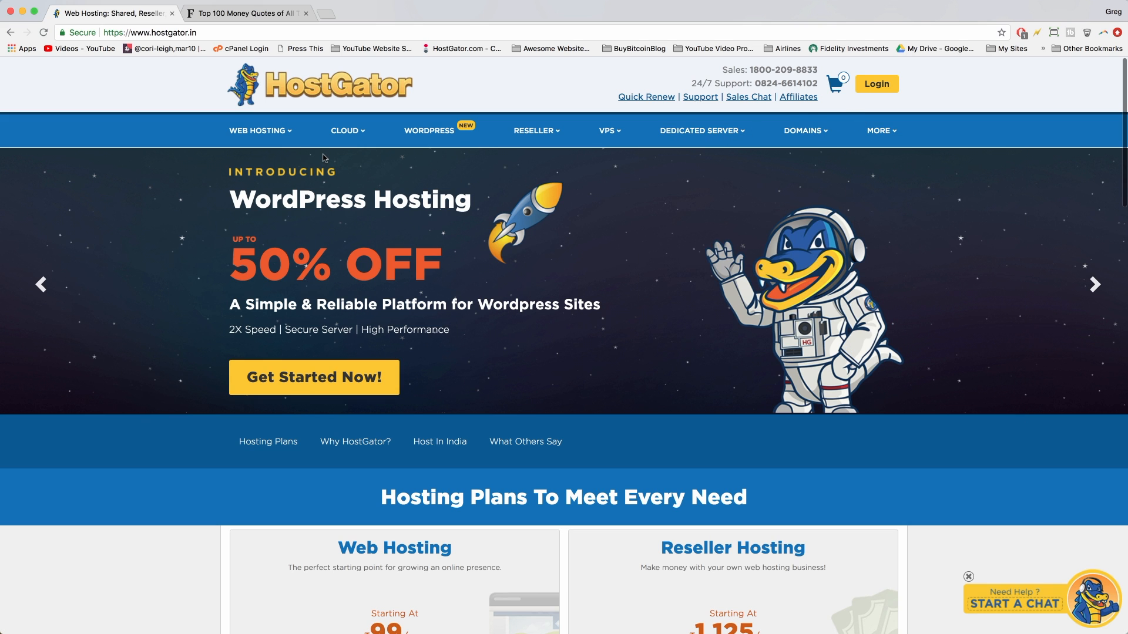
- Open the Host in India page from the homepage footer
{"action": "mouse_move", "coordinate": [259, 129]}
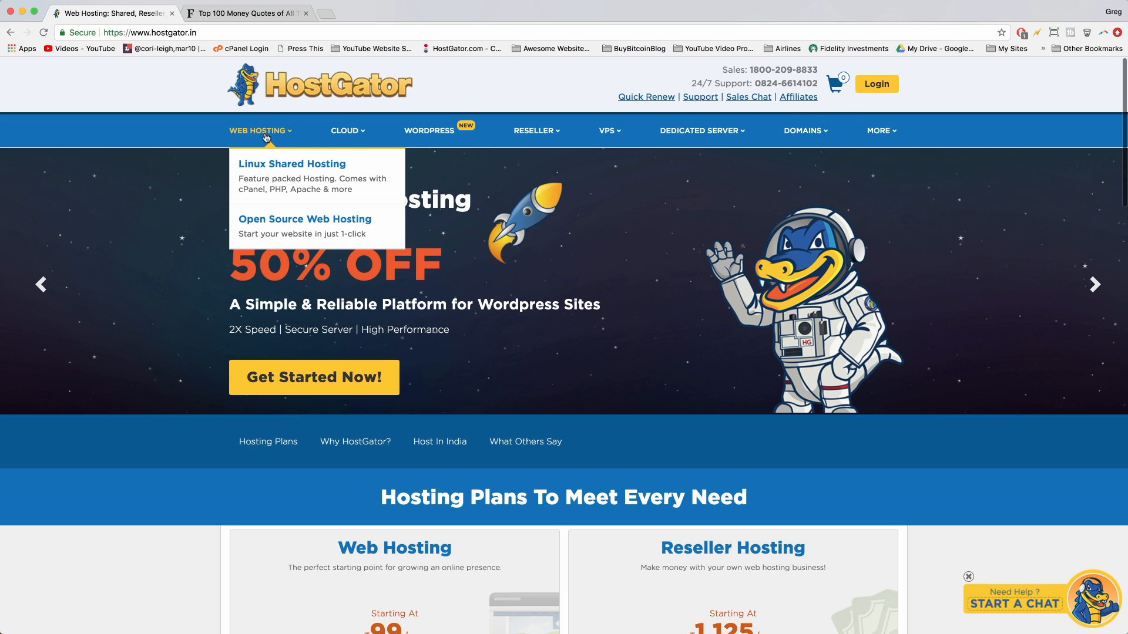
{"action": "mouse_move", "coordinate": [613, 128]}
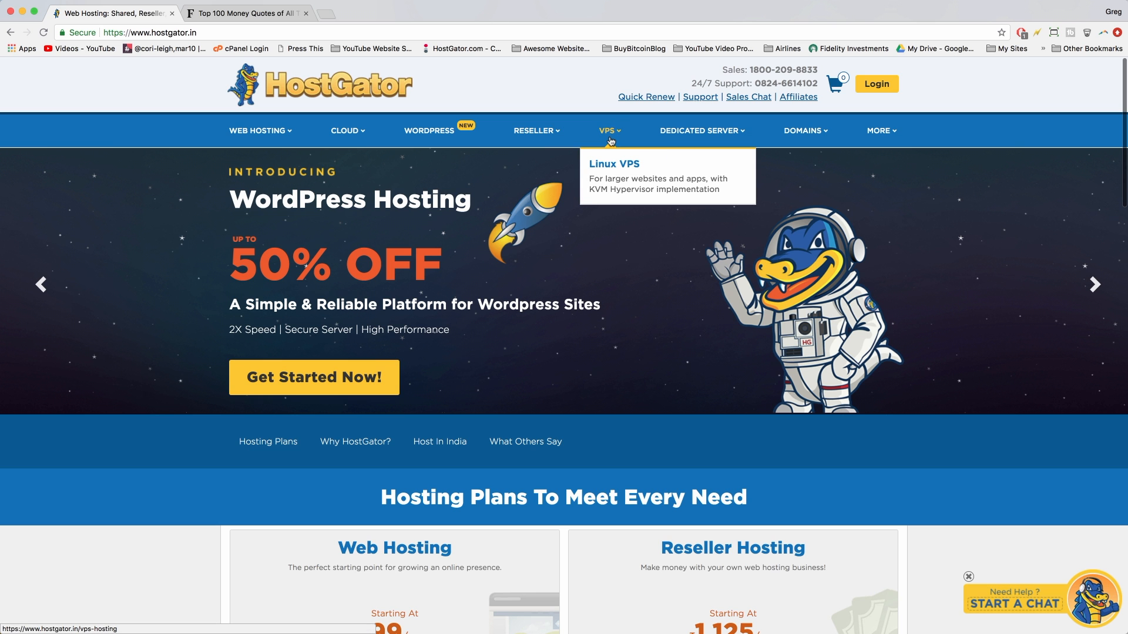
{"action": "scroll", "coordinate": [690, 288], "scroll_direction": "down", "scroll_amount": 5}
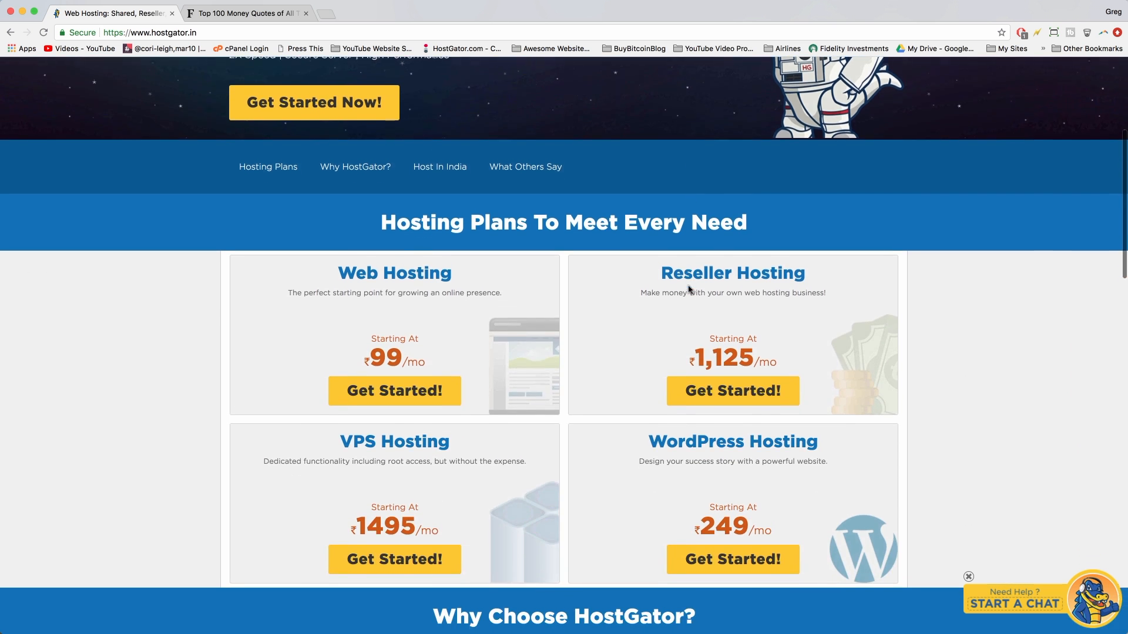
{"action": "scroll", "coordinate": [690, 289], "scroll_direction": "down", "scroll_amount": 8}
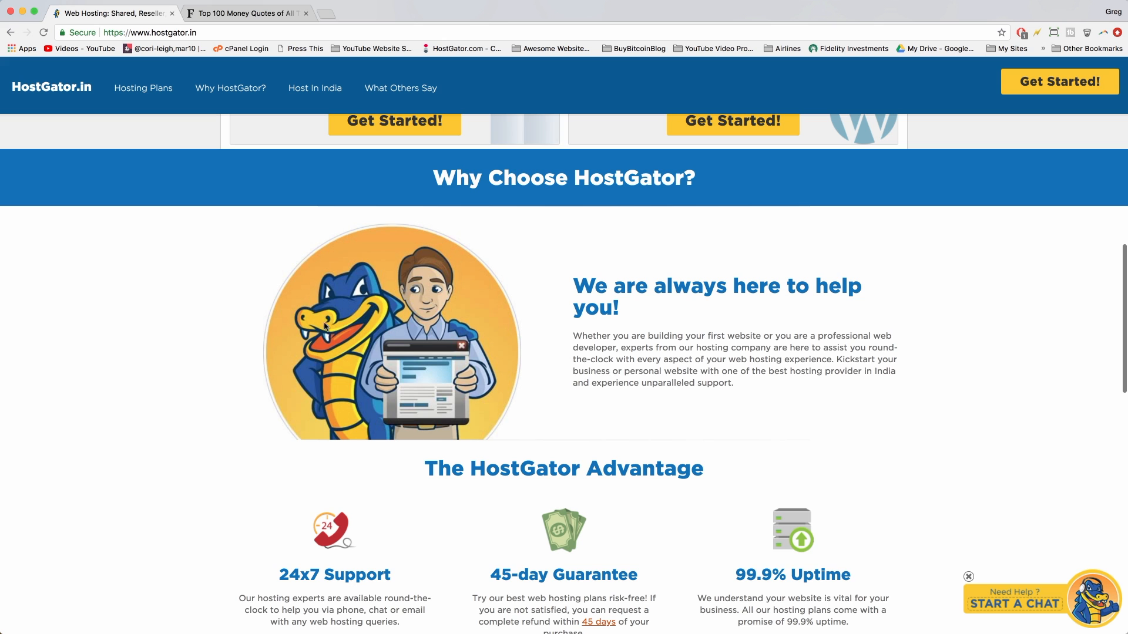
{"action": "scroll", "coordinate": [528, 394], "scroll_direction": "down", "scroll_amount": 1}
{"action": "scroll", "coordinate": [529, 395], "scroll_direction": "down", "scroll_amount": 15}
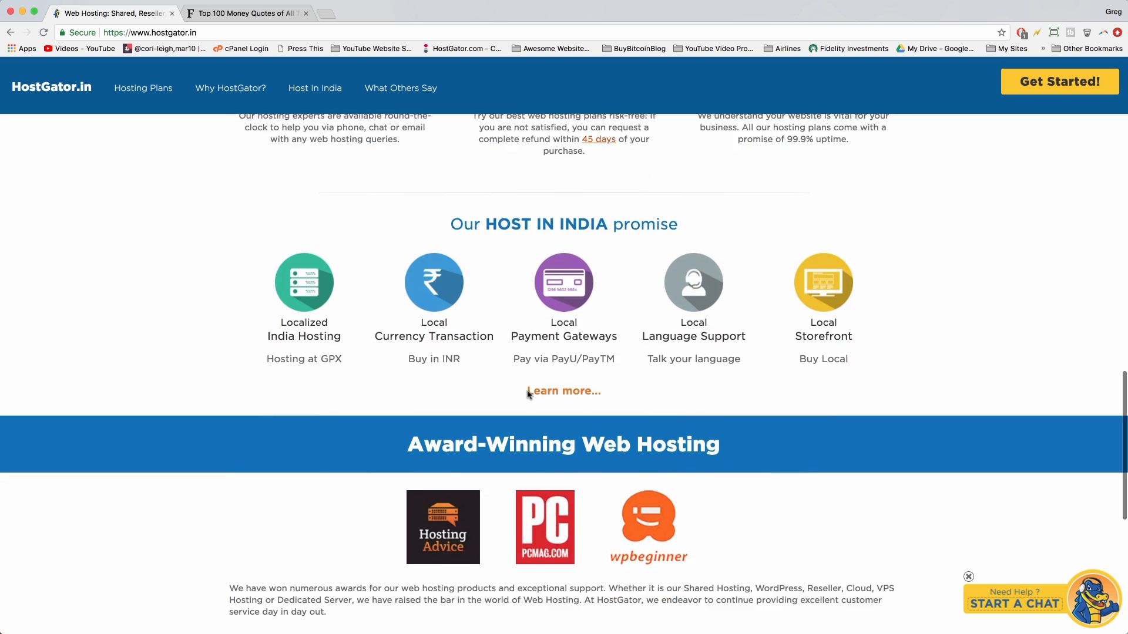
{"action": "scroll", "coordinate": [528, 394], "scroll_direction": "down", "scroll_amount": 1}
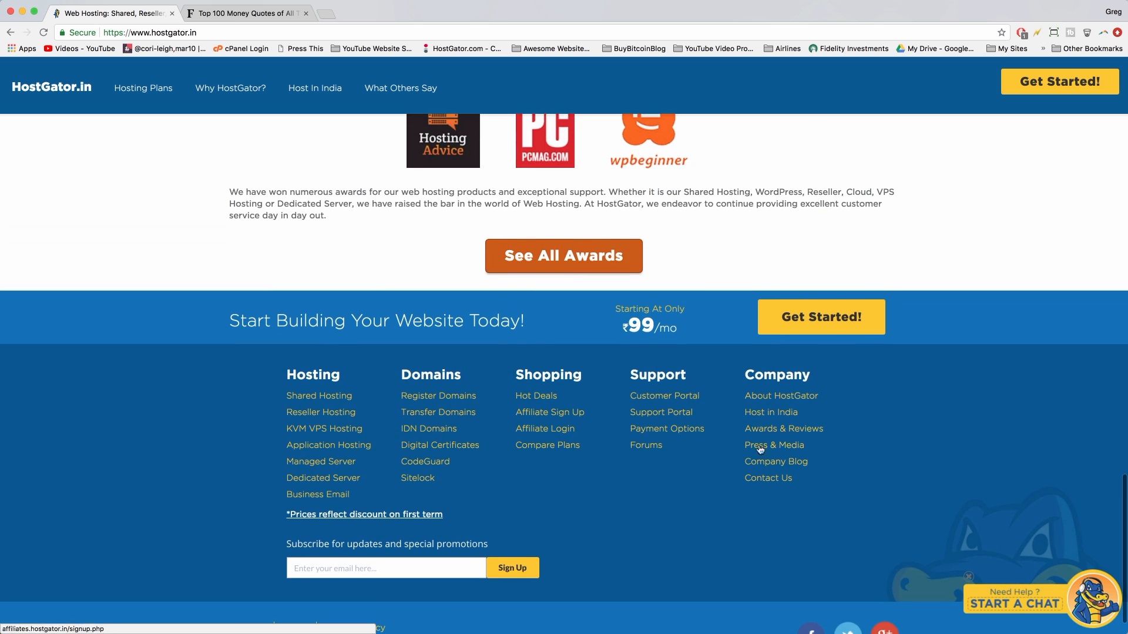
{"action": "left_click", "coordinate": [768, 413]}
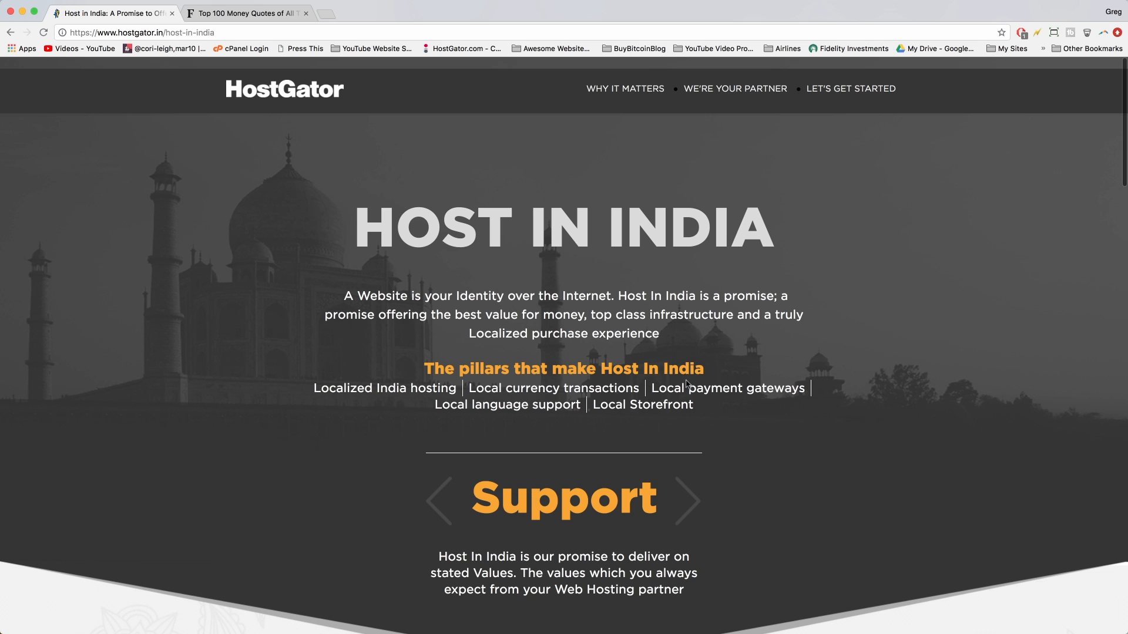
- Cycle through the Host in India promise highlights in the carousel
{"action": "left_click", "coordinate": [437, 500]}
{"action": "left_click", "coordinate": [689, 501]}
{"action": "left_click", "coordinate": [692, 504]}
{"action": "left_click", "coordinate": [692, 504]}
{"action": "left_click", "coordinate": [692, 504]}
{"action": "left_click", "coordinate": [692, 504]}
{"action": "left_click", "coordinate": [692, 504]}
{"action": "left_click", "coordinate": [692, 504]}
{"action": "left_click", "coordinate": [691, 504]}
{"action": "left_click", "coordinate": [692, 504]}
- Look over the Partner section further down, then return to the HostGator homepage
{"action": "scroll", "coordinate": [692, 504], "scroll_direction": "down", "scroll_amount": 10}
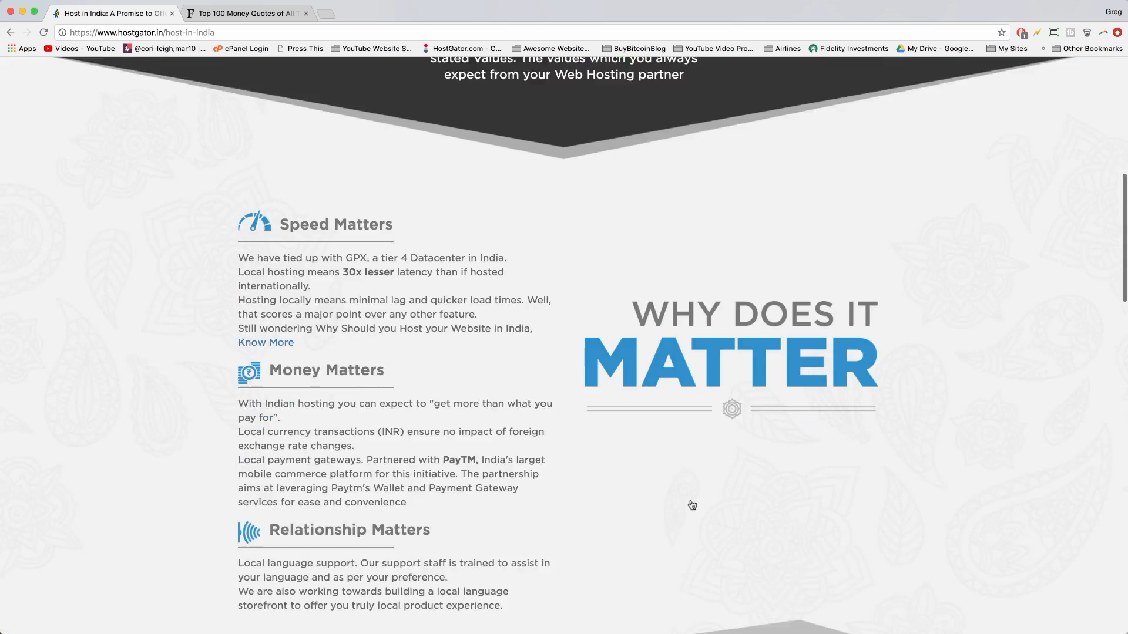
{"action": "scroll", "coordinate": [692, 503], "scroll_direction": "up", "scroll_amount": 10}
{"action": "scroll", "coordinate": [692, 504], "scroll_direction": "down", "scroll_amount": 6}
{"action": "scroll", "coordinate": [691, 504], "scroll_direction": "down", "scroll_amount": 10}
{"action": "scroll", "coordinate": [690, 504], "scroll_direction": "up", "scroll_amount": 5}
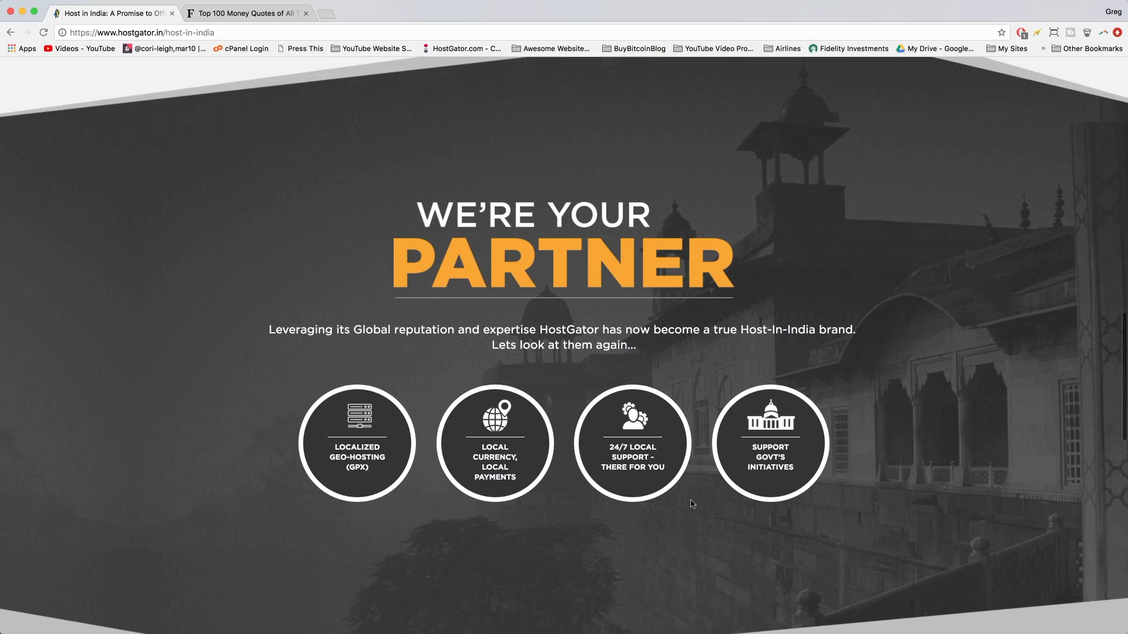
{"action": "mouse_move", "coordinate": [345, 476]}
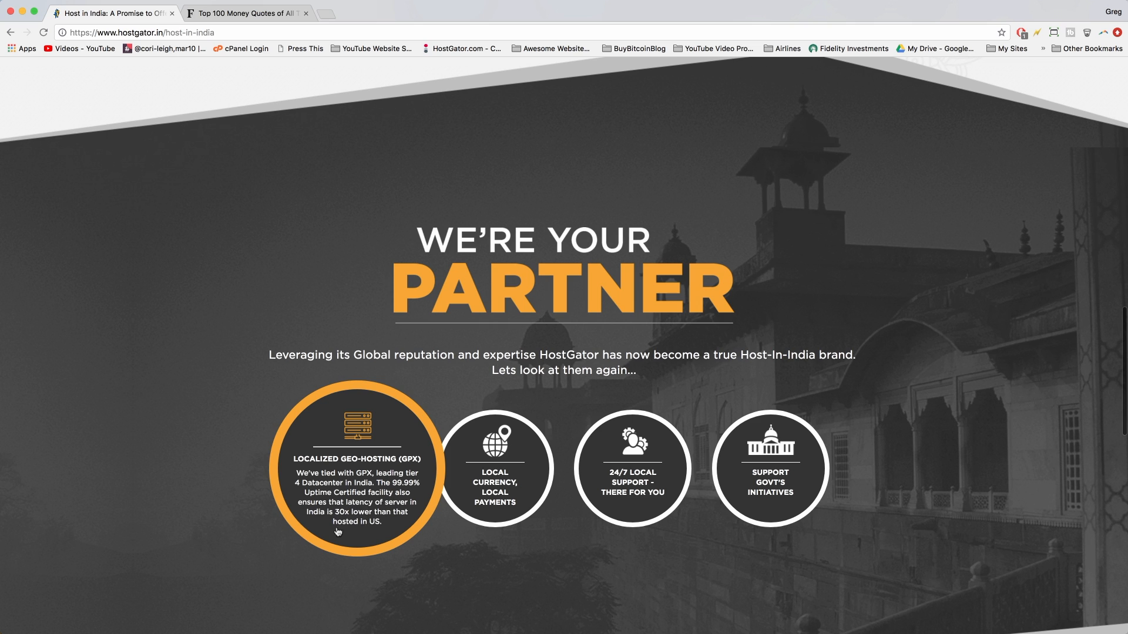
{"action": "scroll", "coordinate": [373, 515], "scroll_direction": "up", "scroll_amount": 1}
{"action": "scroll", "coordinate": [374, 515], "scroll_direction": "down", "scroll_amount": 1}
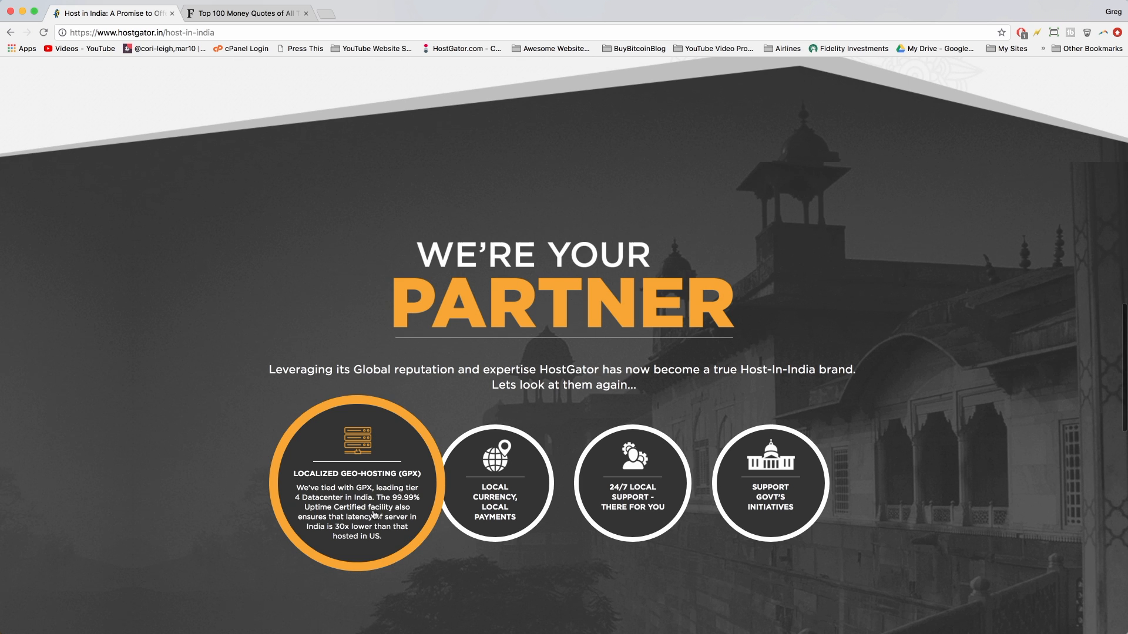
{"action": "scroll", "coordinate": [377, 488], "scroll_direction": "up", "scroll_amount": 10}
{"action": "scroll", "coordinate": [376, 480], "scroll_direction": "up", "scroll_amount": 15}
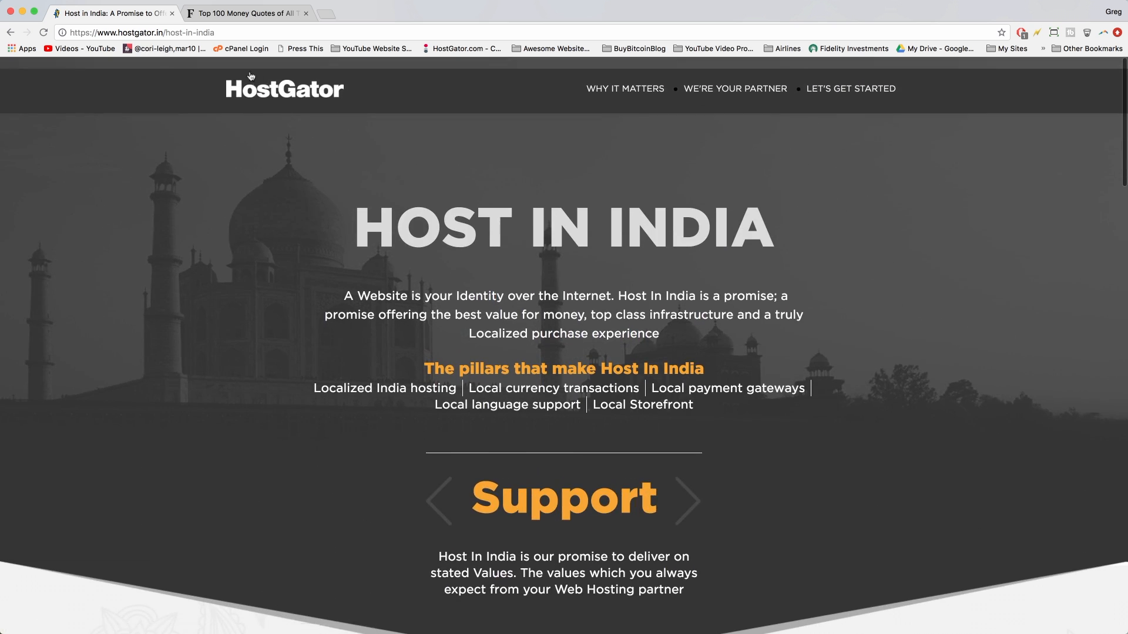
{"action": "key", "text": "super+bracketleft"}
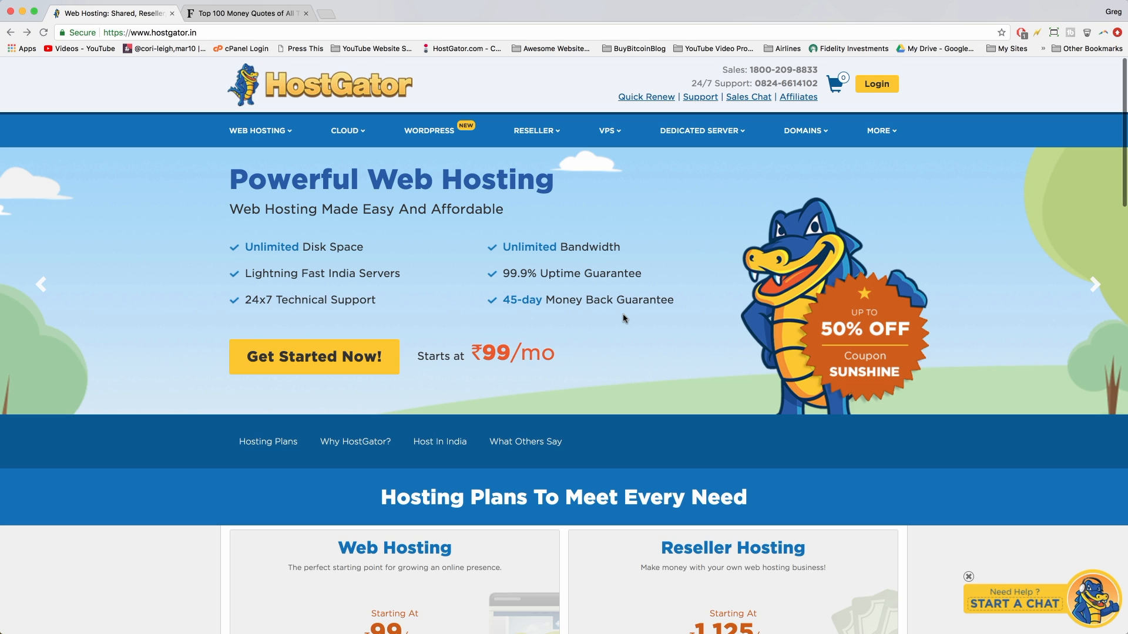
- Highlight 'Guarantee' in the money-back and 99.9% Uptime lines, plus the word 'Uptime'
{"action": "double_click", "coordinate": [633, 299]}
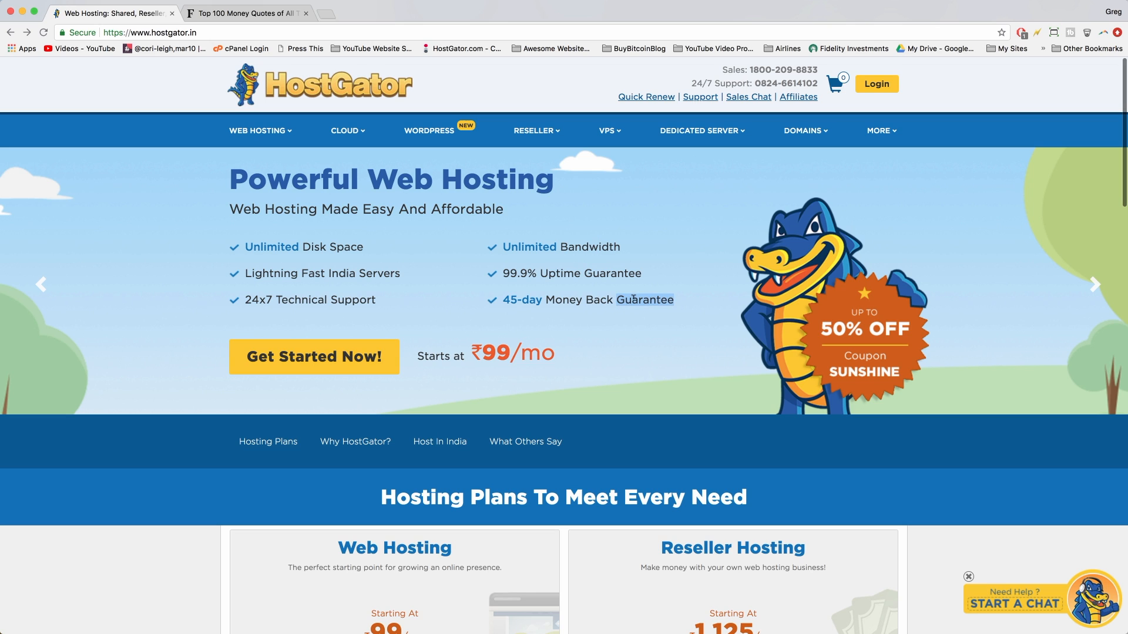
{"action": "double_click", "coordinate": [607, 271]}
{"action": "double_click", "coordinate": [564, 272]}
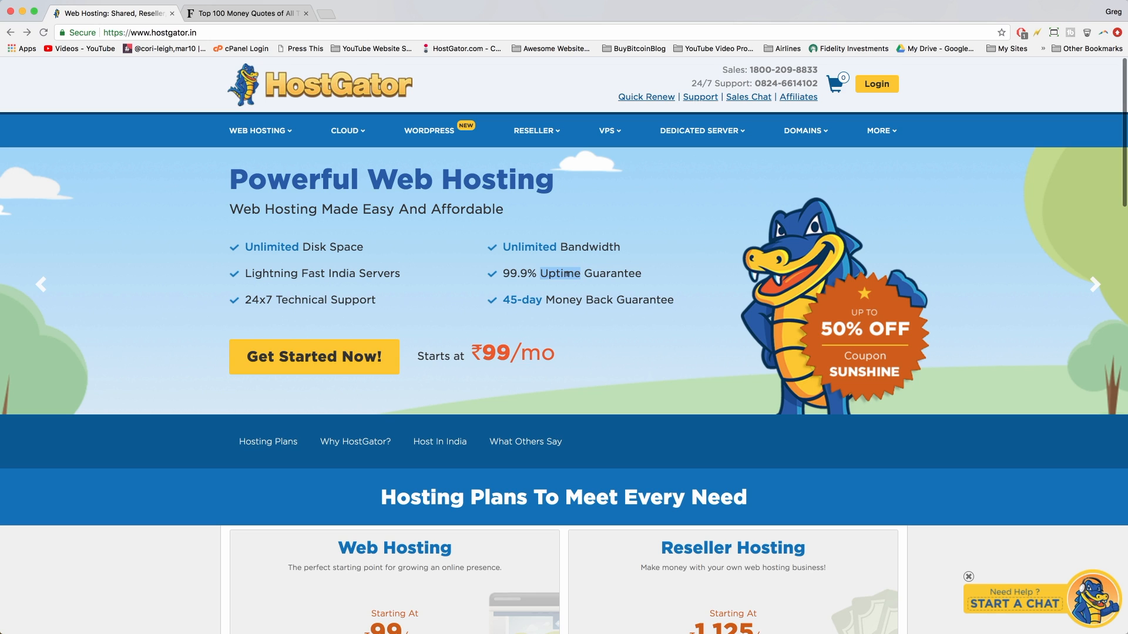
- Clear the selection, scroll down through the homepage sections and back to the WEB HOSTING menu
{"action": "left_click", "coordinate": [660, 322]}
{"action": "scroll", "coordinate": [660, 322], "scroll_direction": "down", "scroll_amount": 10}
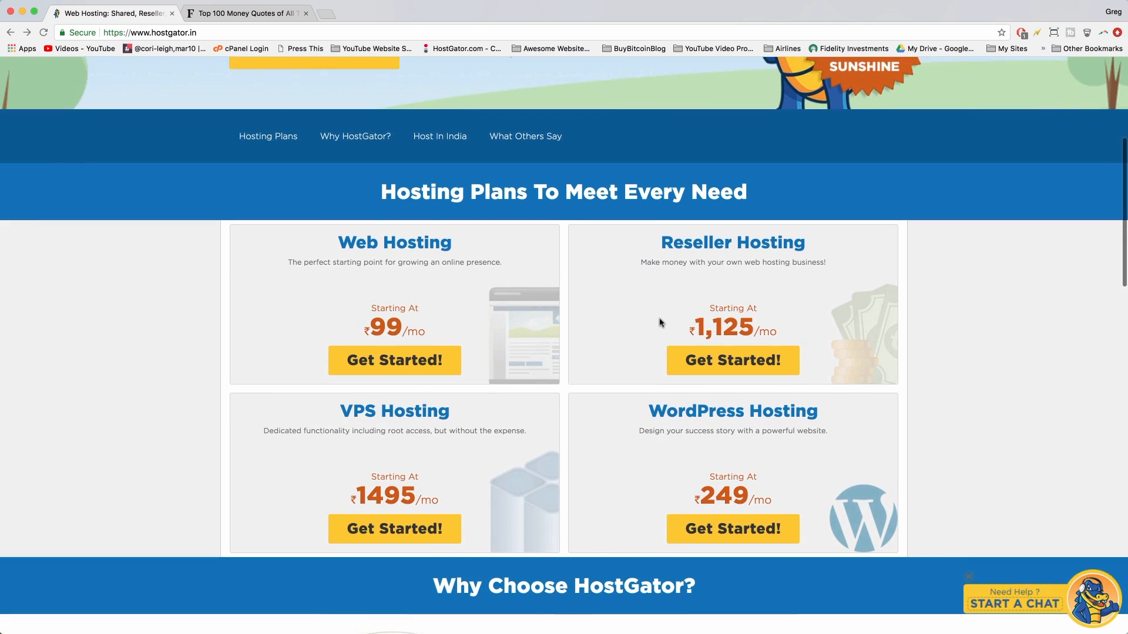
{"action": "scroll", "coordinate": [660, 322], "scroll_direction": "down", "scroll_amount": 6}
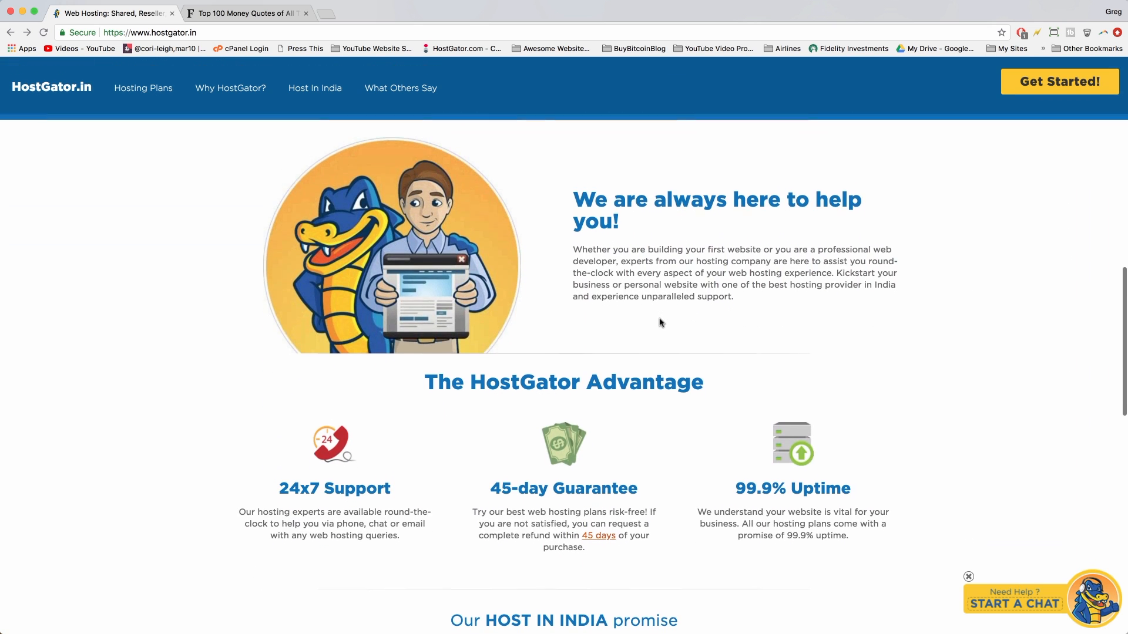
{"action": "scroll", "coordinate": [660, 322], "scroll_direction": "down", "scroll_amount": 5}
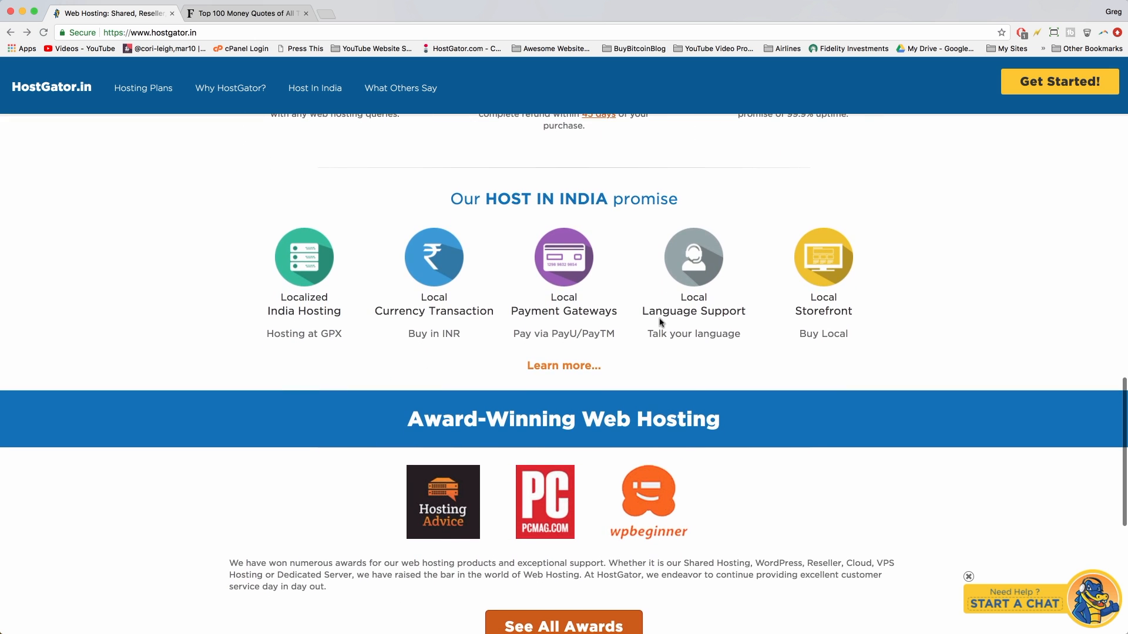
{"action": "scroll", "coordinate": [660, 322], "scroll_direction": "up", "scroll_amount": 10}
{"action": "scroll", "coordinate": [660, 322], "scroll_direction": "up", "scroll_amount": 5}
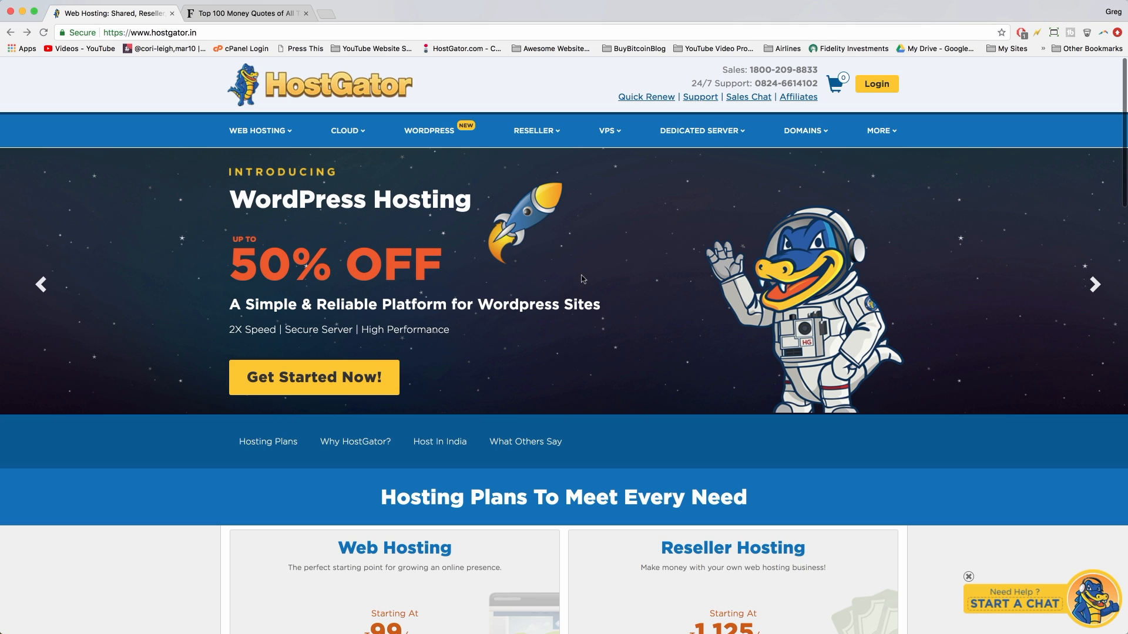
{"action": "mouse_move", "coordinate": [262, 137]}
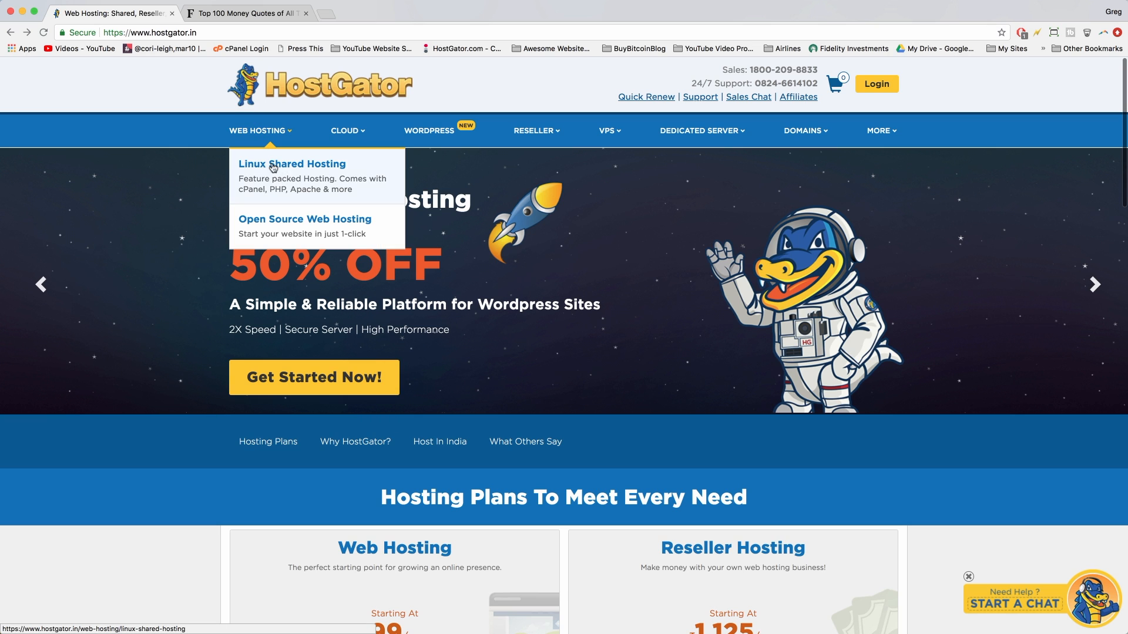
- Open Linux Shared Hosting and switch the server location to India for plans from ₹149/mo
{"action": "left_click", "coordinate": [360, 175]}
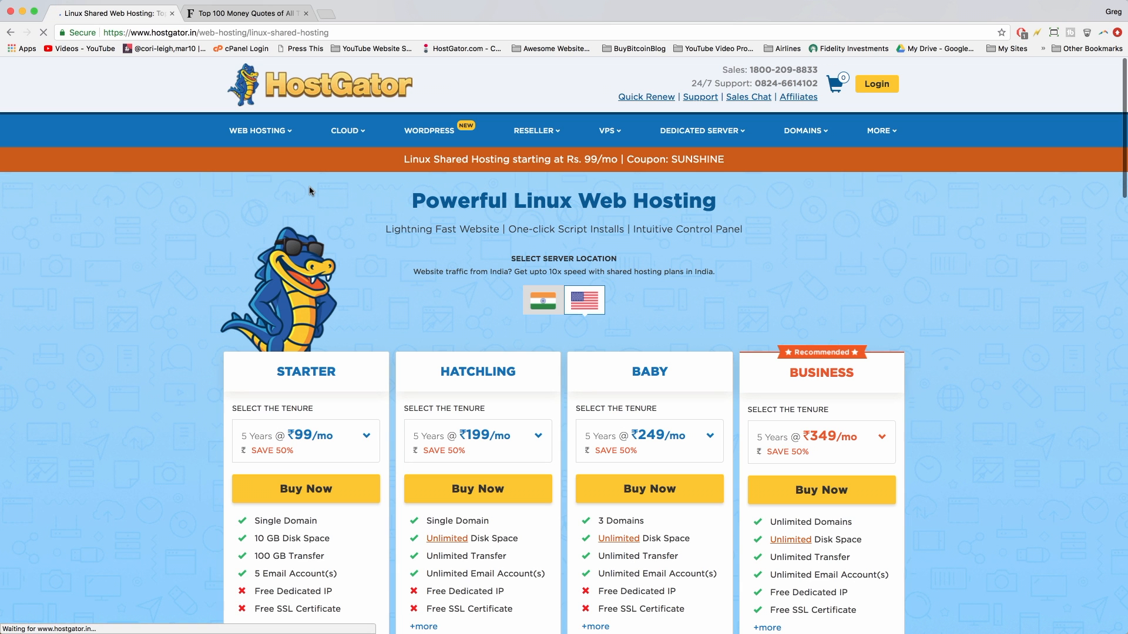
{"action": "mouse_move", "coordinate": [274, 136]}
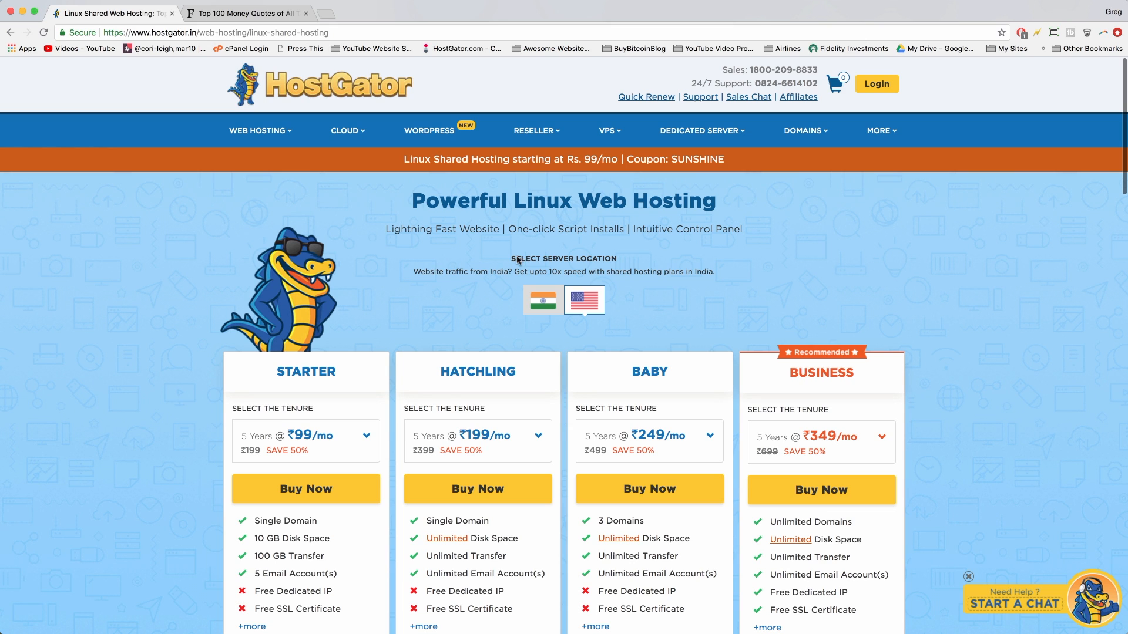
{"action": "left_click_drag", "start_coordinate": [413, 200], "coordinate": [738, 209]}
{"action": "left_click", "coordinate": [734, 219]}
{"action": "left_click", "coordinate": [542, 301]}
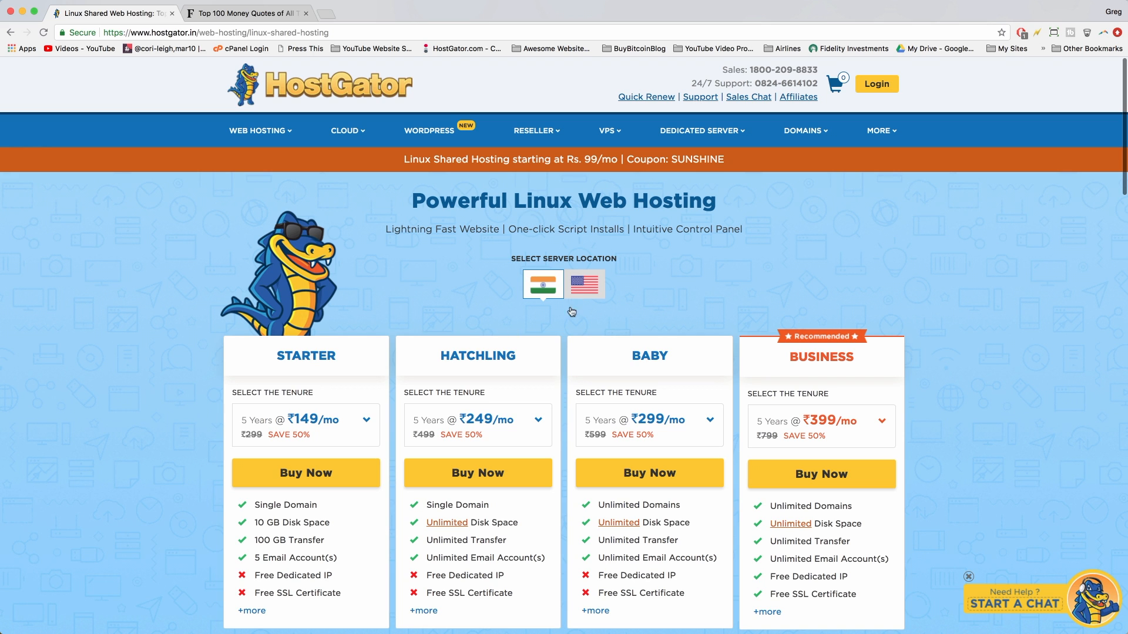
{"action": "scroll", "coordinate": [417, 229], "scroll_direction": "down", "scroll_amount": 3}
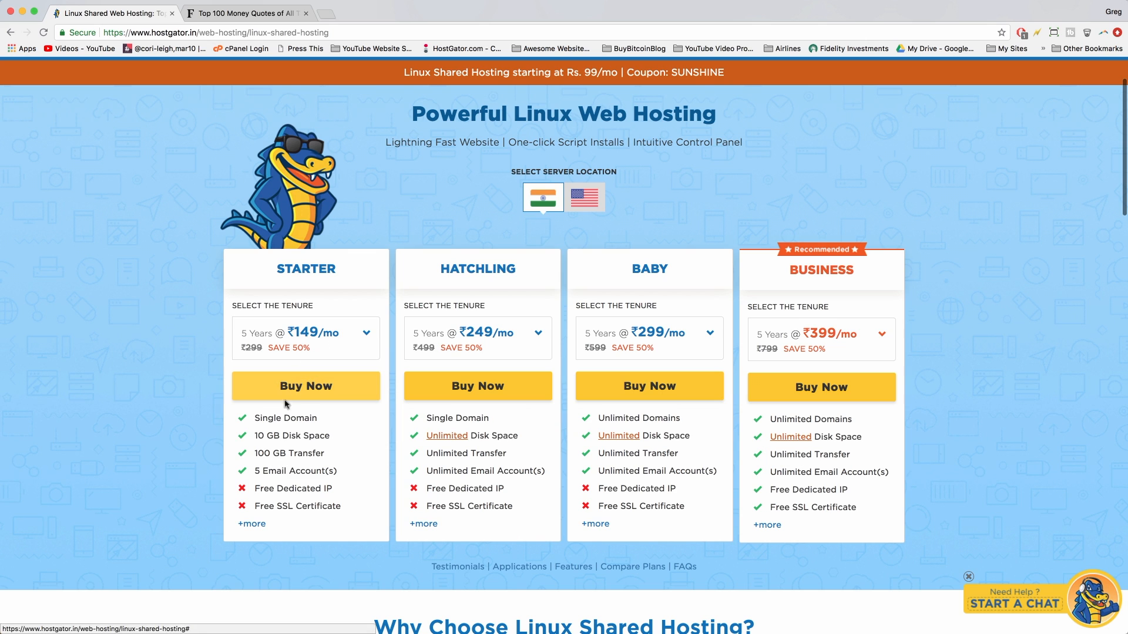
{"action": "left_click_drag", "start_coordinate": [319, 419], "coordinate": [255, 415]}
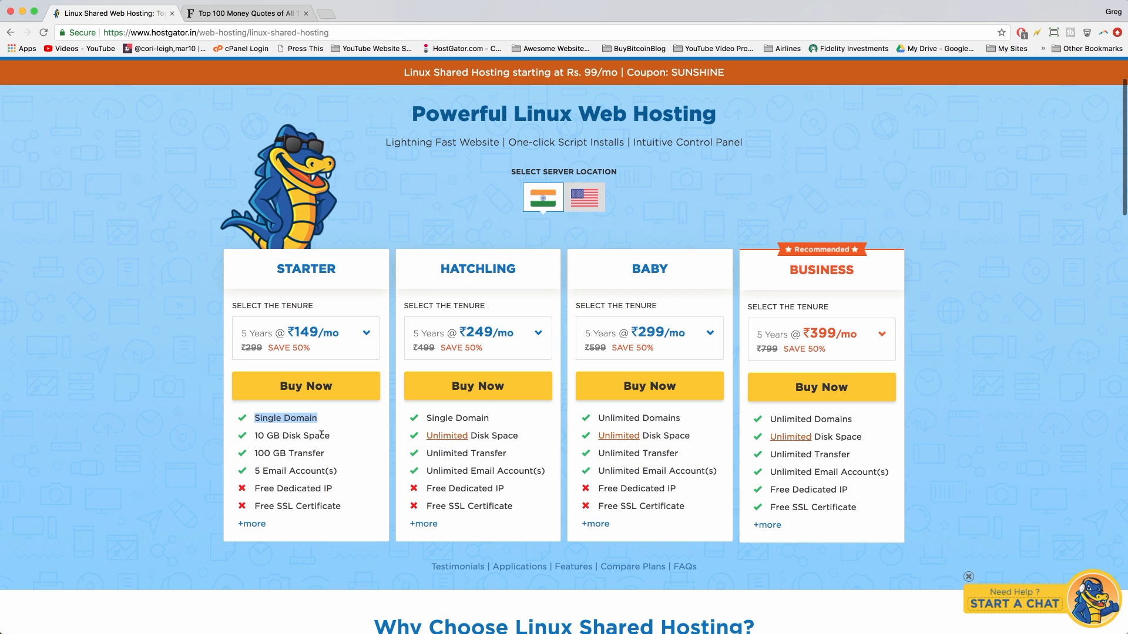
{"action": "left_click_drag", "start_coordinate": [324, 454], "coordinate": [259, 460]}
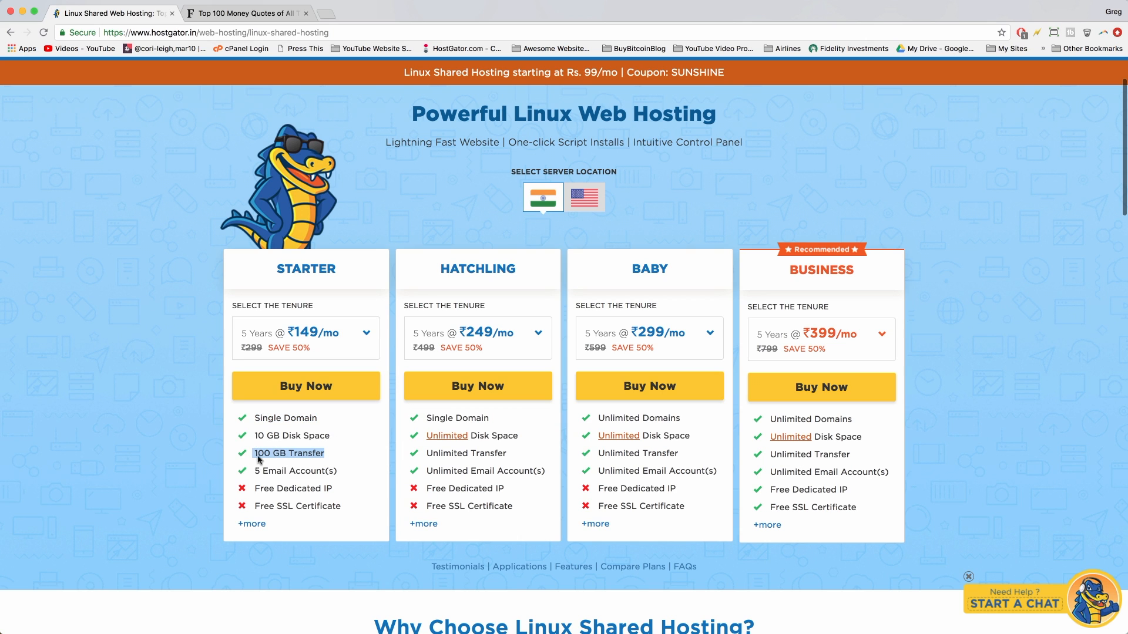
{"action": "left_click", "coordinate": [308, 469]}
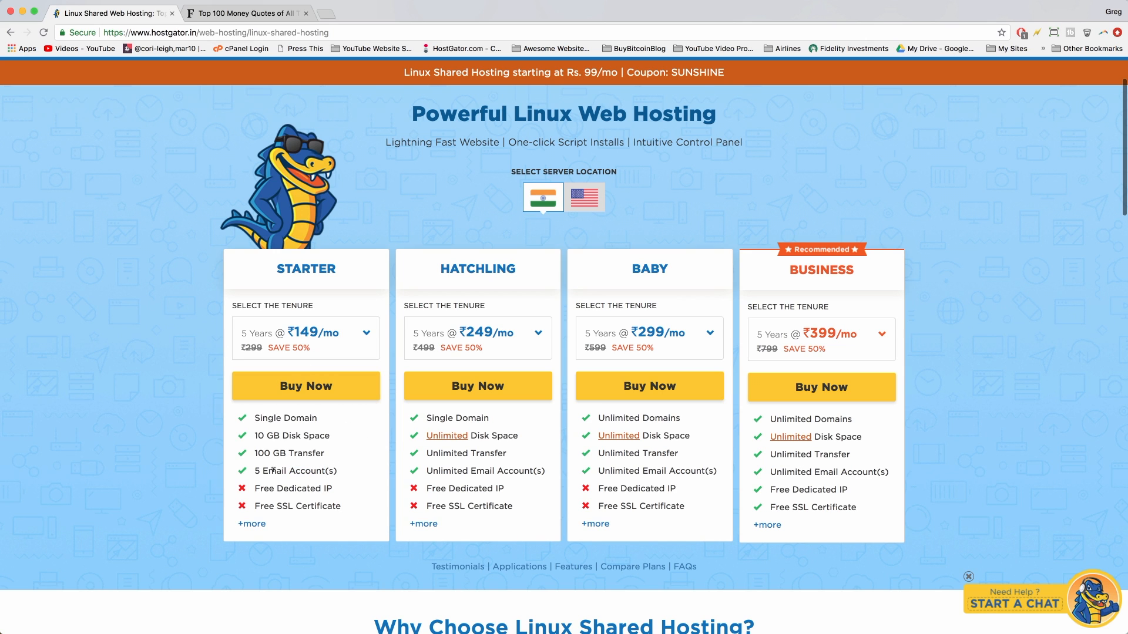
{"action": "left_click_drag", "start_coordinate": [320, 419], "coordinate": [230, 424]}
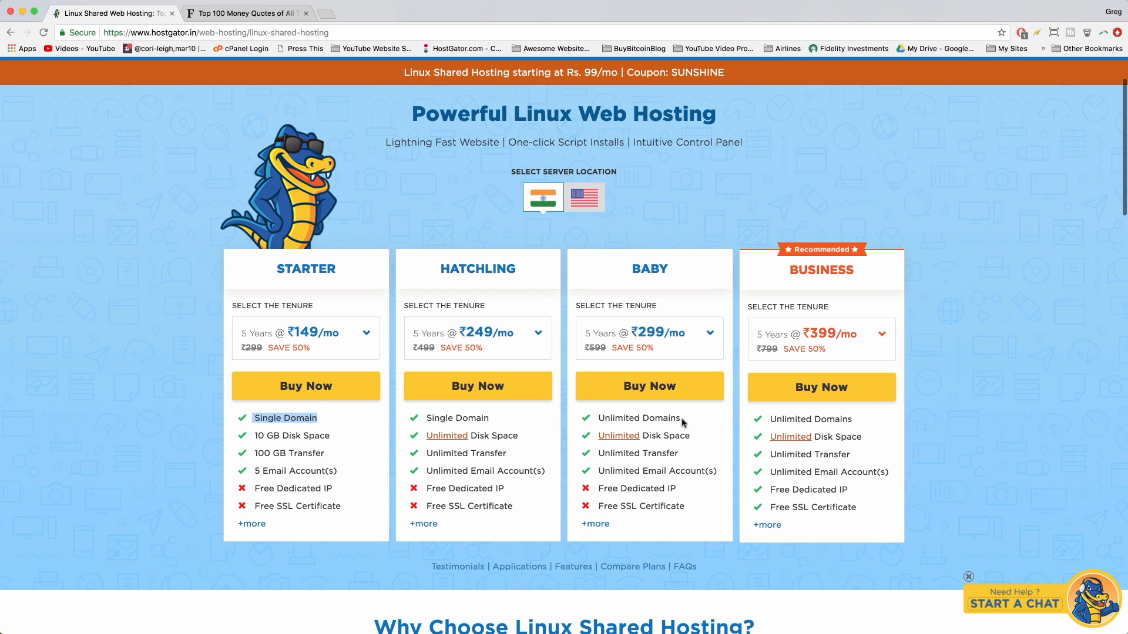
{"action": "left_click_drag", "start_coordinate": [682, 420], "coordinate": [591, 421]}
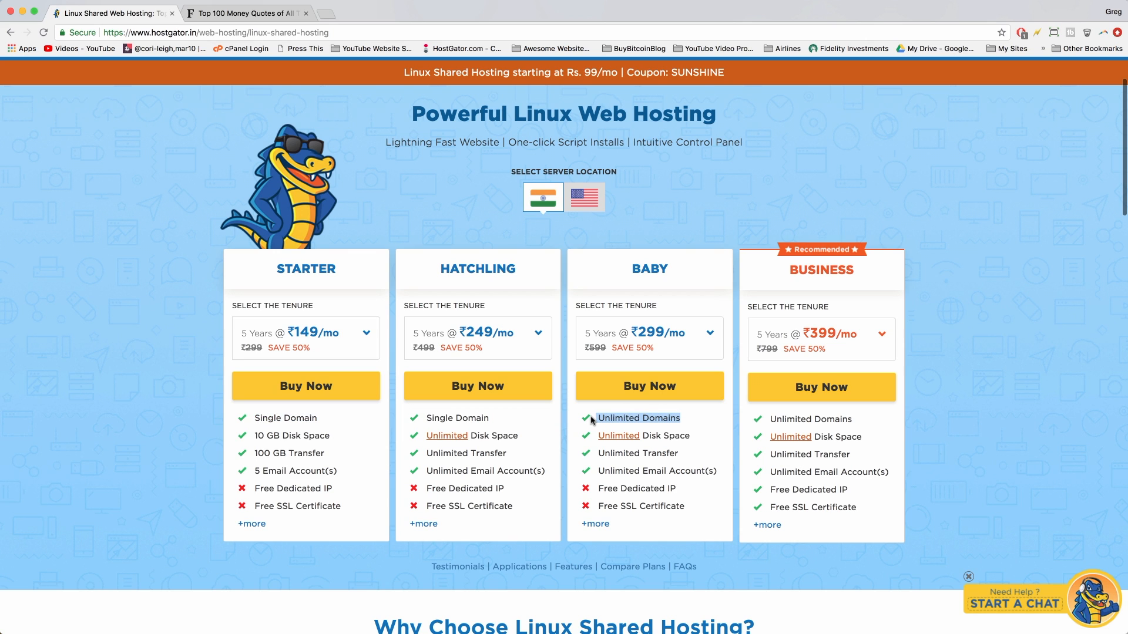
{"action": "left_click", "coordinate": [652, 413]}
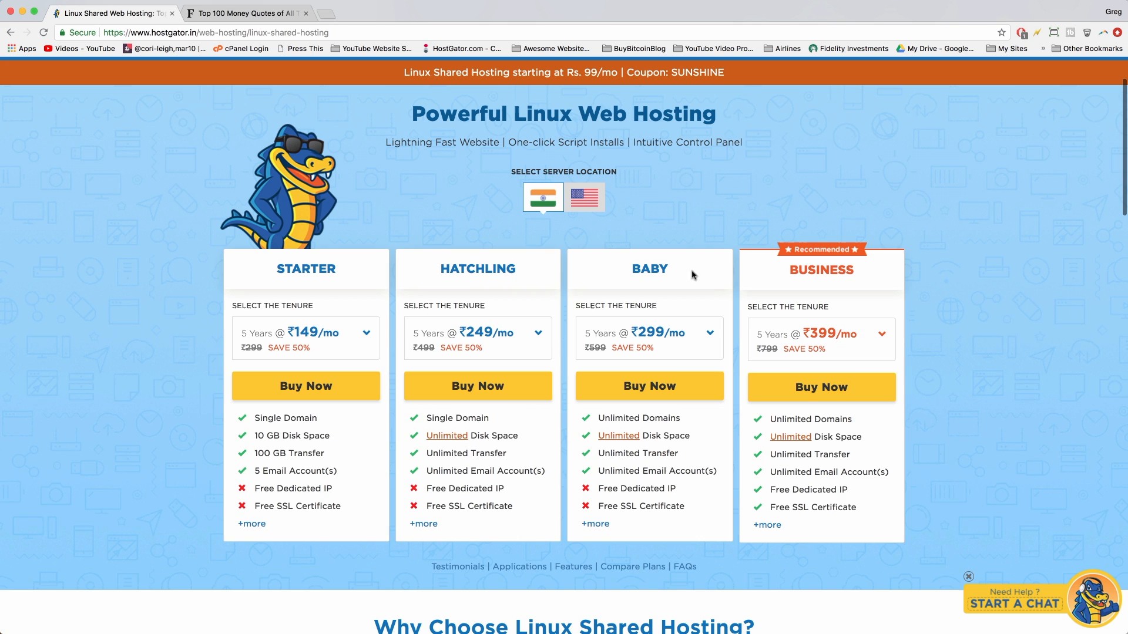
{"action": "scroll", "coordinate": [692, 275], "scroll_direction": "up", "scroll_amount": 3}
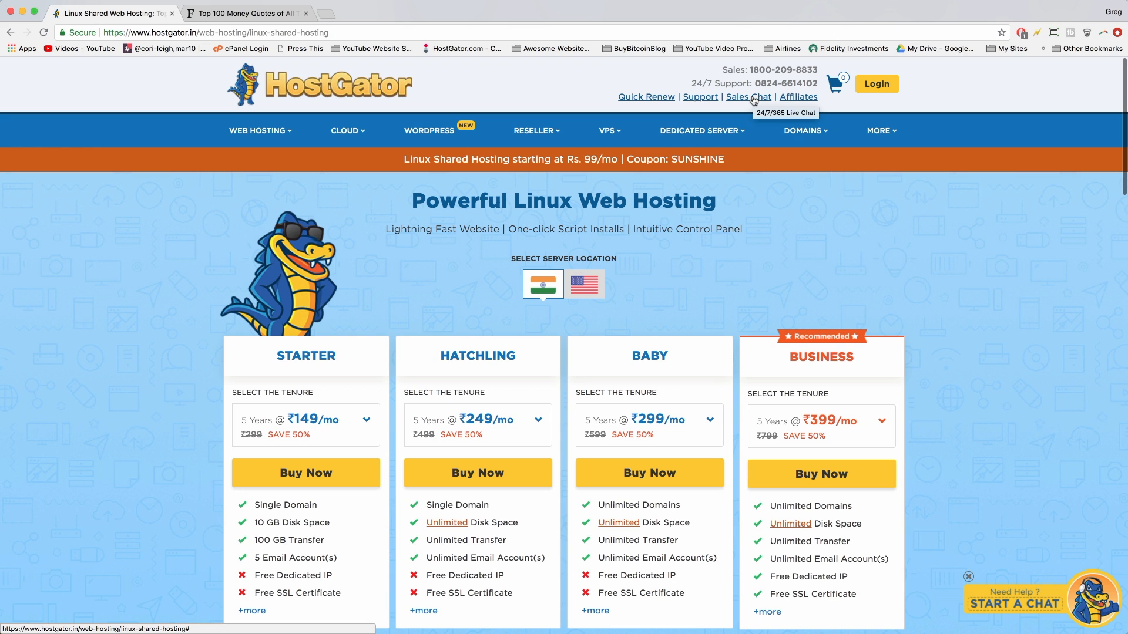
{"action": "scroll", "coordinate": [725, 219], "scroll_direction": "down", "scroll_amount": 3}
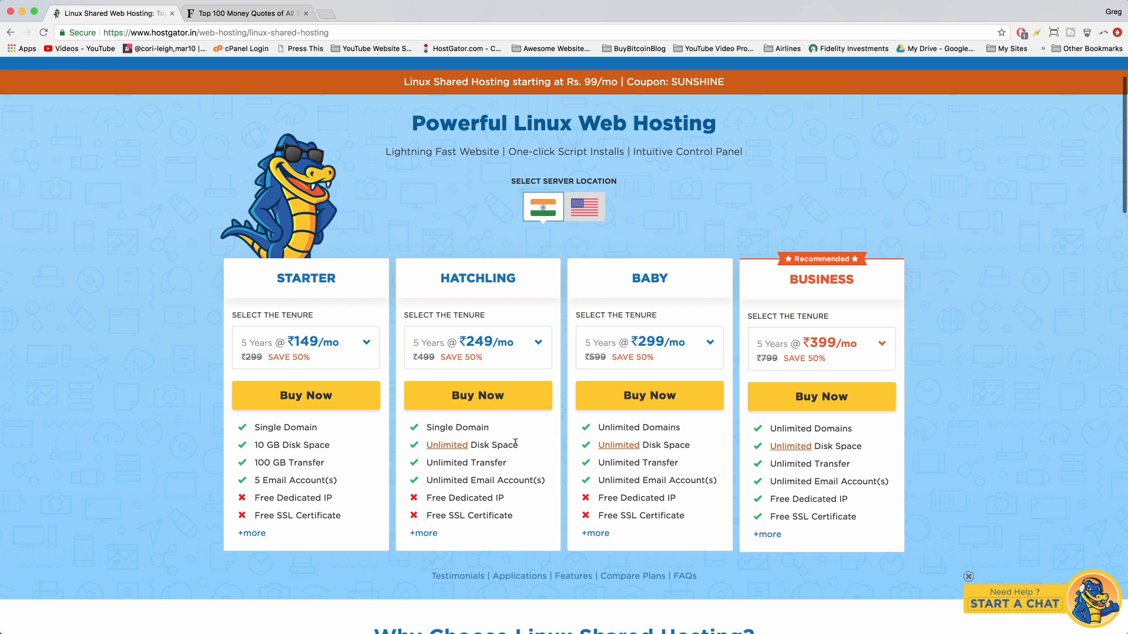
{"action": "left_click_drag", "start_coordinate": [517, 441], "coordinate": [418, 440]}
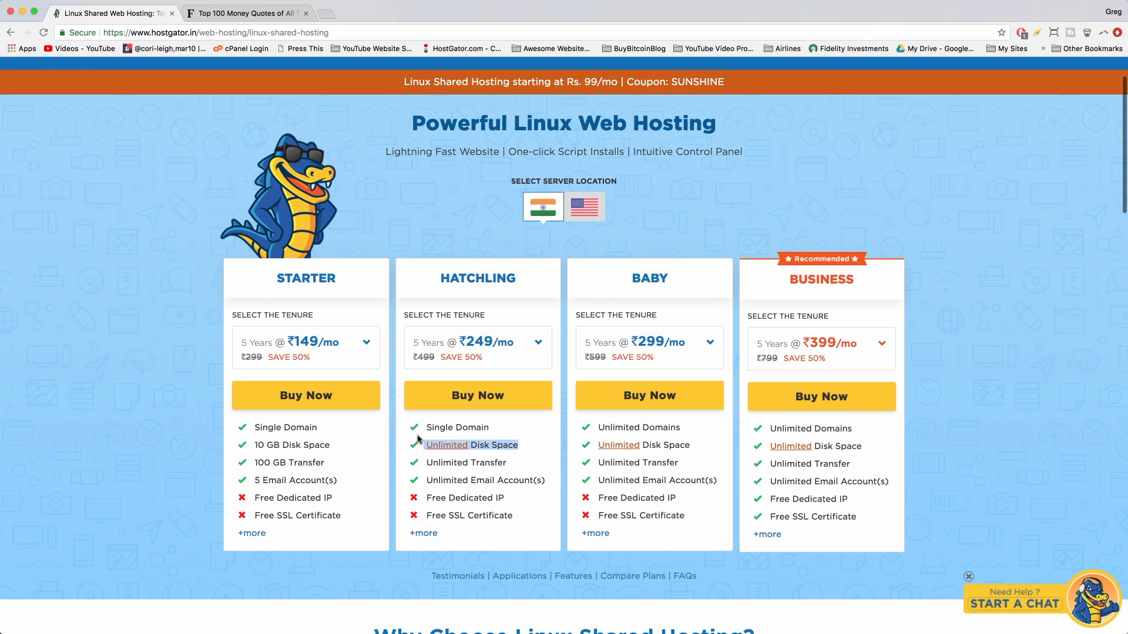
{"action": "left_click", "coordinate": [481, 442]}
{"action": "left_click_drag", "start_coordinate": [518, 442], "coordinate": [423, 442]}
{"action": "left_click", "coordinate": [507, 440]}
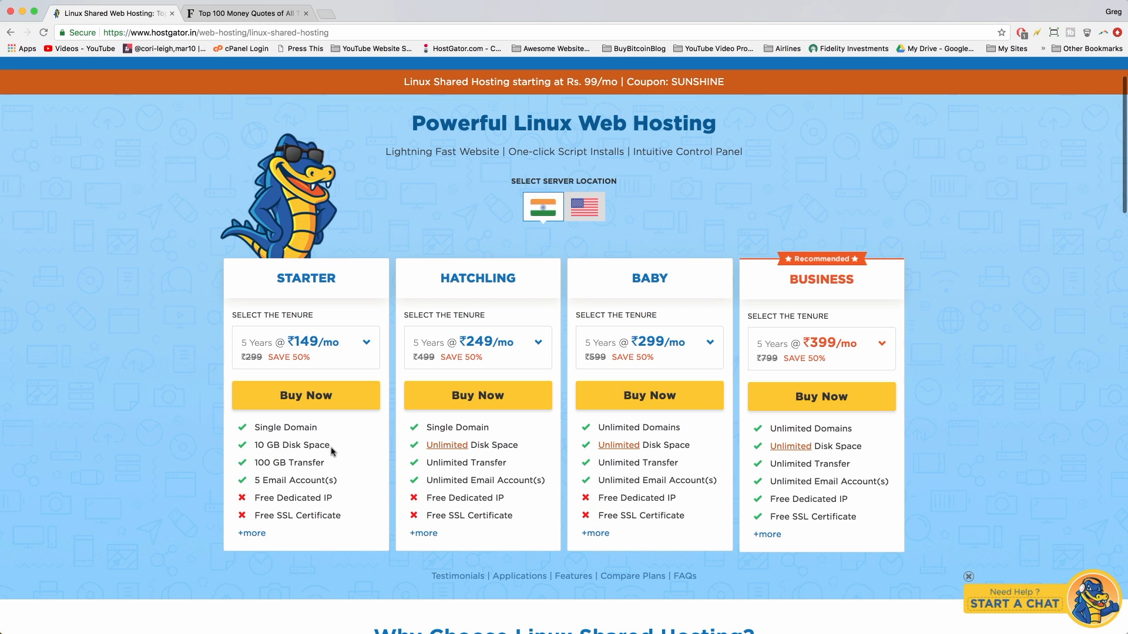
{"action": "left_click_drag", "start_coordinate": [332, 451], "coordinate": [246, 450]}
{"action": "left_click", "coordinate": [295, 509]}
{"action": "scroll", "coordinate": [296, 509], "scroll_direction": "down", "scroll_amount": 1}
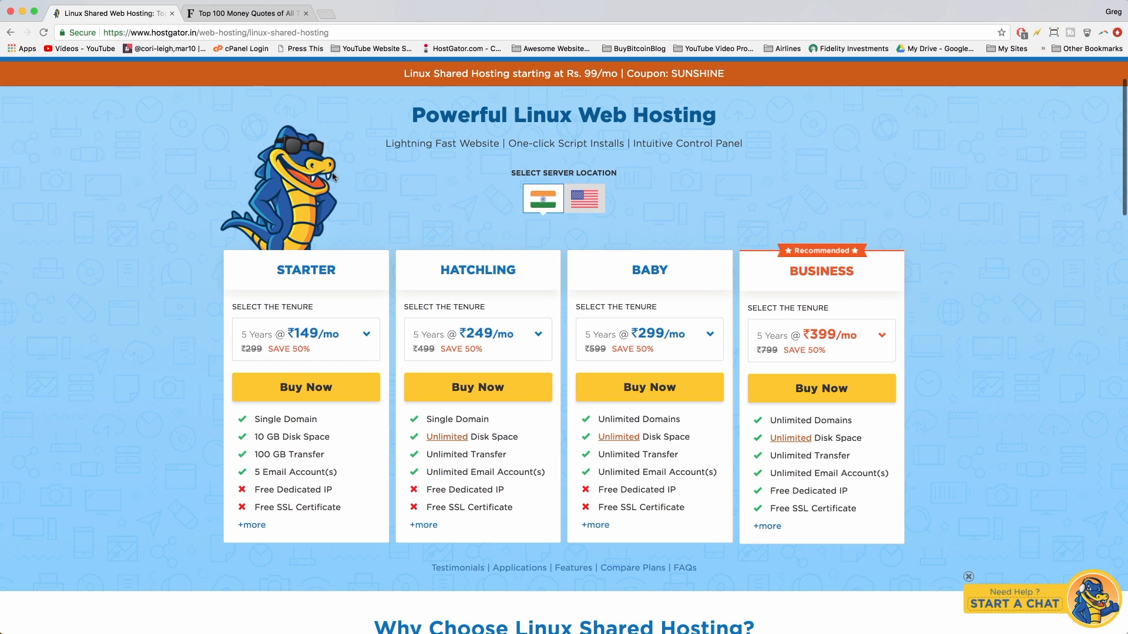
- Choose Buy Now on the Starter plan card
{"action": "left_click", "coordinate": [313, 384]}
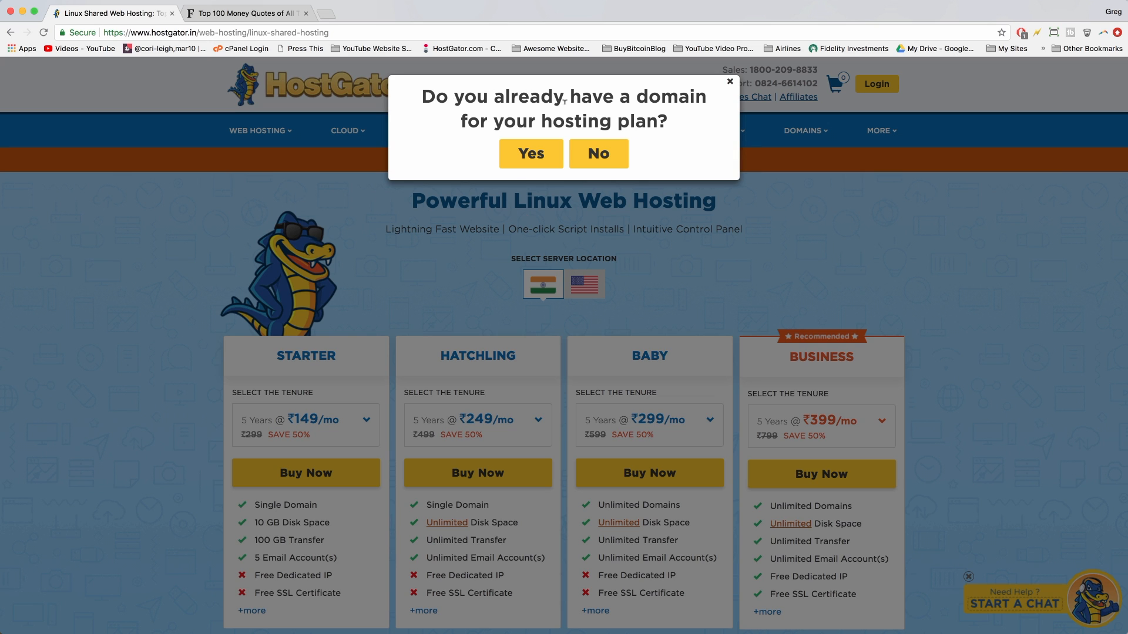
- Indicate no domain is owned yet and enter yourkindoflove with the .com extension
{"action": "left_click", "coordinate": [616, 162]}
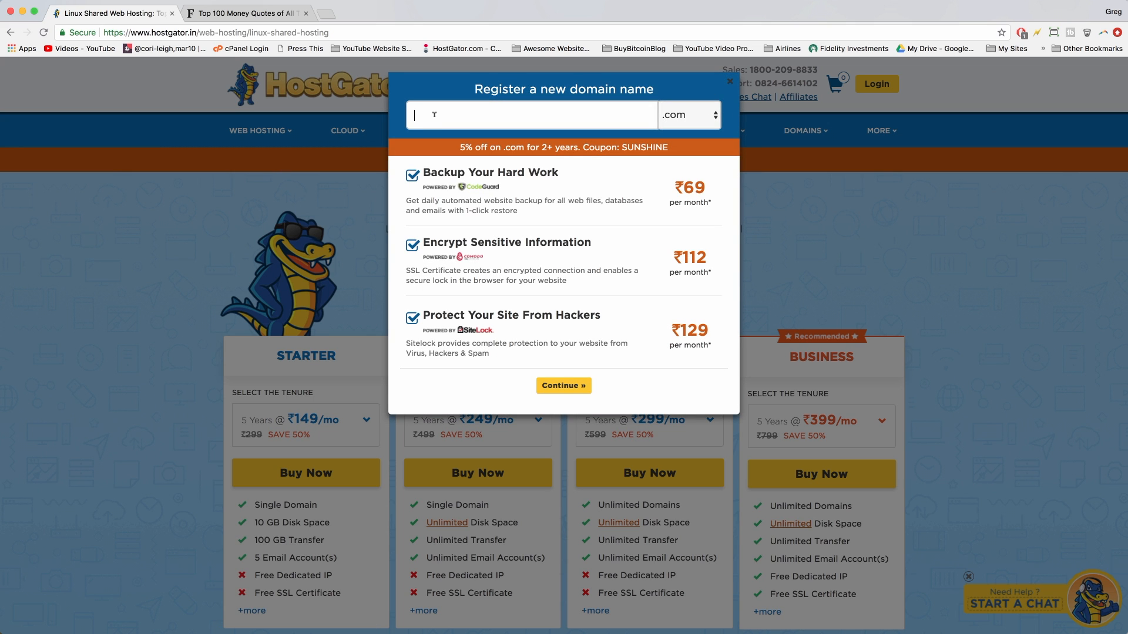
{"action": "type", "text": "yourkindoflove"}
{"action": "left_click", "coordinate": [683, 119]}
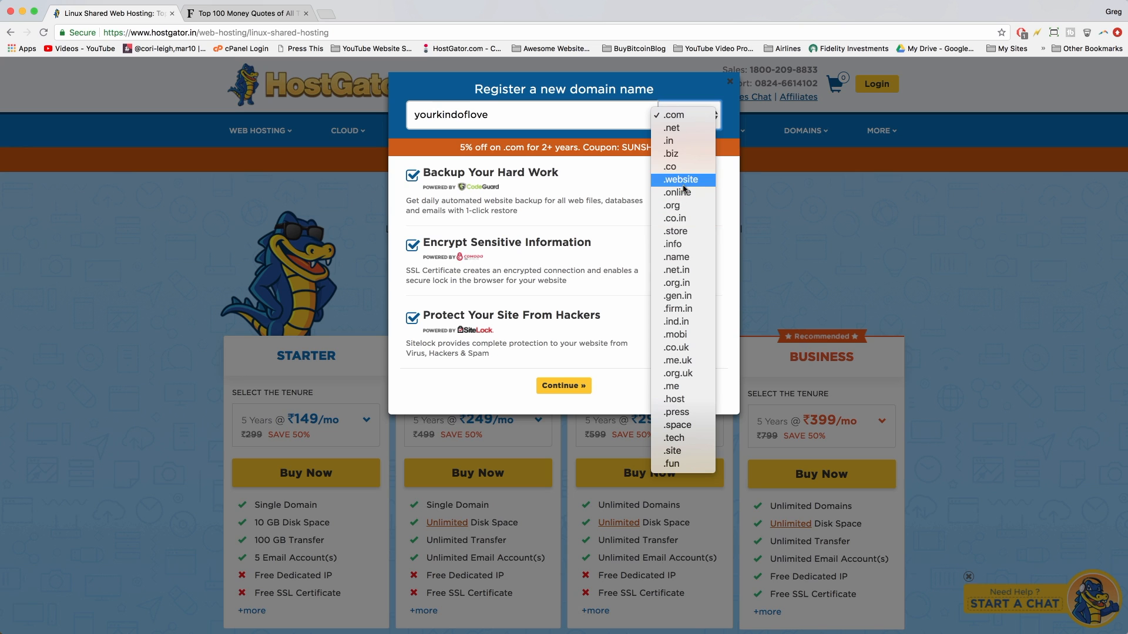
{"action": "left_click", "coordinate": [680, 119]}
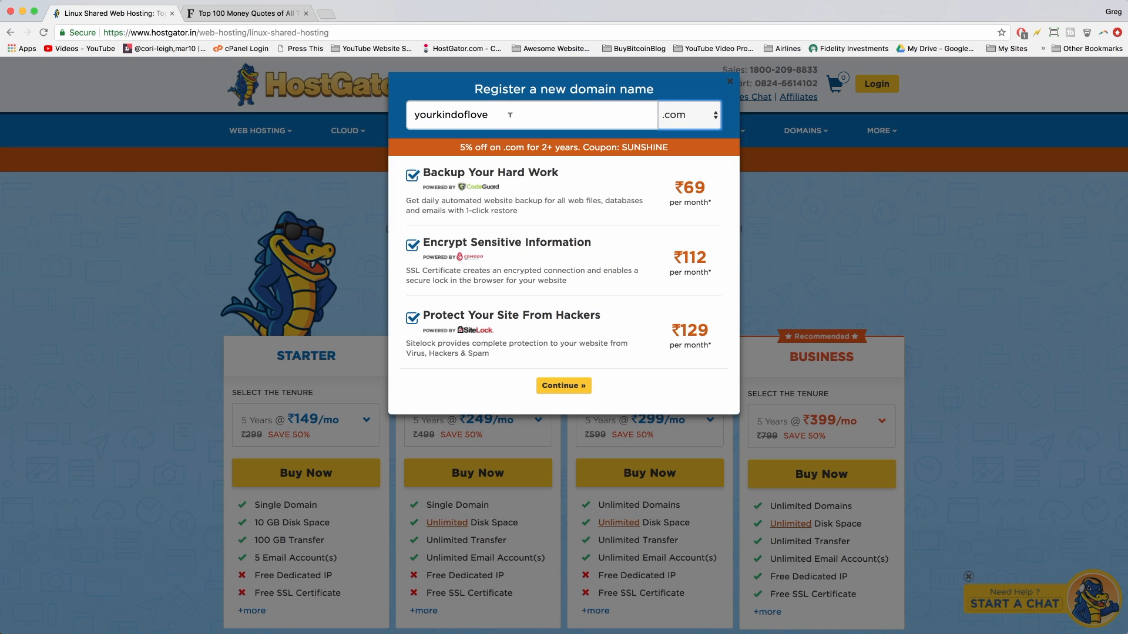
- Untick the backup, SSL encryption and hacker-protection add-ons, then continue to availability results
{"action": "left_click", "coordinate": [412, 179]}
{"action": "left_click", "coordinate": [412, 246]}
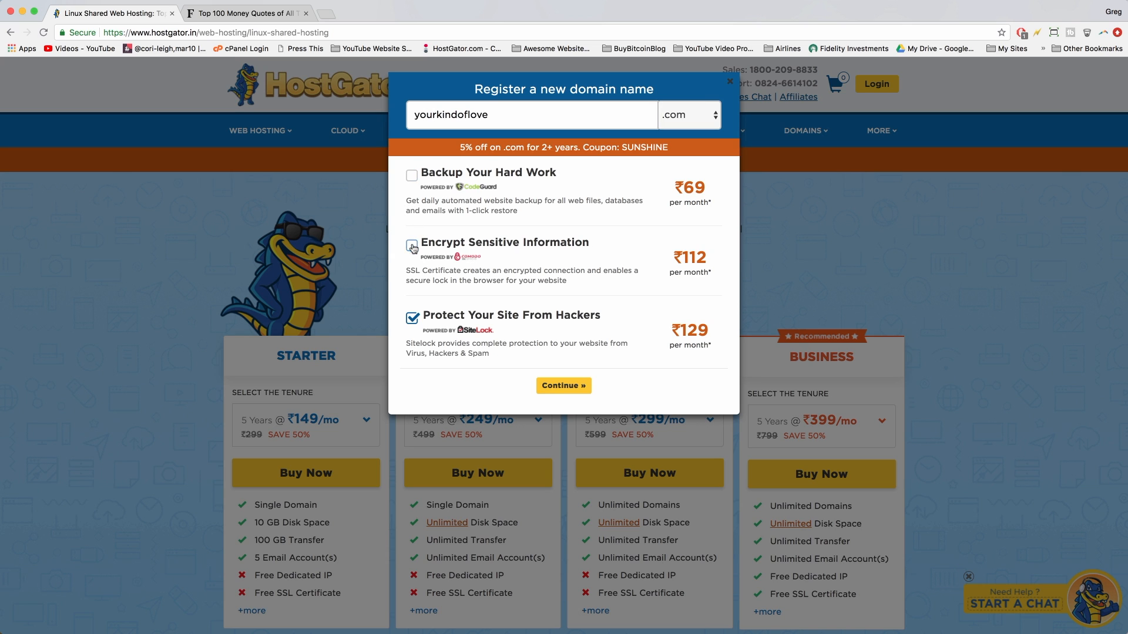
{"action": "left_click", "coordinate": [412, 319]}
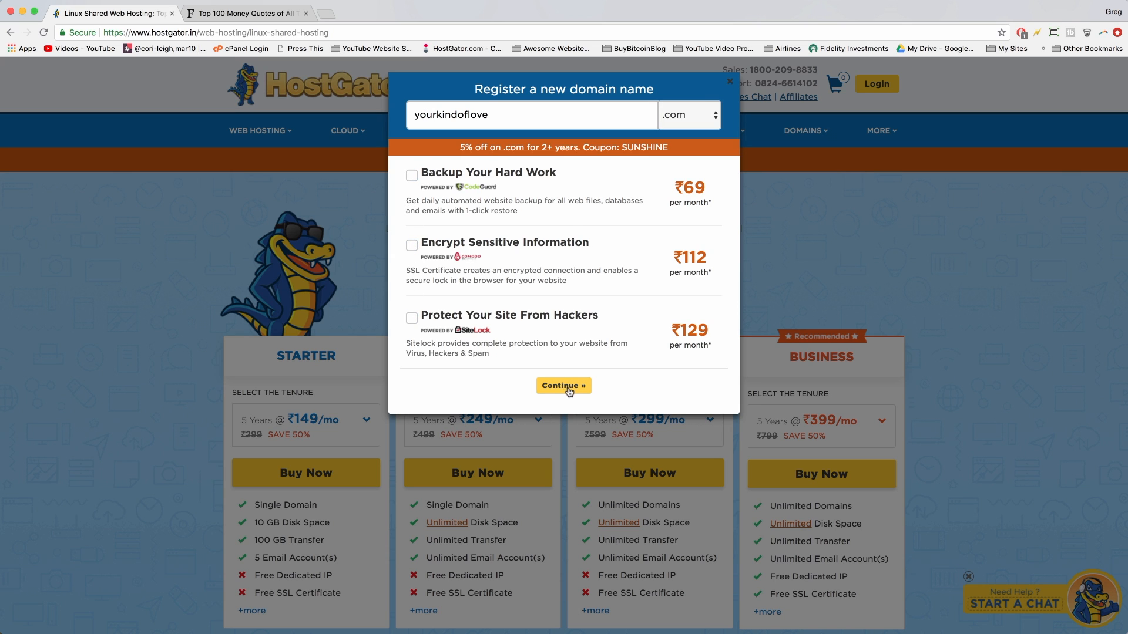
{"action": "left_click", "coordinate": [569, 388]}
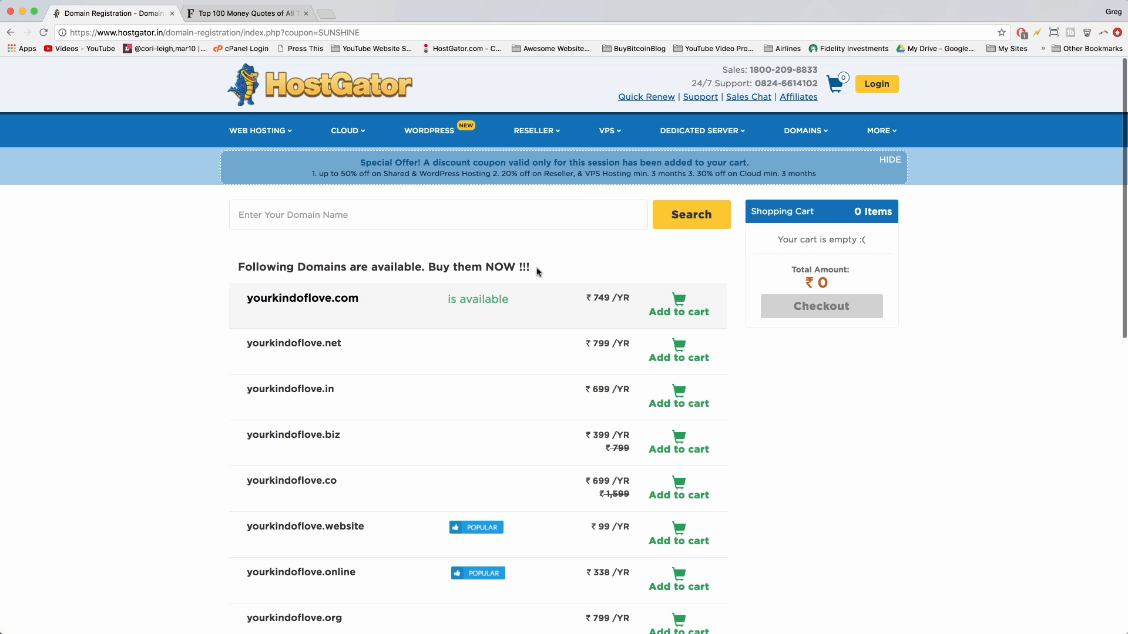
- Add yourkindoflove.com at ₹749/yr to the cart and proceed to checkout
{"action": "left_click", "coordinate": [679, 304]}
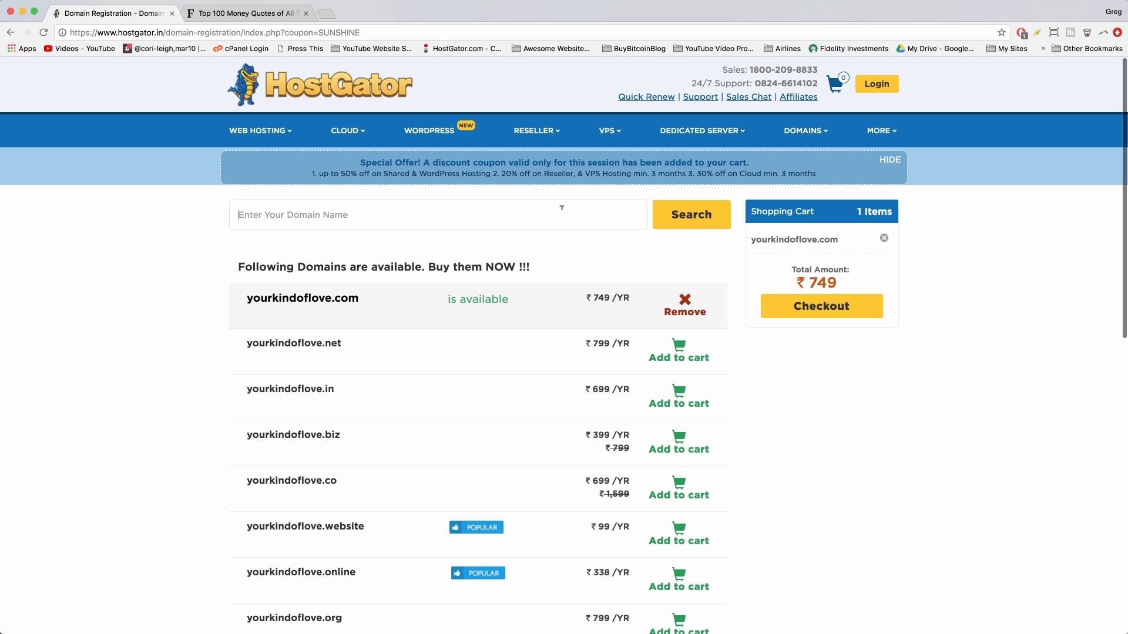
{"action": "scroll", "coordinate": [731, 250], "scroll_direction": "down", "scroll_amount": 5}
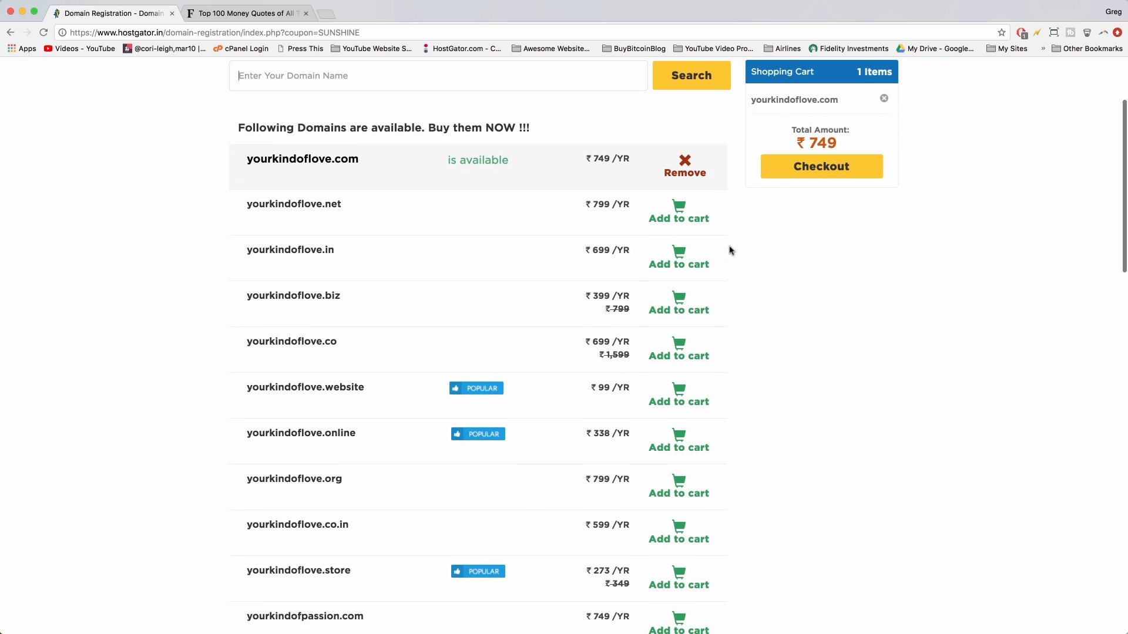
{"action": "scroll", "coordinate": [730, 247], "scroll_direction": "down", "scroll_amount": 4}
{"action": "scroll", "coordinate": [730, 246], "scroll_direction": "up", "scroll_amount": 9}
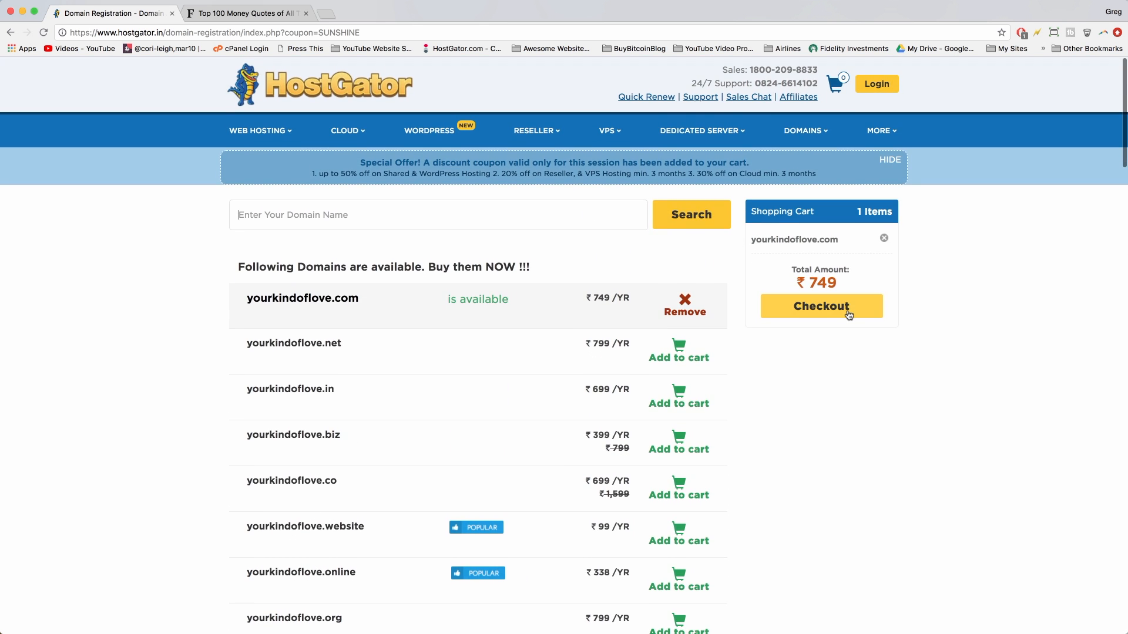
{"action": "left_click", "coordinate": [849, 316]}
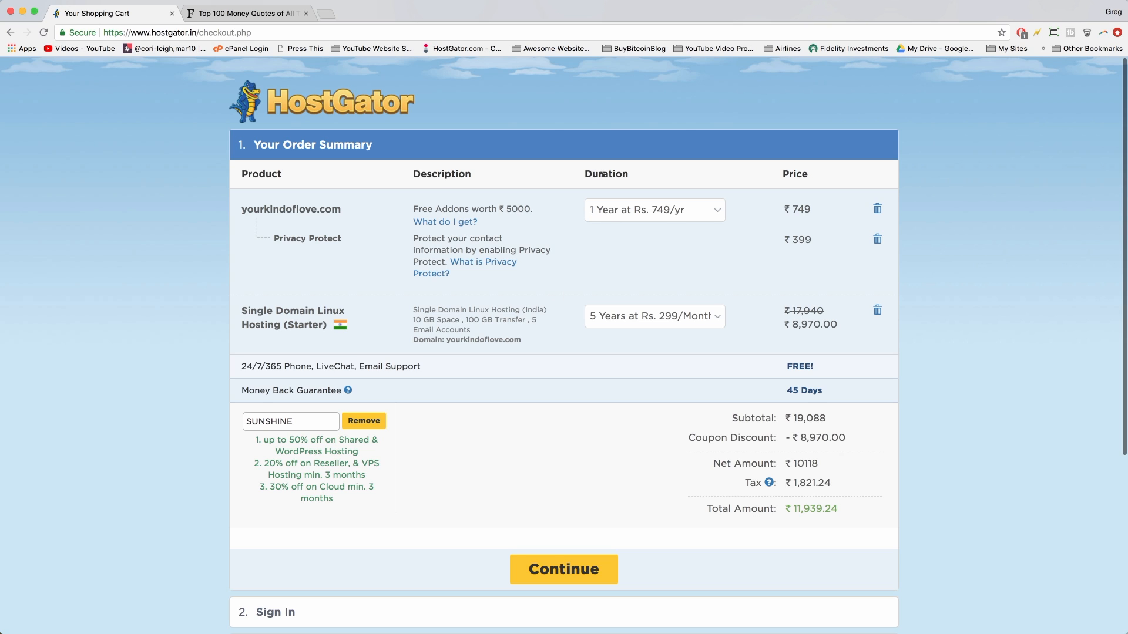
- Keep the domain registration Duration at 1 Year
{"action": "double_click", "coordinate": [602, 173]}
{"action": "left_click", "coordinate": [600, 169]}
{"action": "left_click", "coordinate": [637, 213]}
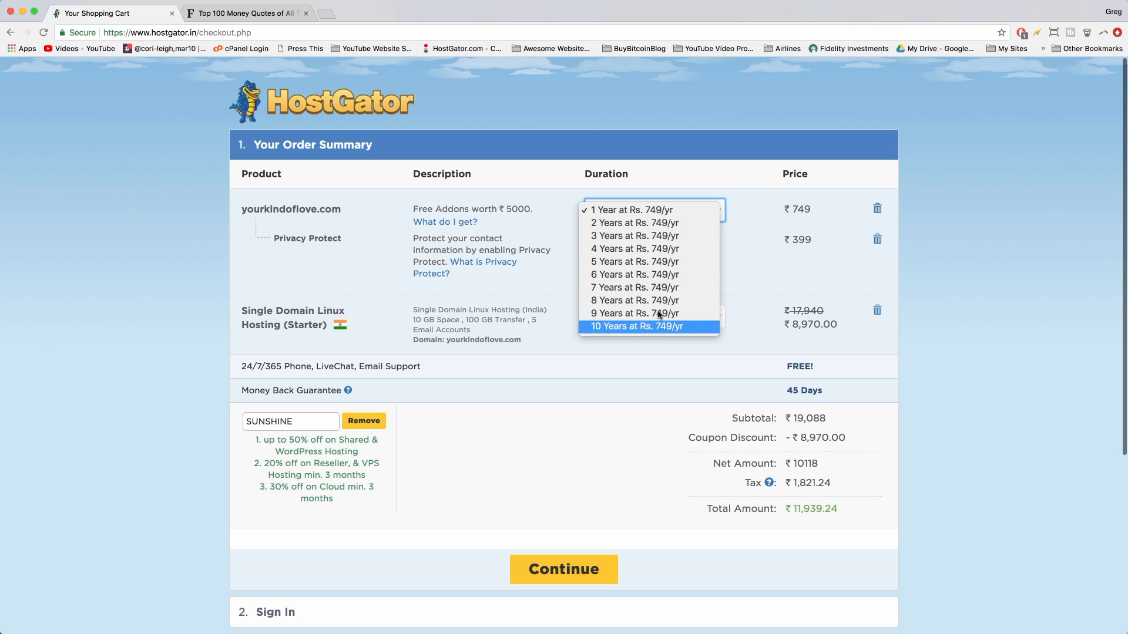
{"action": "left_click", "coordinate": [649, 210]}
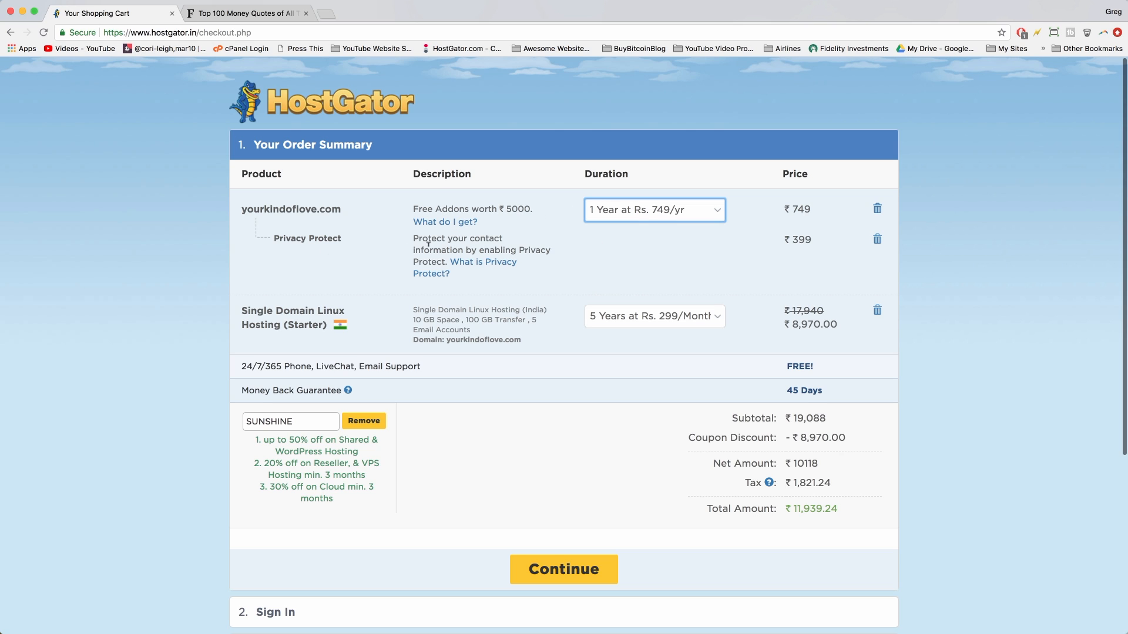
- Read through the Privacy Protect description, then delete Privacy Protect from the order
{"action": "left_click_drag", "start_coordinate": [413, 235], "coordinate": [561, 262]}
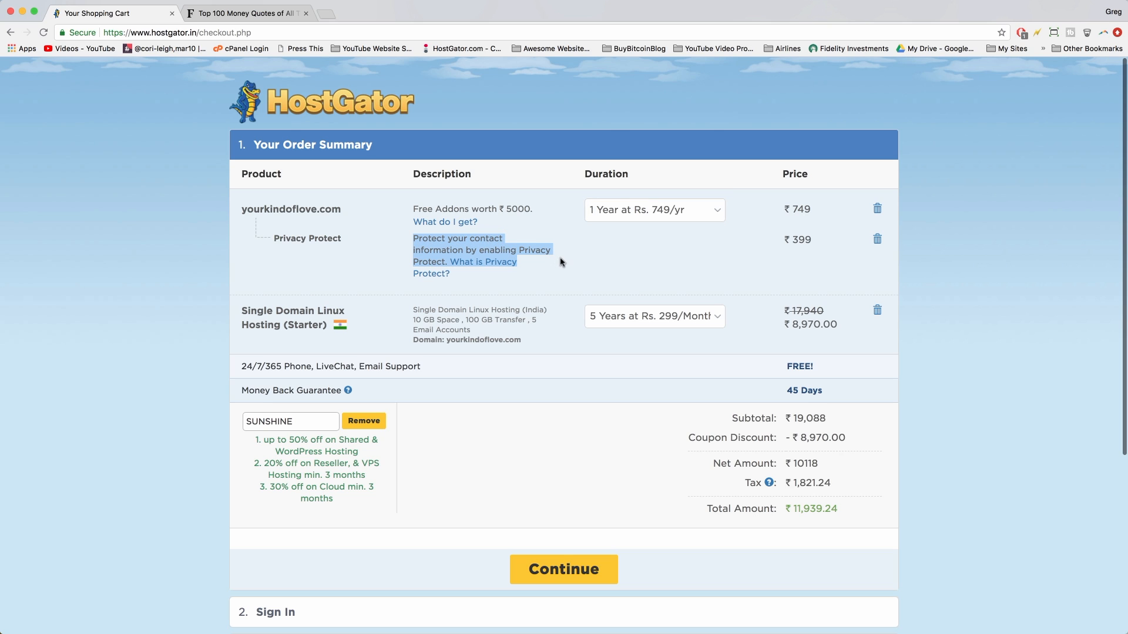
{"action": "left_click", "coordinate": [424, 249]}
{"action": "left_click_drag", "start_coordinate": [461, 275], "coordinate": [414, 244]}
{"action": "left_click", "coordinate": [432, 237]}
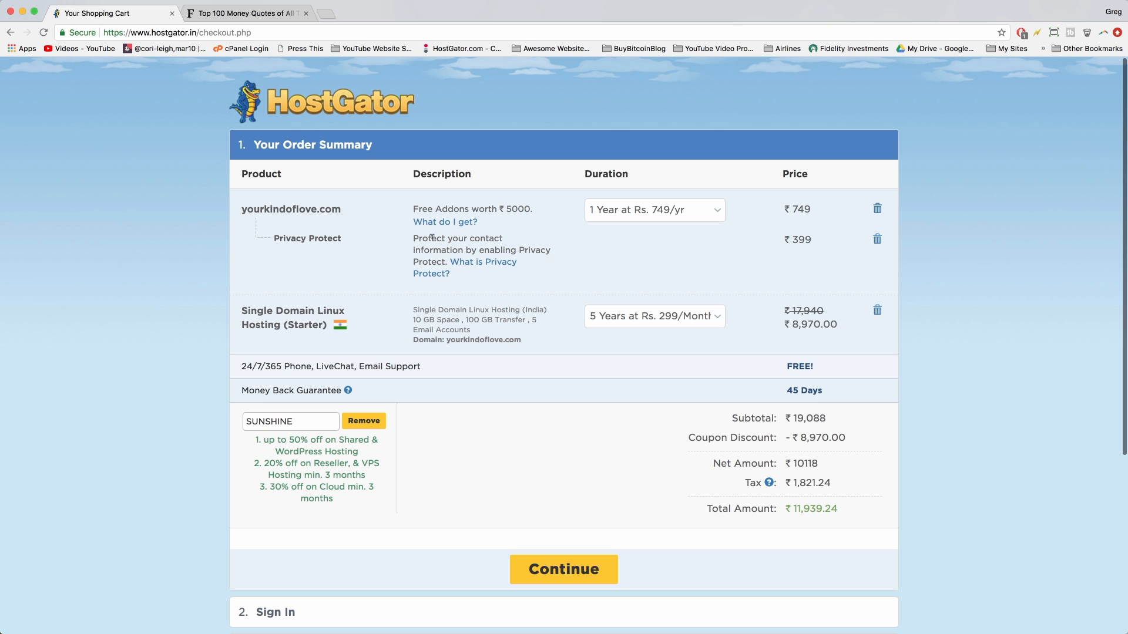
{"action": "double_click", "coordinate": [496, 238]}
{"action": "left_click", "coordinate": [528, 242]}
{"action": "double_click", "coordinate": [546, 248]}
{"action": "left_click", "coordinate": [477, 280]}
{"action": "left_click_drag", "start_coordinate": [485, 277], "coordinate": [411, 236]}
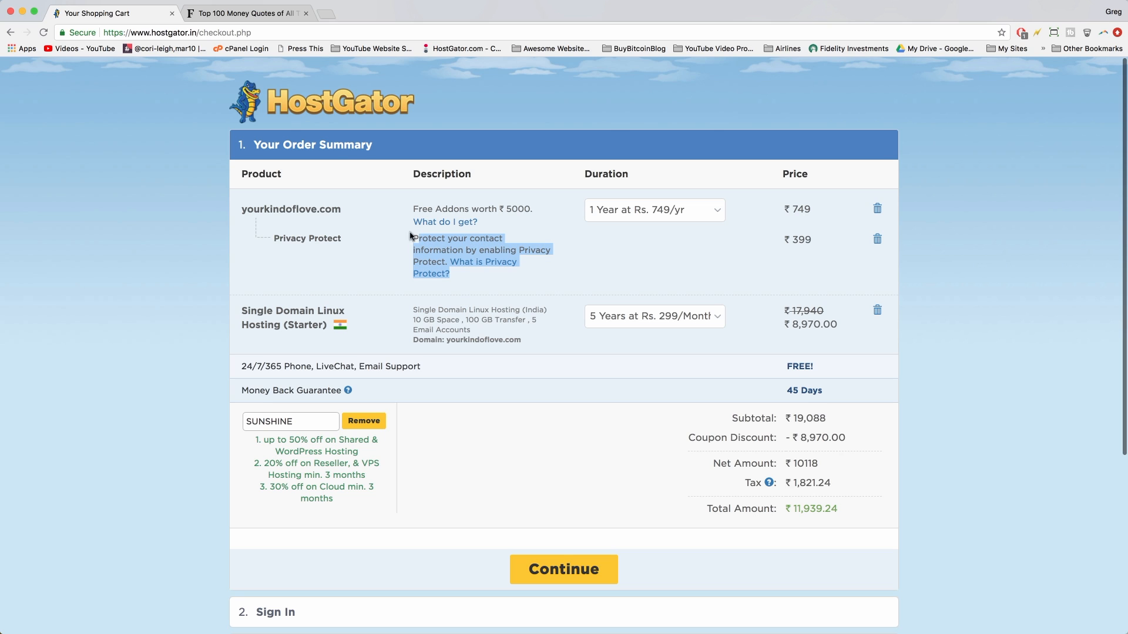
{"action": "left_click", "coordinate": [444, 236]}
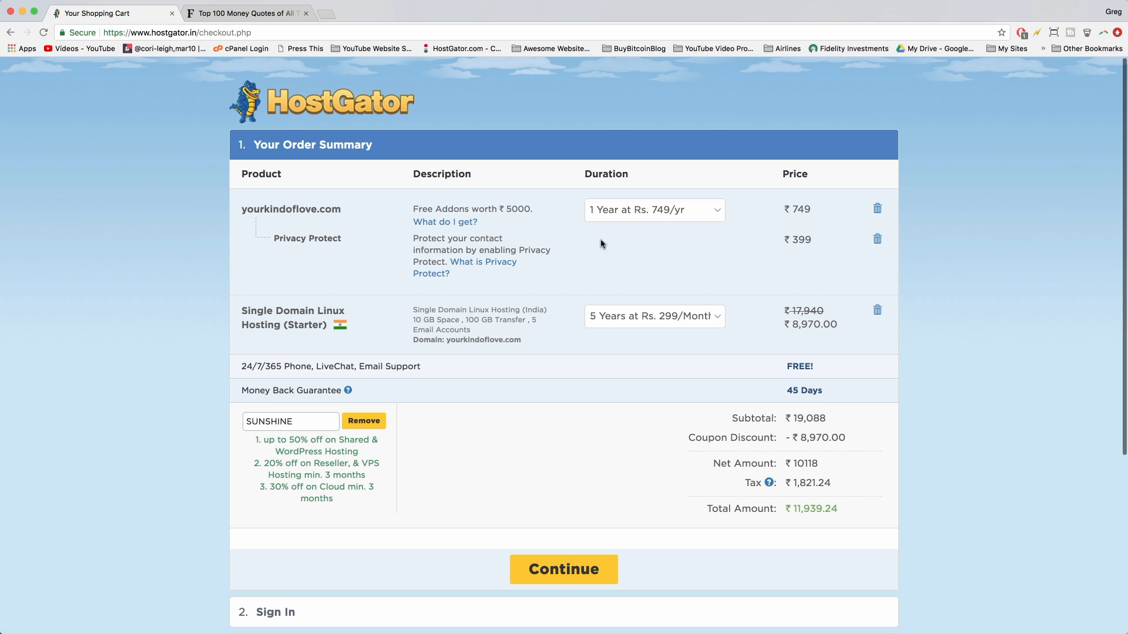
{"action": "left_click", "coordinate": [877, 241]}
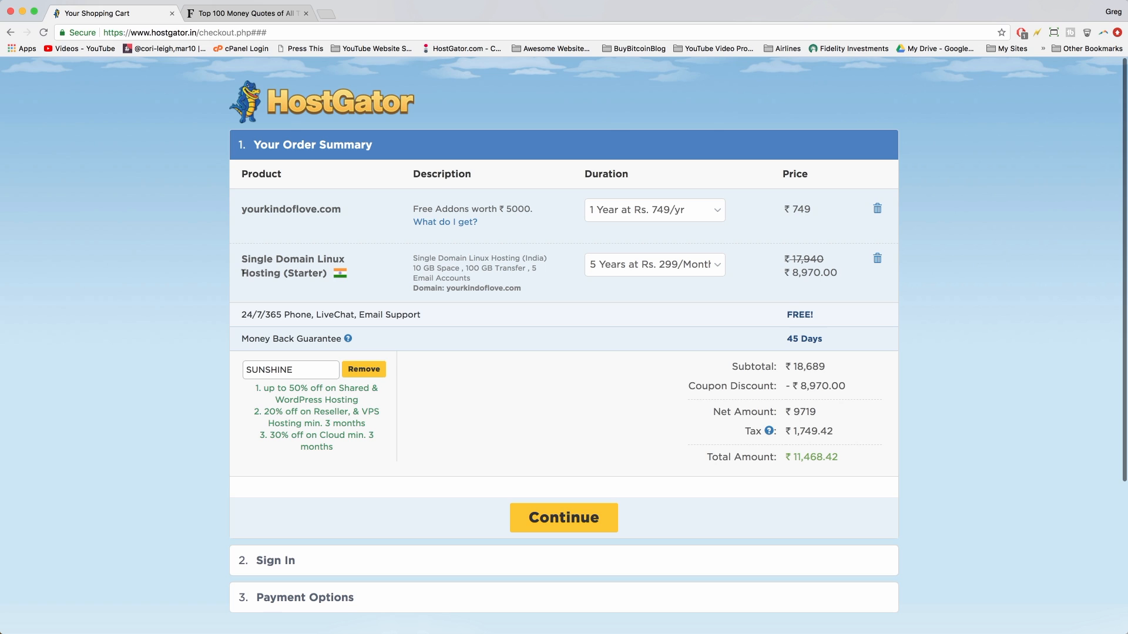
- Highlight the domain and Starter hosting lines, then expand the hosting Duration choices (5 Years)
{"action": "mouse_move", "coordinate": [242, 272]}
{"action": "left_mouse_down"}
{"action": "mouse_move", "coordinate": [328, 273]}
{"action": "mouse_move", "coordinate": [240, 274]}
{"action": "left_mouse_up"}
{"action": "left_click_drag", "start_coordinate": [343, 212], "coordinate": [239, 210]}
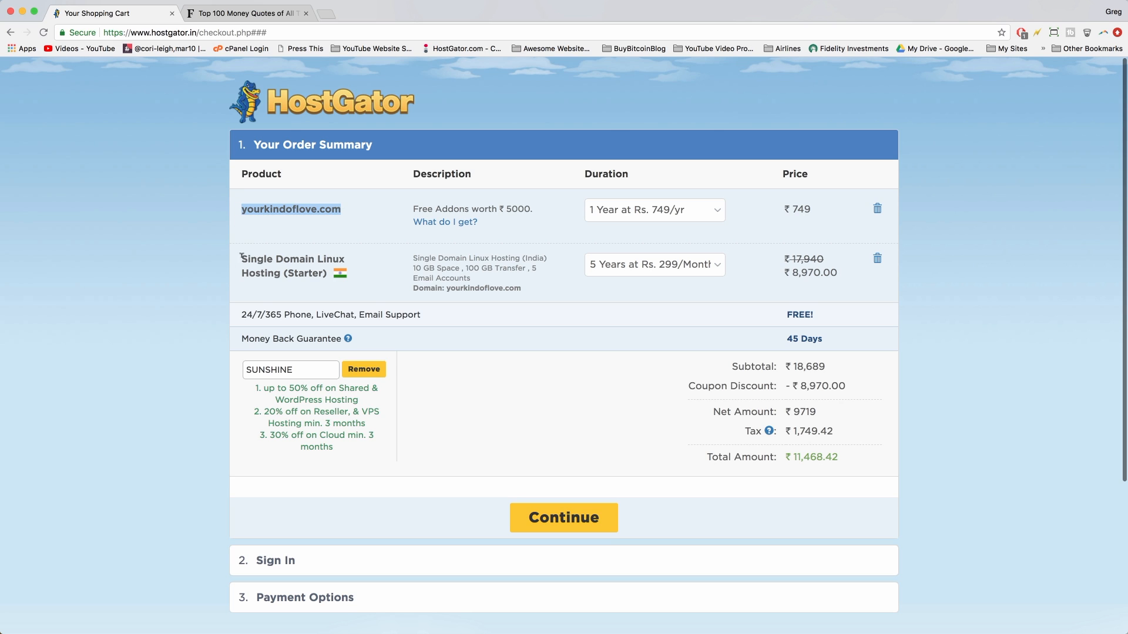
{"action": "left_click_drag", "start_coordinate": [241, 254], "coordinate": [360, 285]}
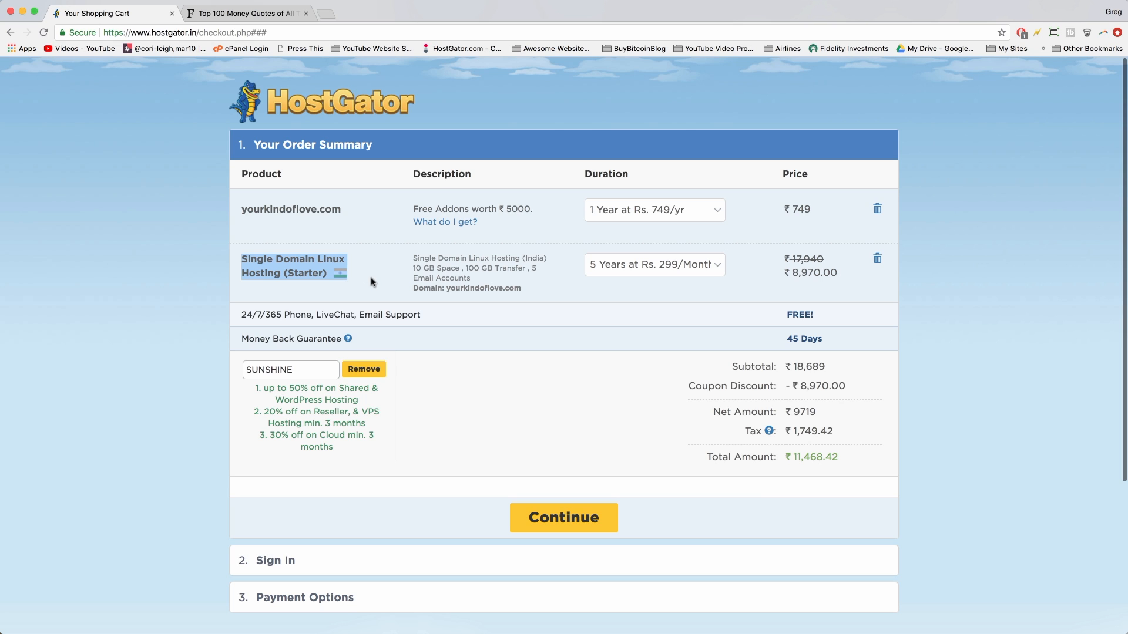
{"action": "left_click", "coordinate": [423, 262]}
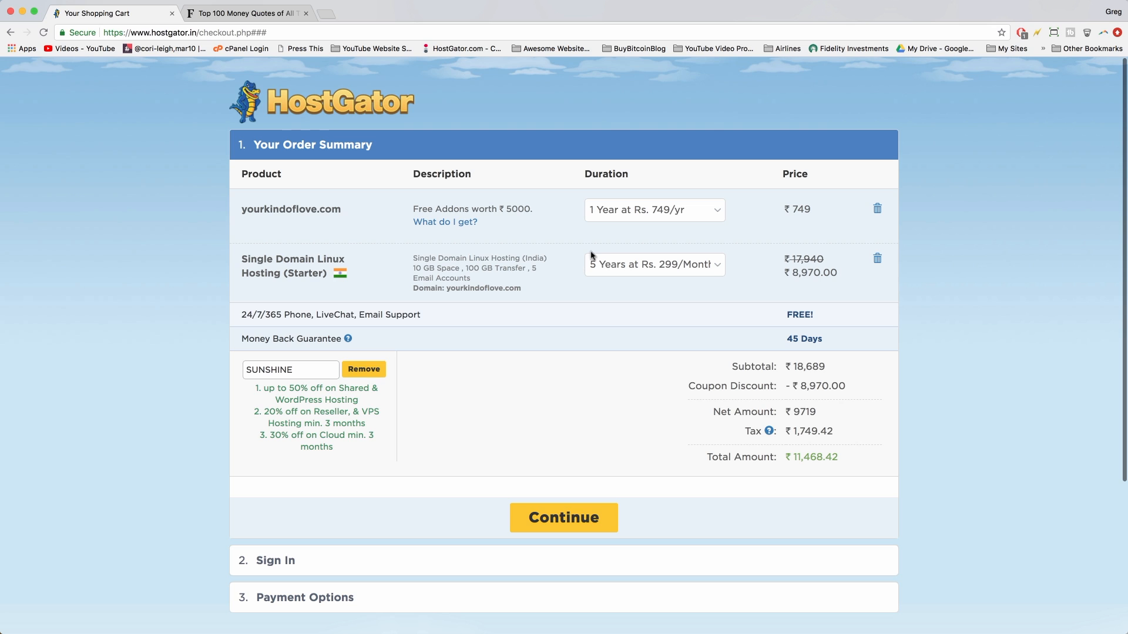
{"action": "left_click", "coordinate": [685, 269]}
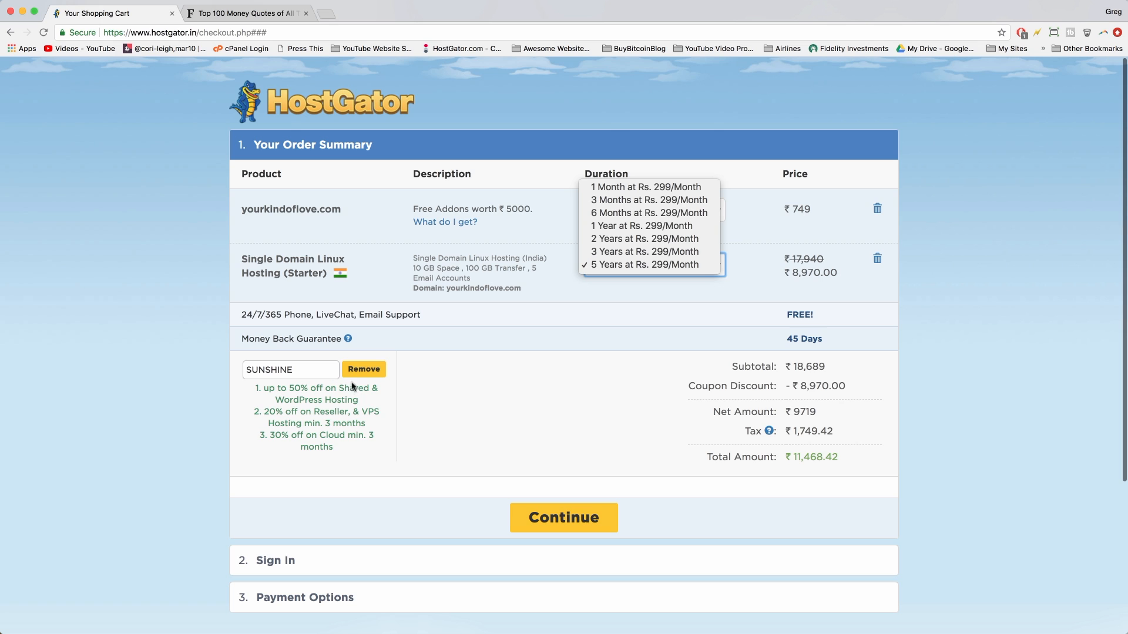
- Select 1 Year at Rs. 299/Month for Starter hosting, bringing the total to ₹4,270.89
{"action": "left_click", "coordinate": [647, 228]}
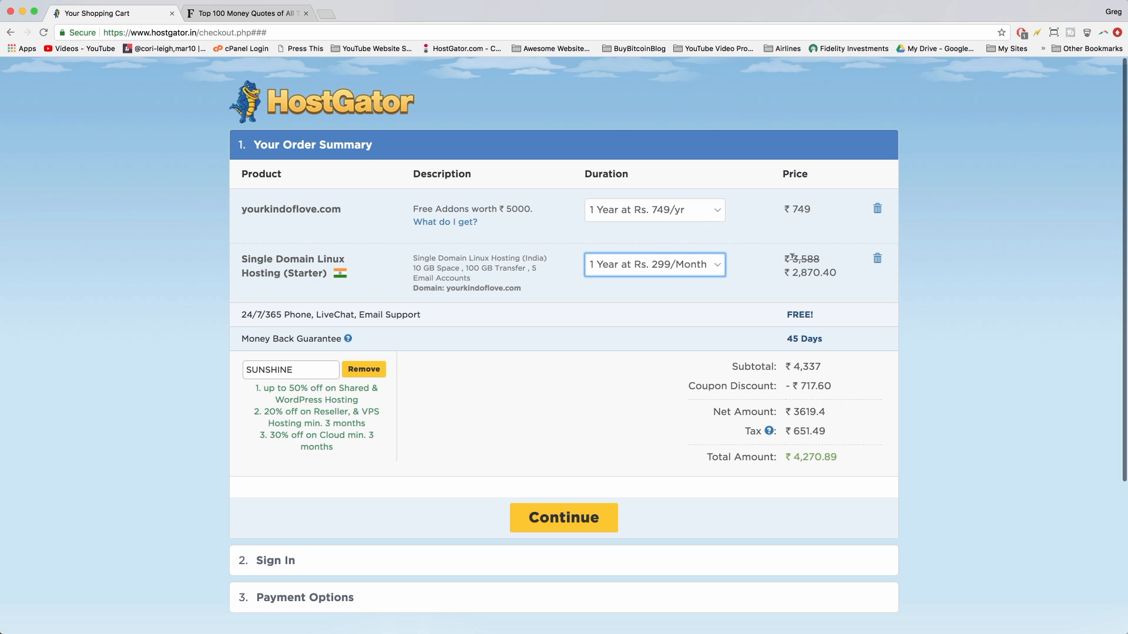
{"action": "left_click", "coordinate": [800, 256]}
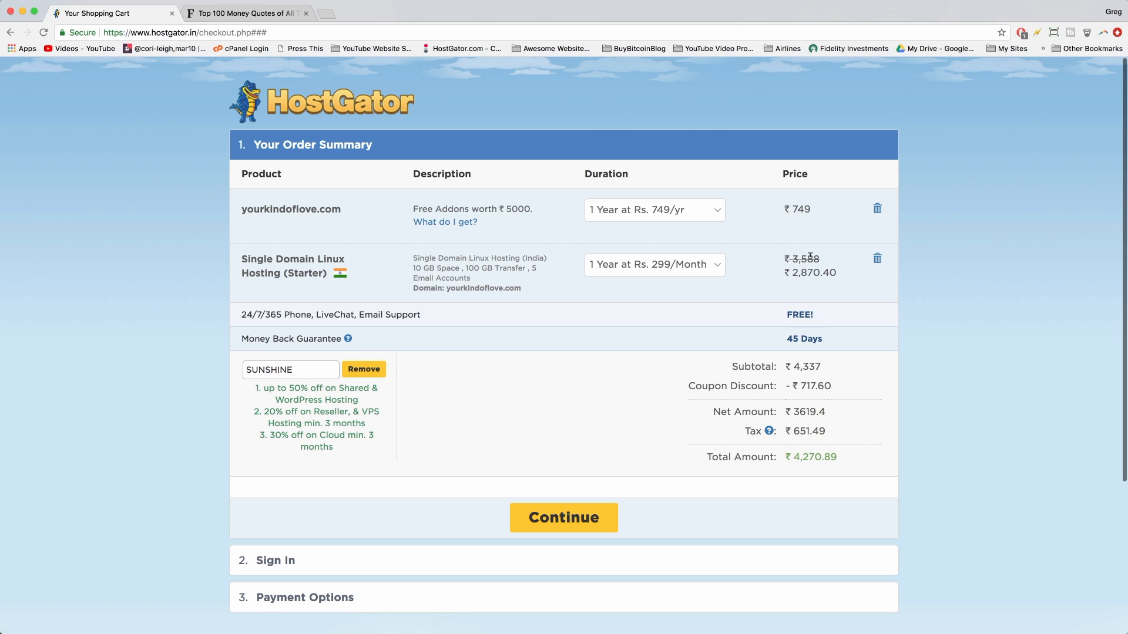
{"action": "left_click_drag", "start_coordinate": [793, 273], "coordinate": [806, 272]}
{"action": "left_click", "coordinate": [808, 271]}
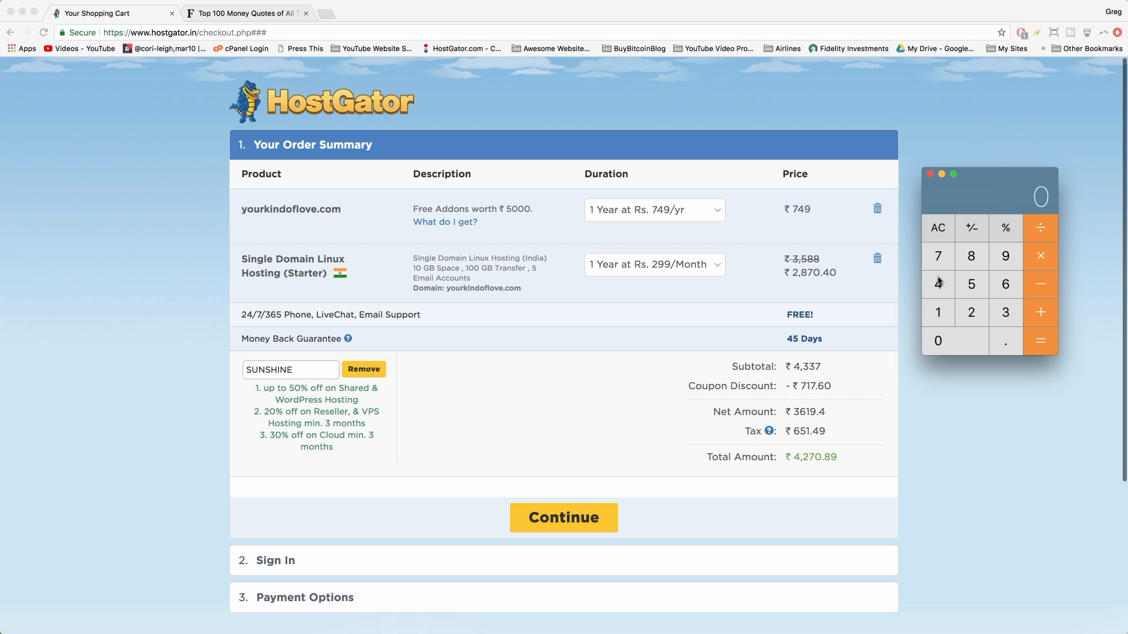
- Divide 2870.4 by 3588 in Calculator to get 0.8, a 20% hosting discount
{"action": "left_click", "coordinate": [971, 320]}
{"action": "left_click", "coordinate": [972, 259]}
{"action": "left_click", "coordinate": [938, 261]}
{"action": "left_click", "coordinate": [944, 341]}
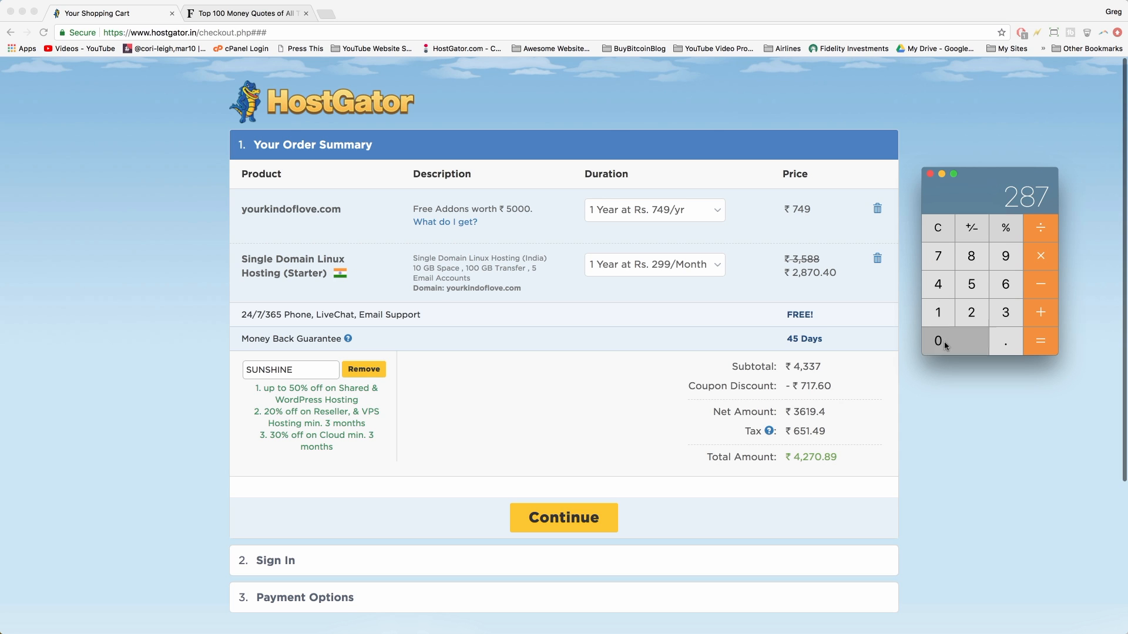
{"action": "left_click", "coordinate": [1015, 341]}
{"action": "left_click", "coordinate": [940, 290]}
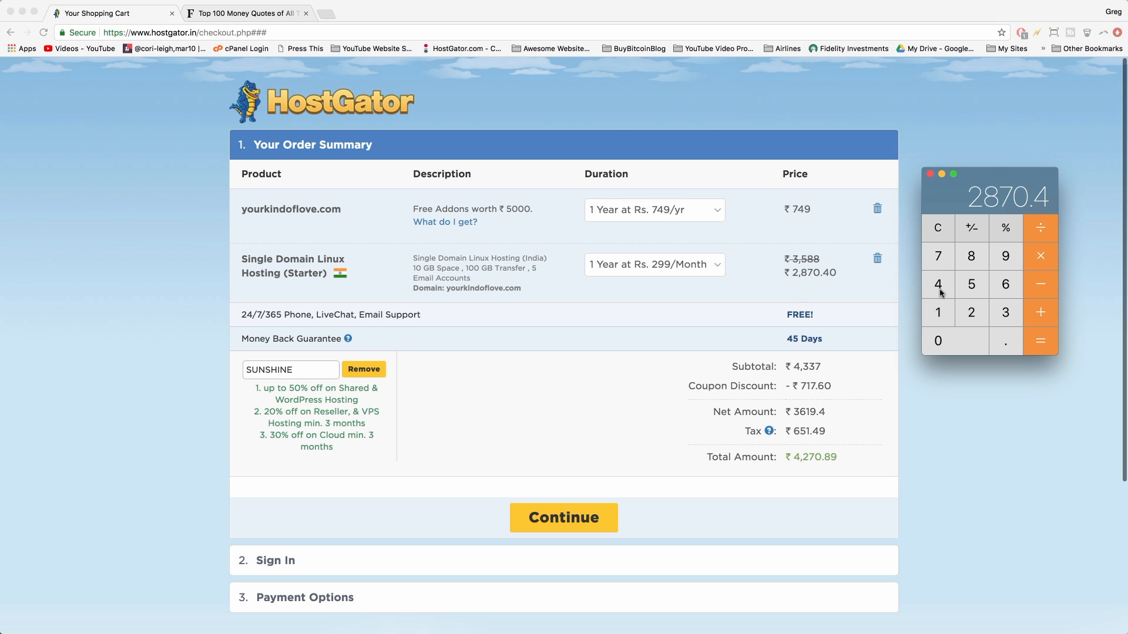
{"action": "left_click", "coordinate": [1040, 233]}
{"action": "left_click", "coordinate": [1006, 311]}
{"action": "left_click", "coordinate": [978, 287]}
{"action": "left_click", "coordinate": [971, 256]}
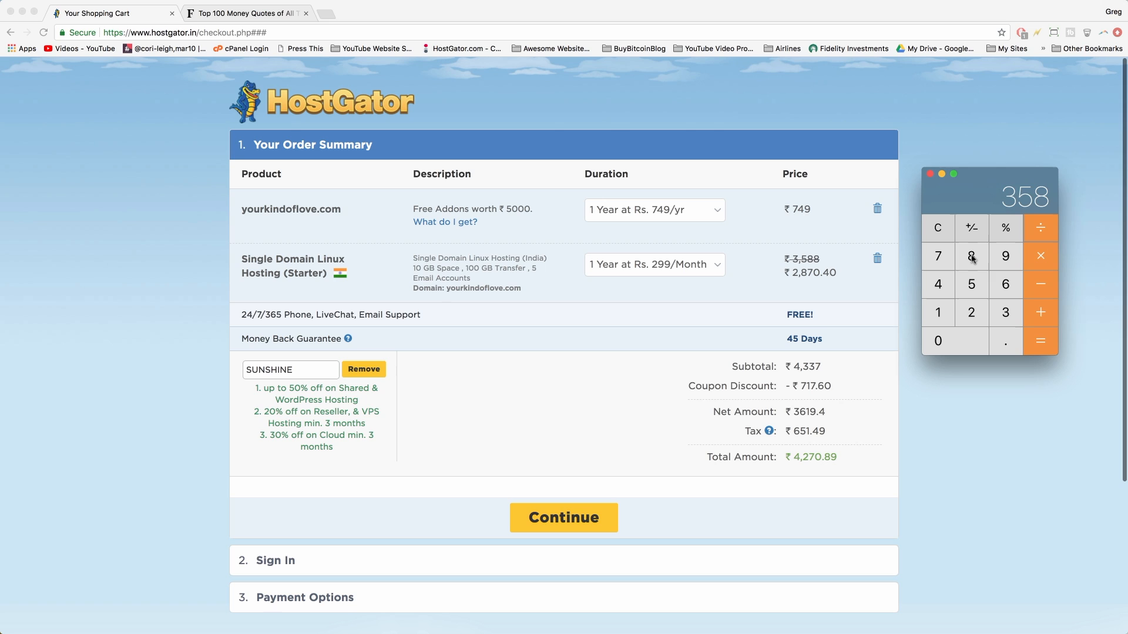
{"action": "left_click", "coordinate": [972, 256]}
{"action": "left_click", "coordinate": [1040, 338]}
- Compare the 6-month, 3-month, 1-month and 1-year options in the hosting Duration dropdown
{"action": "left_click", "coordinate": [703, 271]}
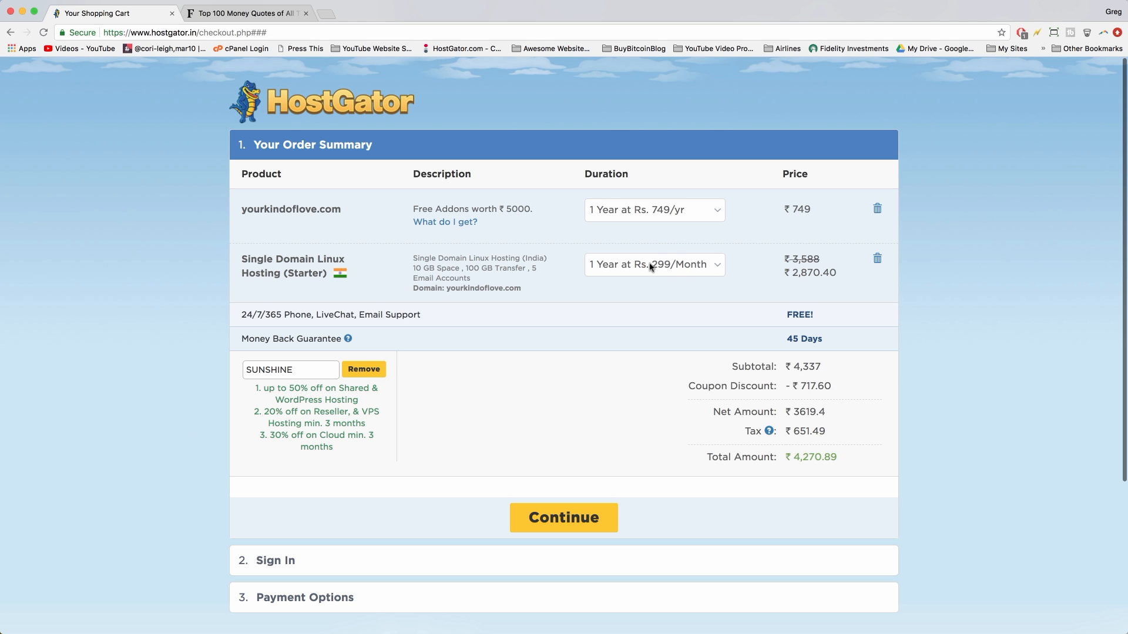
{"action": "left_click", "coordinate": [651, 265]}
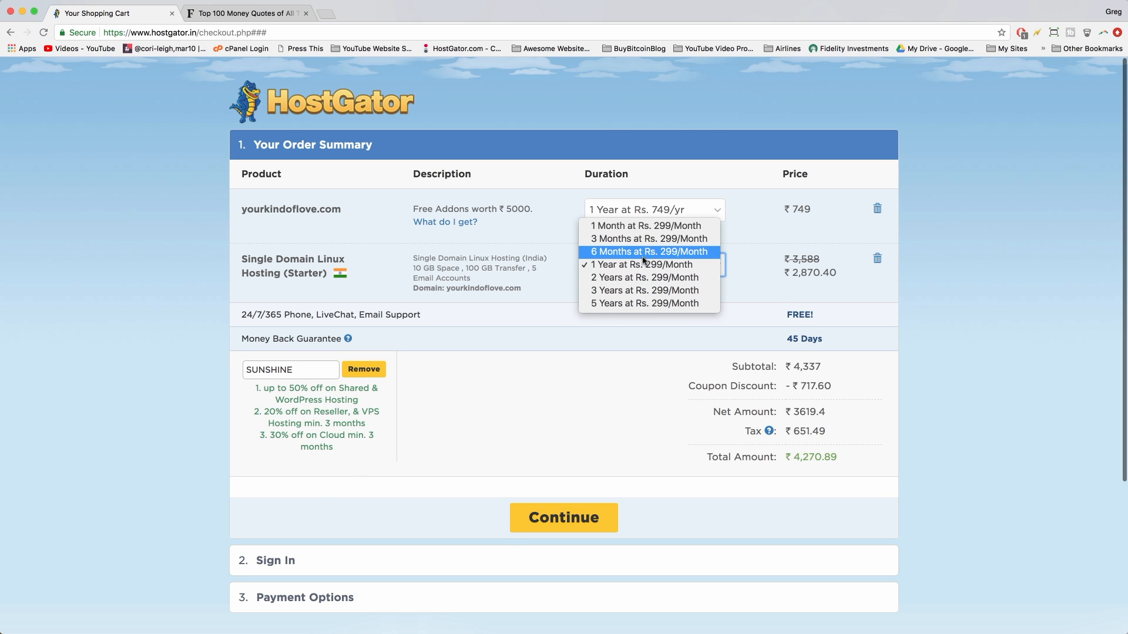
{"action": "left_click", "coordinate": [622, 252]}
{"action": "left_click", "coordinate": [621, 265]}
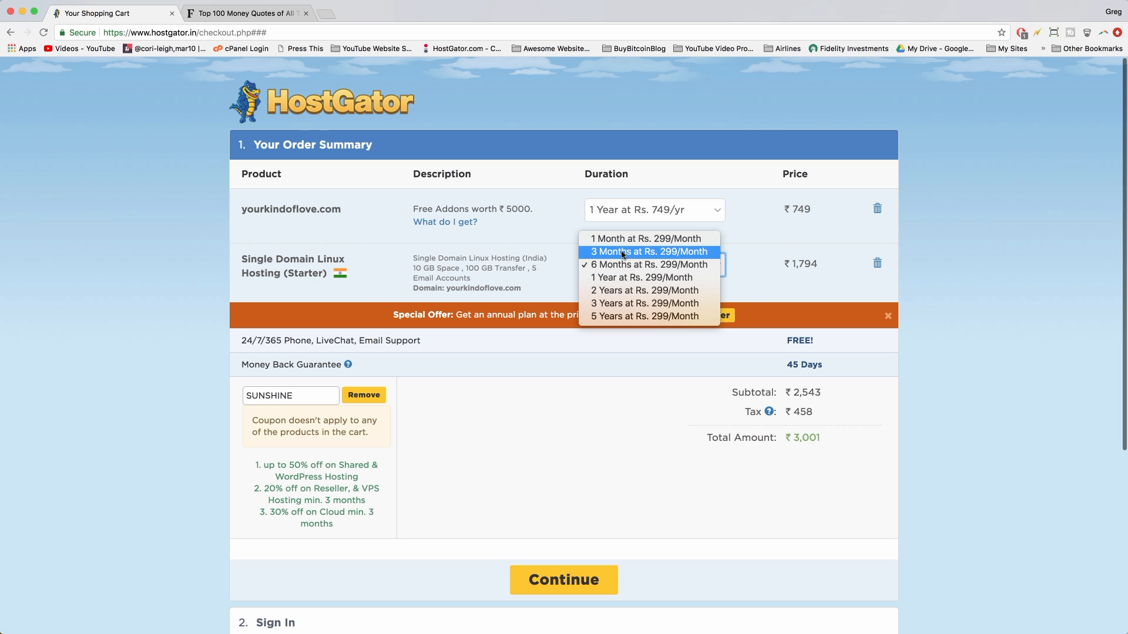
{"action": "left_click", "coordinate": [620, 254]}
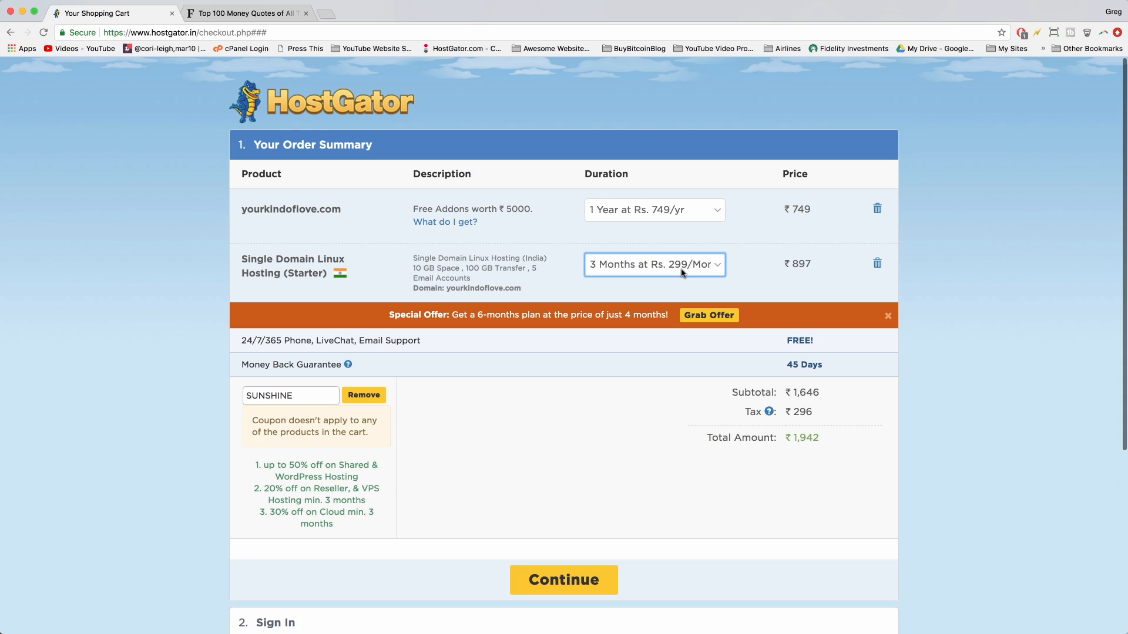
{"action": "left_click", "coordinate": [683, 271]}
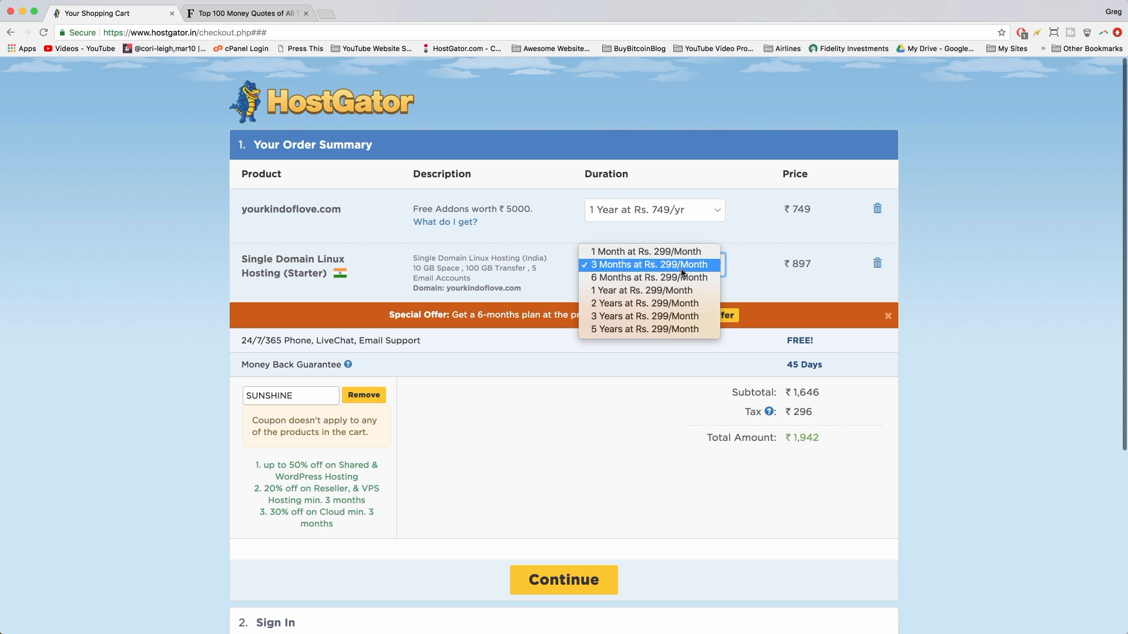
{"action": "left_click", "coordinate": [638, 253]}
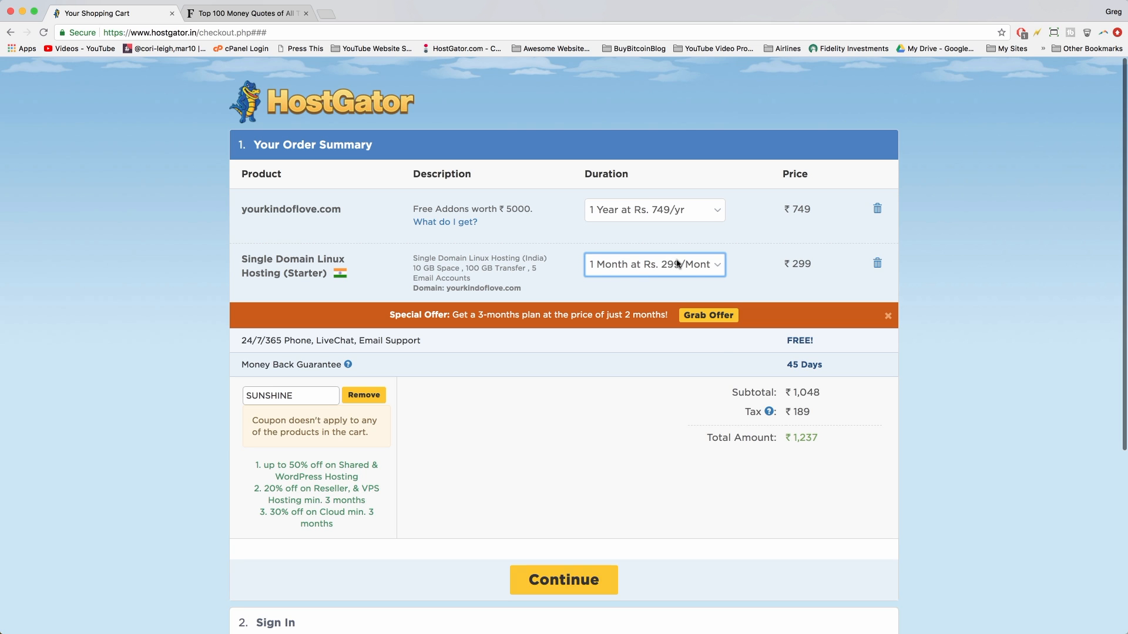
{"action": "left_click", "coordinate": [679, 264]}
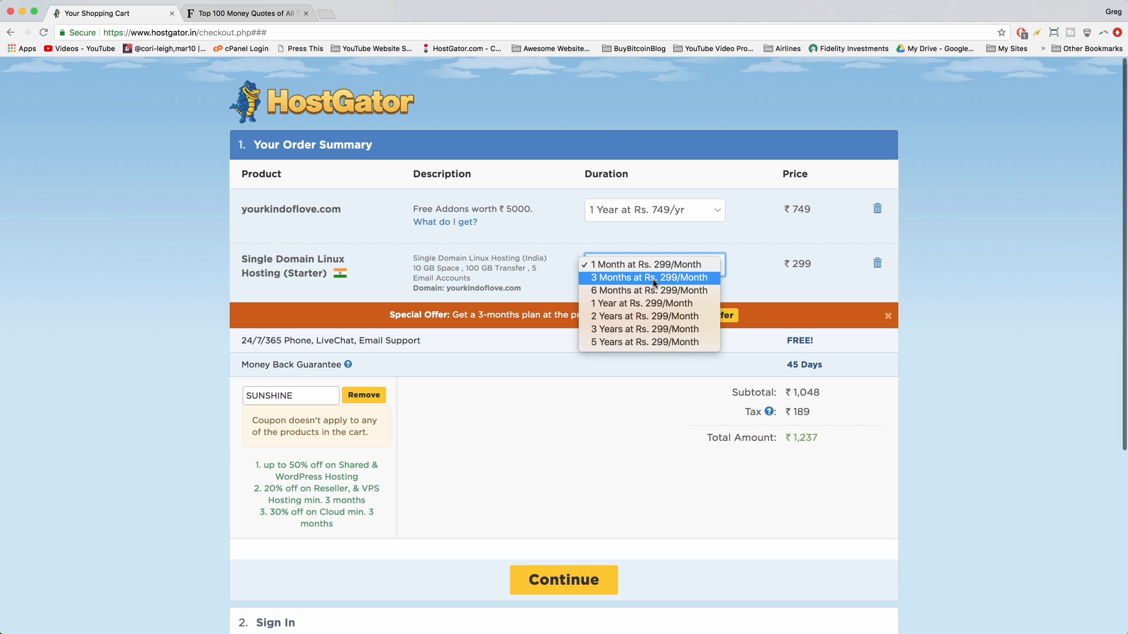
{"action": "left_click", "coordinate": [662, 303]}
{"action": "left_click", "coordinate": [645, 270]}
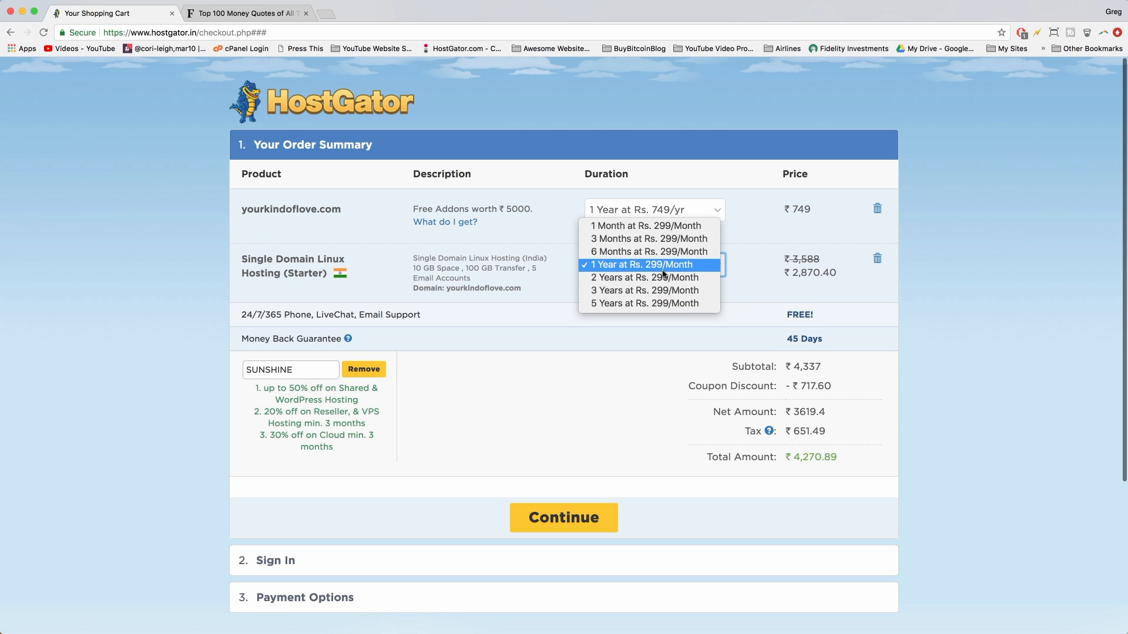
{"action": "left_click", "coordinate": [631, 271]}
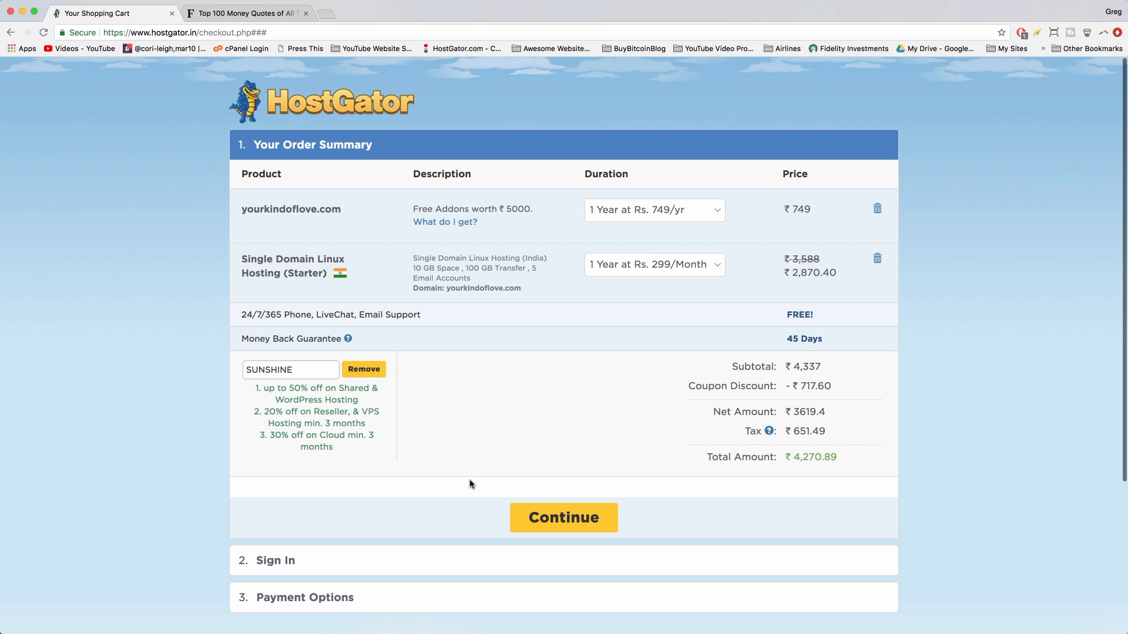
- Set hosting to 1 Month at Rs. 299/Month, bringing the order total to ₹1,237
{"action": "left_click", "coordinate": [660, 266]}
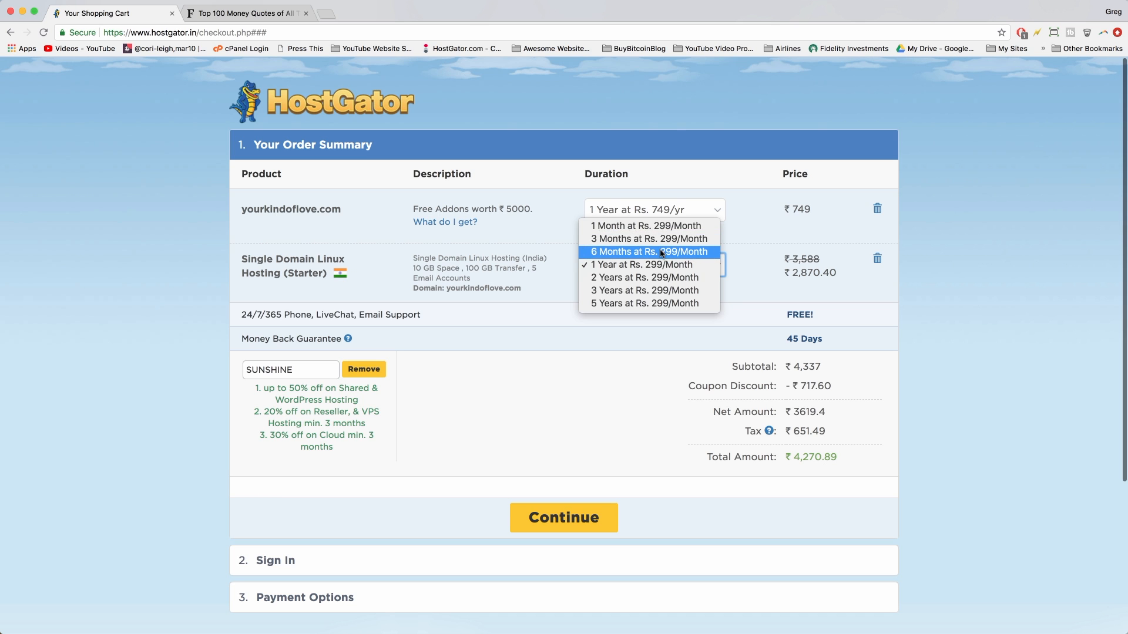
{"action": "left_click", "coordinate": [630, 227]}
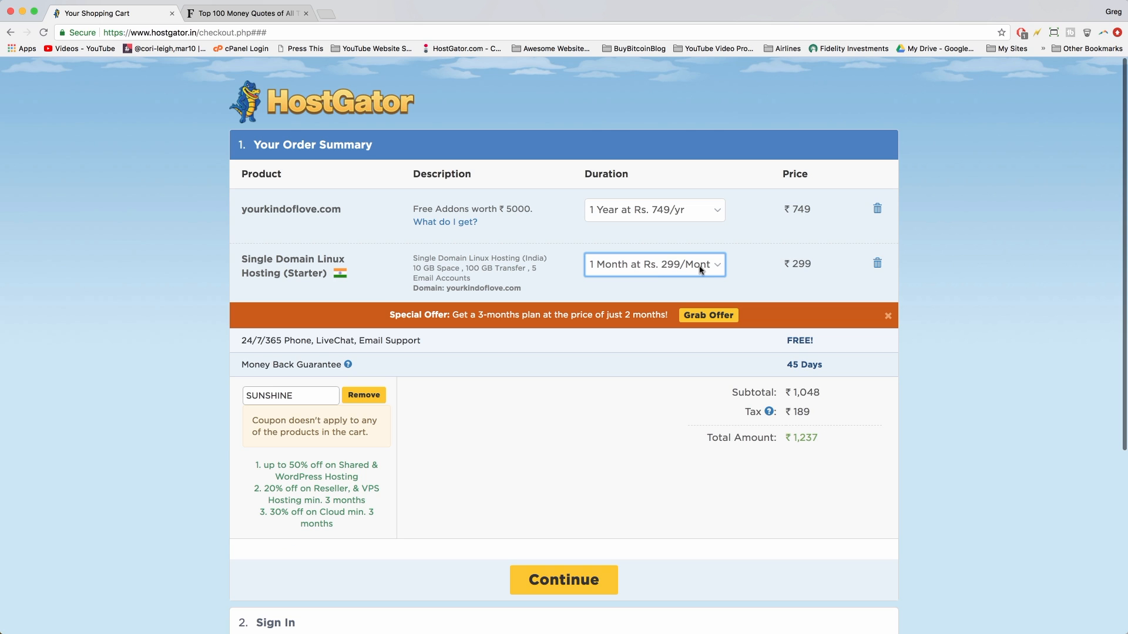
{"action": "scroll", "coordinate": [628, 389], "scroll_direction": "down", "scroll_amount": 2}
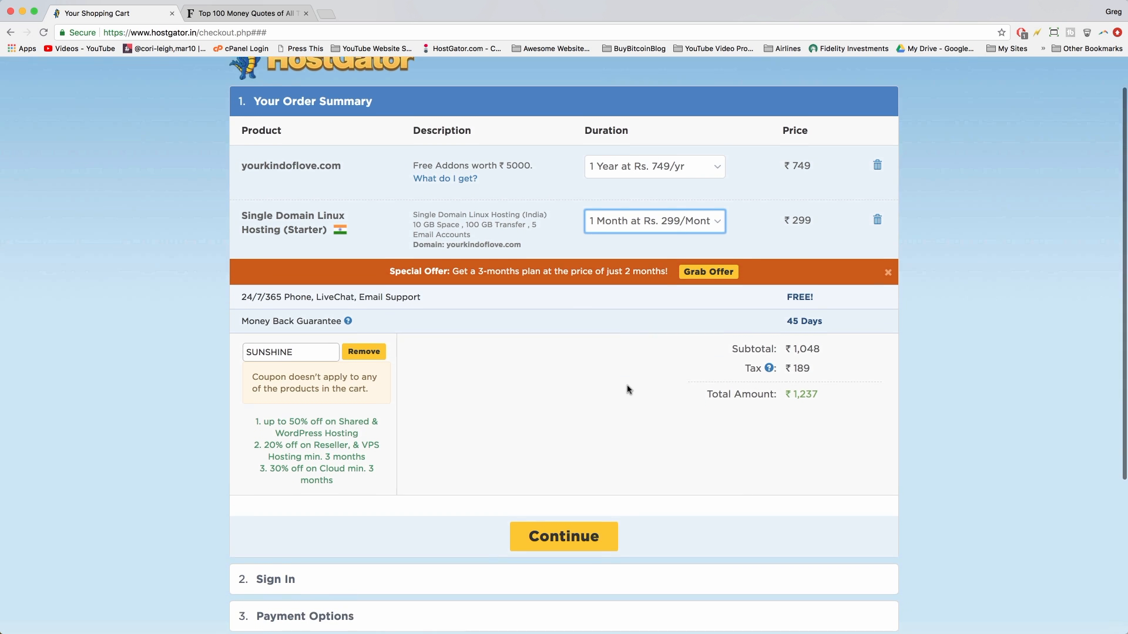
- Start a new HostGator account with contact name, state and city, consenting to transactional texts
{"action": "left_click", "coordinate": [579, 515]}
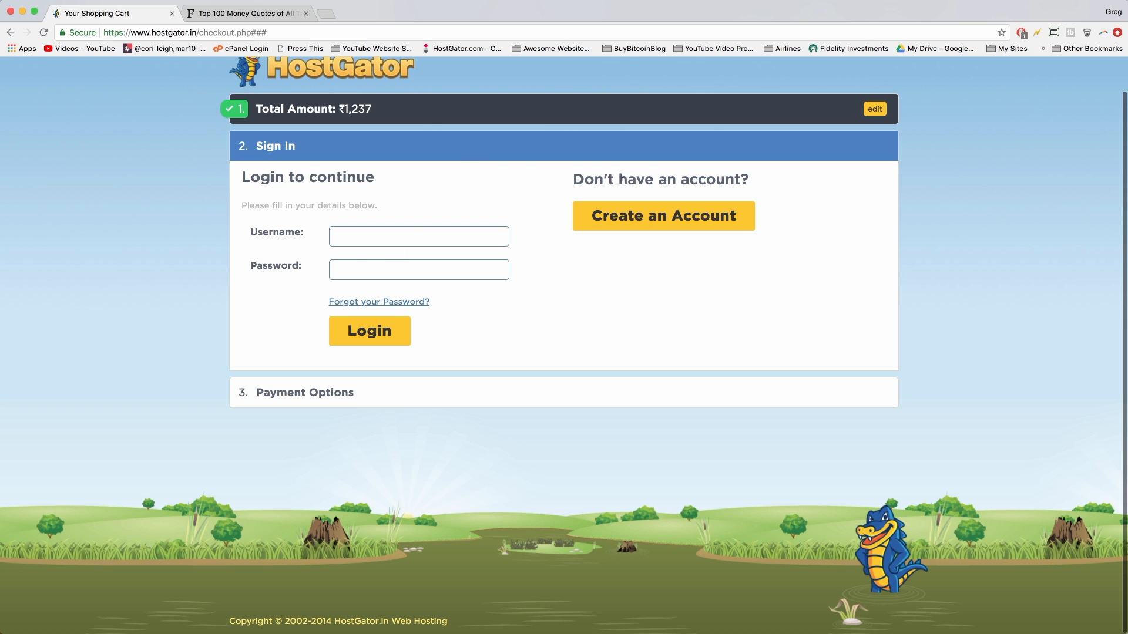
{"action": "left_click", "coordinate": [662, 225]}
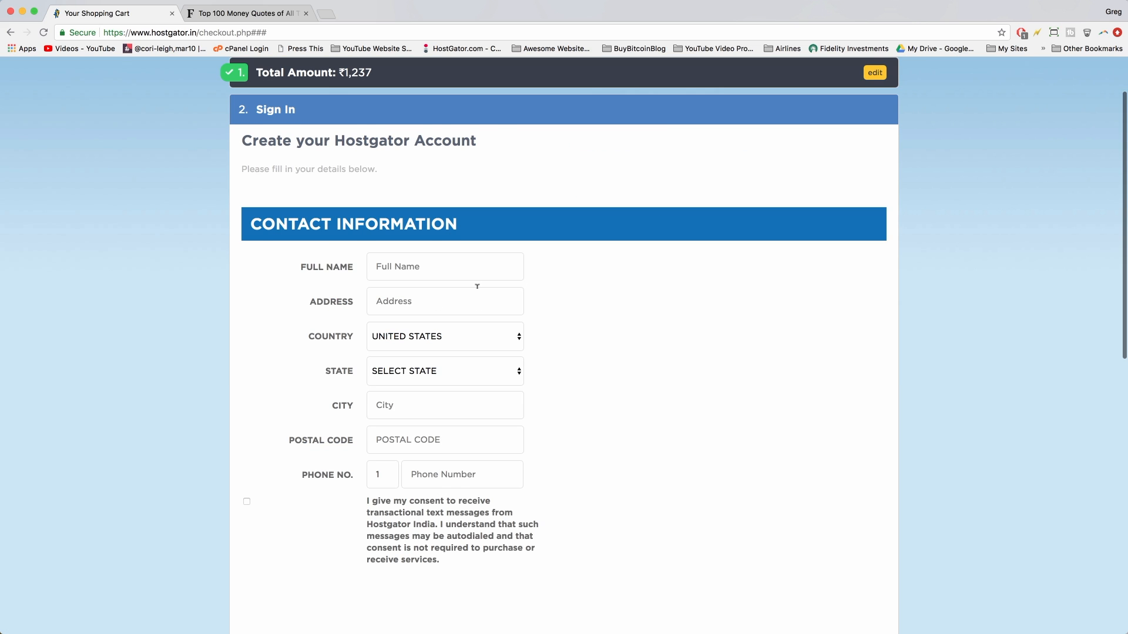
{"action": "scroll", "coordinate": [477, 286], "scroll_direction": "down", "scroll_amount": 2}
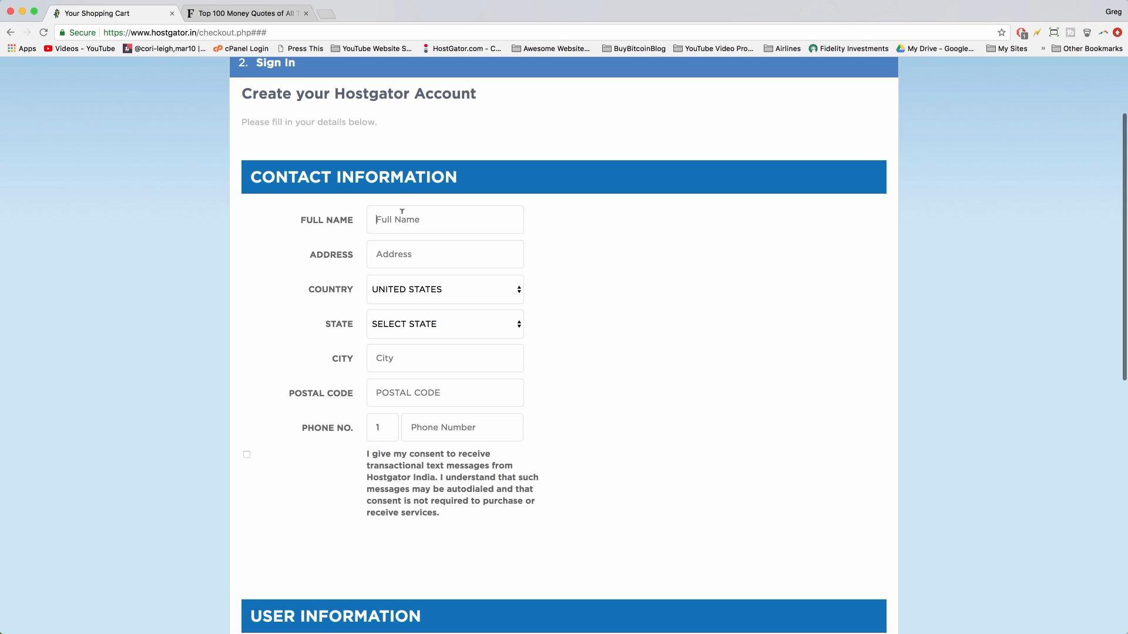
{"action": "type", "text": "G"}
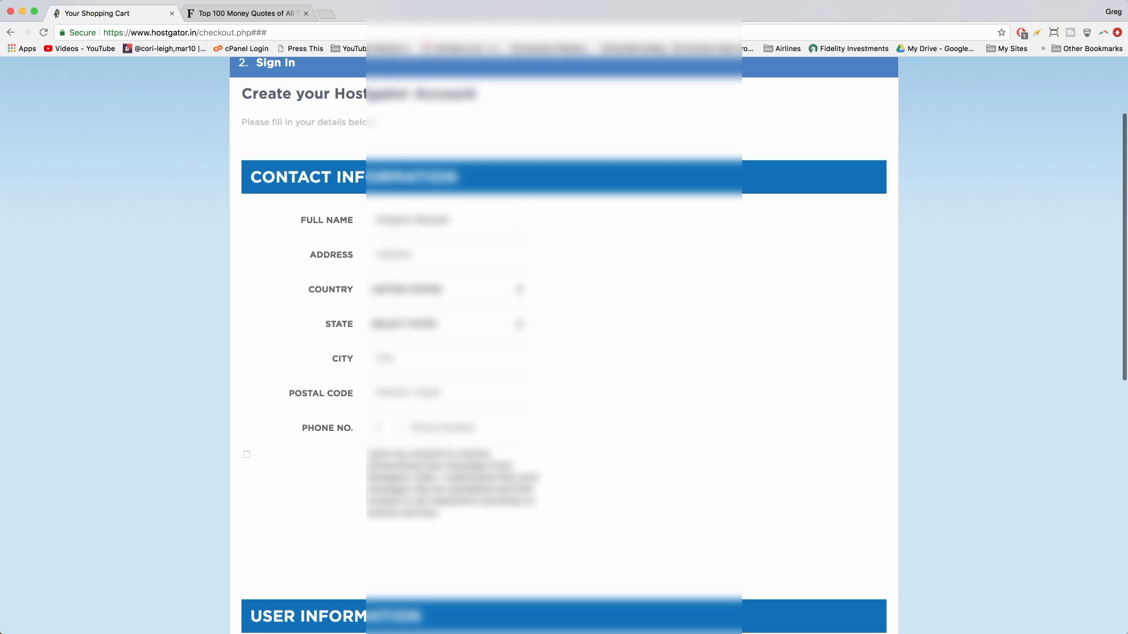
{"action": "type", "text": "[blurred][blurred][blurred]"}
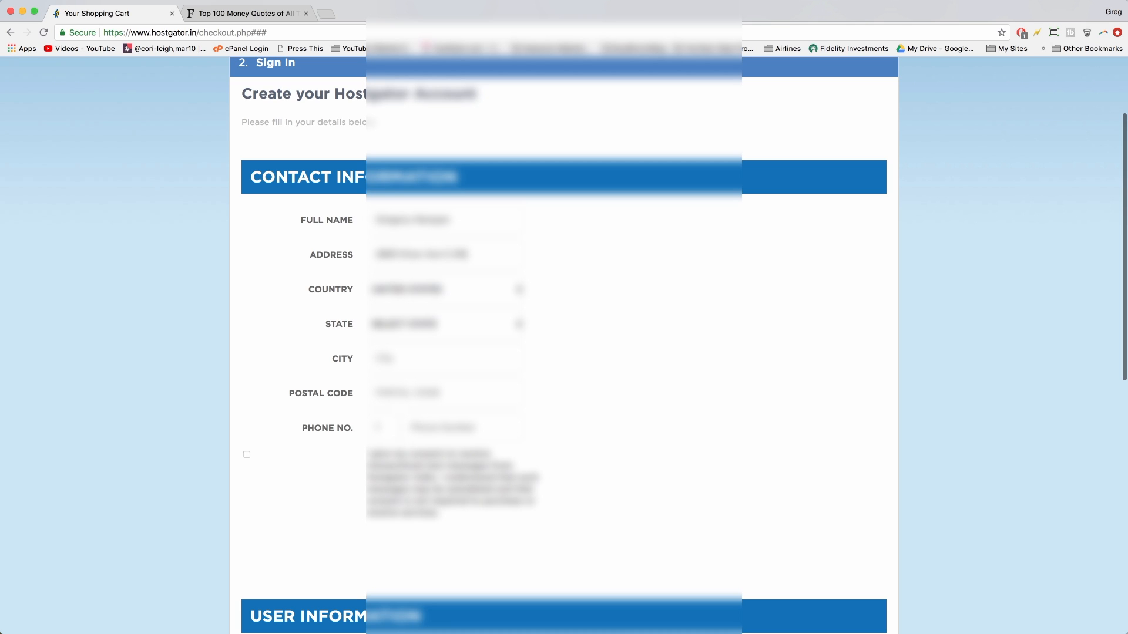
{"action": "left_click", "coordinate": [435, 326]}
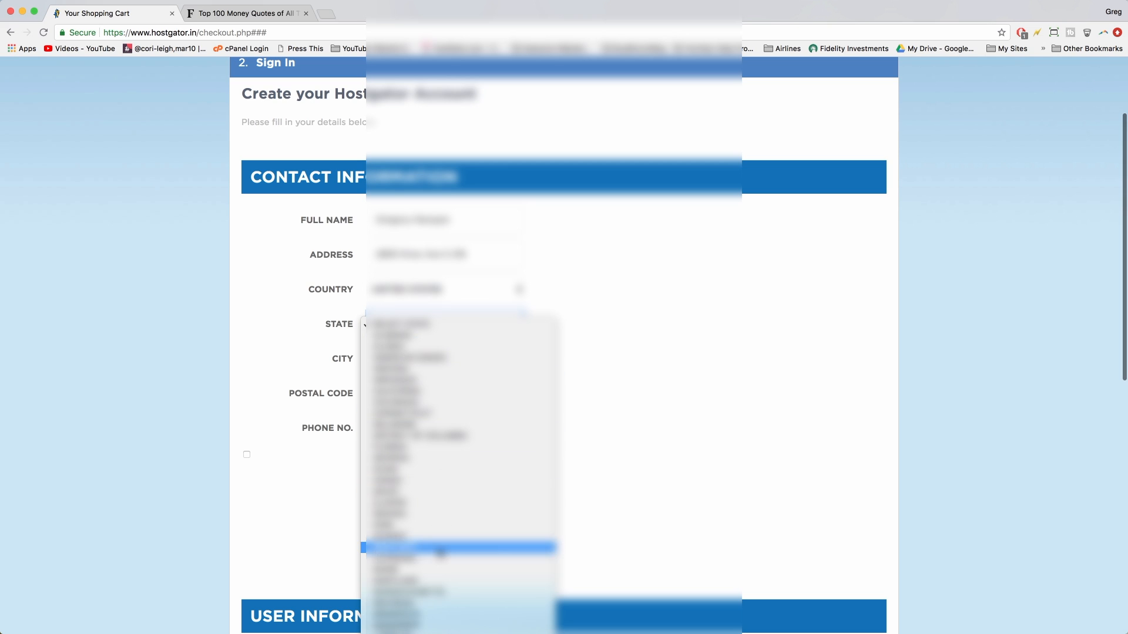
{"action": "left_click", "coordinate": [434, 626]}
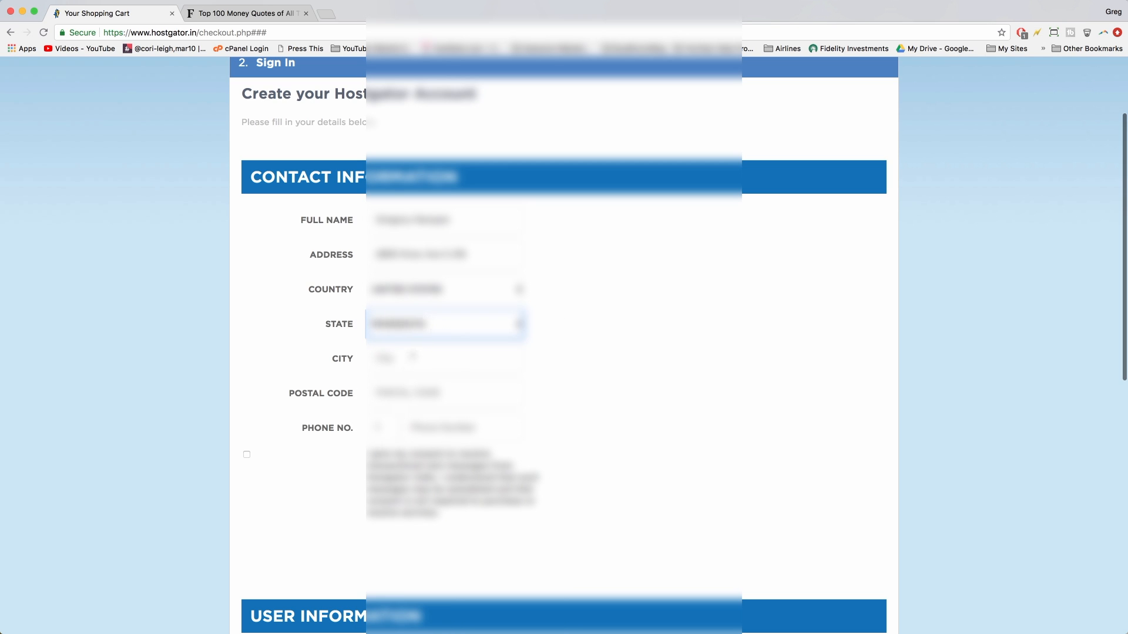
{"action": "left_click", "coordinate": [412, 356]}
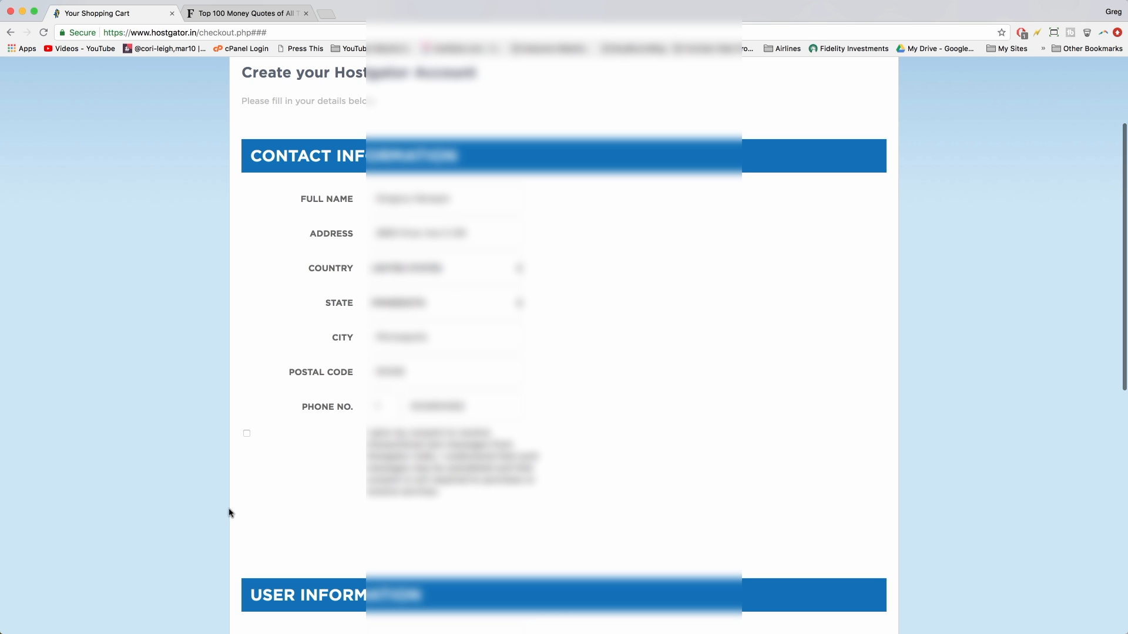
{"action": "left_click", "coordinate": [247, 434]}
- Enter the account e-mail and password, agree to the Terms of Service, and create the account
{"action": "scroll", "coordinate": [344, 465], "scroll_direction": "down", "scroll_amount": 3}
{"action": "scroll", "coordinate": [344, 465], "scroll_direction": "down", "scroll_amount": 5}
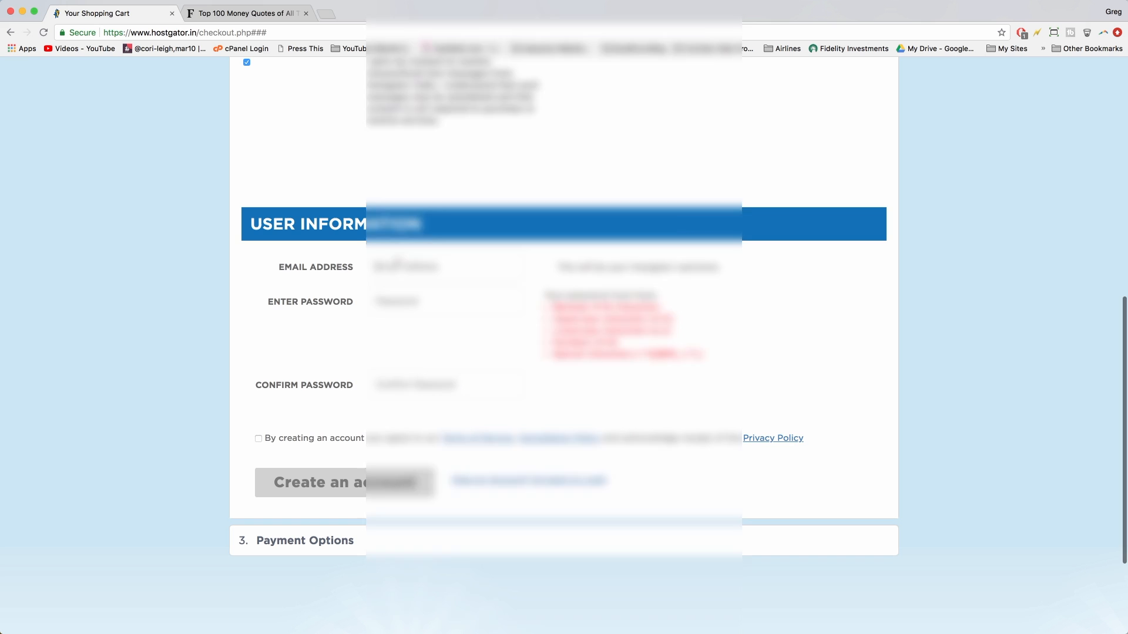
{"action": "left_click", "coordinate": [398, 263]}
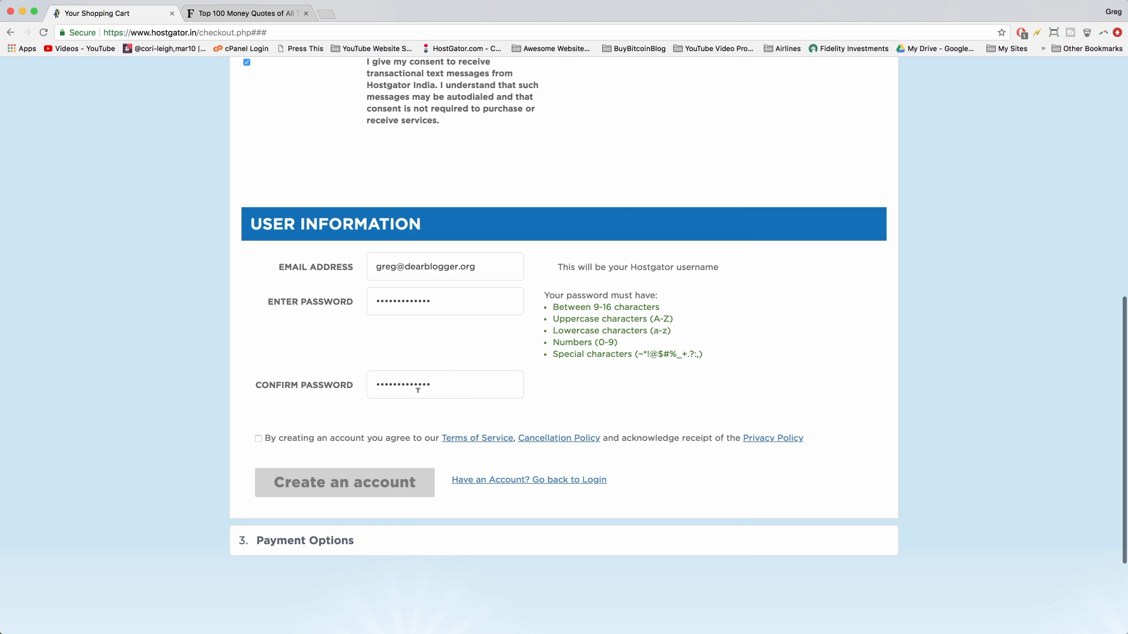
{"action": "double_click", "coordinate": [403, 384]}
{"action": "key", "text": "Right"}
{"action": "left_click", "coordinate": [259, 440]}
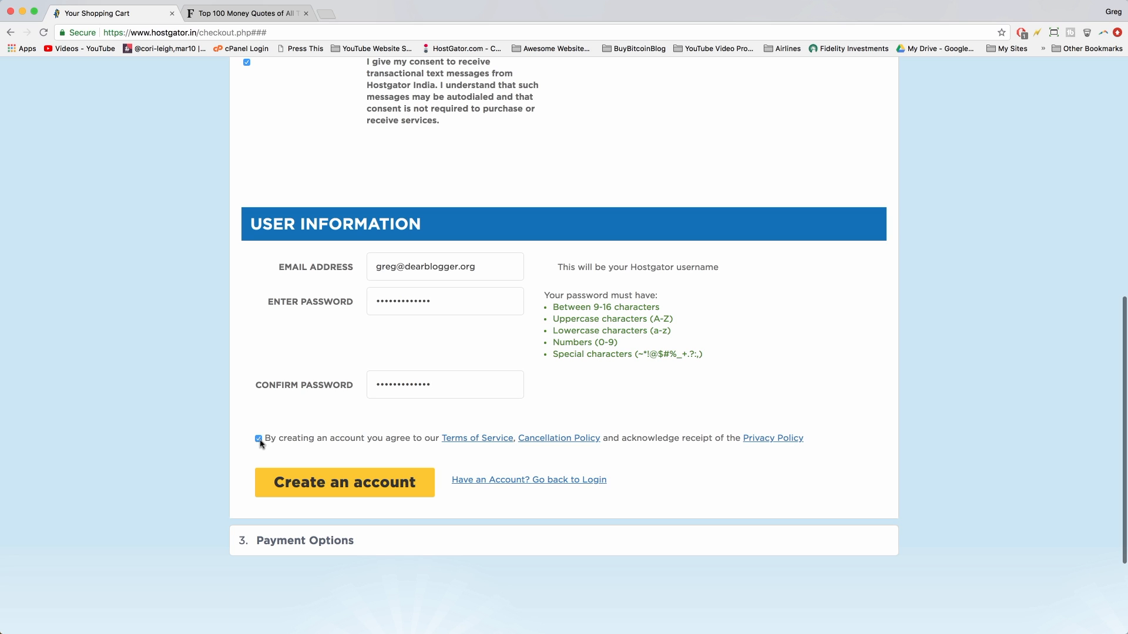
{"action": "left_click", "coordinate": [369, 484]}
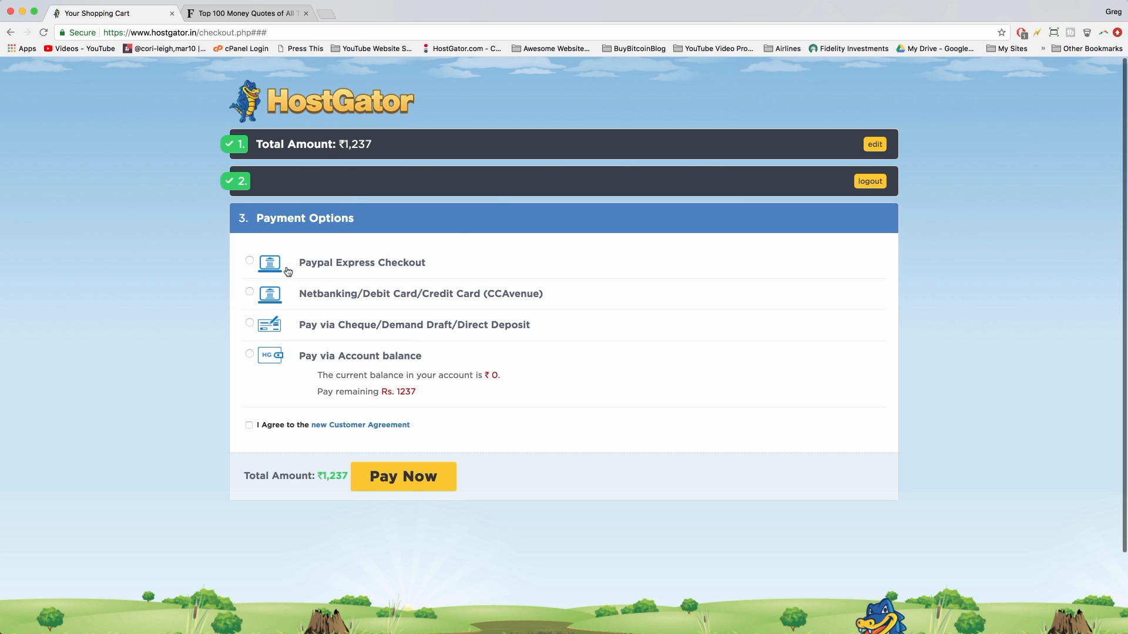
- Choose PayPal Express Checkout and submit the ₹1,237 payment
{"action": "left_click", "coordinate": [249, 262]}
{"action": "scroll", "coordinate": [440, 364], "scroll_direction": "down", "scroll_amount": 2}
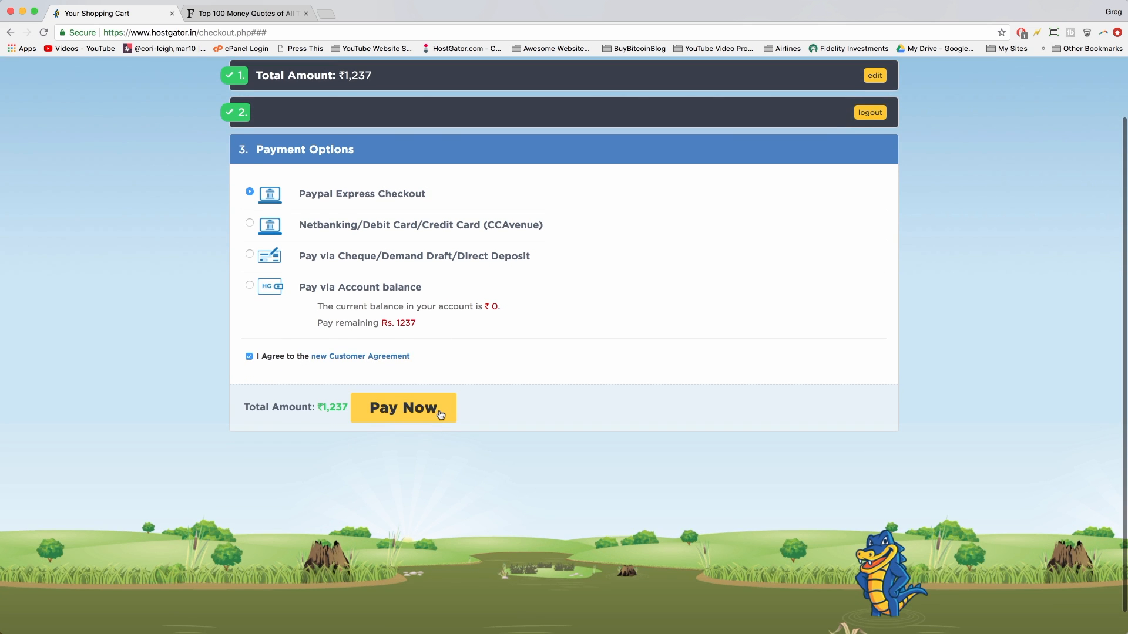
{"action": "left_click", "coordinate": [445, 416]}
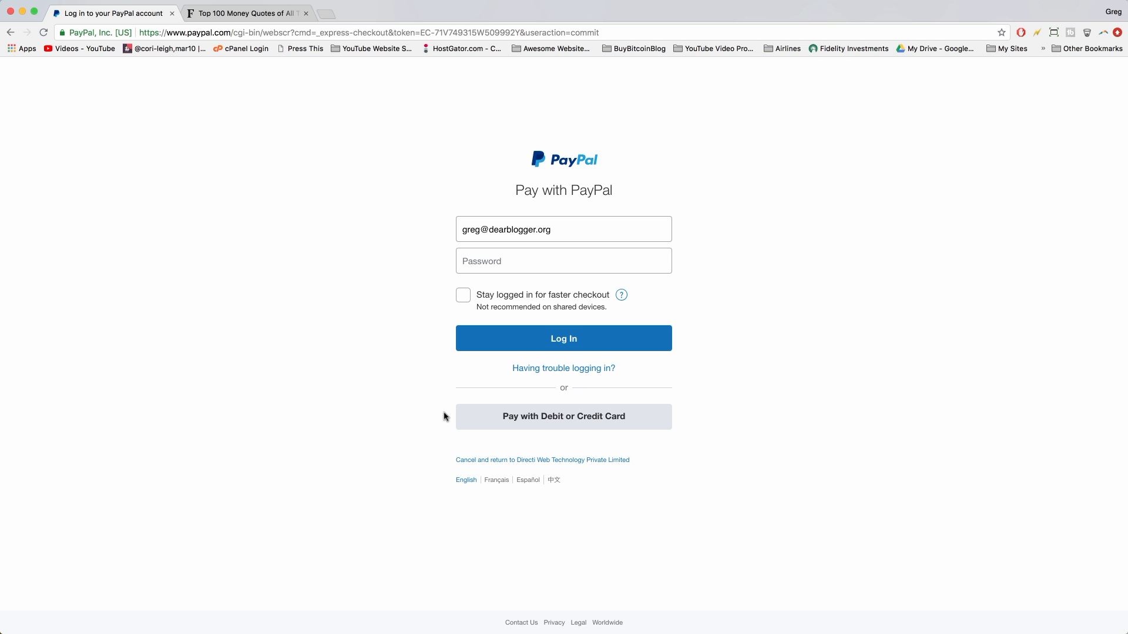
- Log in to PayPal with the account password
{"action": "left_click", "coordinate": [463, 261]}
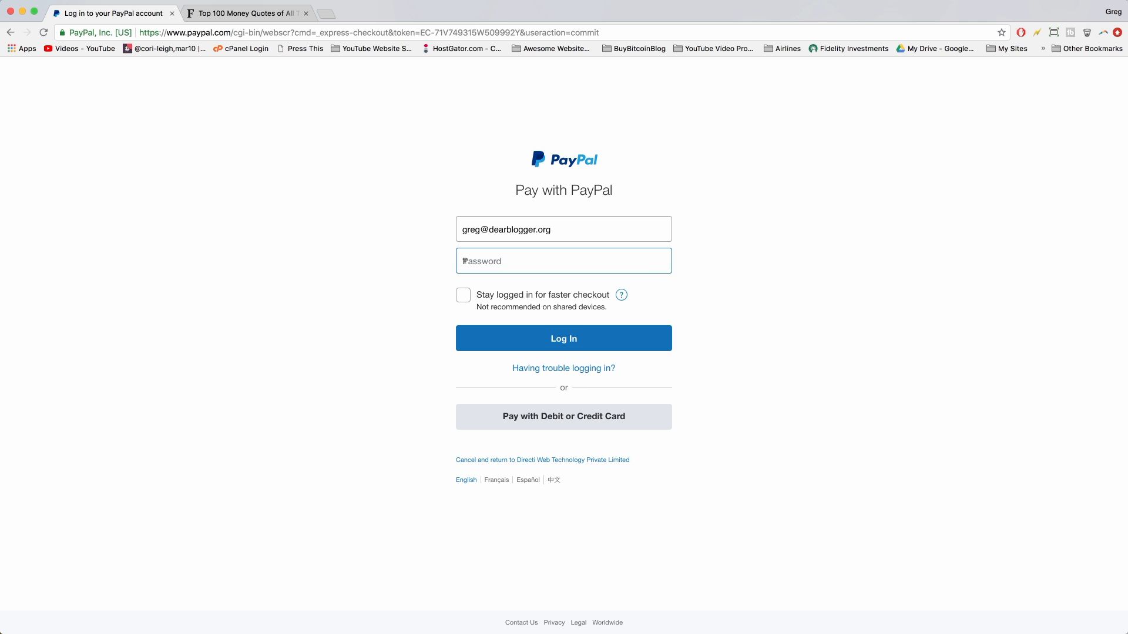
{"action": "type", "text": "•••••••••••••••"}
{"action": "left_click", "coordinate": [559, 340]}
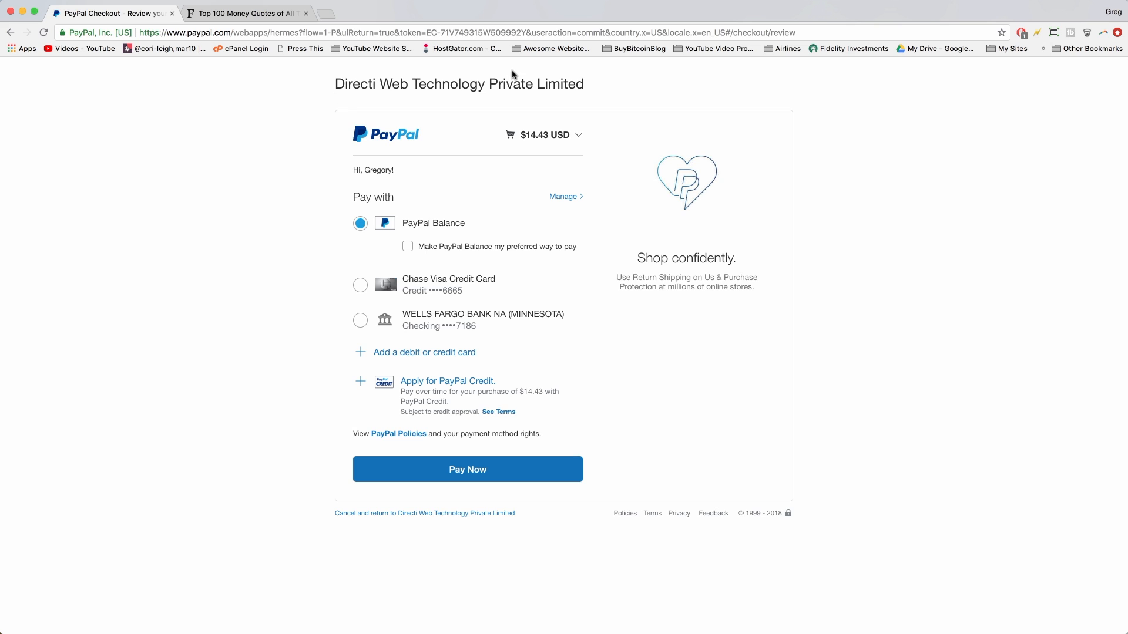
- Keep PayPal Balance as the funding source and pay the $14.43 order to Directi Web Technology
{"action": "left_click", "coordinate": [575, 138]}
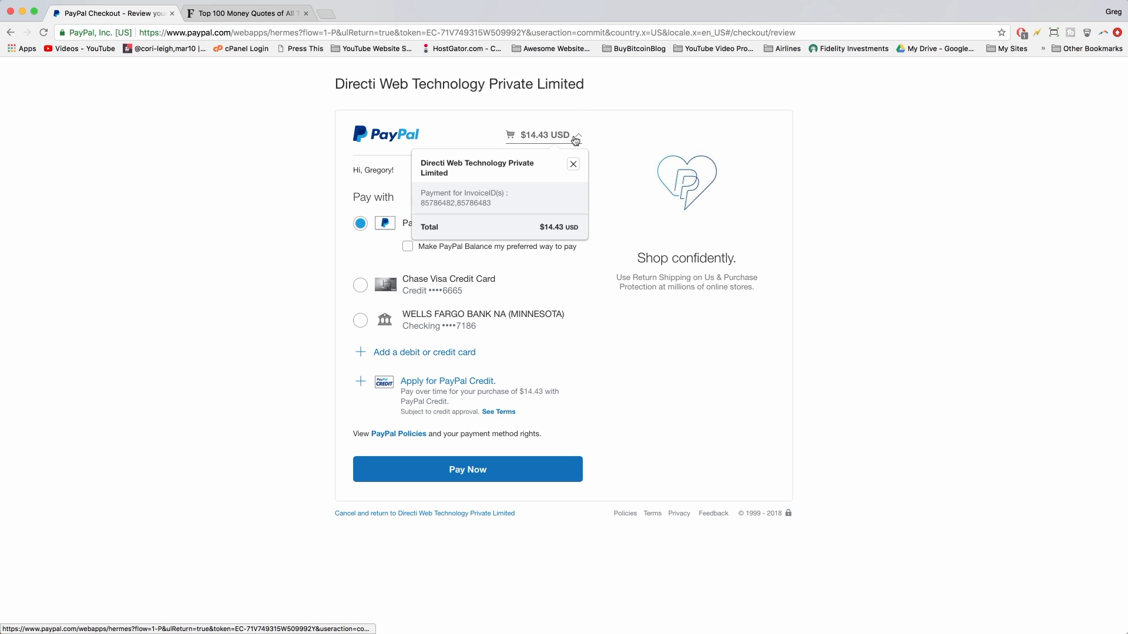
{"action": "left_click", "coordinate": [575, 139]}
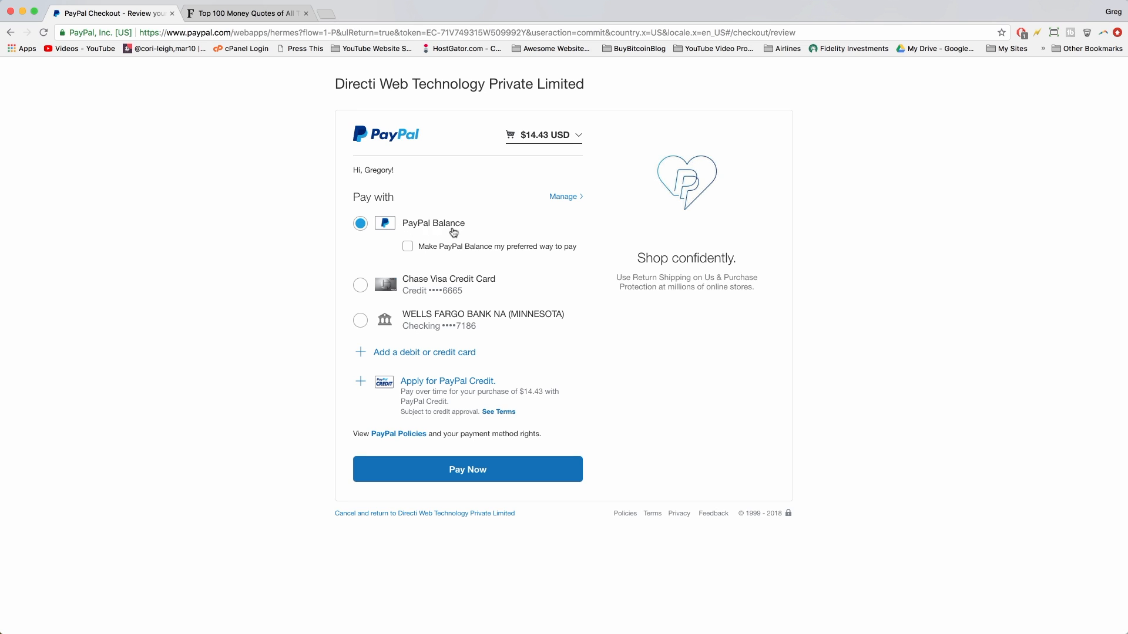
{"action": "left_click", "coordinate": [355, 288]}
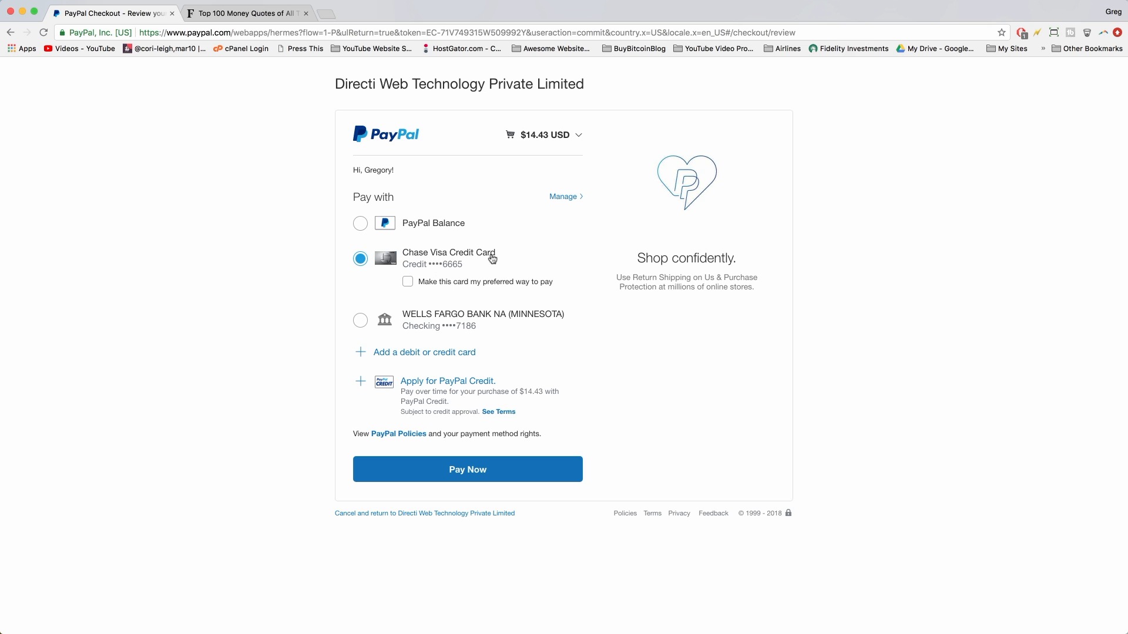
{"action": "left_click", "coordinate": [360, 227]}
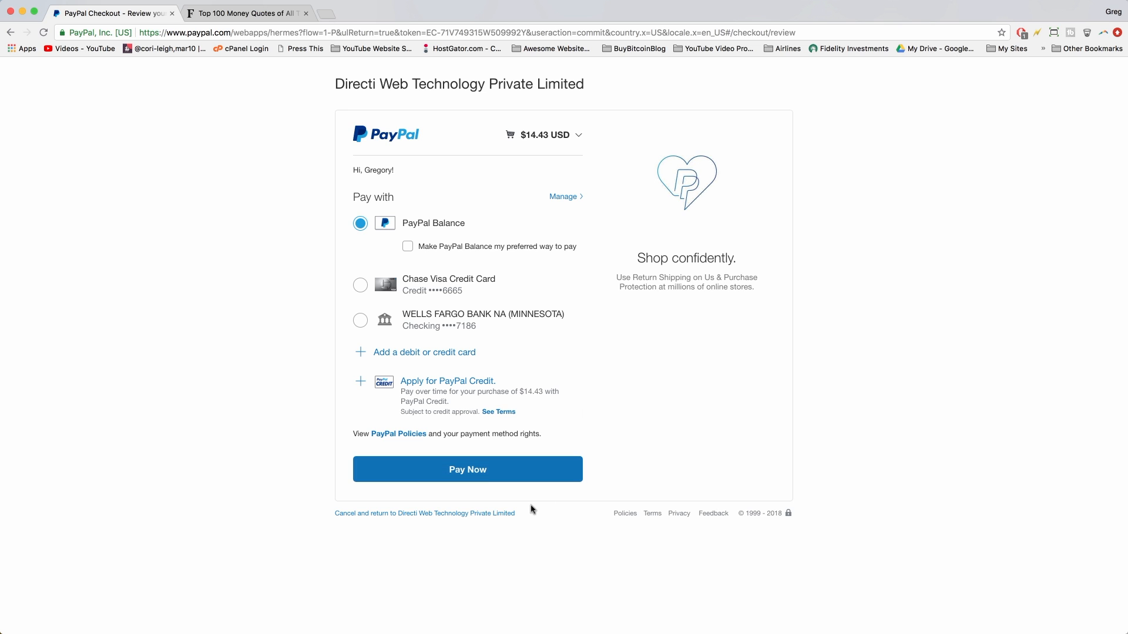
{"action": "left_click", "coordinate": [497, 479]}
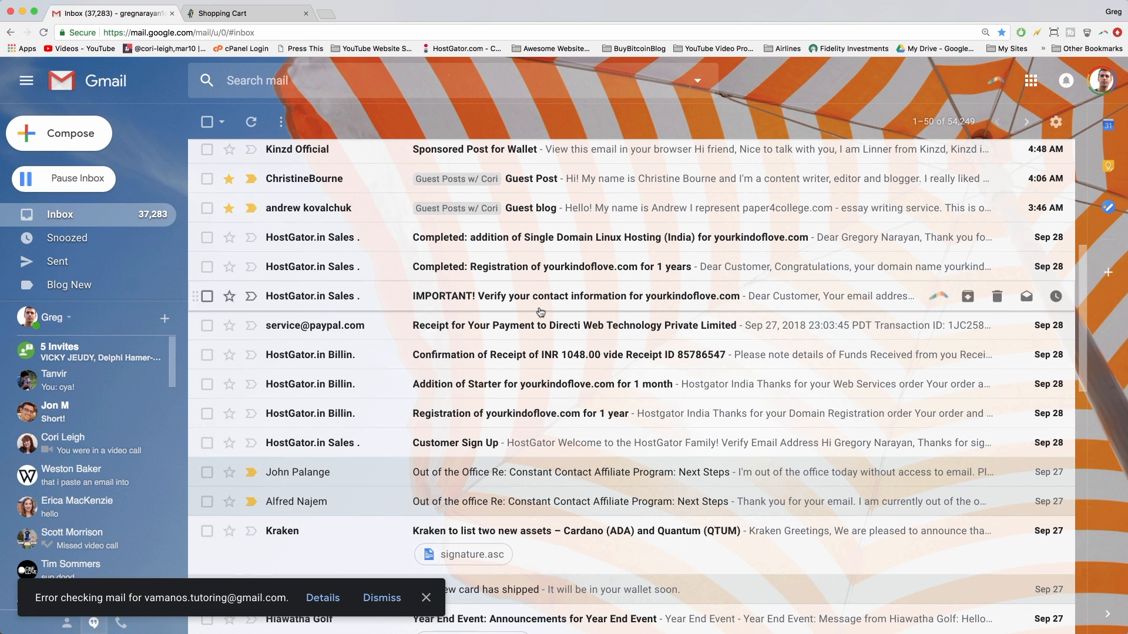
{"action": "scroll", "coordinate": [540, 312], "scroll_direction": "down", "scroll_amount": 3}
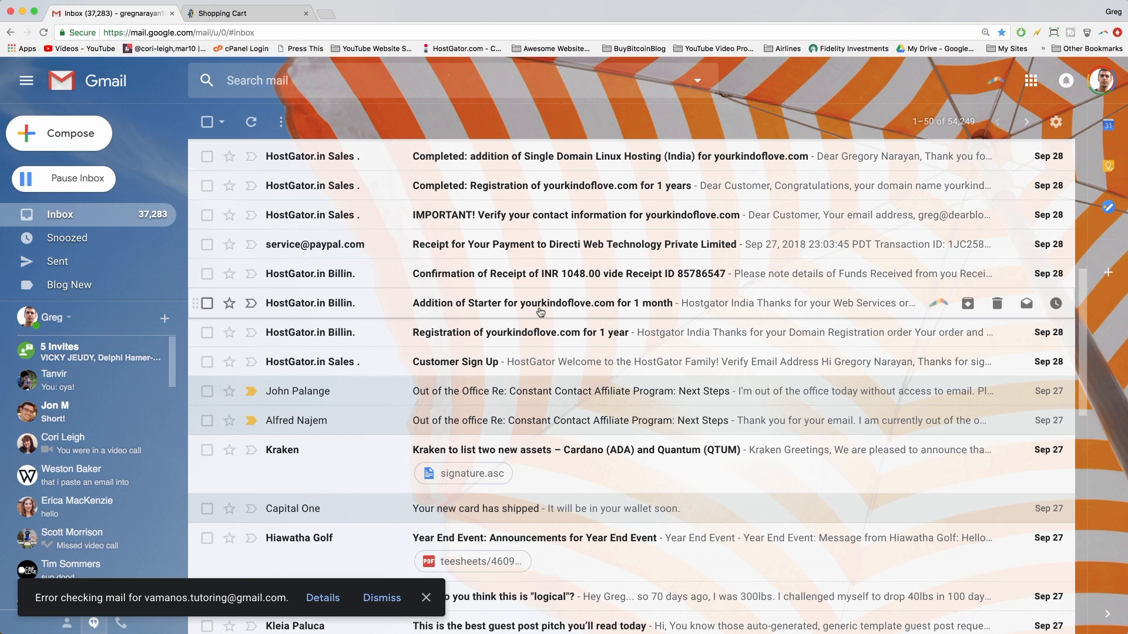
{"action": "scroll", "coordinate": [540, 312], "scroll_direction": "up", "scroll_amount": 1}
{"action": "scroll", "coordinate": [540, 311], "scroll_direction": "down", "scroll_amount": 1}
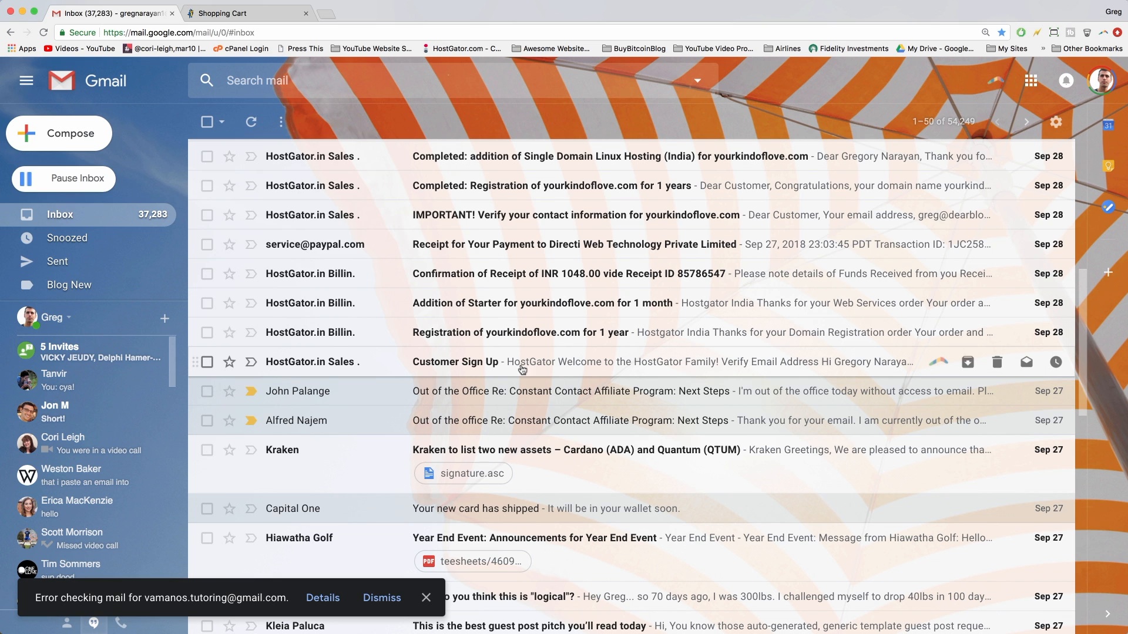
- Open the HostGator Customer Sign Up email and verify the account's email address
{"action": "left_click", "coordinate": [542, 368]}
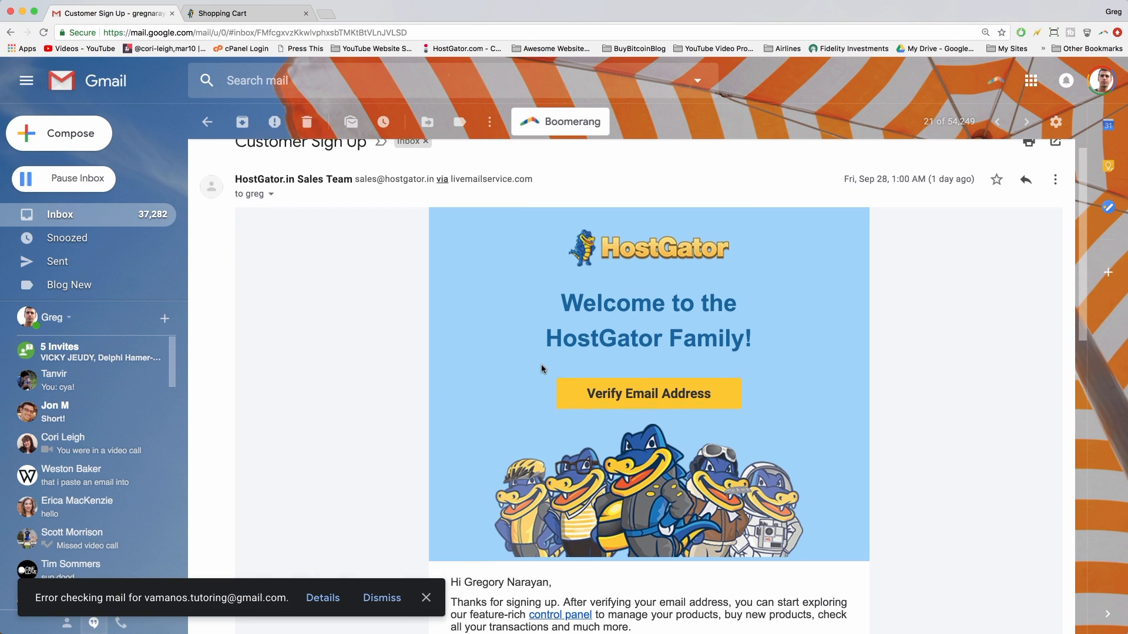
{"action": "scroll", "coordinate": [541, 369], "scroll_direction": "down", "scroll_amount": 2}
{"action": "scroll", "coordinate": [541, 365], "scroll_direction": "down", "scroll_amount": 2}
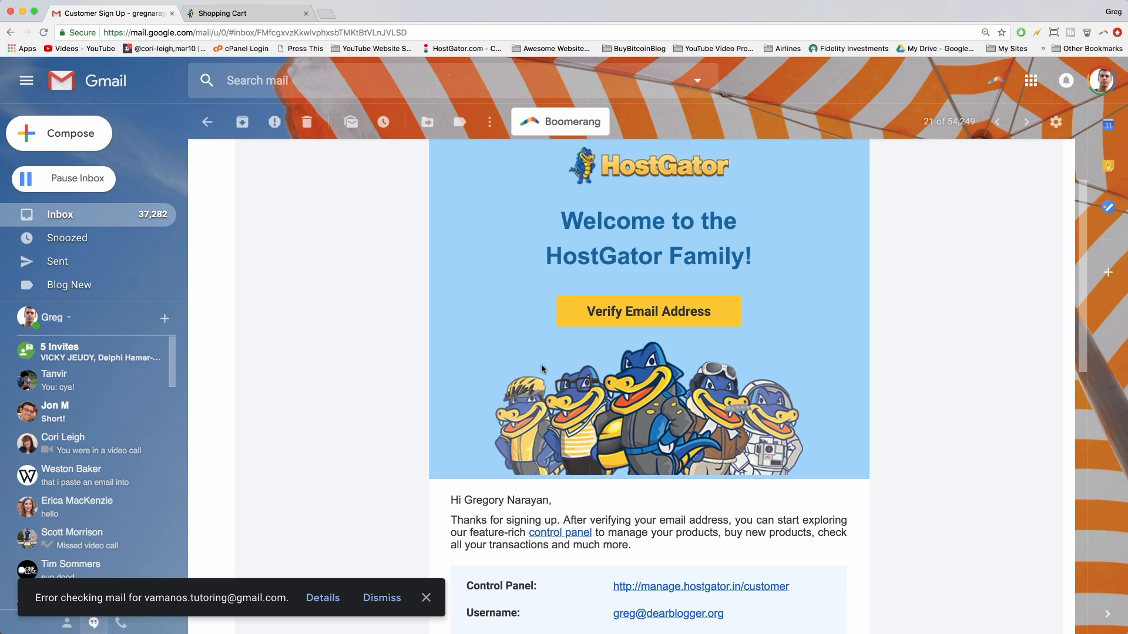
{"action": "scroll", "coordinate": [543, 369], "scroll_direction": "down", "scroll_amount": 1}
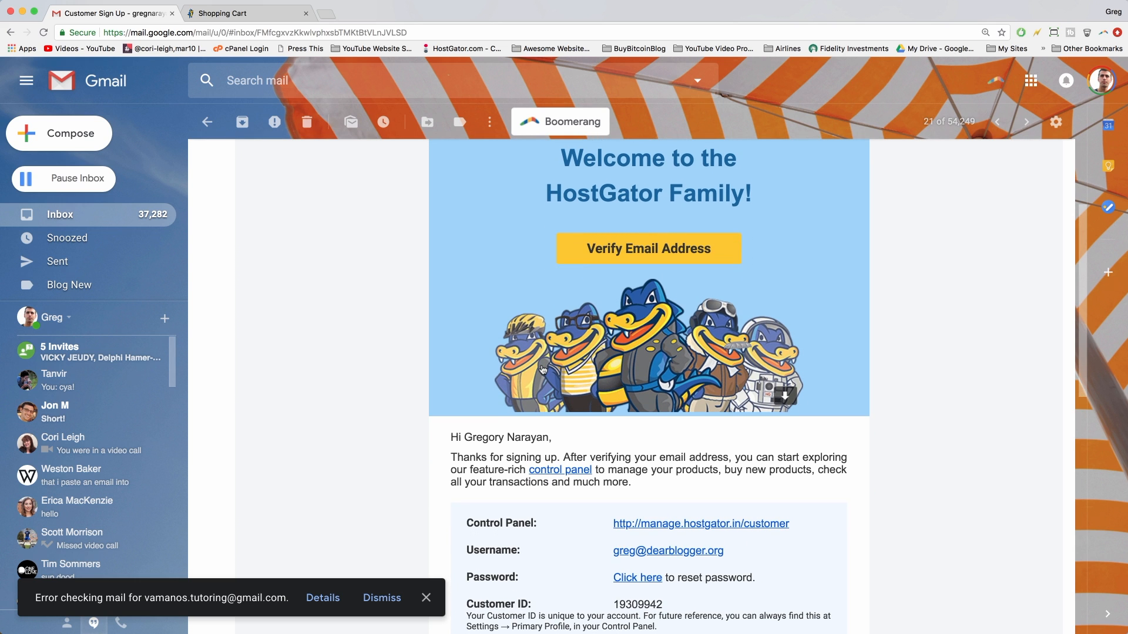
{"action": "scroll", "coordinate": [543, 369], "scroll_direction": "down", "scroll_amount": 1}
{"action": "scroll", "coordinate": [543, 369], "scroll_direction": "up", "scroll_amount": 3}
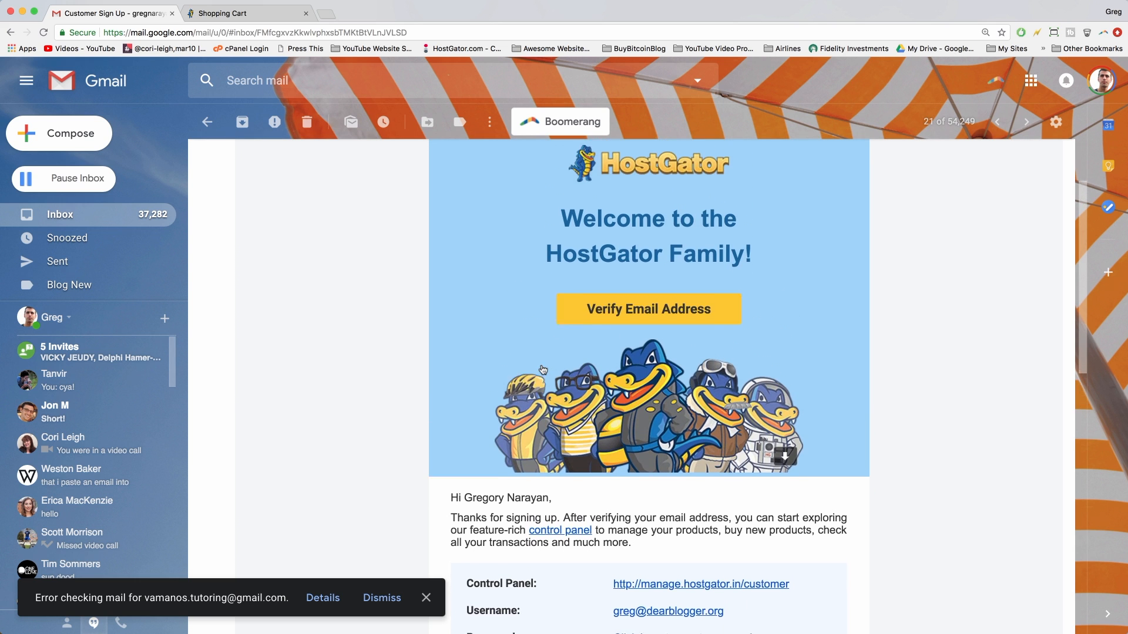
{"action": "scroll", "coordinate": [542, 369], "scroll_direction": "down", "scroll_amount": 3}
{"action": "left_click", "coordinate": [645, 228]}
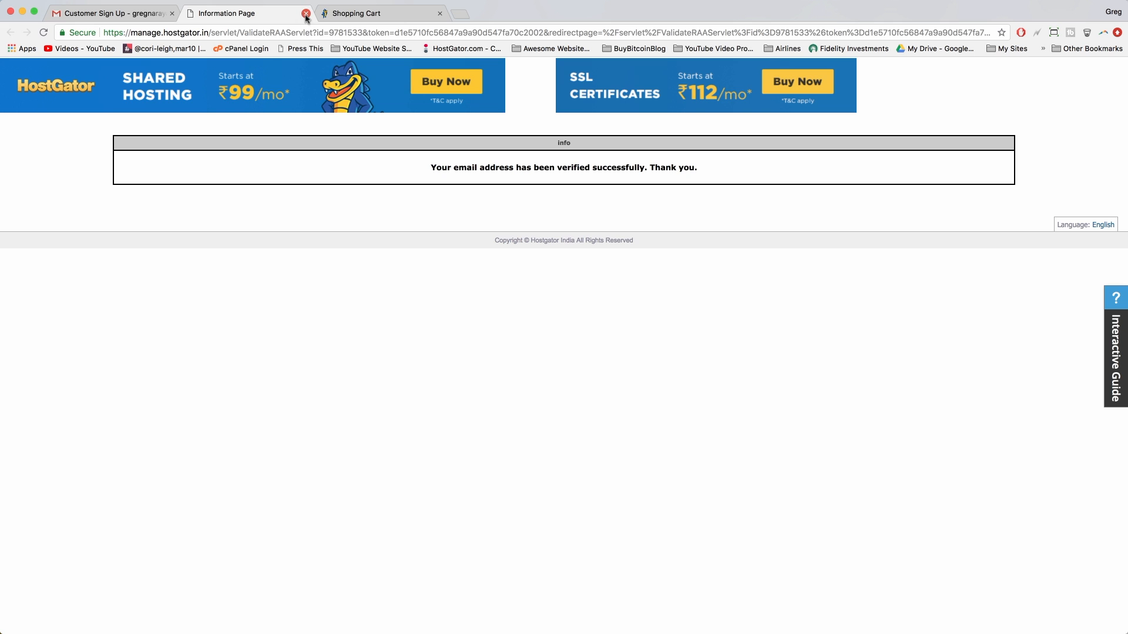
- Return to Gmail and mark the Customer Sign Up email as unread
{"action": "left_click", "coordinate": [112, 13]}
{"action": "key", "text": "shift+u"}
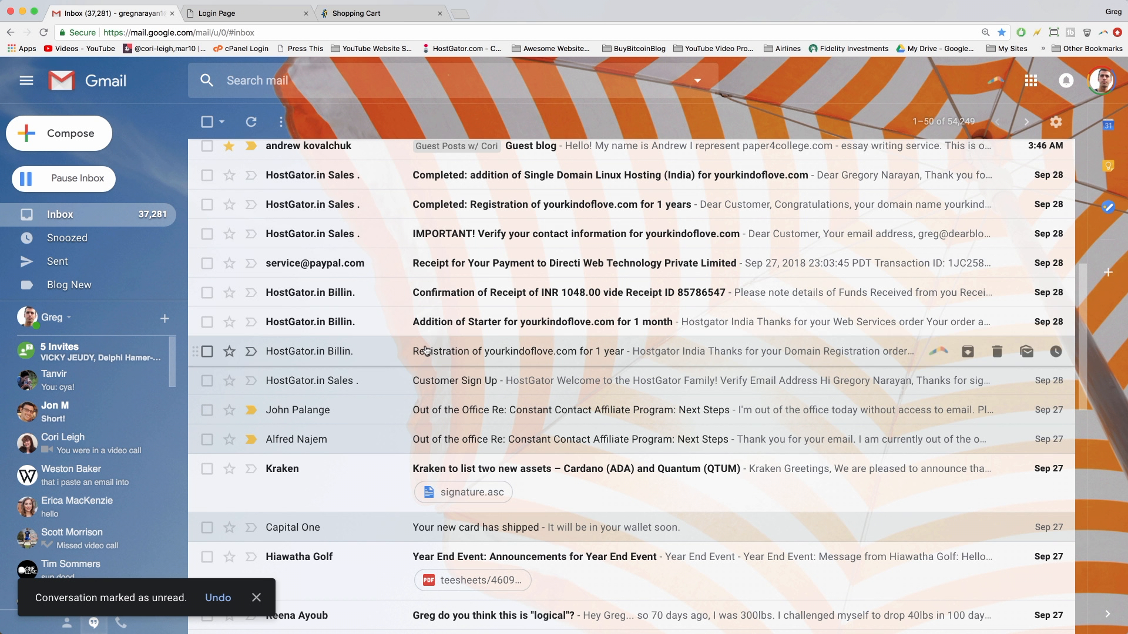
{"action": "scroll", "coordinate": [470, 347], "scroll_direction": "up", "scroll_amount": 2}
{"action": "scroll", "coordinate": [426, 350], "scroll_direction": "up", "scroll_amount": 1}
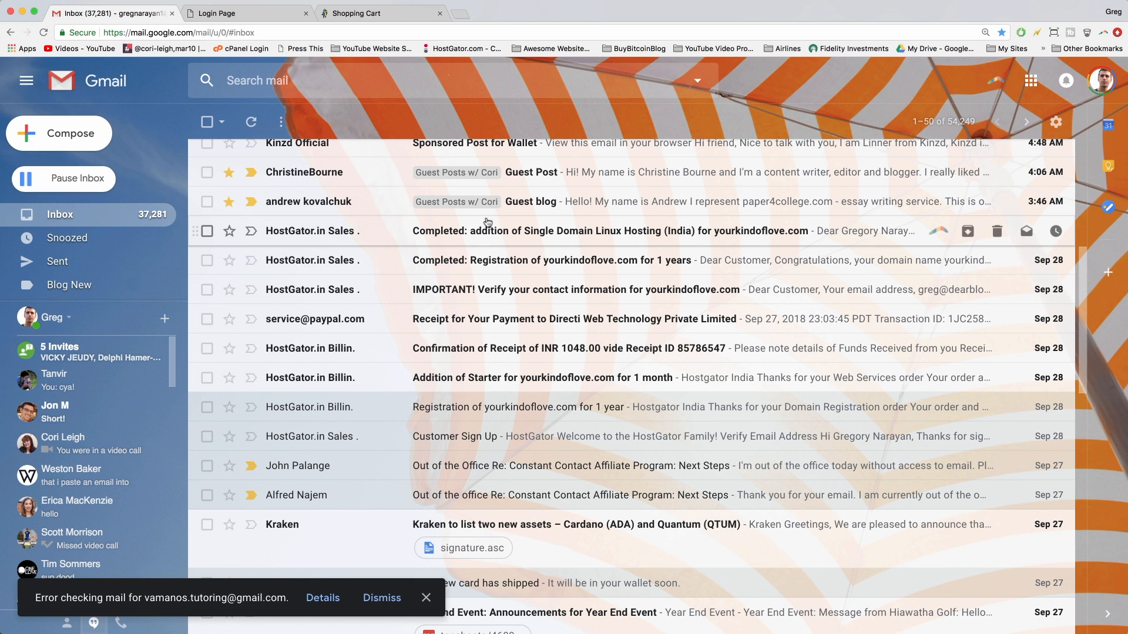
- Open the yourkindoflove.com hosting setup email and follow its temporary-URL cPanel link under 'Managing your WebSite'
{"action": "left_click", "coordinate": [608, 234]}
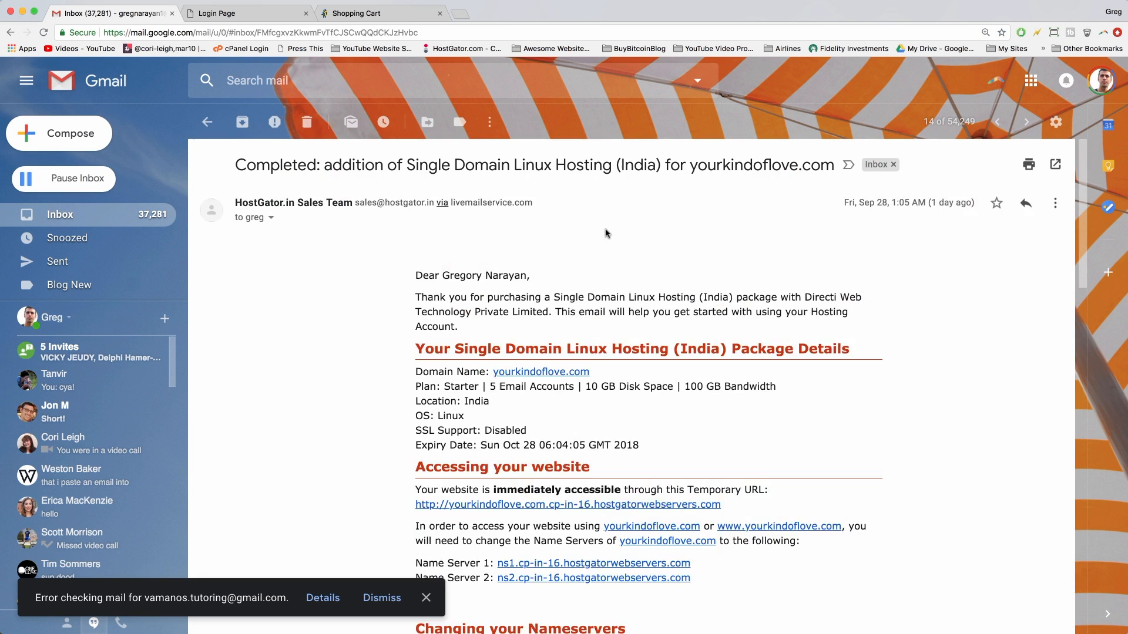
{"action": "scroll", "coordinate": [571, 319], "scroll_direction": "down", "scroll_amount": 2}
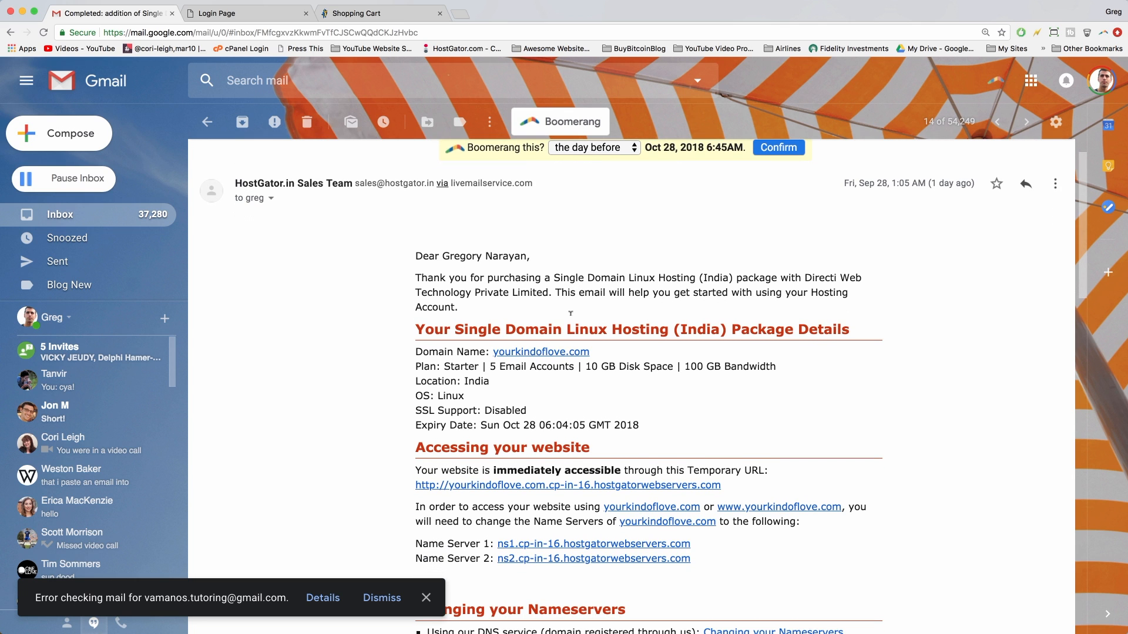
{"action": "scroll", "coordinate": [596, 320], "scroll_direction": "down", "scroll_amount": 3}
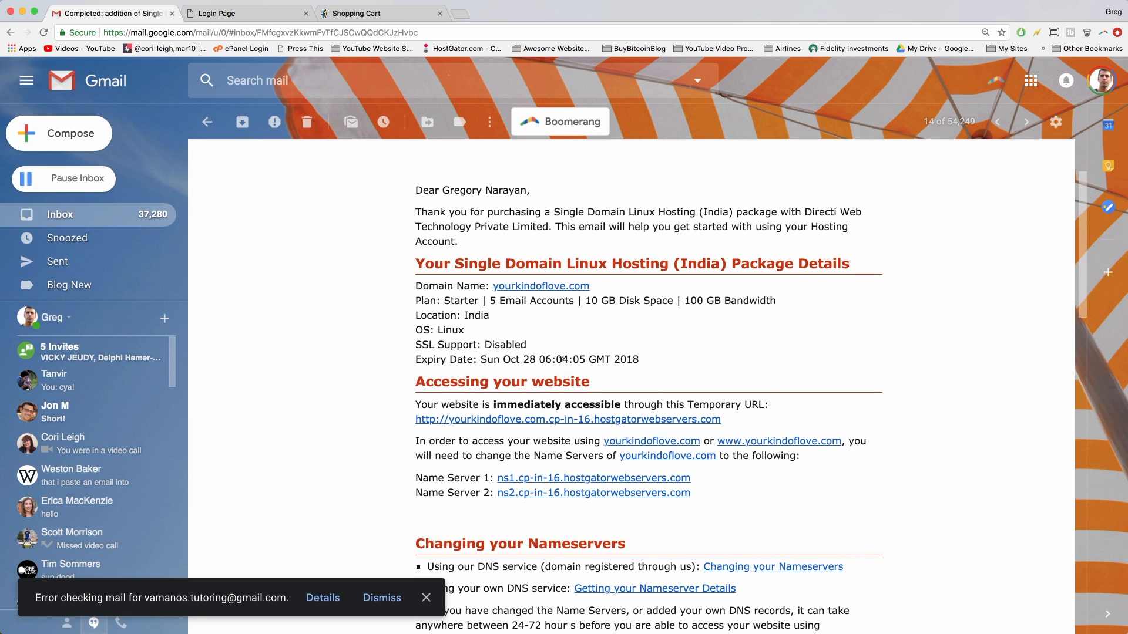
{"action": "scroll", "coordinate": [455, 433], "scroll_direction": "down", "scroll_amount": 6}
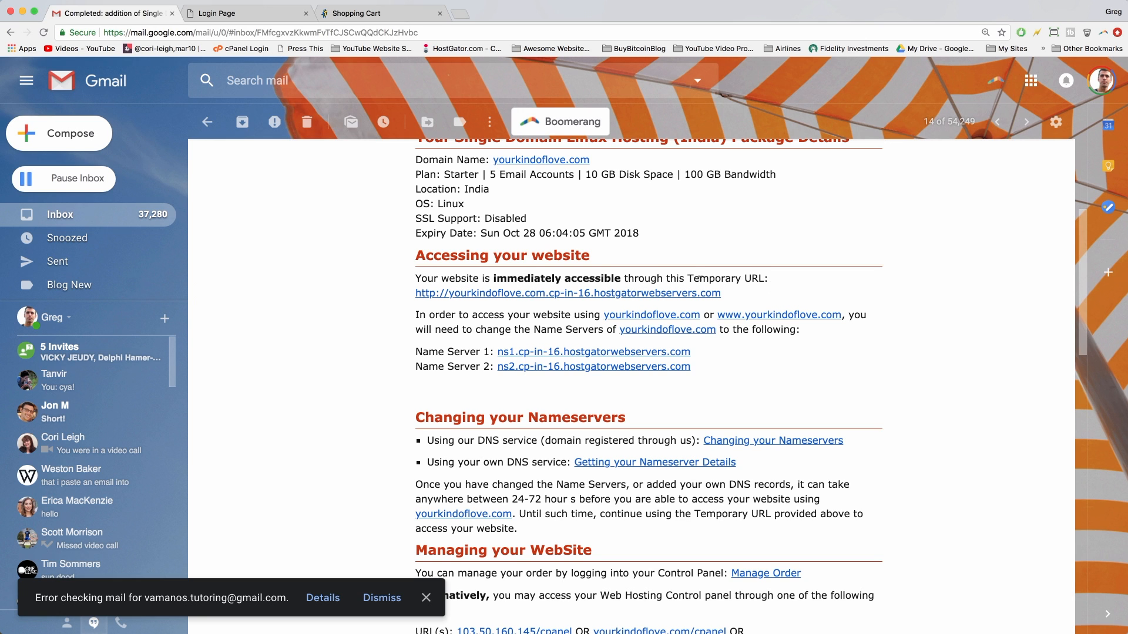
{"action": "scroll", "coordinate": [700, 278], "scroll_direction": "down", "scroll_amount": 2}
{"action": "scroll", "coordinate": [573, 273], "scroll_direction": "down", "scroll_amount": 2}
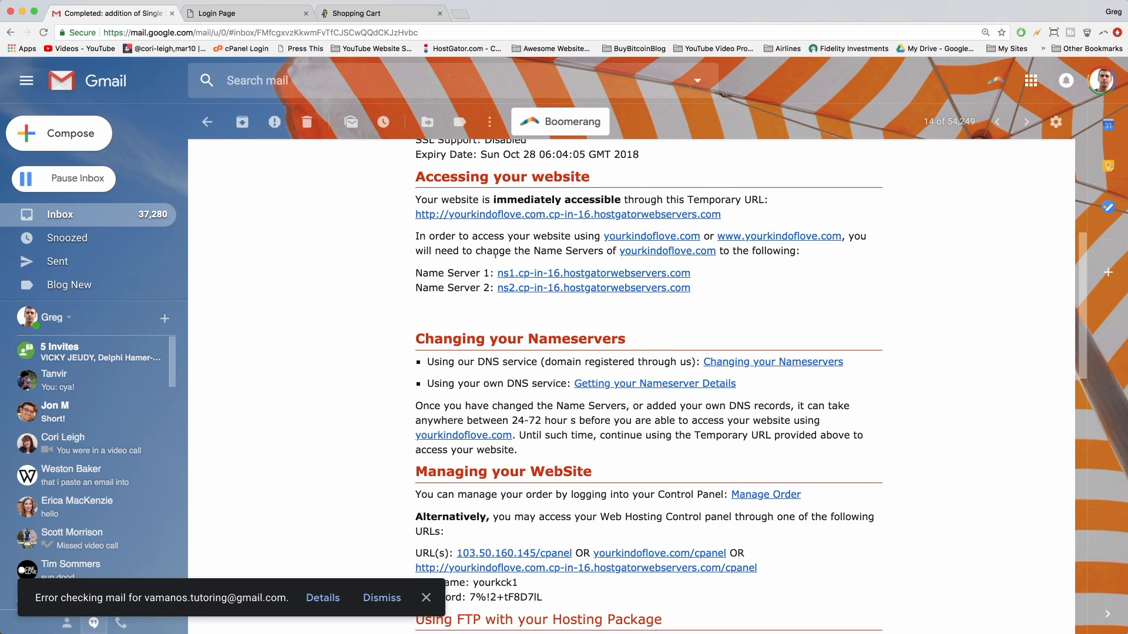
{"action": "scroll", "coordinate": [496, 254], "scroll_direction": "down", "scroll_amount": 1}
{"action": "scroll", "coordinate": [495, 256], "scroll_direction": "down", "scroll_amount": 5}
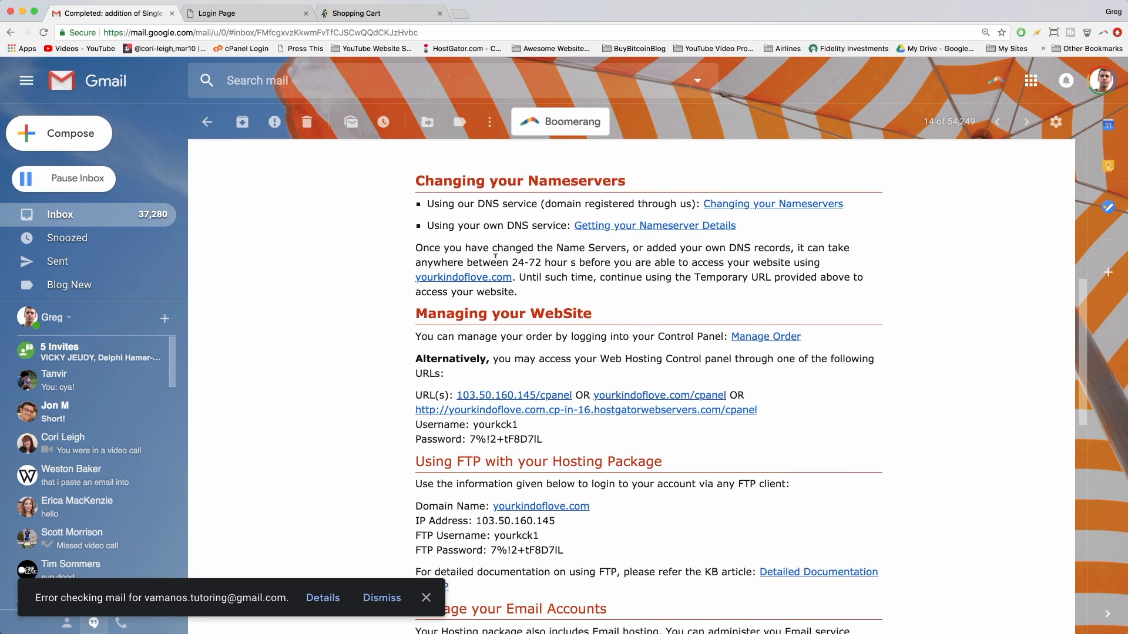
{"action": "scroll", "coordinate": [495, 255], "scroll_direction": "down", "scroll_amount": 2}
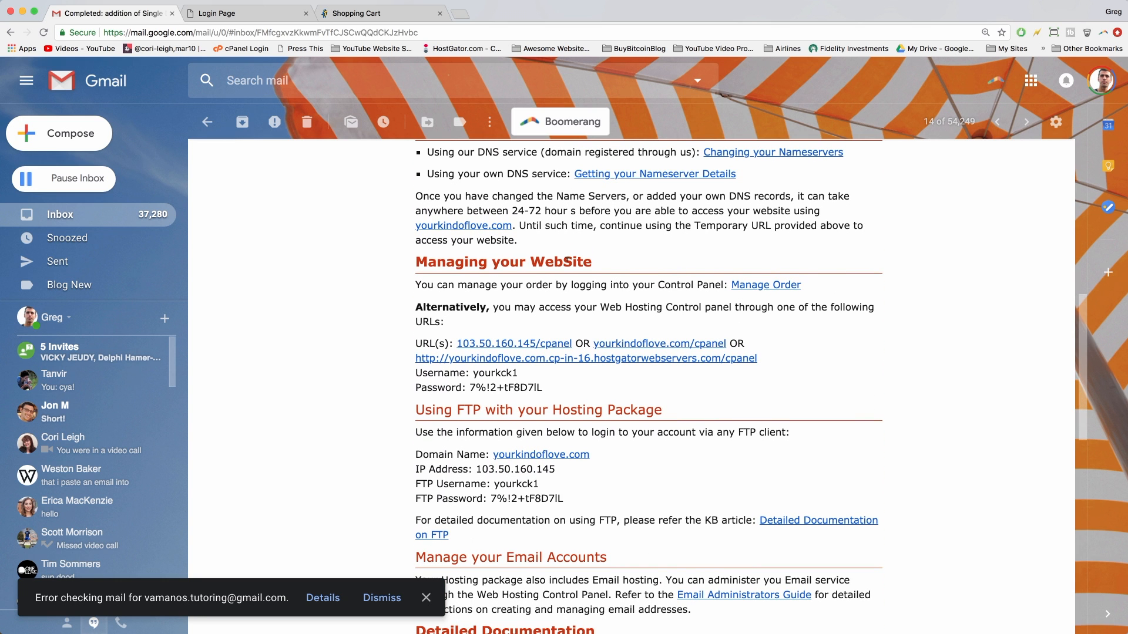
{"action": "scroll", "coordinate": [568, 265], "scroll_direction": "down", "scroll_amount": 1}
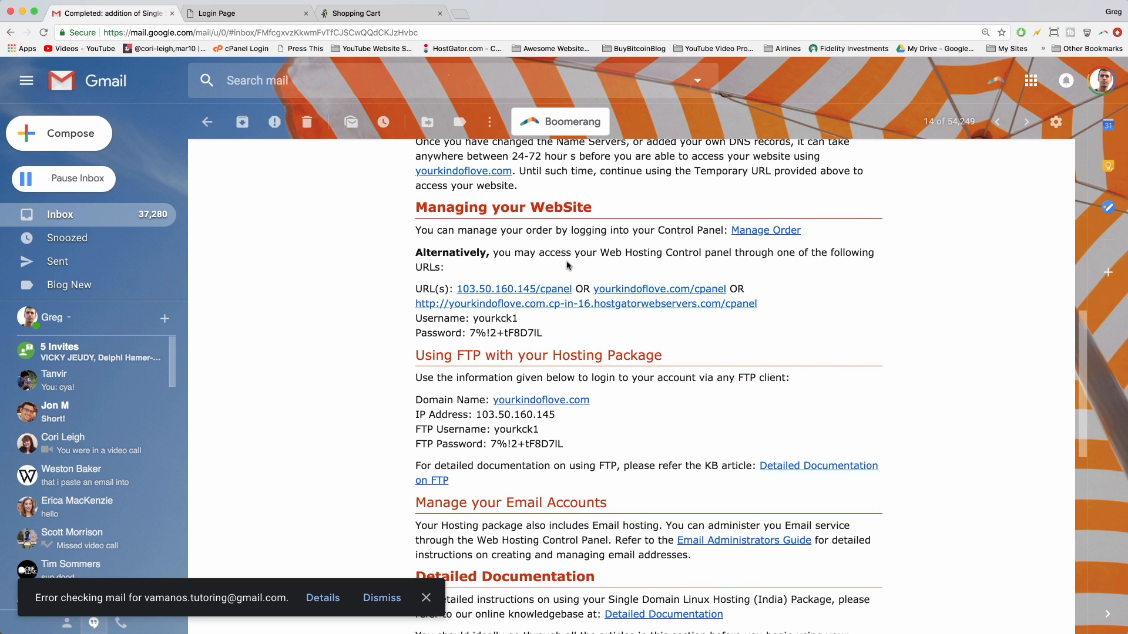
{"action": "scroll", "coordinate": [568, 265], "scroll_direction": "down", "scroll_amount": 1}
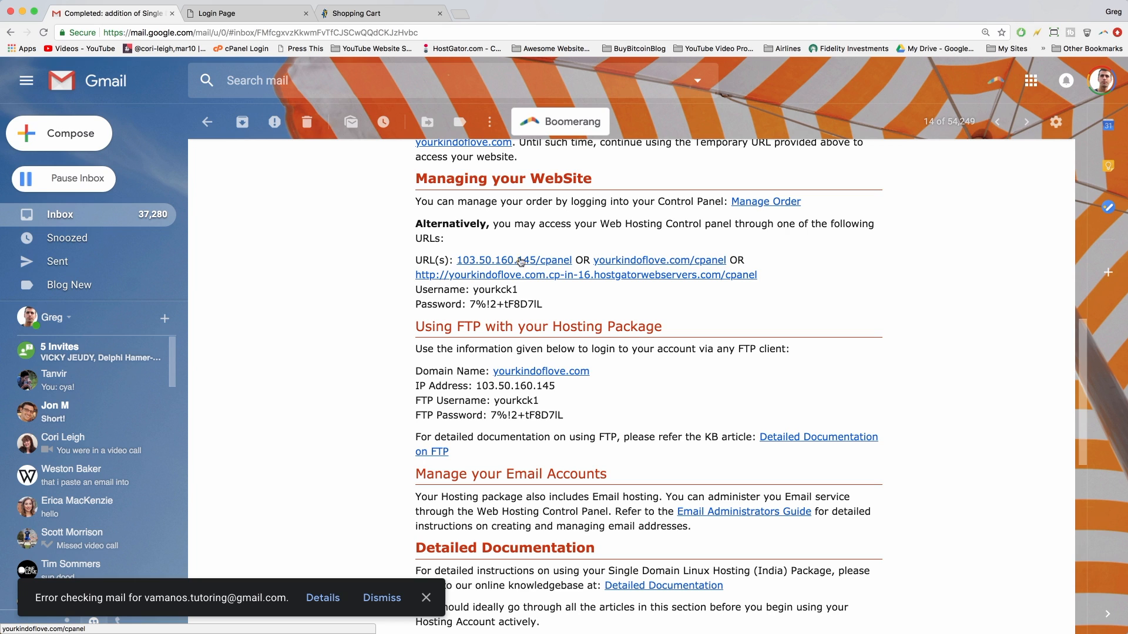
{"action": "left_click", "coordinate": [615, 278]}
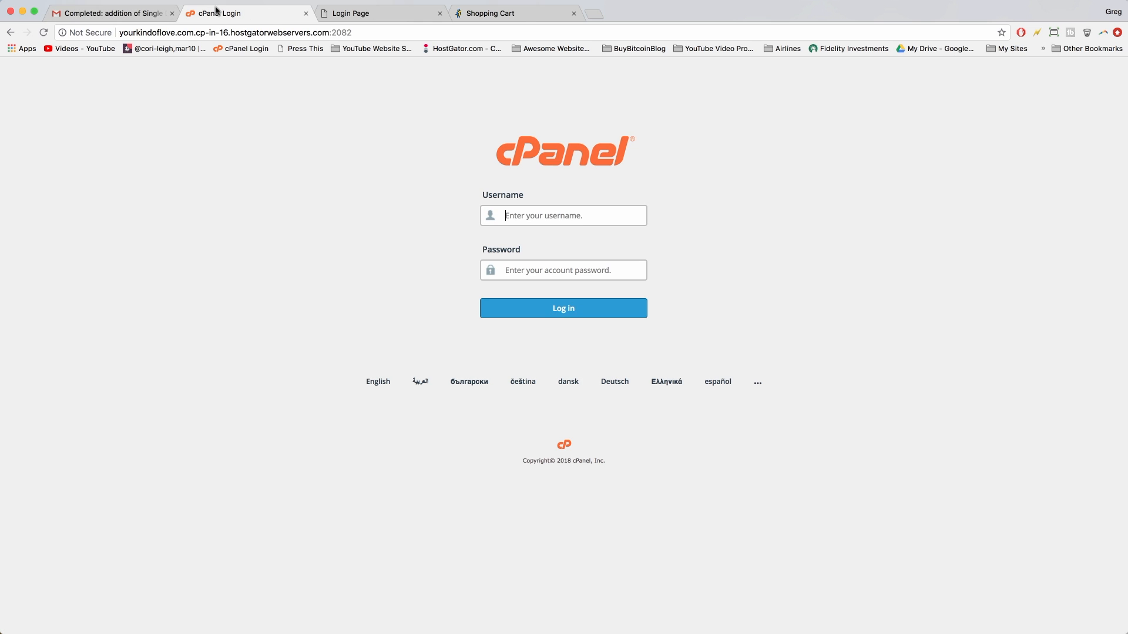
- Copy the cPanel account password from the hosting setup email
{"action": "left_click", "coordinate": [108, 13]}
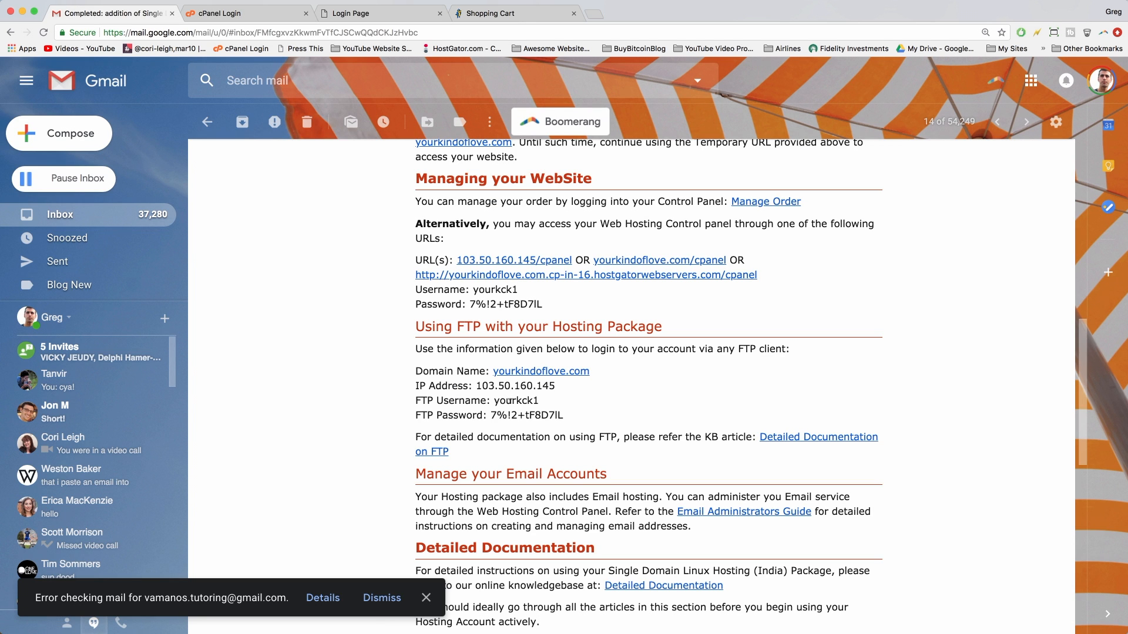
{"action": "double_click", "coordinate": [518, 401]}
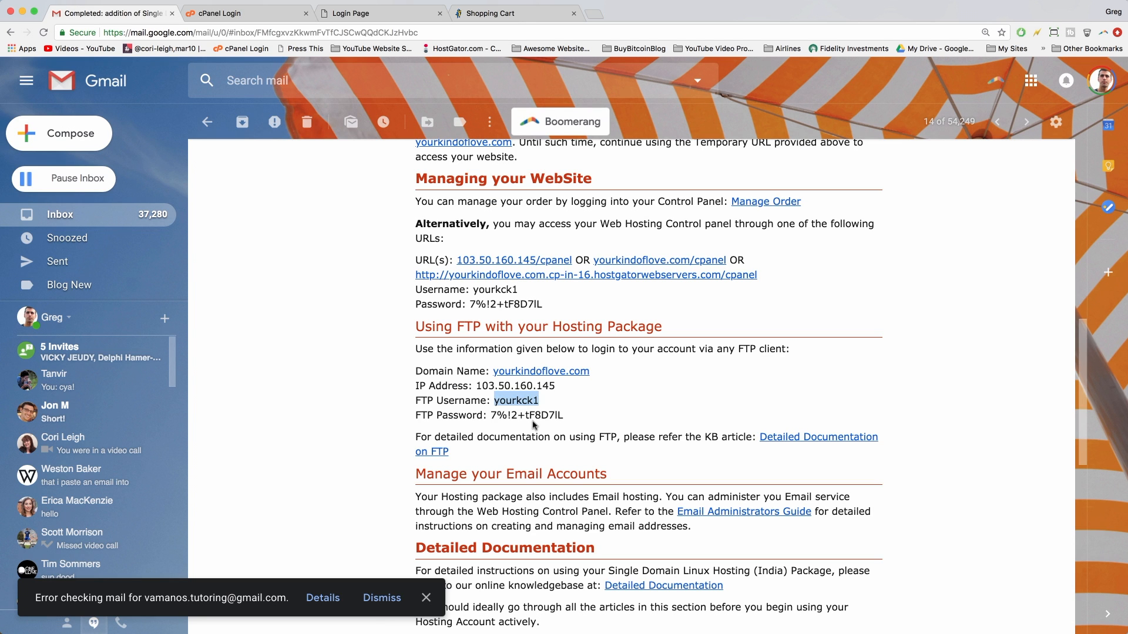
{"action": "left_click_drag", "start_coordinate": [525, 415], "coordinate": [493, 416]}
{"action": "left_click", "coordinate": [580, 418]}
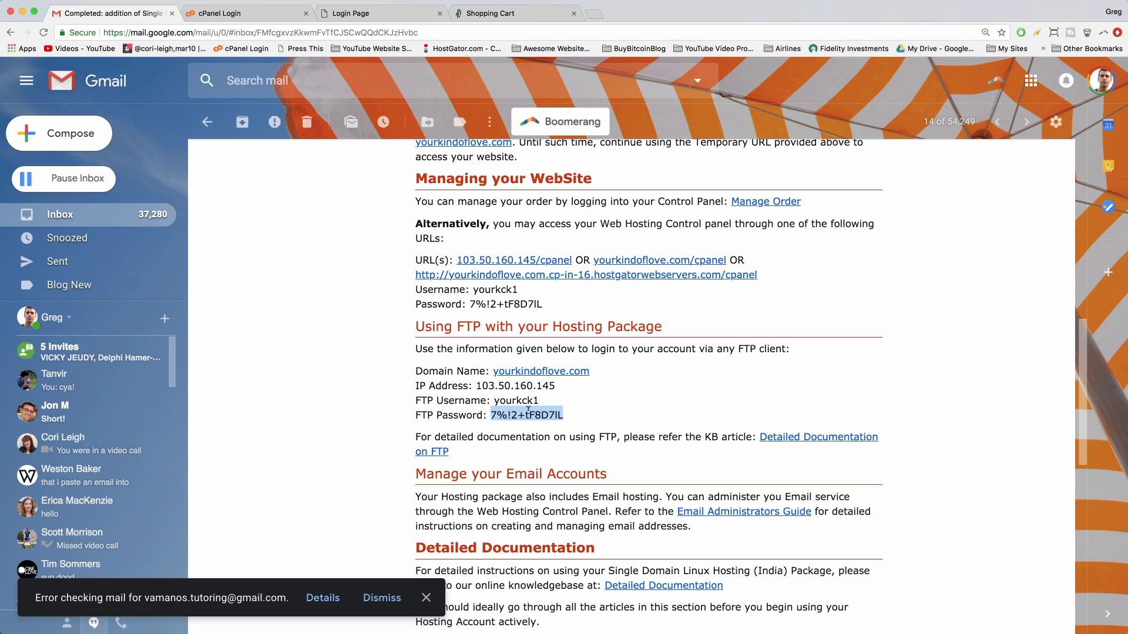
{"action": "right_click", "coordinate": [529, 411]}
{"action": "left_click", "coordinate": [554, 433]}
{"action": "left_click", "coordinate": [529, 403]}
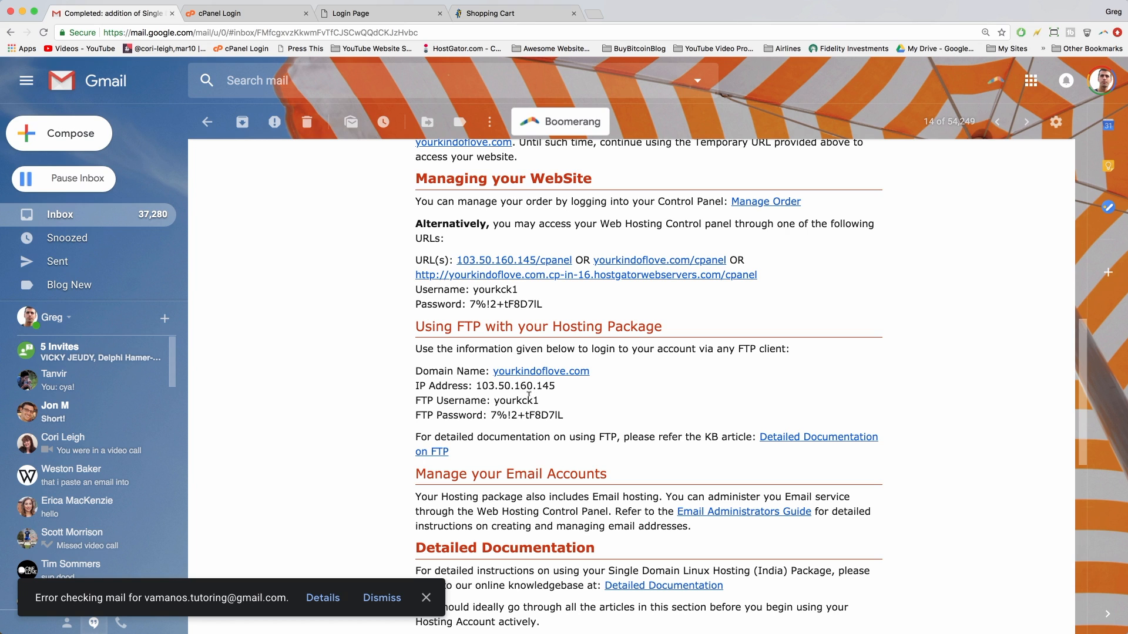
- Enter the account username, paste the password, and log in to cPanel
{"action": "left_click", "coordinate": [239, 17]}
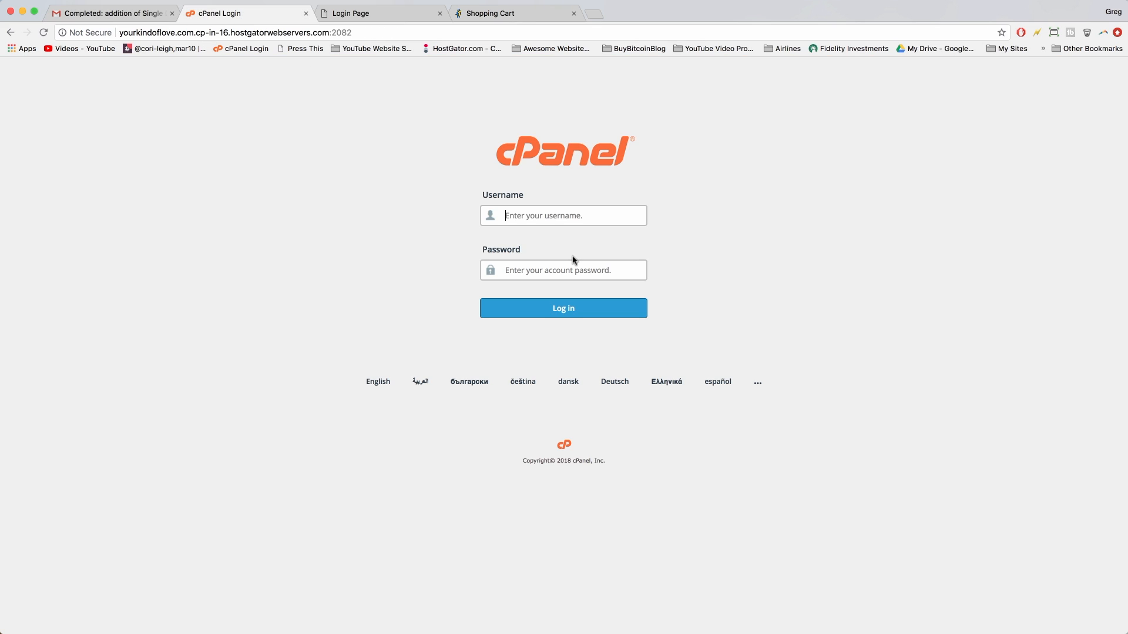
{"action": "type", "text": "yourkck1"}
{"action": "right_click", "coordinate": [542, 267]}
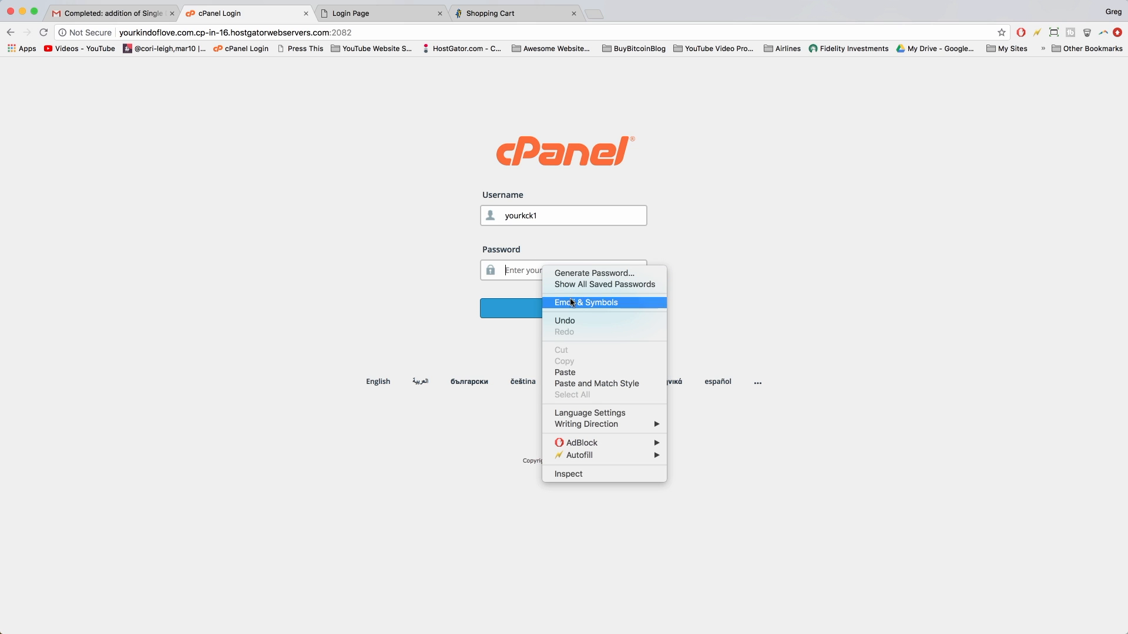
{"action": "left_click", "coordinate": [580, 373]}
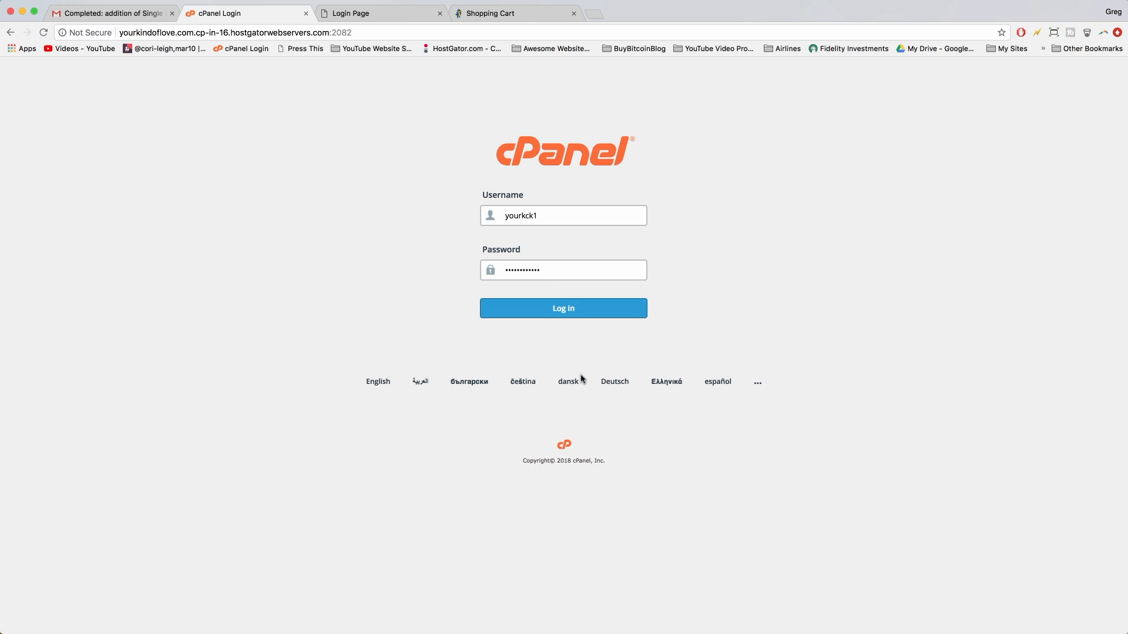
{"action": "left_click", "coordinate": [571, 312]}
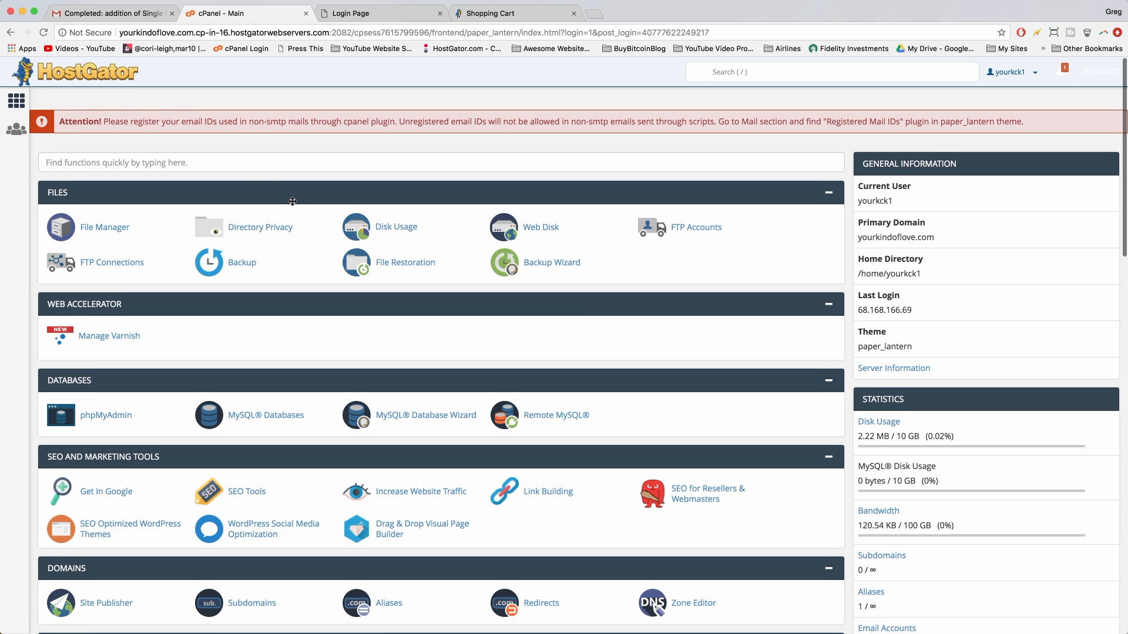
- Scroll to Softaculous Apps Installer and open WordPress from the Scripts carousel
{"action": "scroll", "coordinate": [292, 201], "scroll_direction": "down", "scroll_amount": 5}
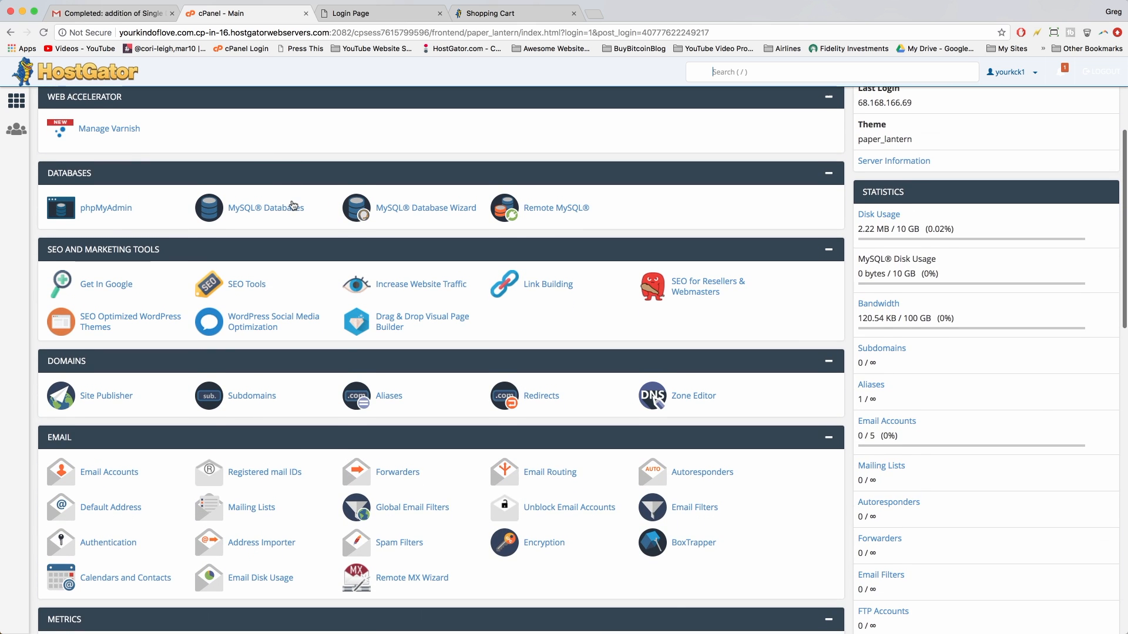
{"action": "scroll", "coordinate": [292, 203], "scroll_direction": "down", "scroll_amount": 2}
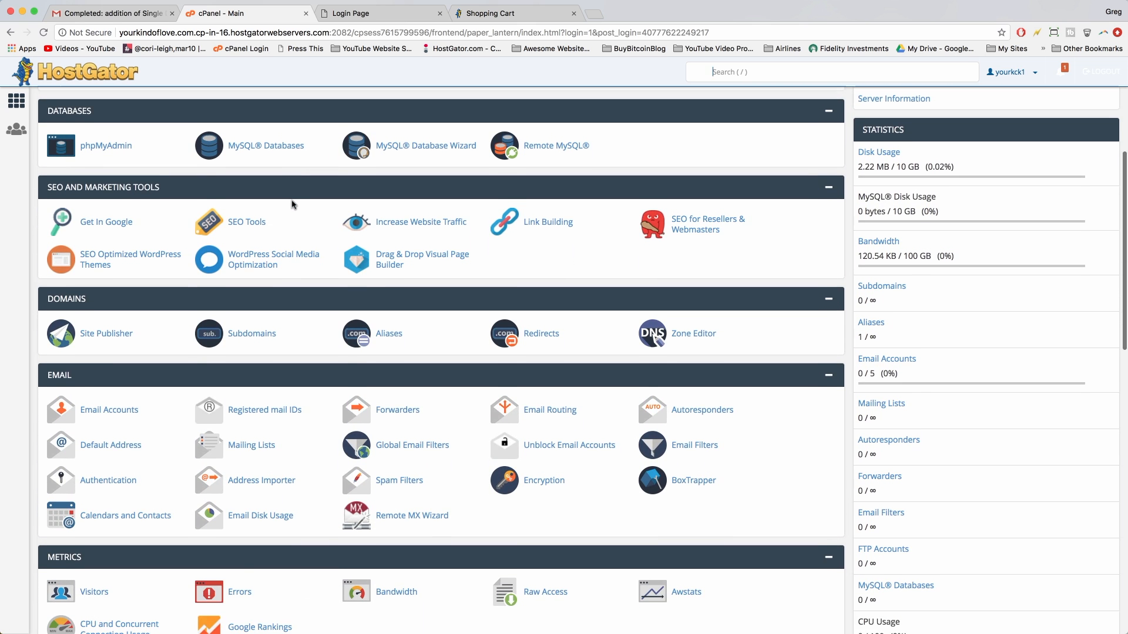
{"action": "scroll", "coordinate": [292, 203], "scroll_direction": "down", "scroll_amount": 1}
{"action": "scroll", "coordinate": [292, 204], "scroll_direction": "down", "scroll_amount": 2}
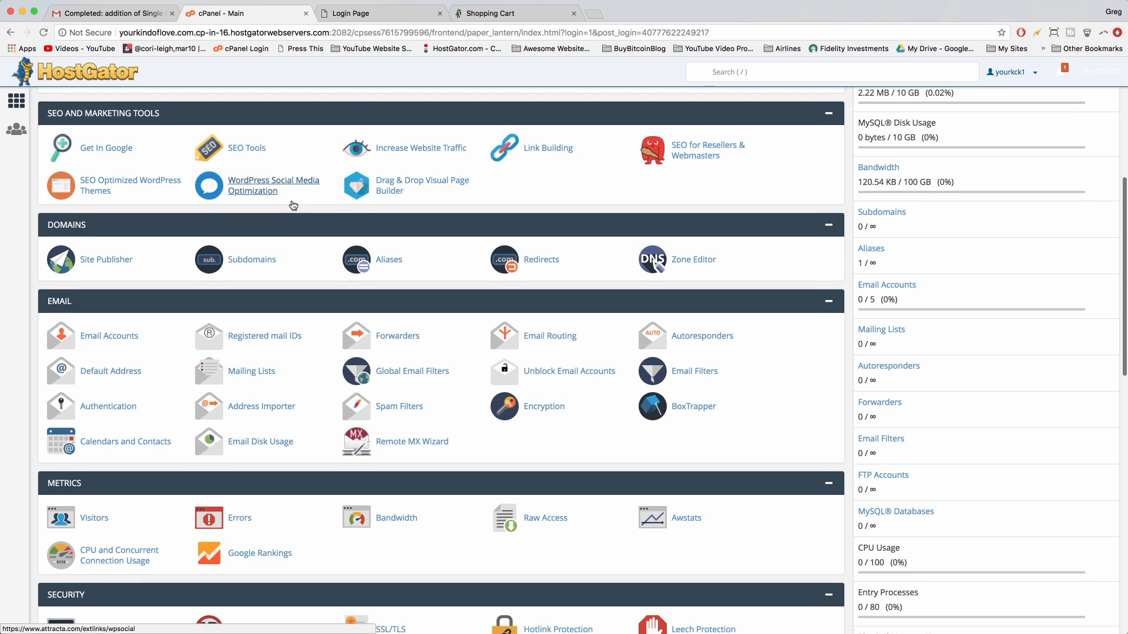
{"action": "scroll", "coordinate": [292, 205], "scroll_direction": "down", "scroll_amount": 4}
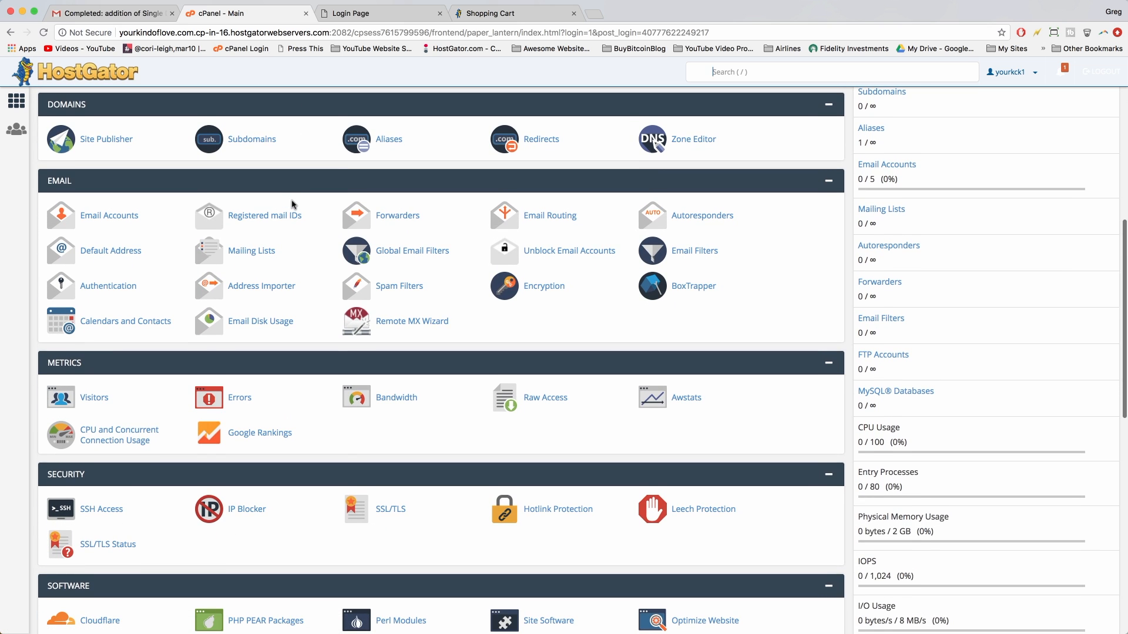
{"action": "scroll", "coordinate": [292, 204], "scroll_direction": "down", "scroll_amount": 13}
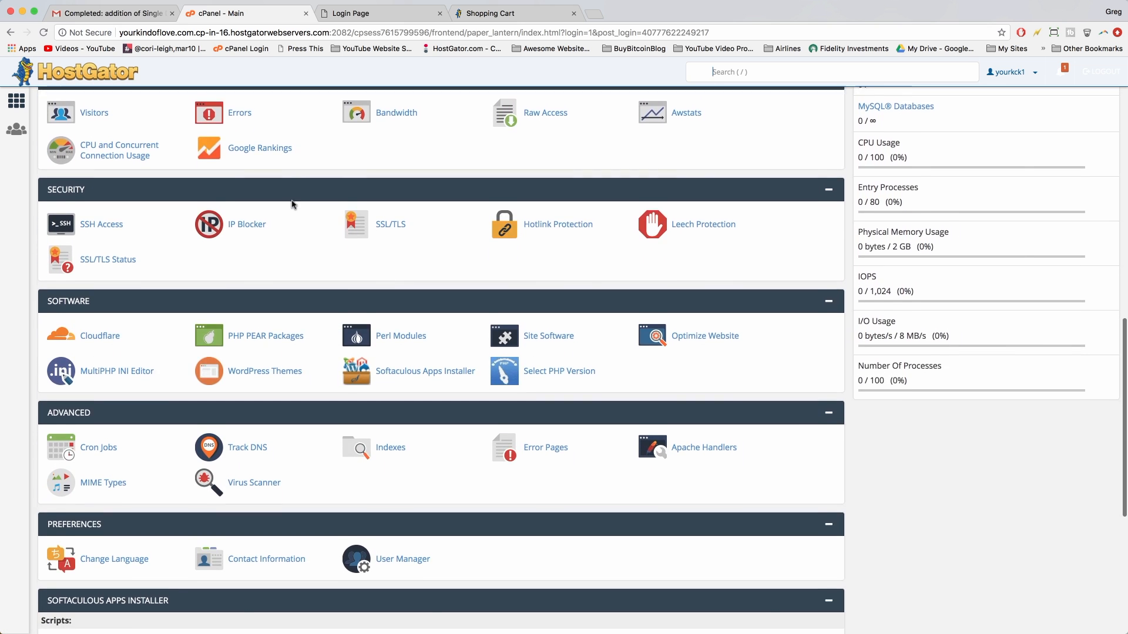
{"action": "scroll", "coordinate": [292, 204], "scroll_direction": "down", "scroll_amount": 4}
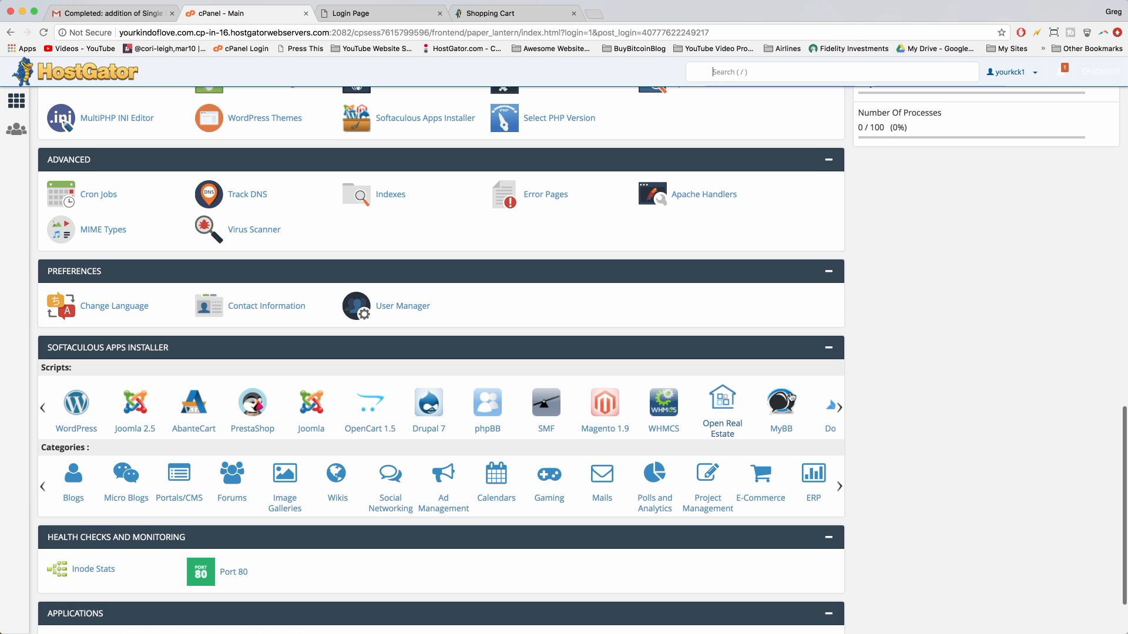
{"action": "left_click", "coordinate": [840, 410]}
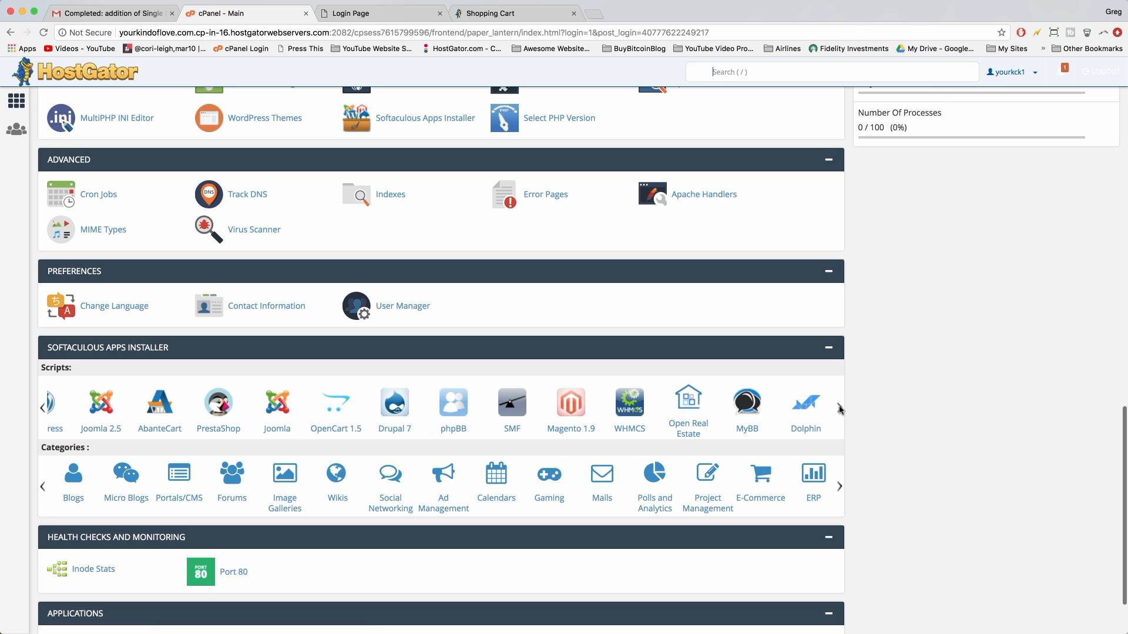
{"action": "left_click", "coordinate": [42, 408]}
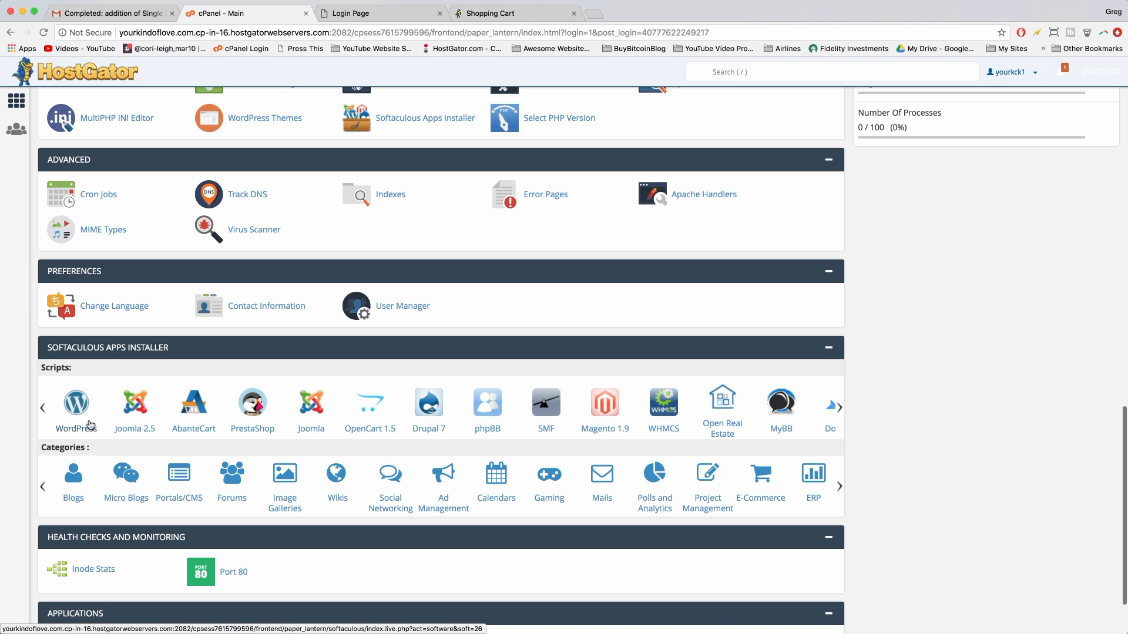
{"action": "left_click", "coordinate": [79, 406]}
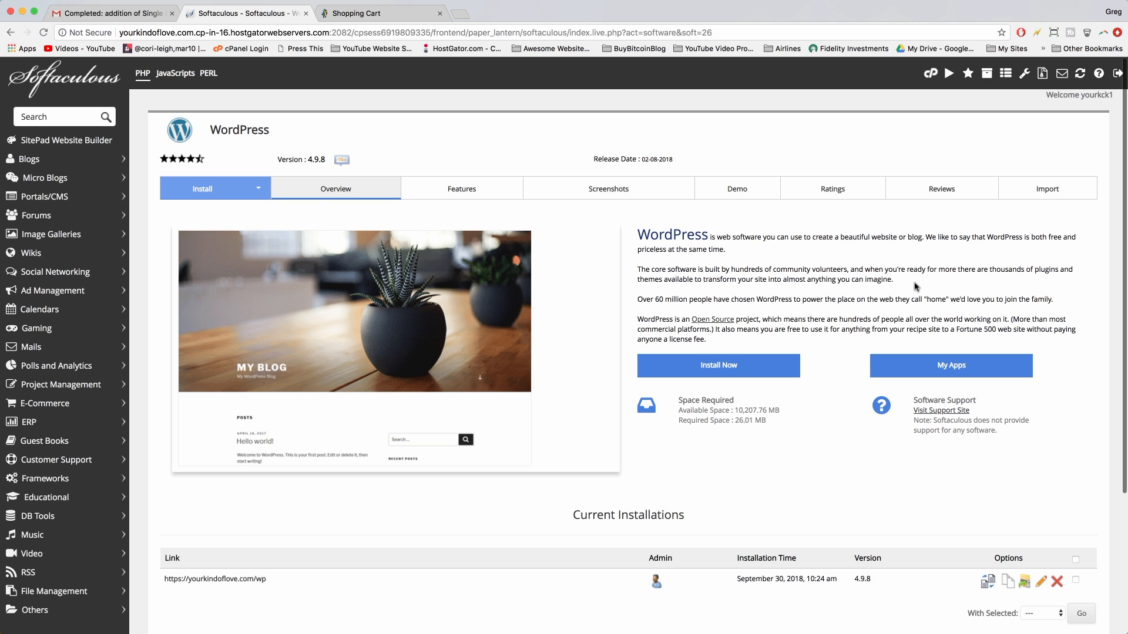
- Scroll through the WordPress 4.9.8 overview and the yourkindoflove.com/wp installation, then back up
{"action": "scroll", "coordinate": [915, 286], "scroll_direction": "down", "scroll_amount": 3}
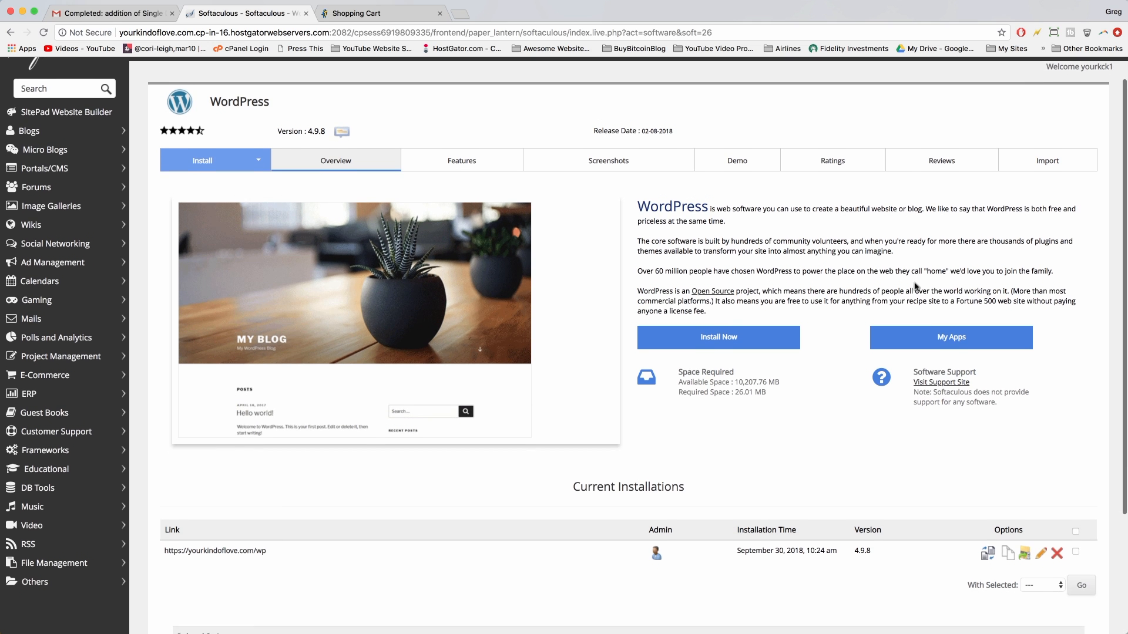
{"action": "scroll", "coordinate": [913, 286], "scroll_direction": "down", "scroll_amount": 2}
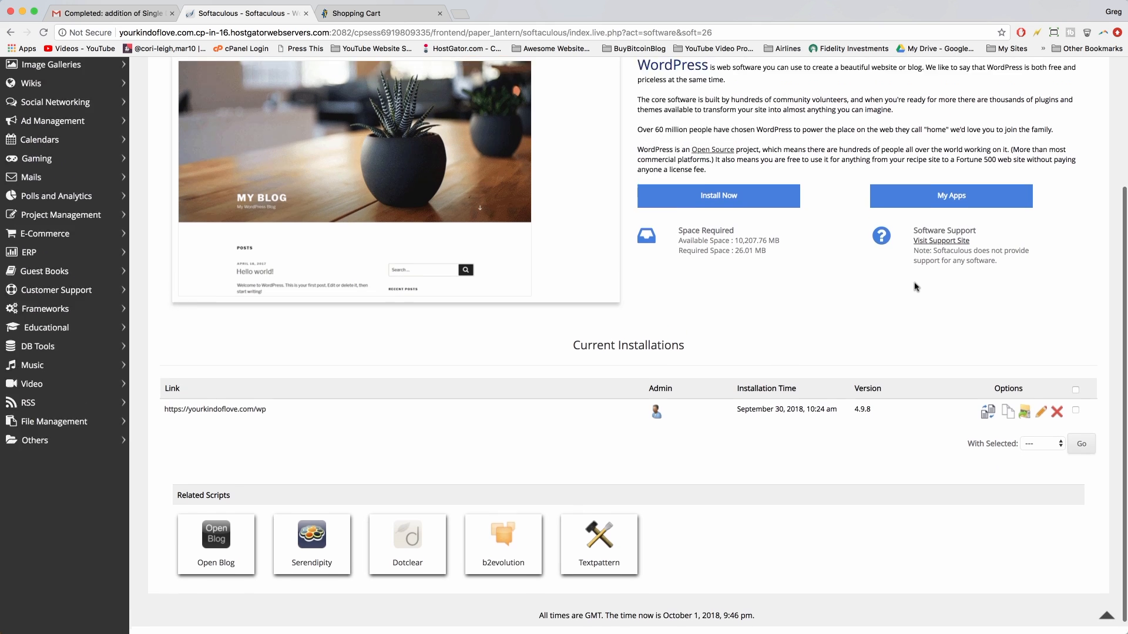
{"action": "scroll", "coordinate": [913, 284], "scroll_direction": "up", "scroll_amount": 5}
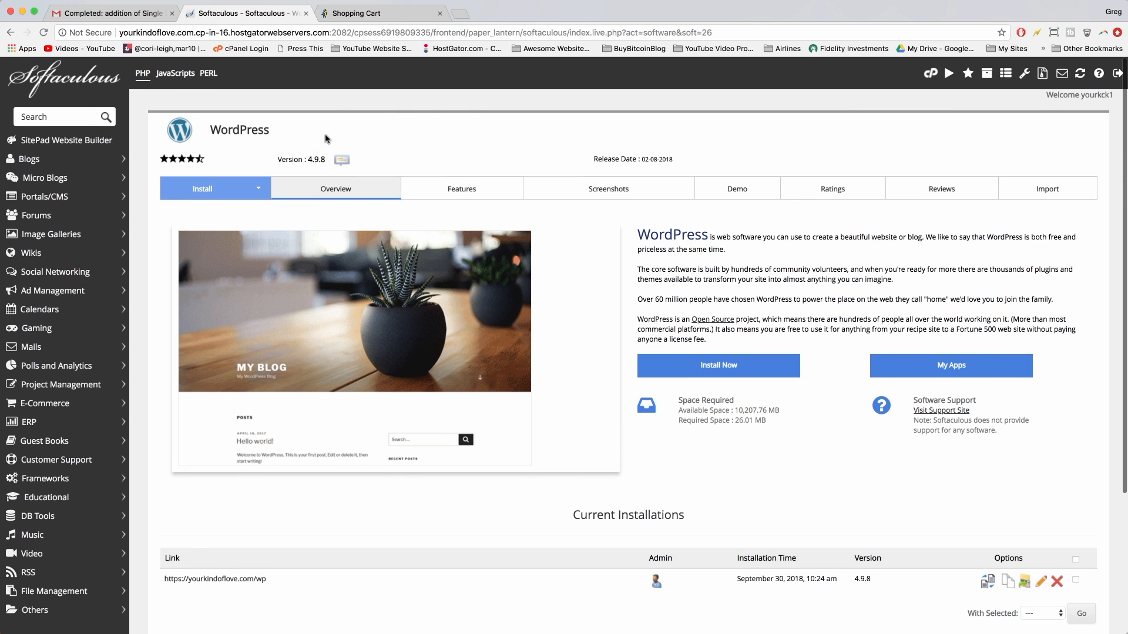
- Start a WordPress Quick Install on yourkindoflove.com with the 'wp' install directory cleared
{"action": "left_click", "coordinate": [258, 190]}
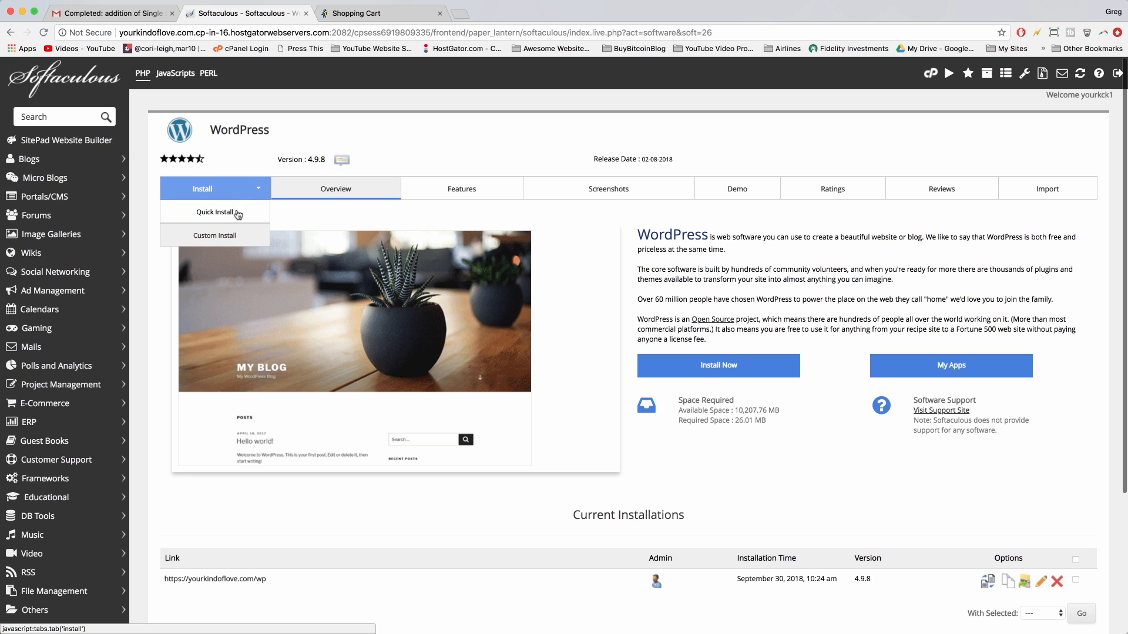
{"action": "left_click", "coordinate": [197, 215]}
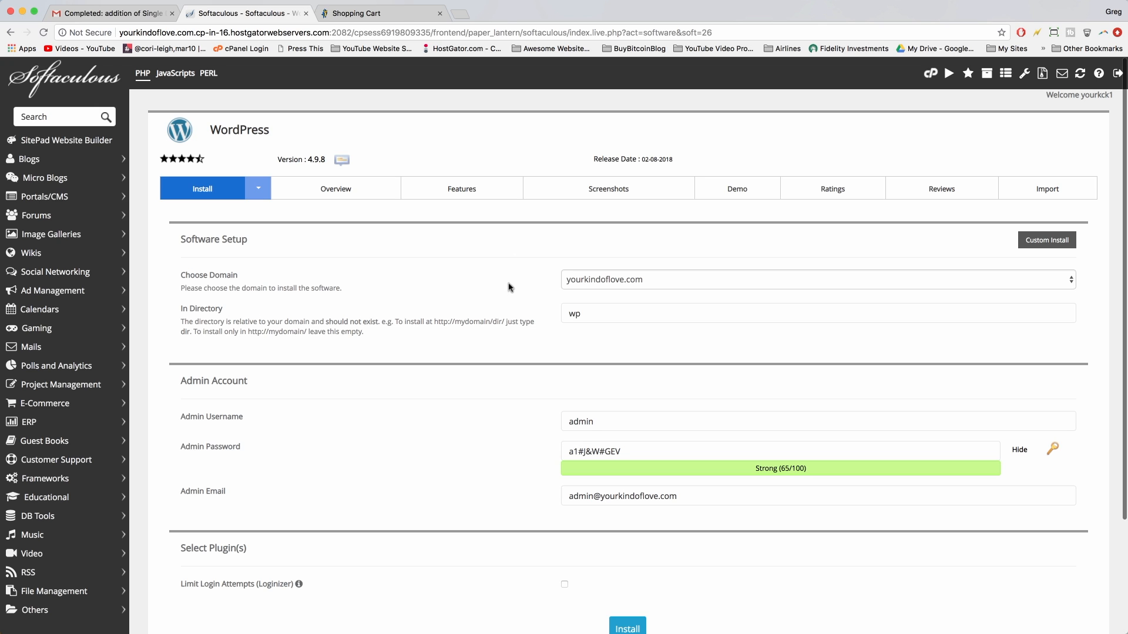
{"action": "left_click", "coordinate": [626, 282]}
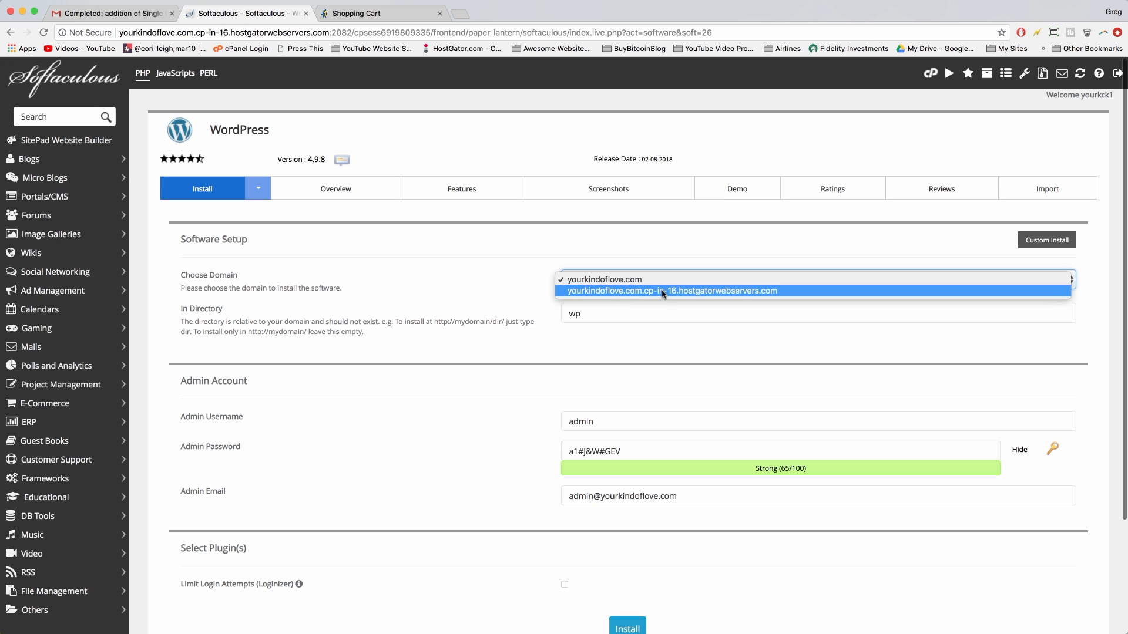
{"action": "left_click", "coordinate": [617, 282]}
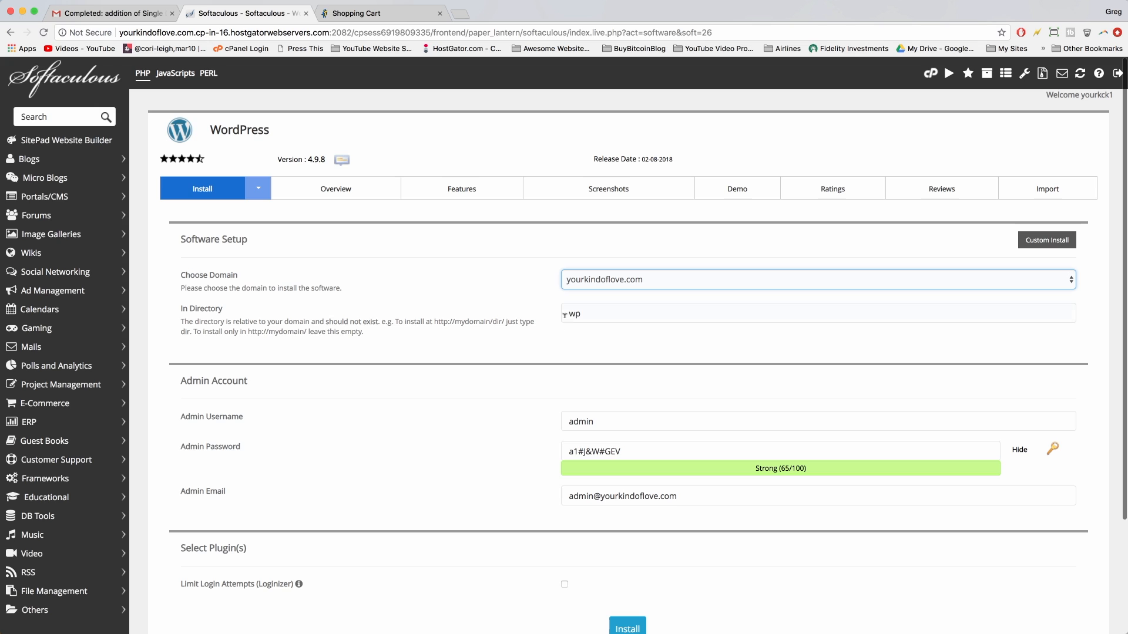
{"action": "double_click", "coordinate": [574, 314]}
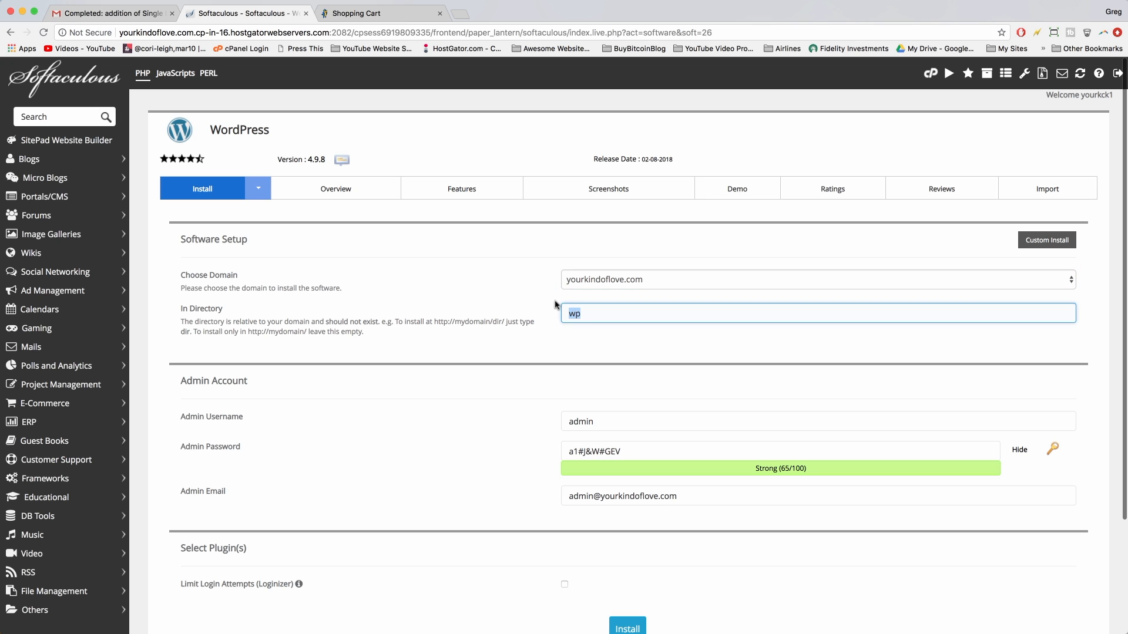
{"action": "key", "text": "BackSpace"}
- Replace the default Admin Username with your chosen username
{"action": "left_click", "coordinate": [371, 331]}
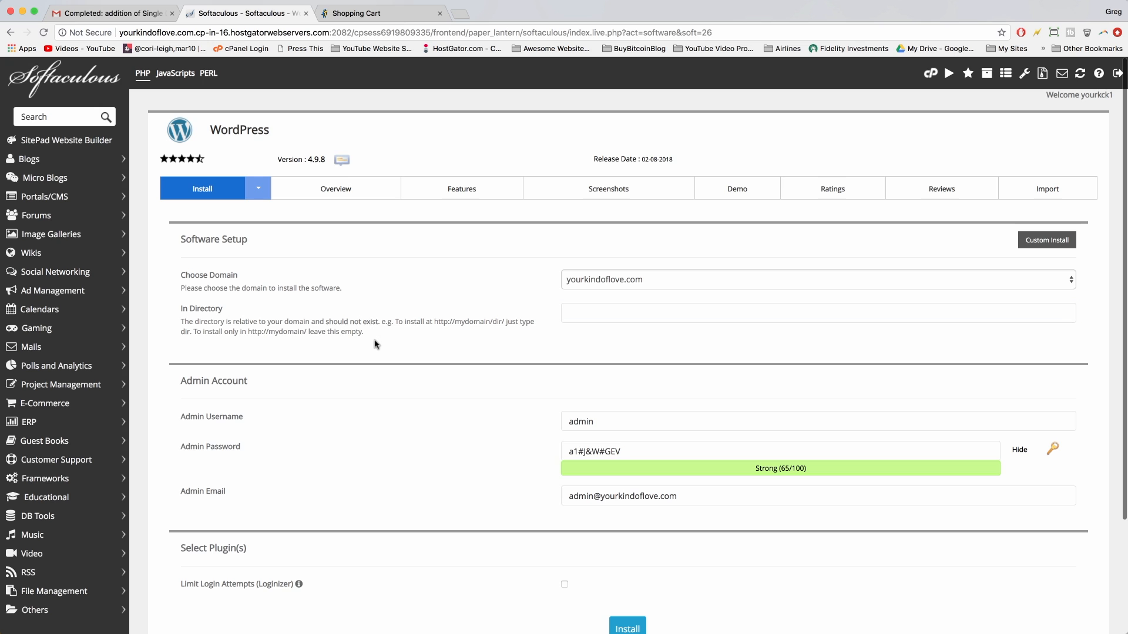
{"action": "scroll", "coordinate": [399, 339], "scroll_direction": "down", "scroll_amount": 1}
{"action": "scroll", "coordinate": [404, 324], "scroll_direction": "down", "scroll_amount": 1}
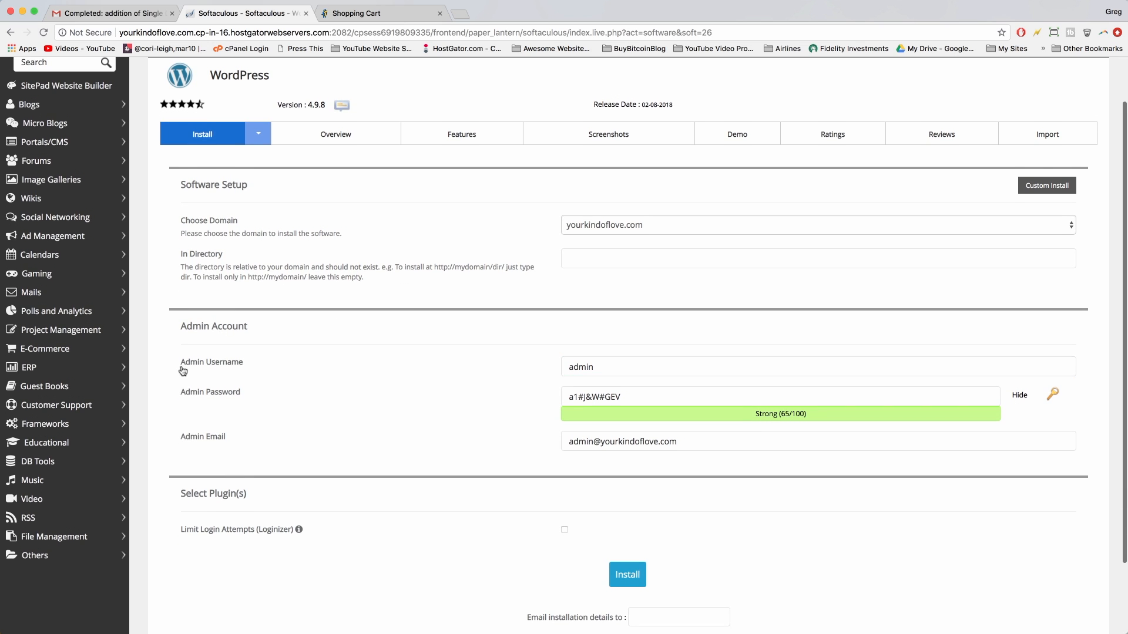
{"action": "left_click", "coordinate": [590, 367]}
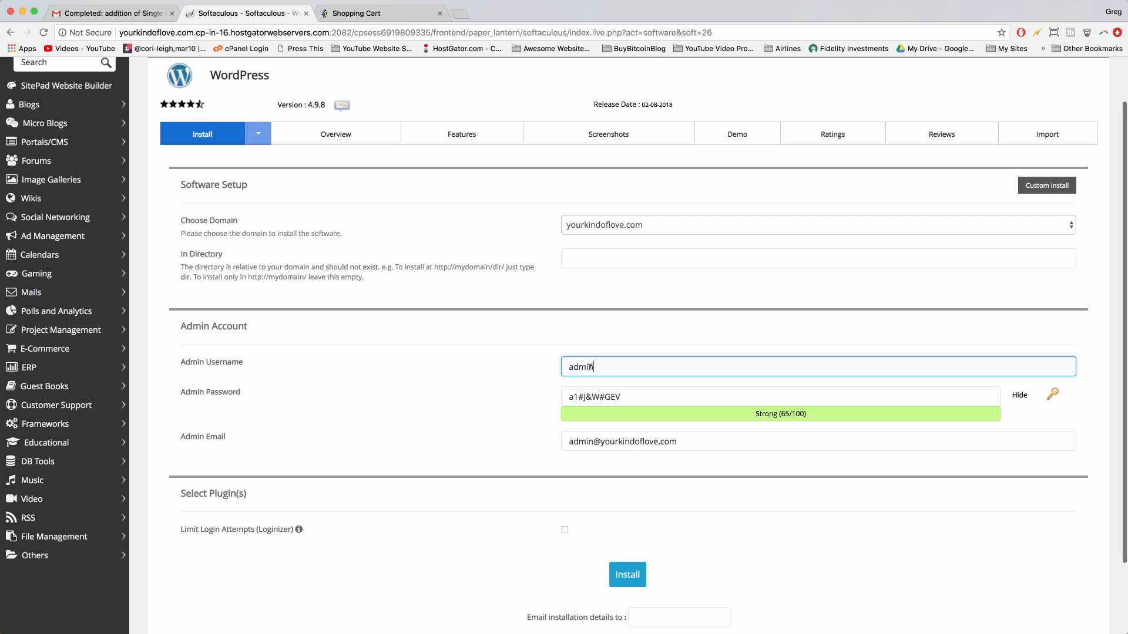
{"action": "double_click", "coordinate": [580, 365]}
{"action": "key", "text": "BackSpace"}
{"action": "type", "text": "Greg"}
{"action": "double_click", "coordinate": [571, 363]}
{"action": "double_click", "coordinate": [591, 363]}
{"action": "left_click", "coordinate": [293, 378]}
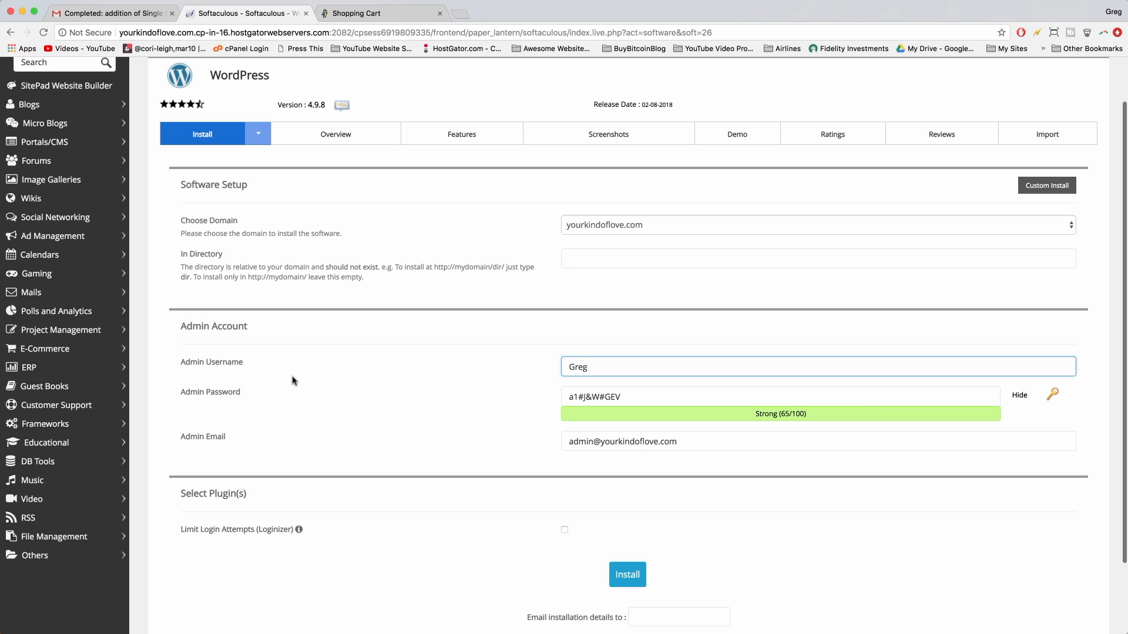
- Overwrite the generated Admin Password with your own password, rated Strong
{"action": "scroll", "coordinate": [233, 383], "scroll_direction": "down", "scroll_amount": 1}
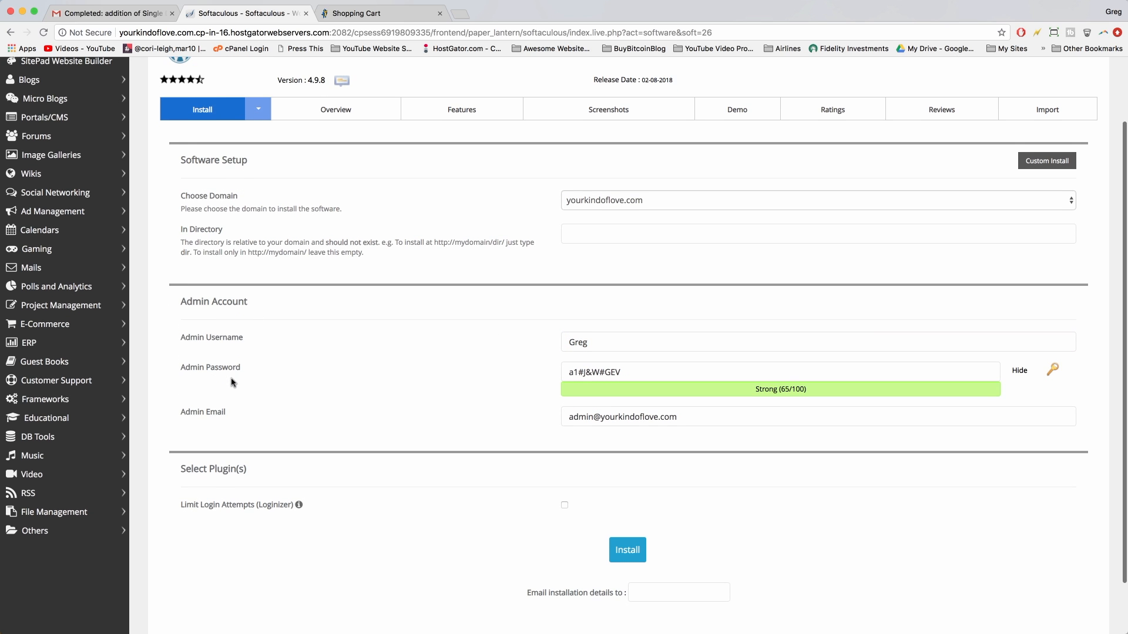
{"action": "scroll", "coordinate": [233, 382], "scroll_direction": "down", "scroll_amount": 2}
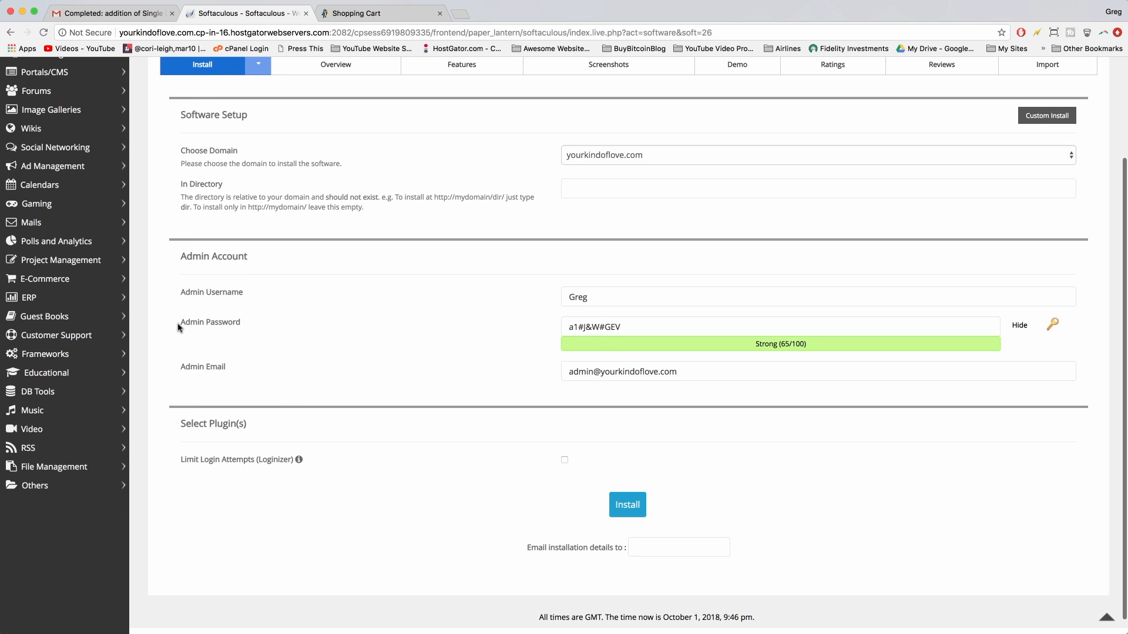
{"action": "left_click", "coordinate": [211, 327]}
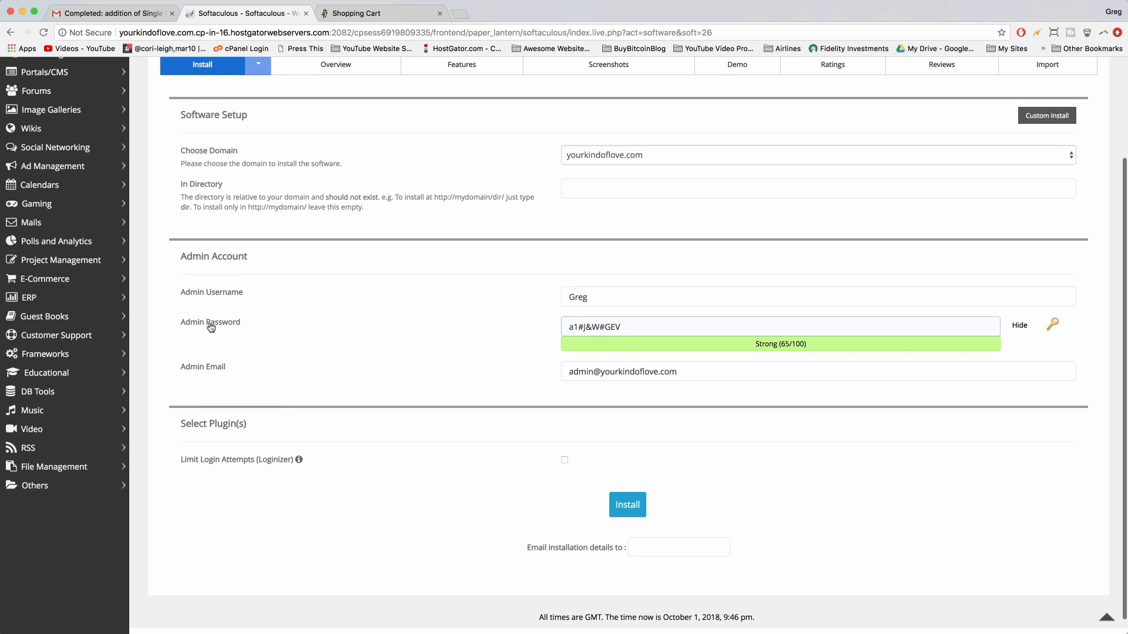
{"action": "triple_click", "coordinate": [604, 326]}
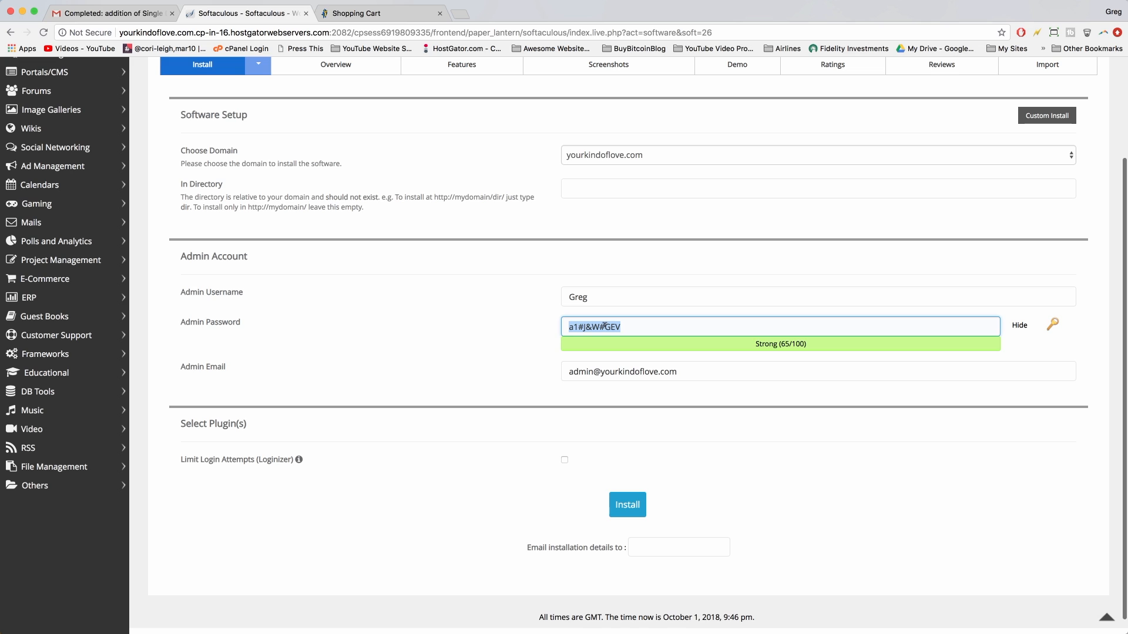
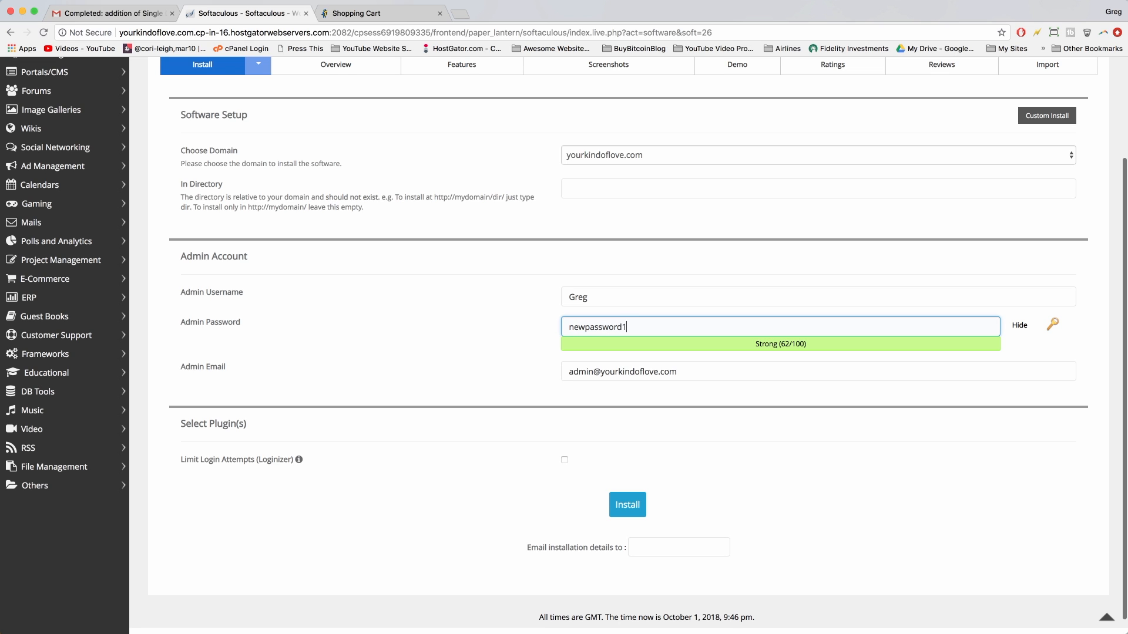
{"action": "double_click", "coordinate": [580, 327]}
{"action": "left_click", "coordinate": [629, 326]}
{"action": "scroll", "coordinate": [527, 314], "scroll_direction": "down", "scroll_amount": 1}
- Replace the default Admin Email with your own e-mail address
{"action": "left_click", "coordinate": [598, 353]}
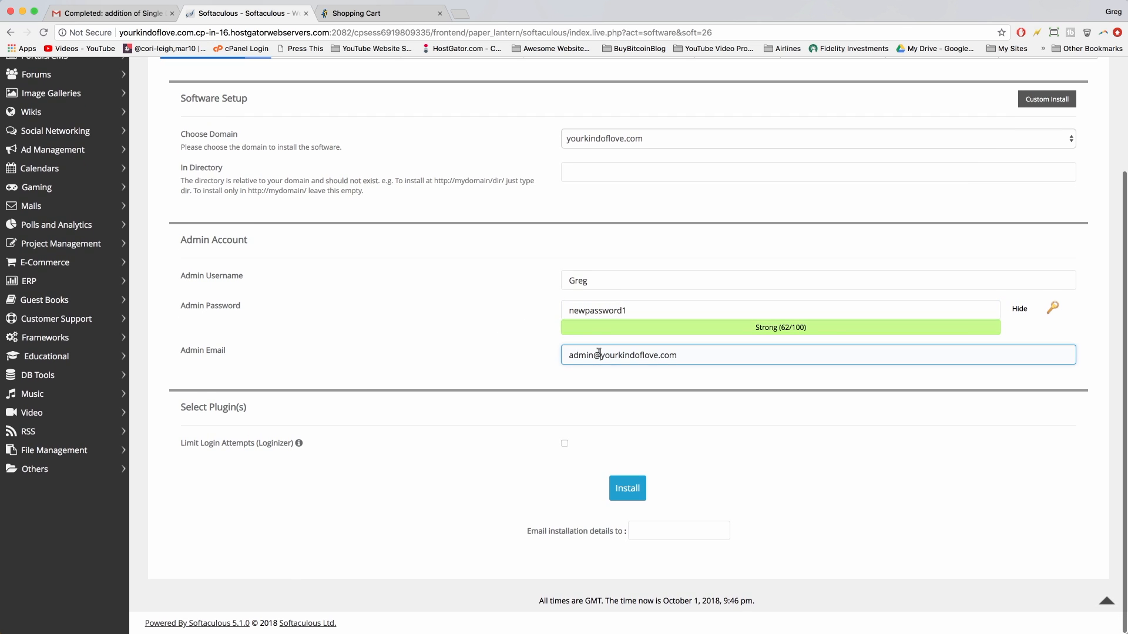
{"action": "triple_click", "coordinate": [599, 353]}
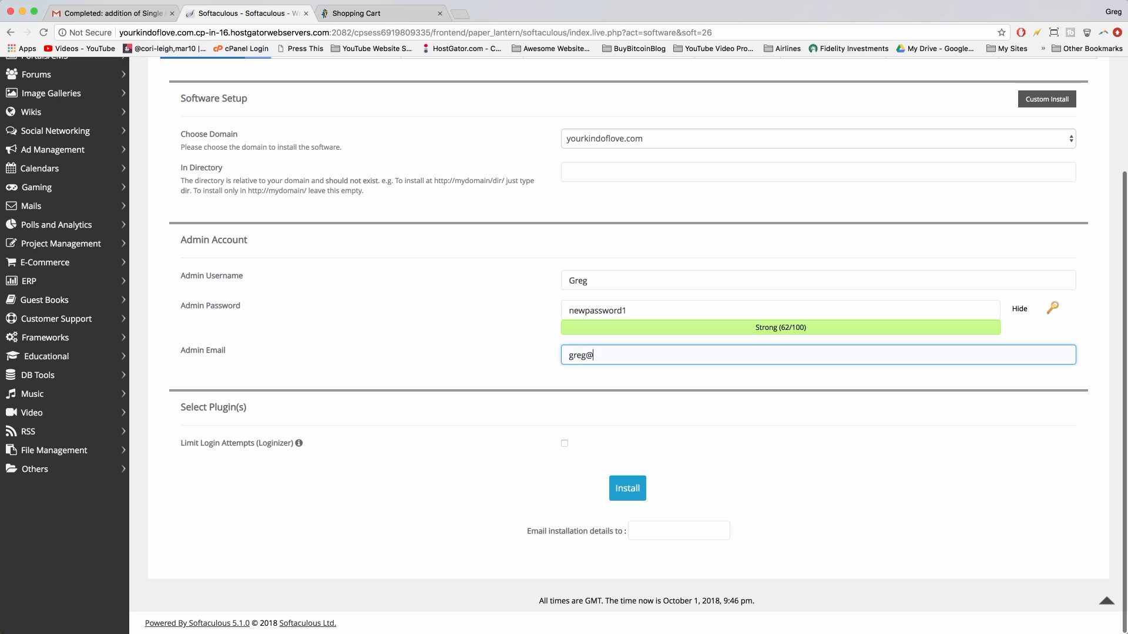
{"action": "double_click", "coordinate": [618, 353]}
{"action": "left_click", "coordinate": [640, 353]}
{"action": "left_click", "coordinate": [470, 376]}
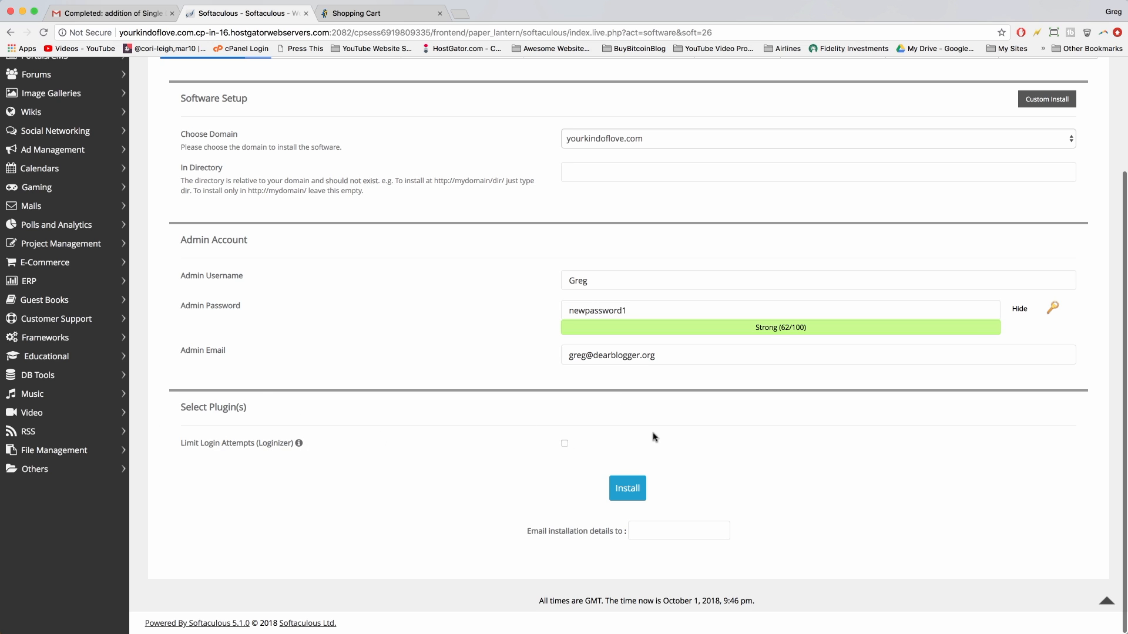
- Paste the same admin e-mail into the installation details recipient field and review the form
{"action": "left_click", "coordinate": [602, 354]}
{"action": "triple_click", "coordinate": [602, 355]}
{"action": "key", "text": "super+c"}
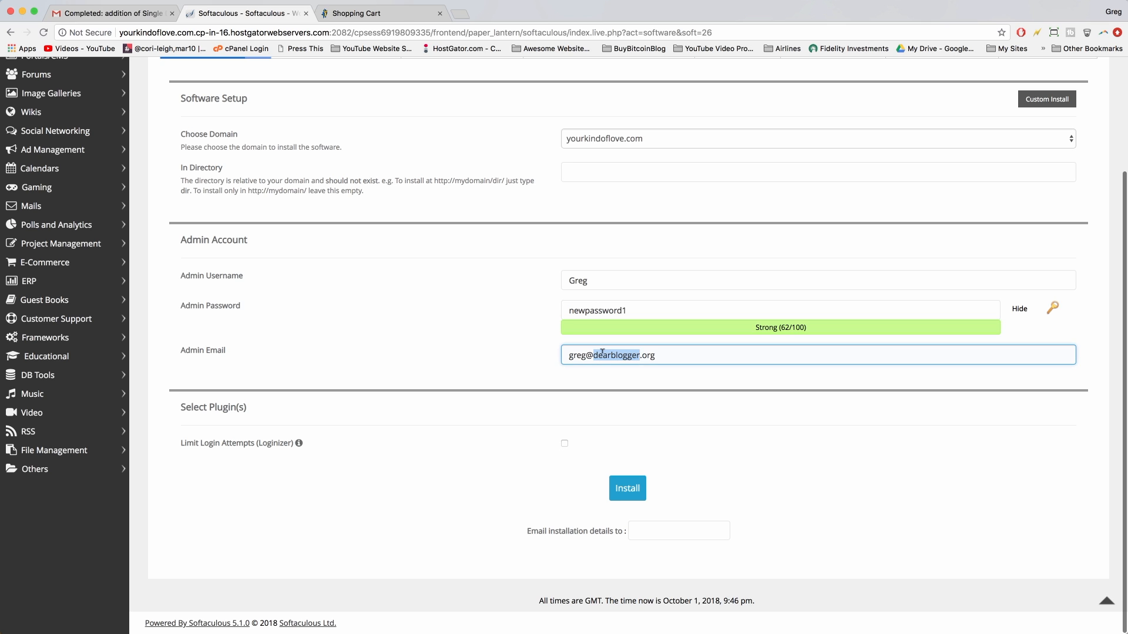
{"action": "left_click", "coordinate": [637, 530]}
{"action": "key", "text": "super+v"}
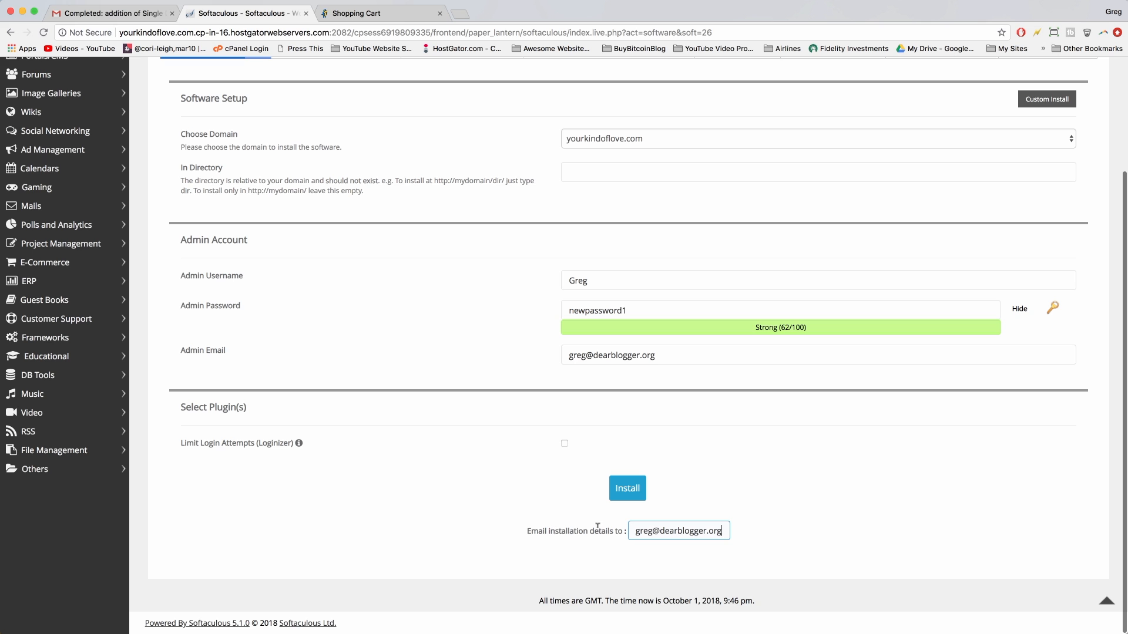
{"action": "scroll", "coordinate": [685, 526], "scroll_direction": "up", "scroll_amount": 3}
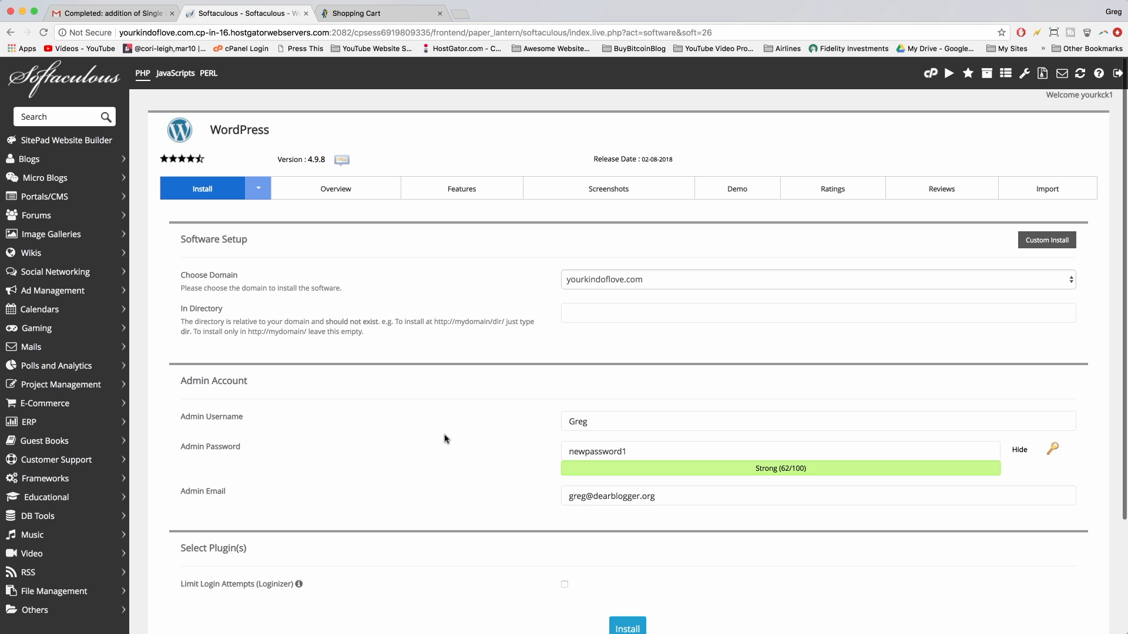
{"action": "scroll", "coordinate": [445, 438], "scroll_direction": "down", "scroll_amount": 3}
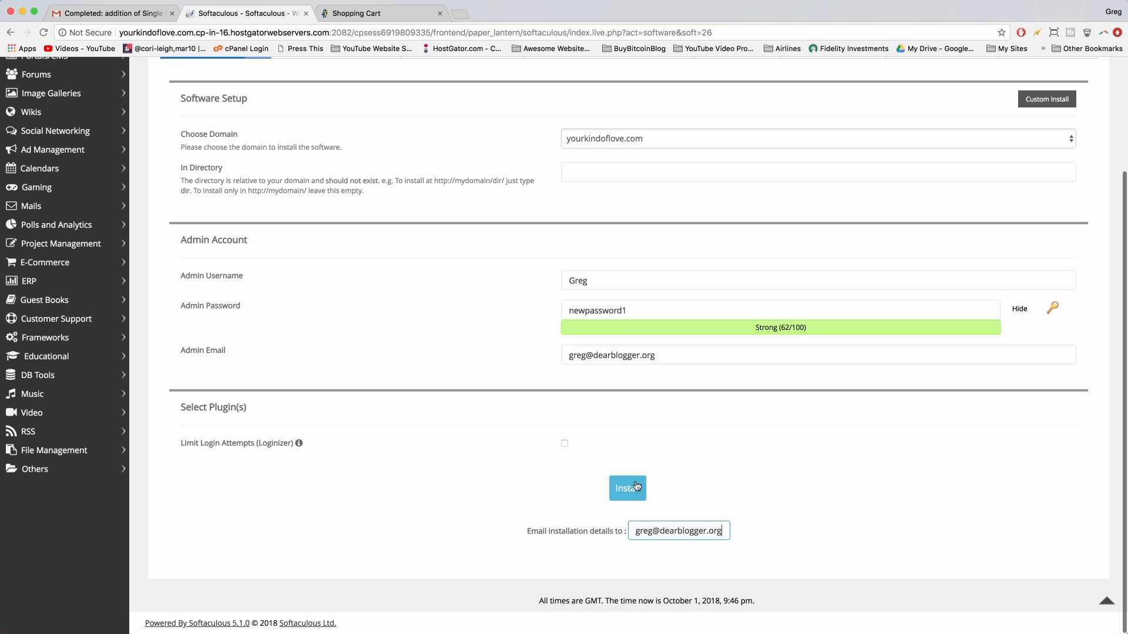
{"action": "scroll", "coordinate": [626, 506], "scroll_direction": "up", "scroll_amount": 3}
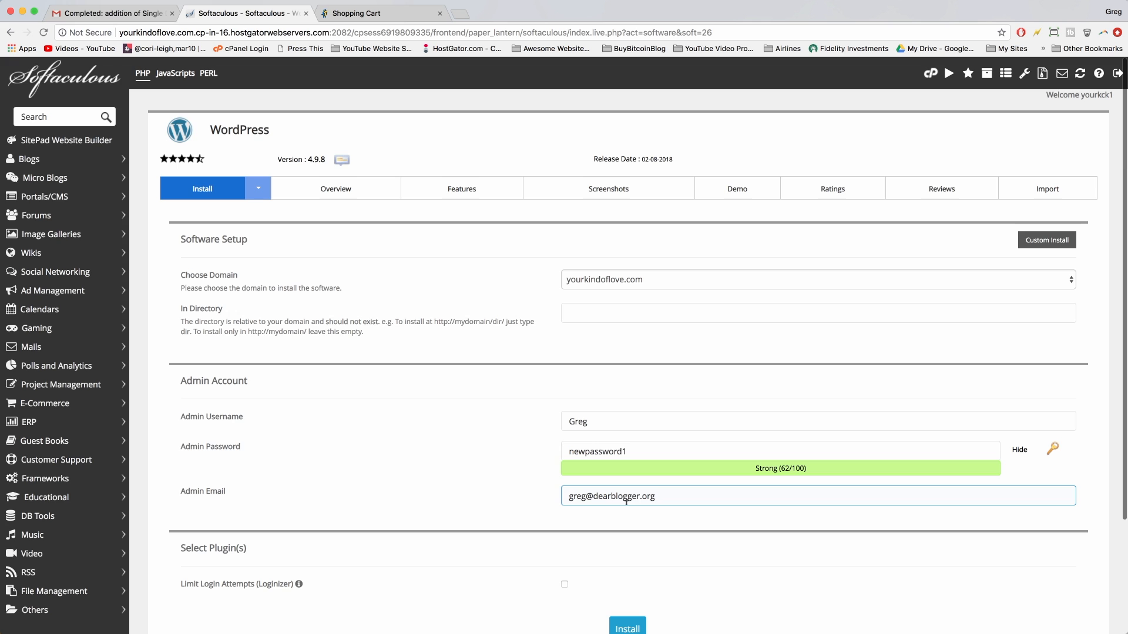
{"action": "scroll", "coordinate": [626, 501], "scroll_direction": "down", "scroll_amount": 3}
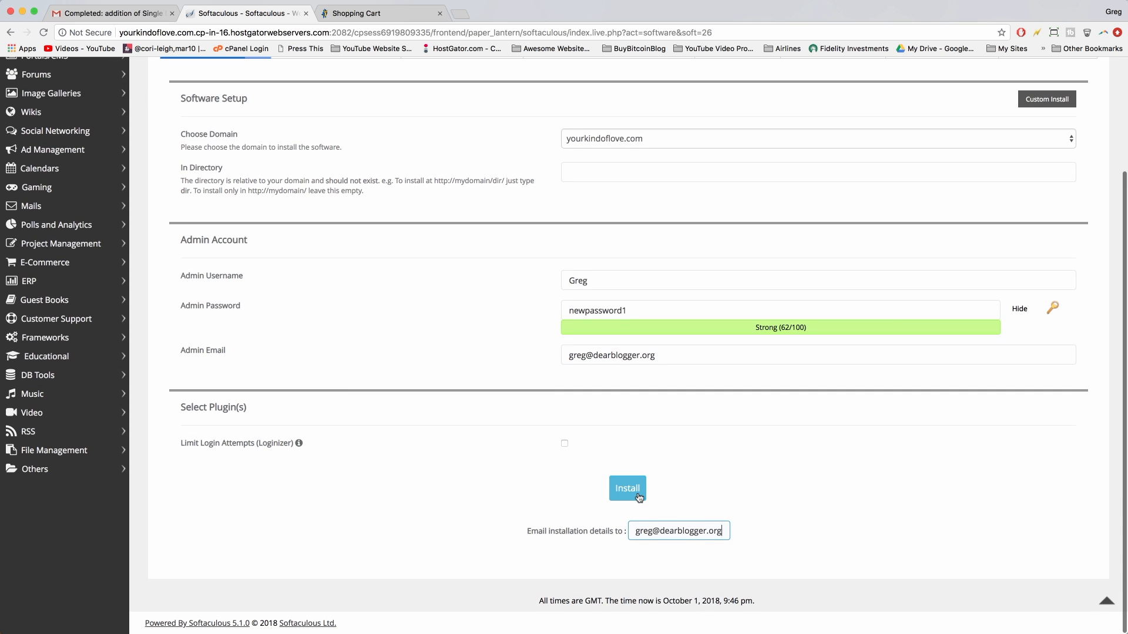
- Run the WordPress installation on yourkindoflove.com
{"action": "left_click", "coordinate": [634, 496]}
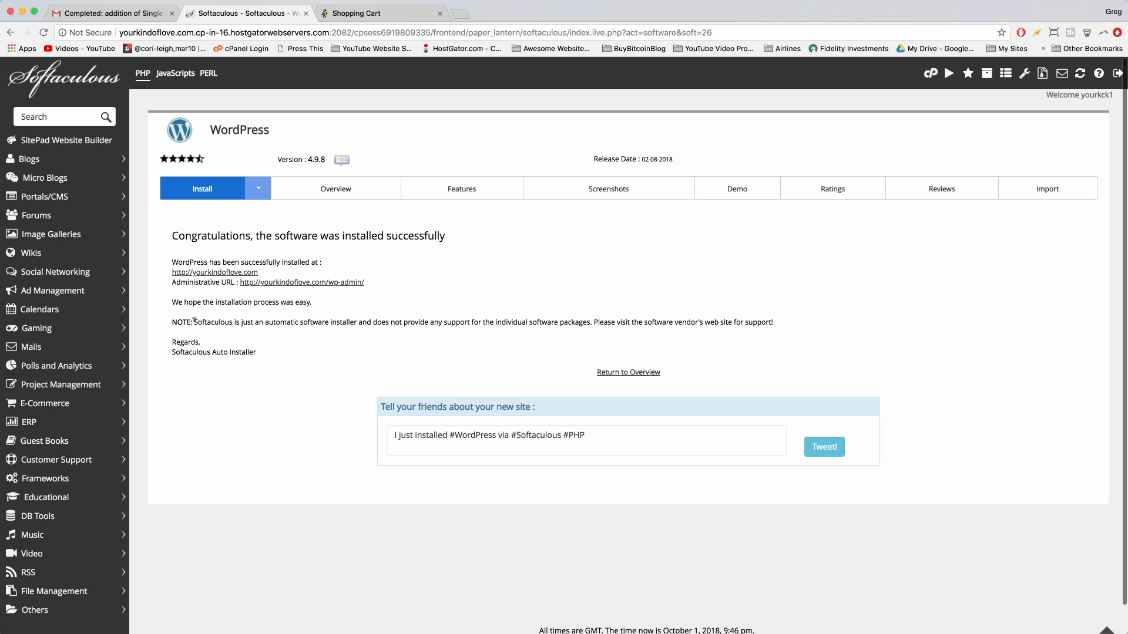
- Open yourkindoflove.com in a new tab placed before the Shopping Cart tab
{"action": "left_click", "coordinate": [462, 14]}
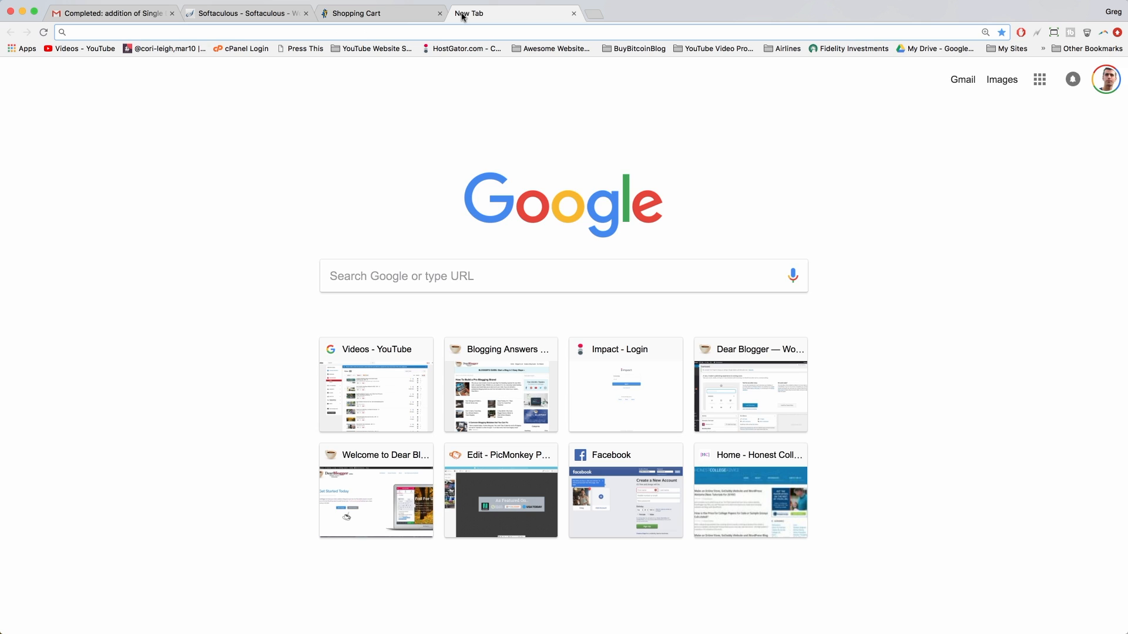
{"action": "type", "text": "yourk"}
{"action": "key", "text": "Return"}
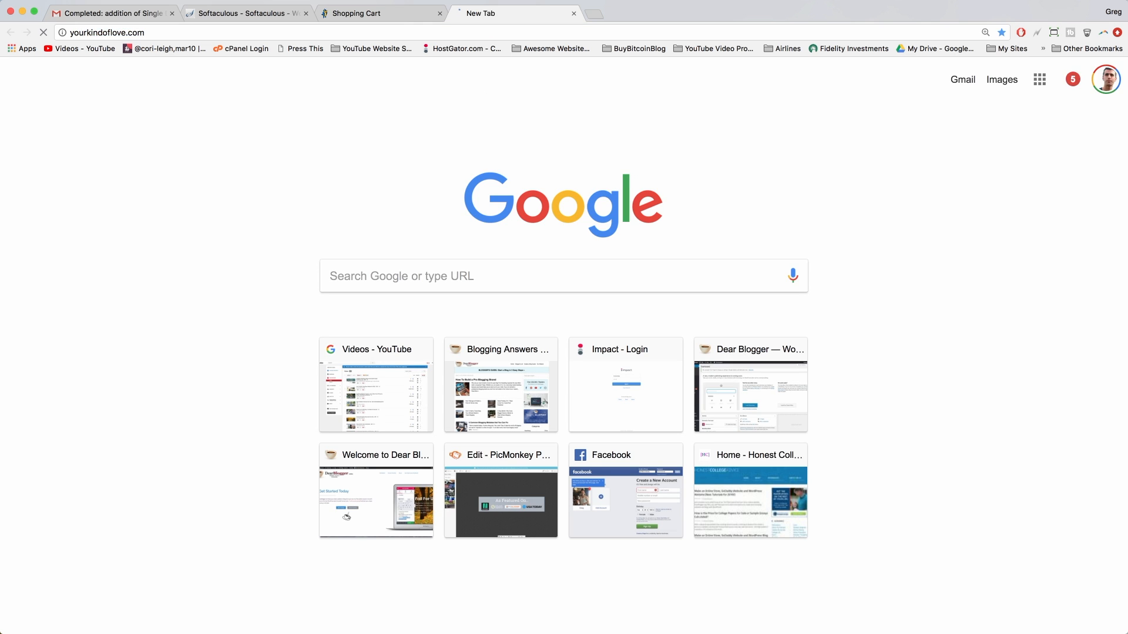
{"action": "left_click_drag", "start_coordinate": [519, 13], "coordinate": [397, 16]}
- Clear the browser cache and reload yourkindoflove.com to show the WordPress blog
{"action": "left_click", "coordinate": [403, 31]}
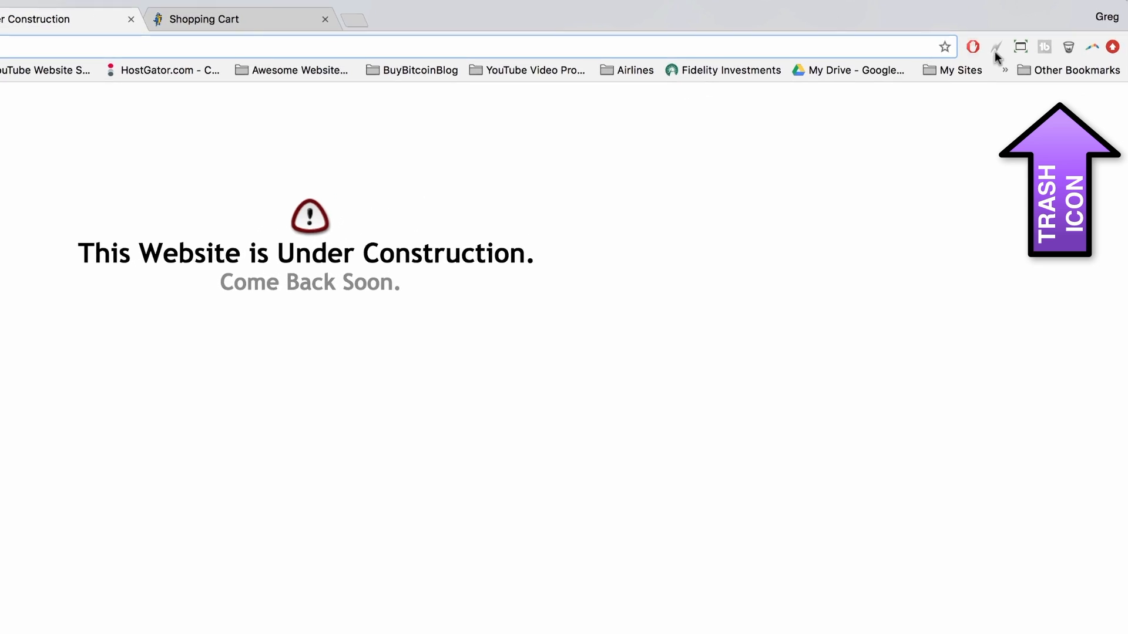
{"action": "left_click", "coordinate": [1069, 47]}
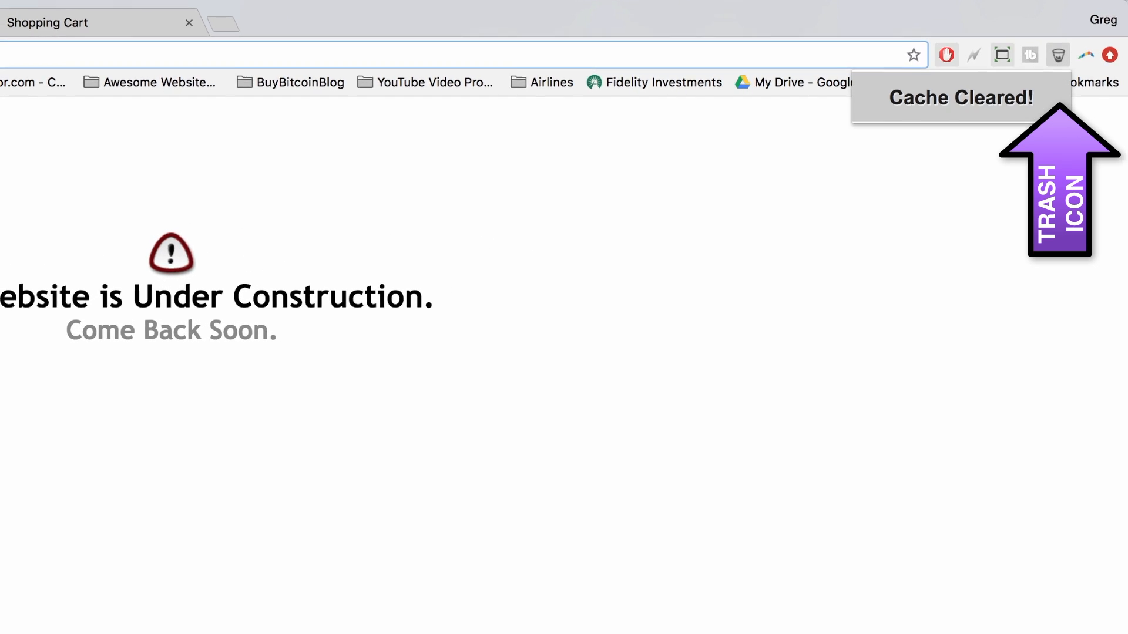
{"action": "left_click", "coordinate": [43, 32]}
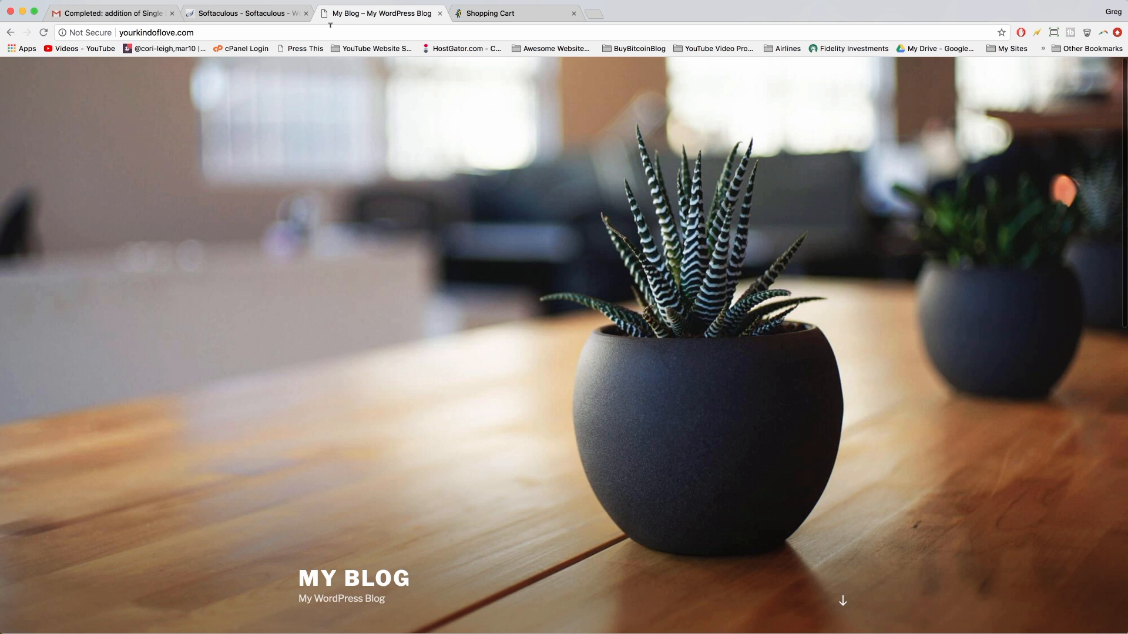
{"action": "left_click", "coordinate": [1086, 33]}
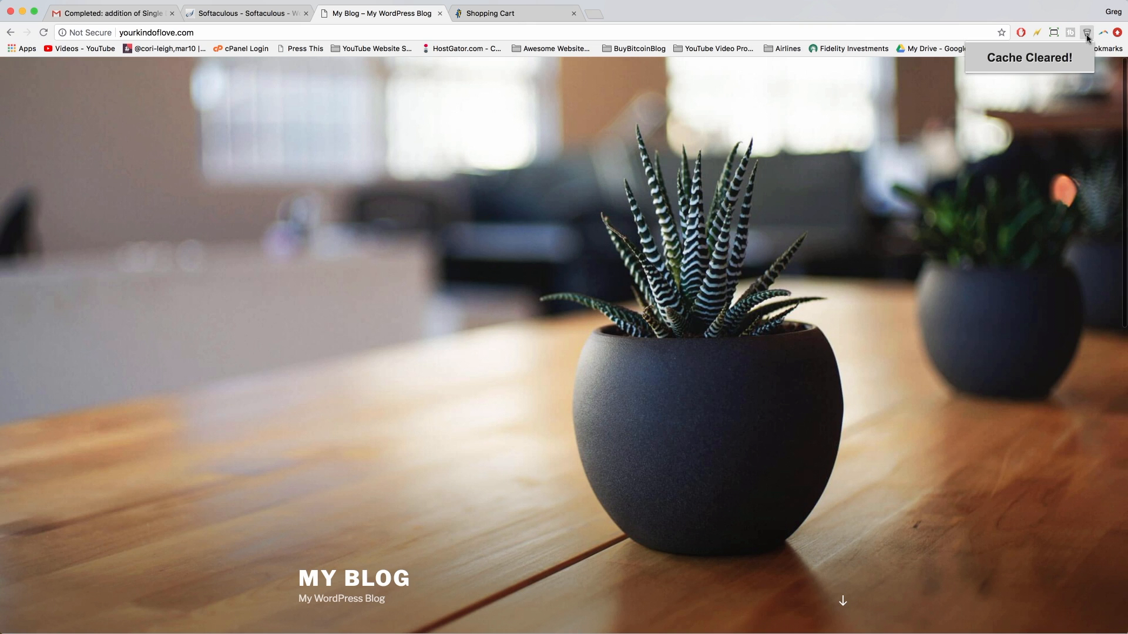
{"action": "right_click", "coordinate": [1087, 37]}
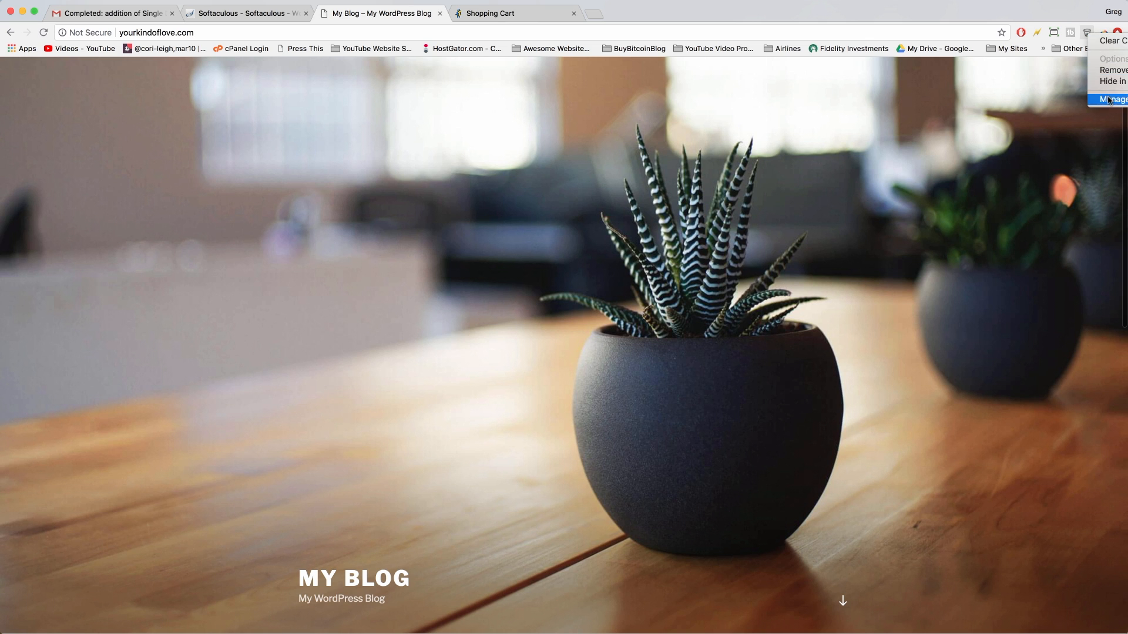
{"action": "left_click", "coordinate": [1082, 100]}
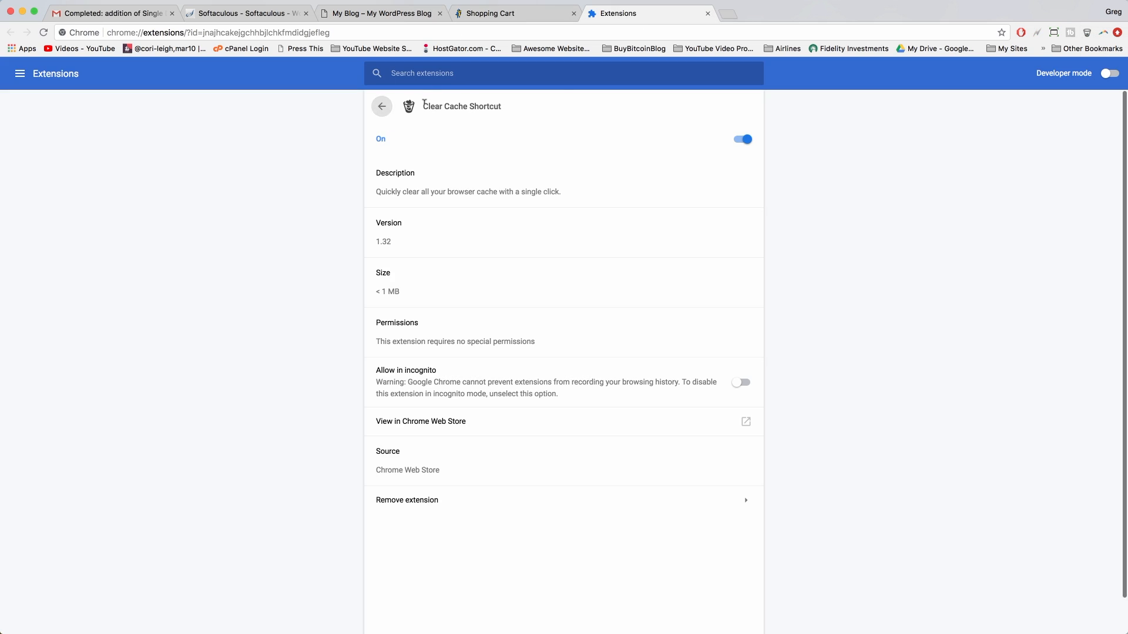
{"action": "left_click_drag", "start_coordinate": [423, 104], "coordinate": [503, 108]}
{"action": "left_click", "coordinate": [504, 109]}
{"action": "left_click", "coordinate": [708, 13]}
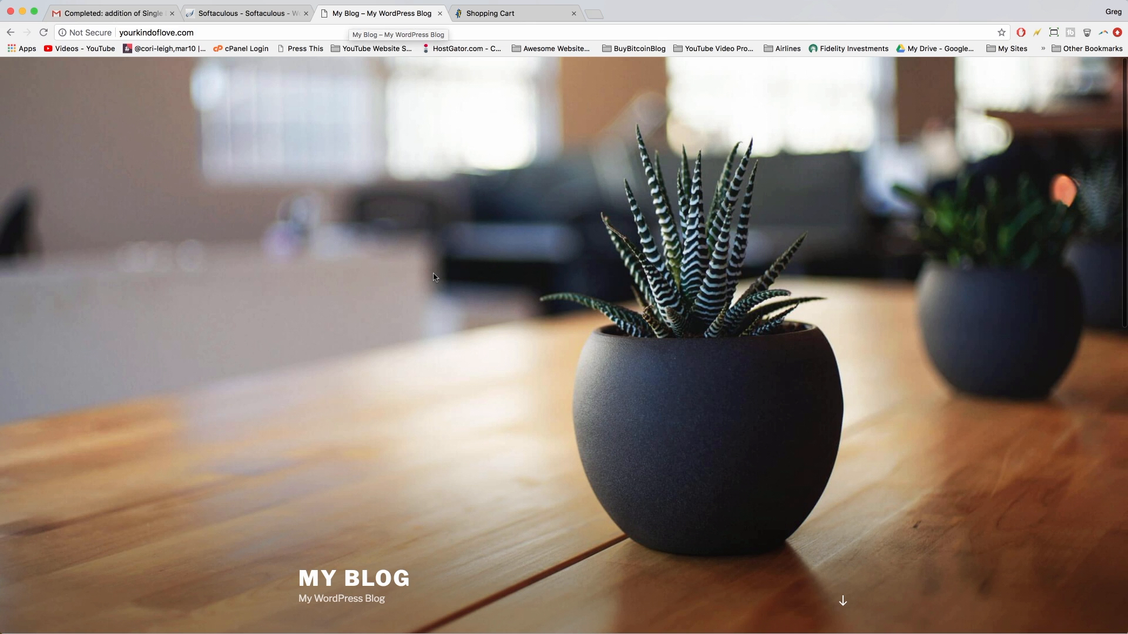
- Scroll over the Hello world! post and sidebar, then return to the hosting welcome e-mail
{"action": "scroll", "coordinate": [452, 457], "scroll_direction": "down", "scroll_amount": 10}
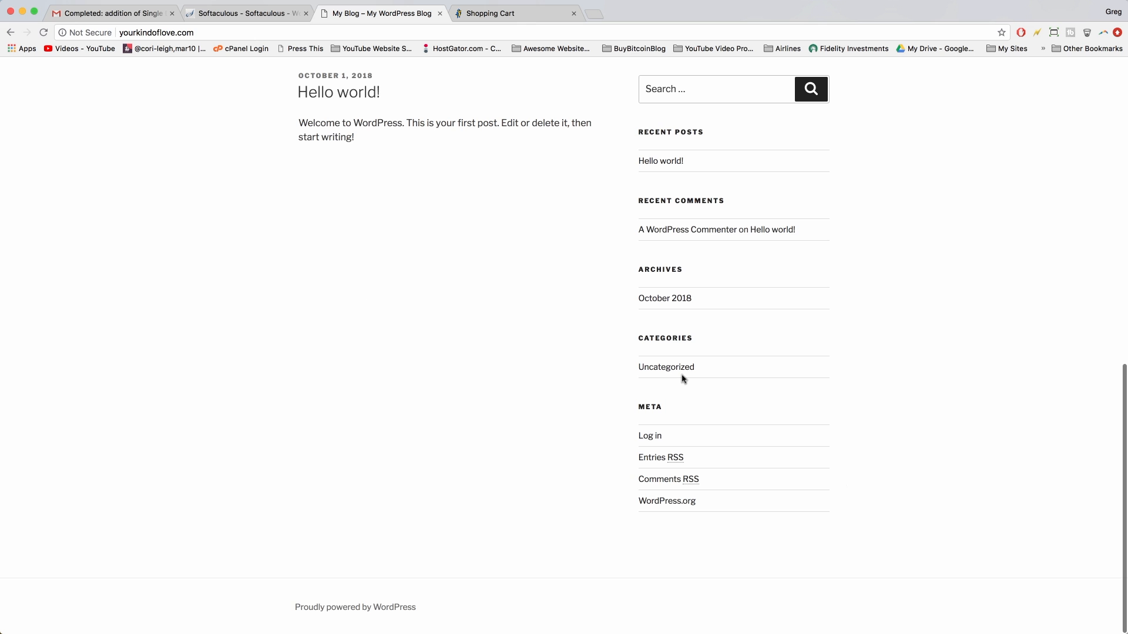
{"action": "scroll", "coordinate": [683, 378], "scroll_direction": "up", "scroll_amount": 10}
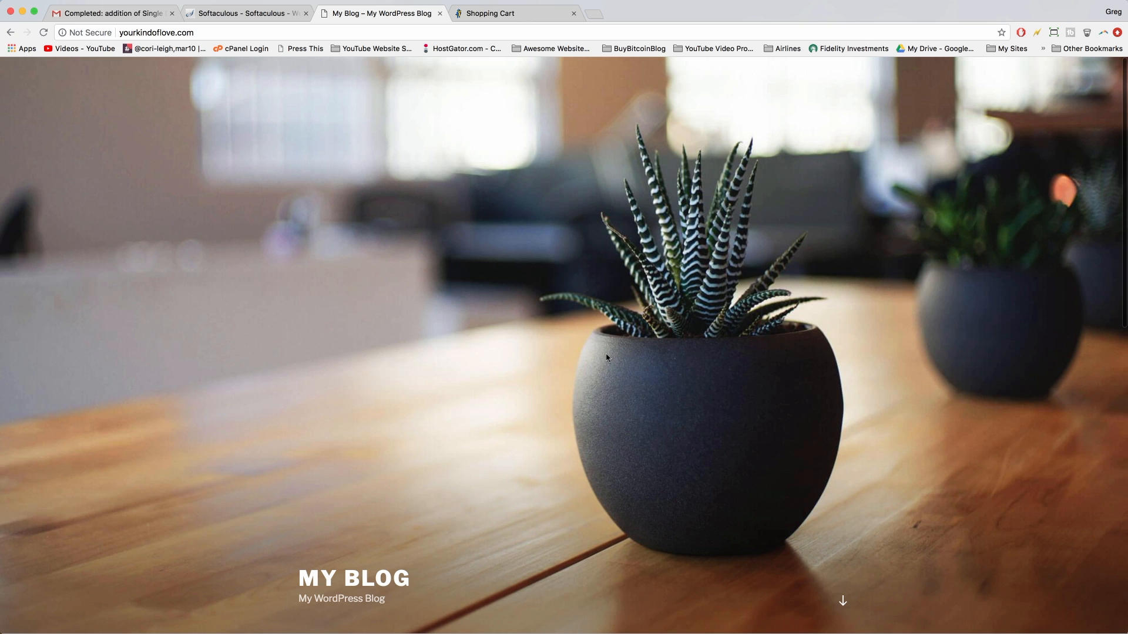
{"action": "scroll", "coordinate": [400, 310], "scroll_direction": "down", "scroll_amount": 10}
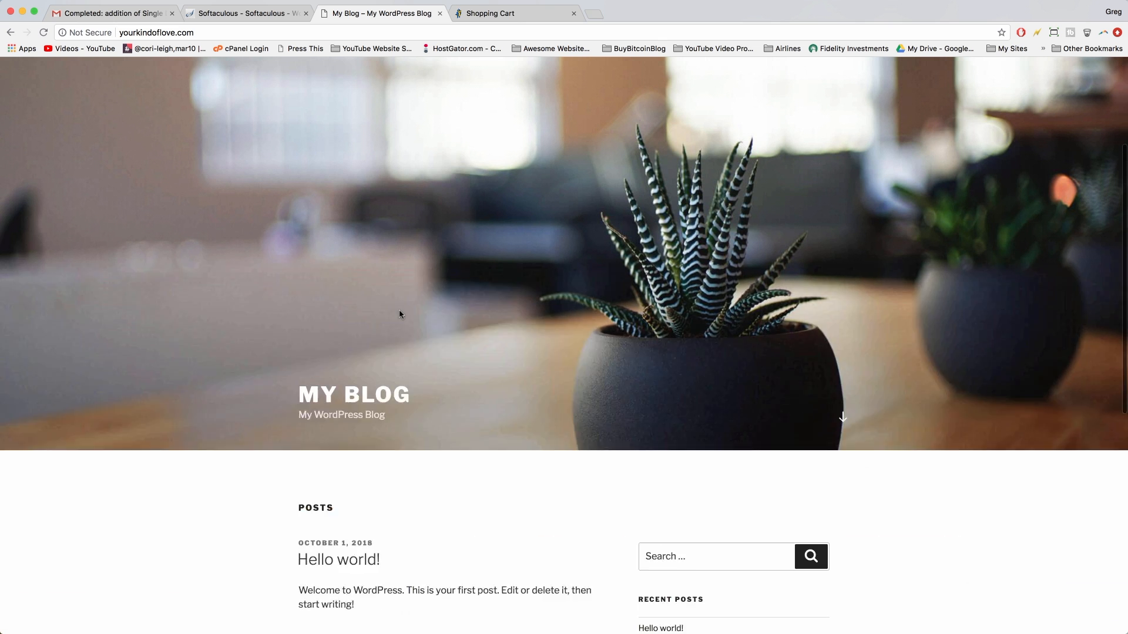
{"action": "scroll", "coordinate": [399, 310], "scroll_direction": "up", "scroll_amount": 10}
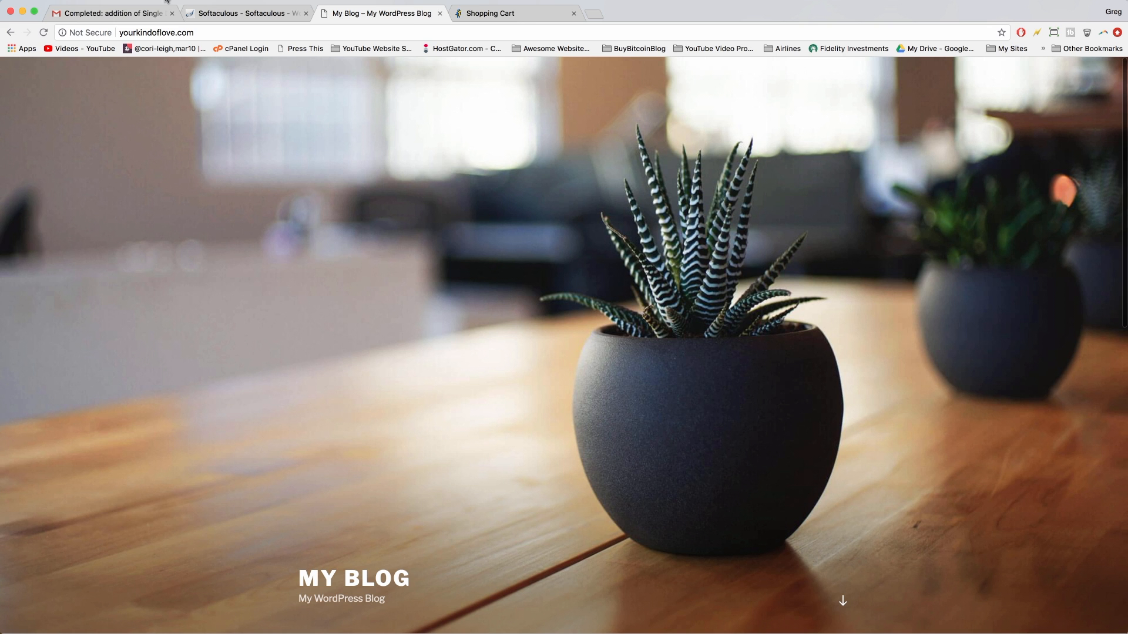
{"action": "left_click", "coordinate": [128, 14]}
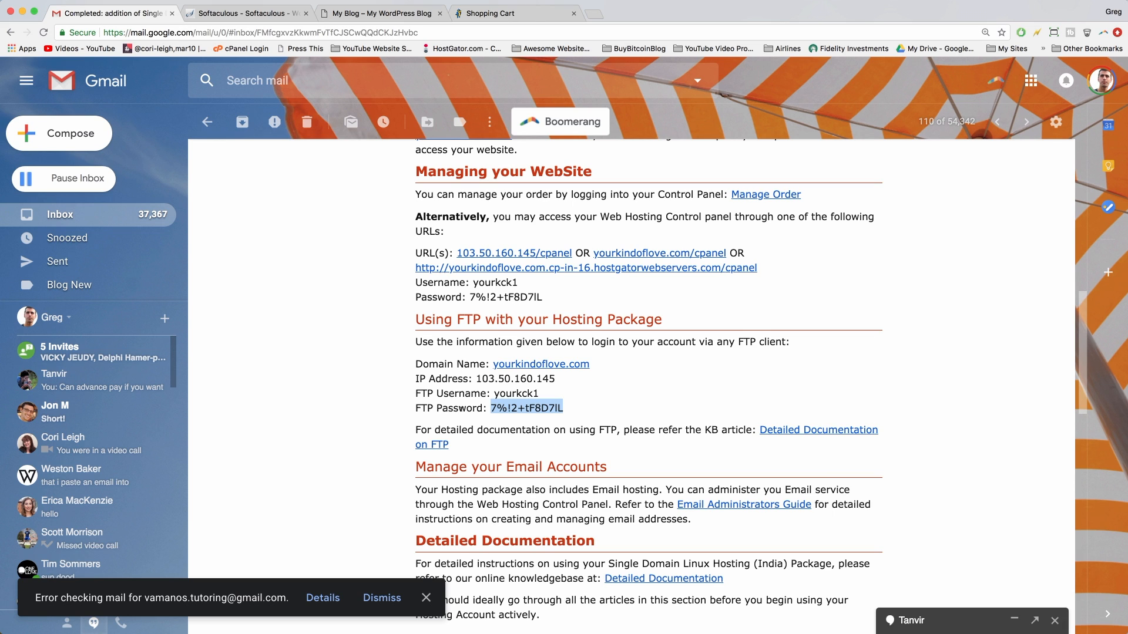
- Read the e-mail's nameserver instructions, open the 'Getting your Nameserver Details' guide, then close it
{"action": "left_click", "coordinate": [456, 408]}
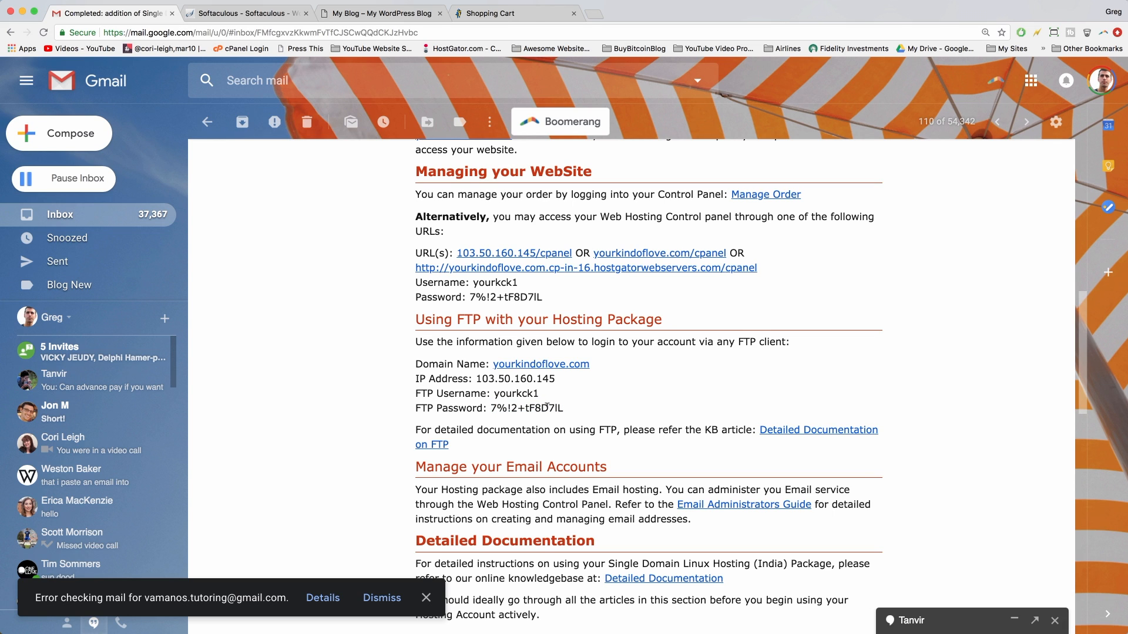
{"action": "scroll", "coordinate": [546, 405], "scroll_direction": "up", "scroll_amount": 5}
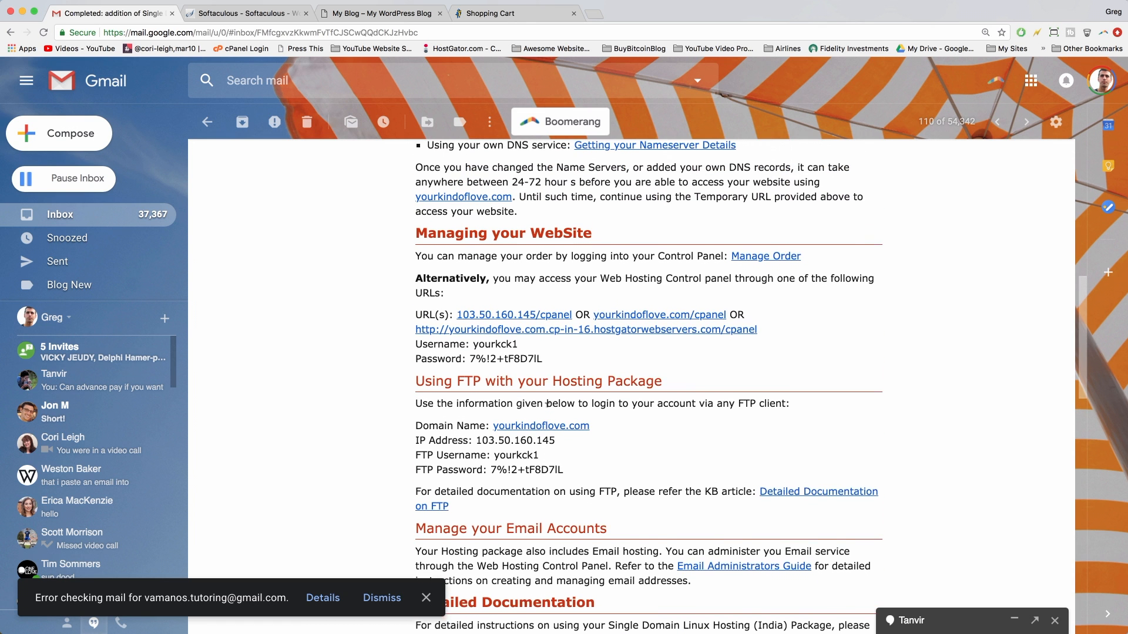
{"action": "scroll", "coordinate": [547, 409], "scroll_direction": "up", "scroll_amount": 2}
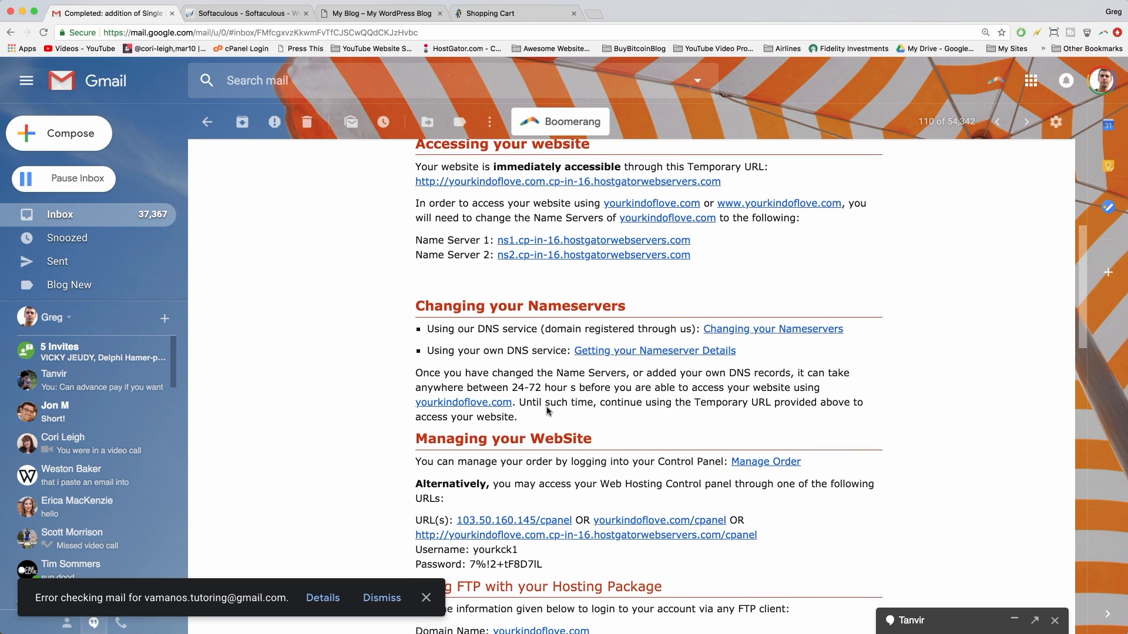
{"action": "scroll", "coordinate": [546, 406], "scroll_direction": "up", "scroll_amount": 1}
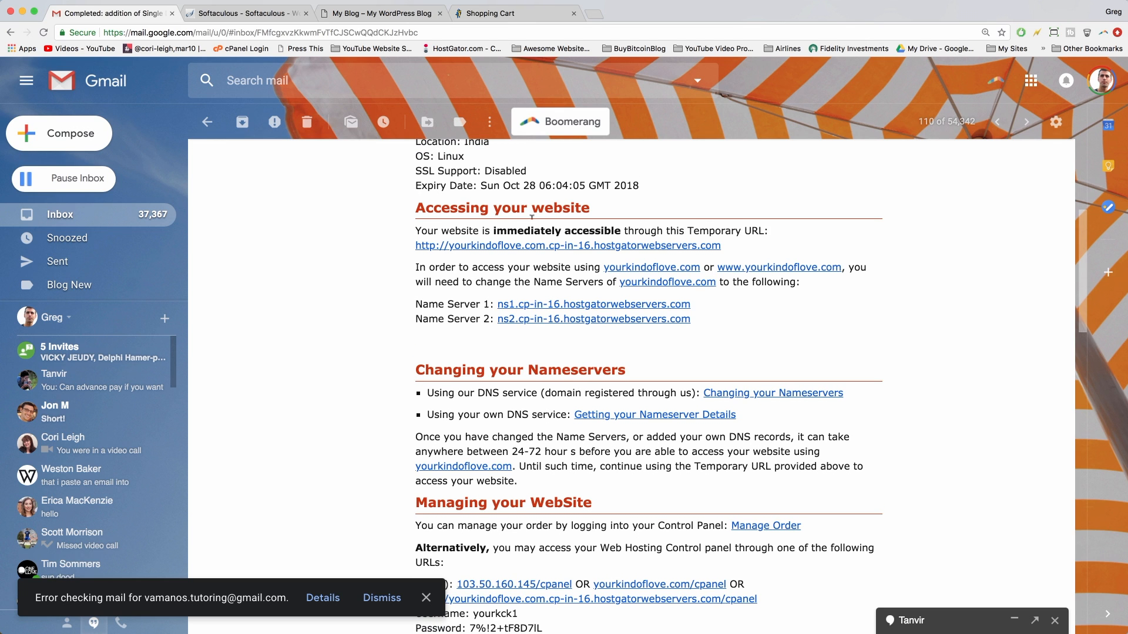
{"action": "scroll", "coordinate": [462, 282], "scroll_direction": "down", "scroll_amount": 3}
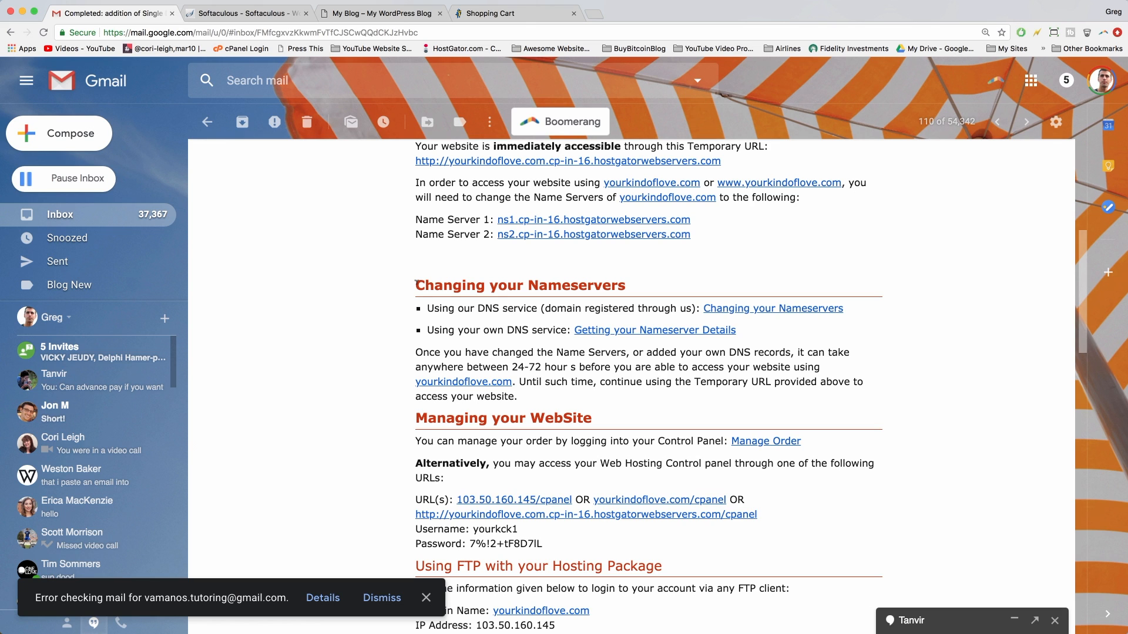
{"action": "left_click_drag", "start_coordinate": [427, 330], "coordinate": [570, 327]}
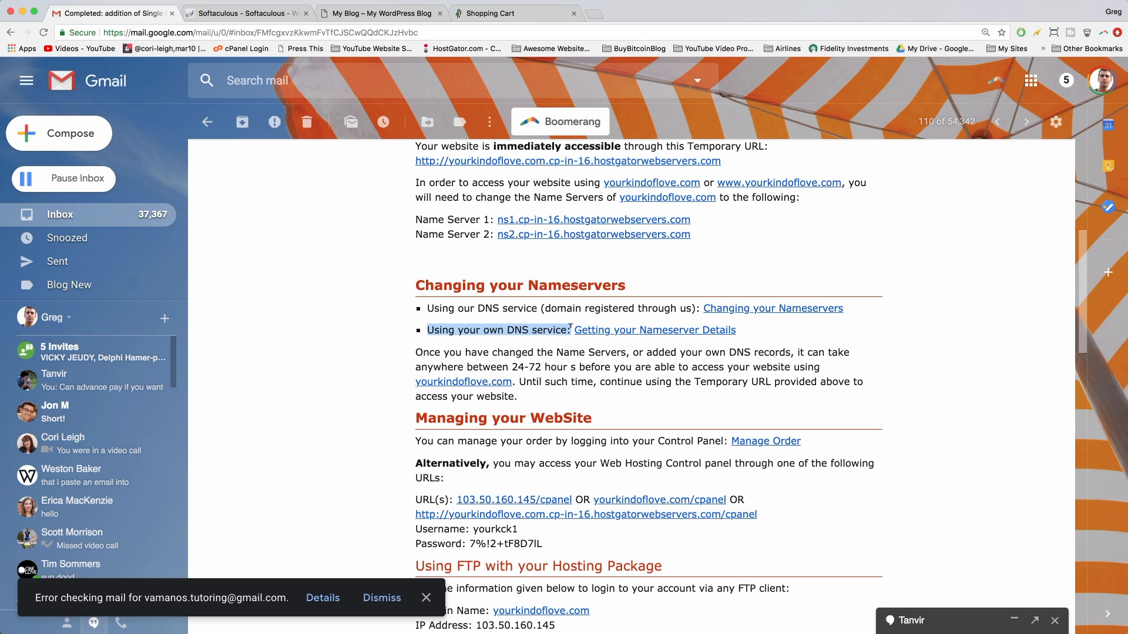
{"action": "left_click", "coordinate": [549, 328]}
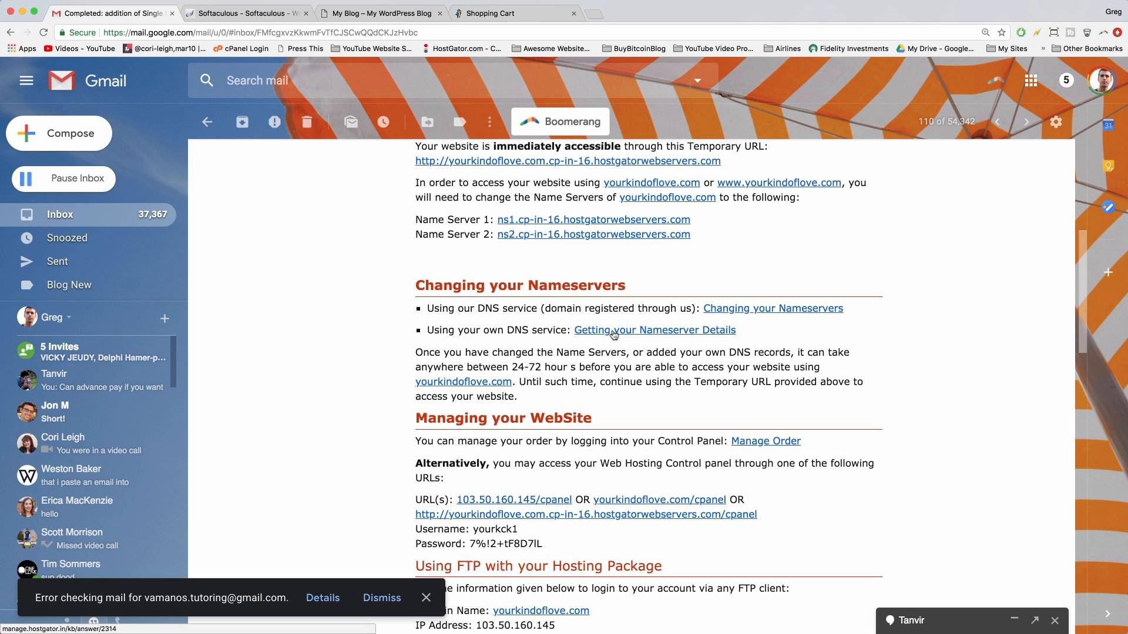
{"action": "left_click", "coordinate": [641, 333]}
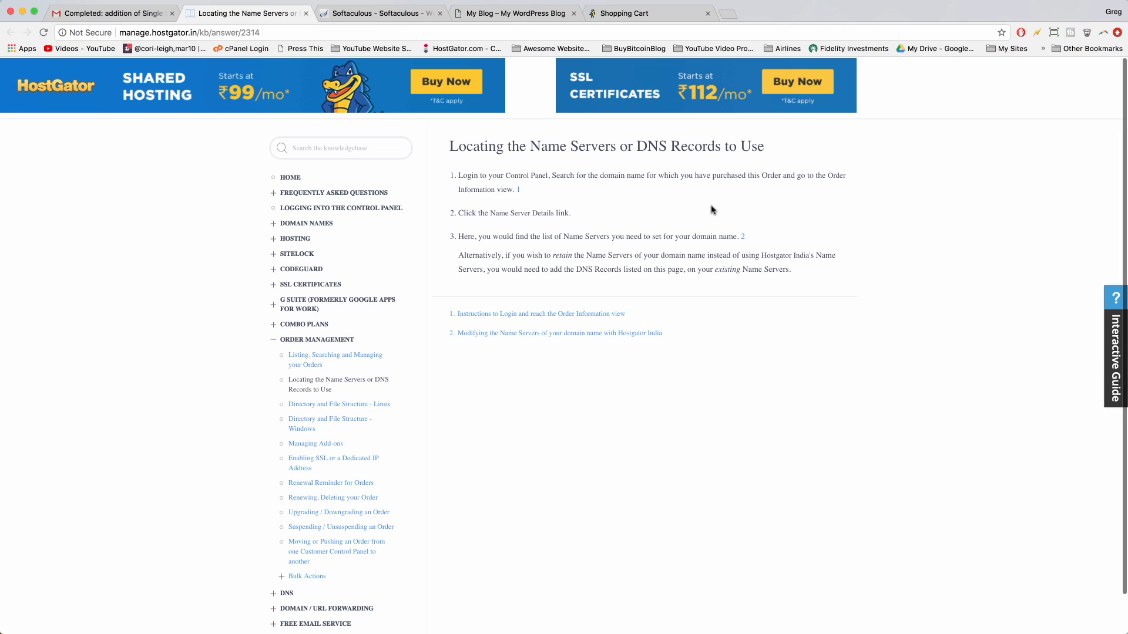
{"action": "left_click", "coordinate": [306, 13]}
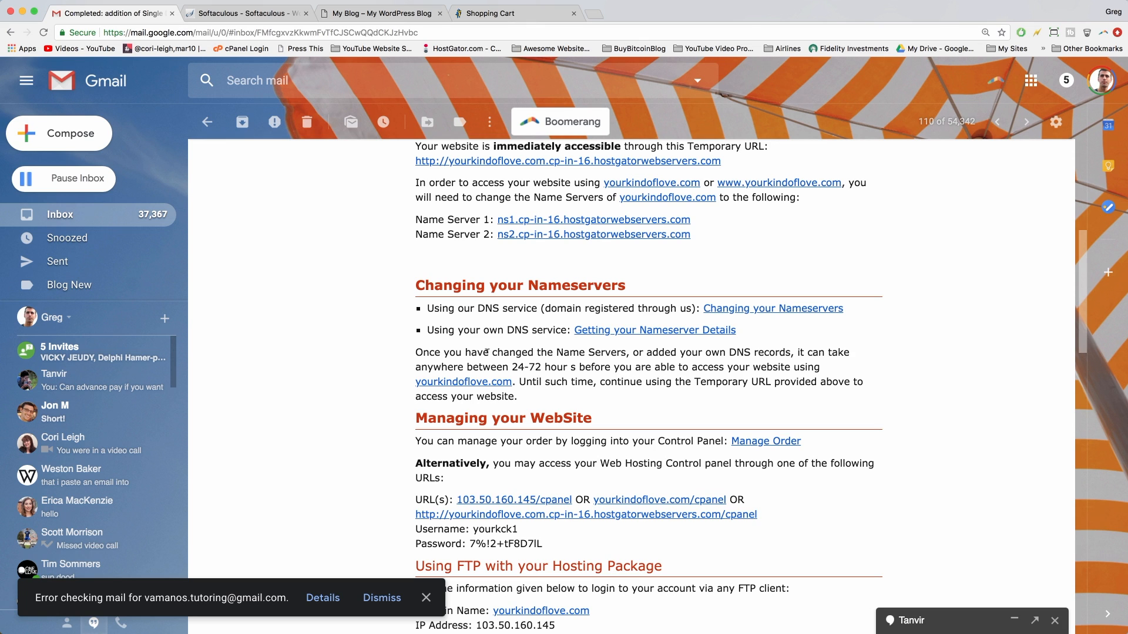
- Glance at the new blog, then highlight the administrative URL on the installation success page
{"action": "left_click", "coordinate": [381, 13]}
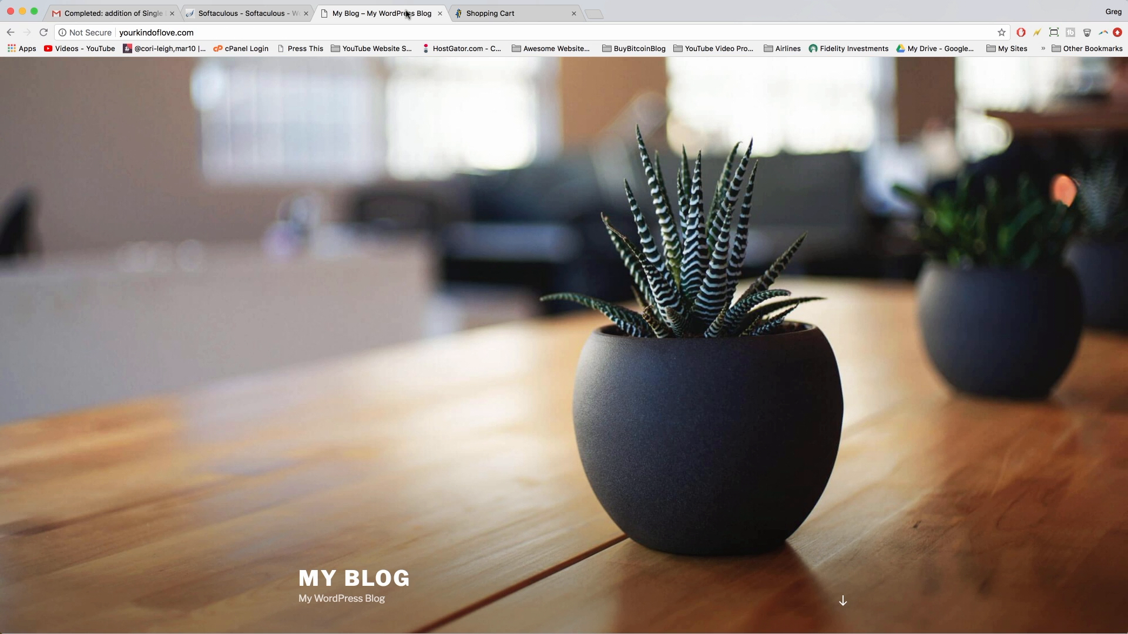
{"action": "scroll", "coordinate": [597, 335], "scroll_direction": "down", "scroll_amount": 10}
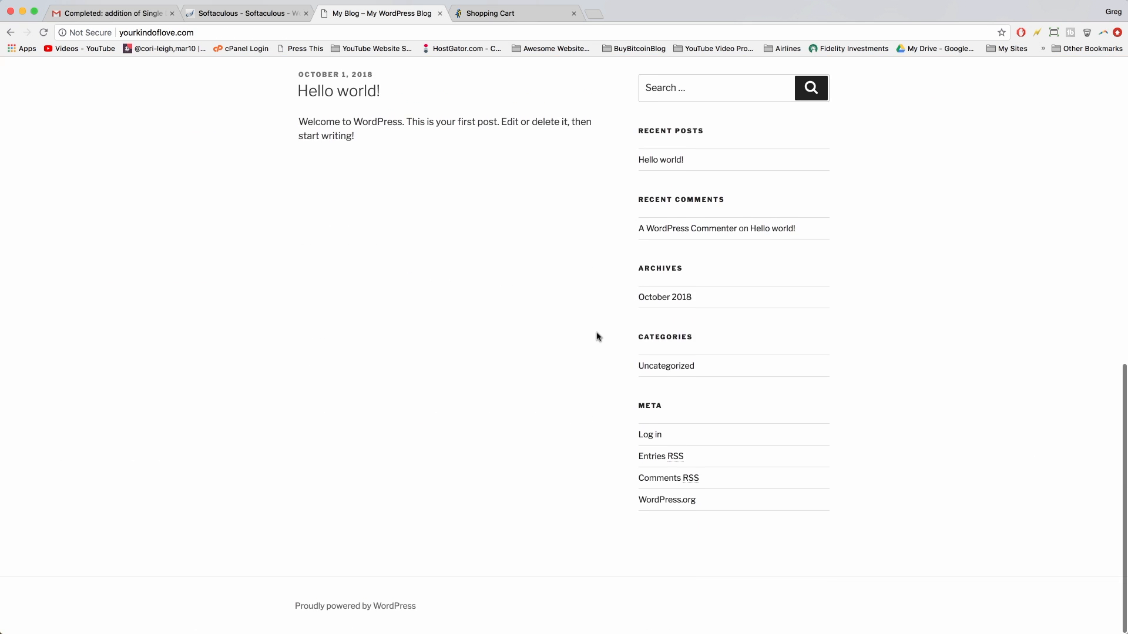
{"action": "scroll", "coordinate": [597, 335], "scroll_direction": "up", "scroll_amount": 10}
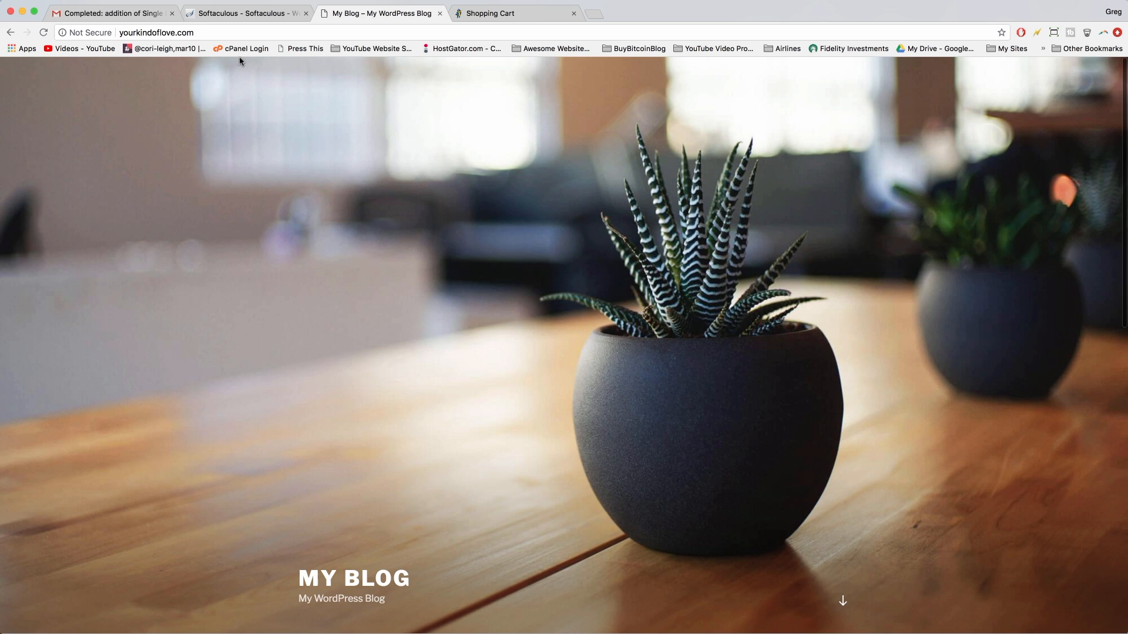
{"action": "left_click", "coordinate": [262, 15]}
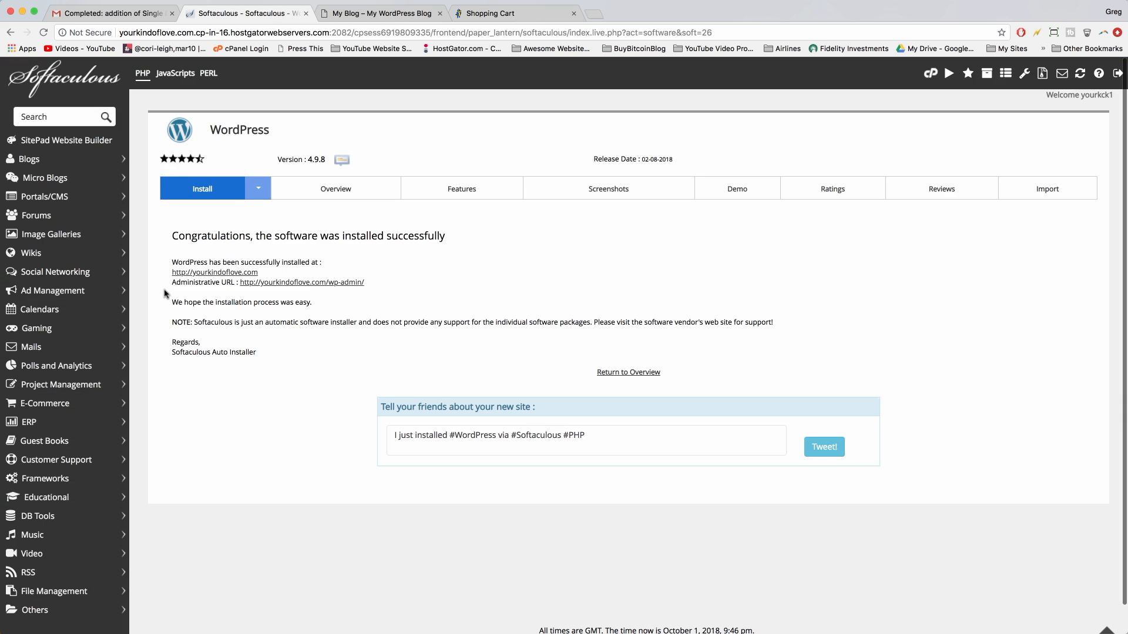
{"action": "left_click_drag", "start_coordinate": [172, 282], "coordinate": [236, 281]}
- Load yourkindoflove.com/wp-admin in the blog tab to reach the WordPress login form
{"action": "left_click", "coordinate": [370, 14]}
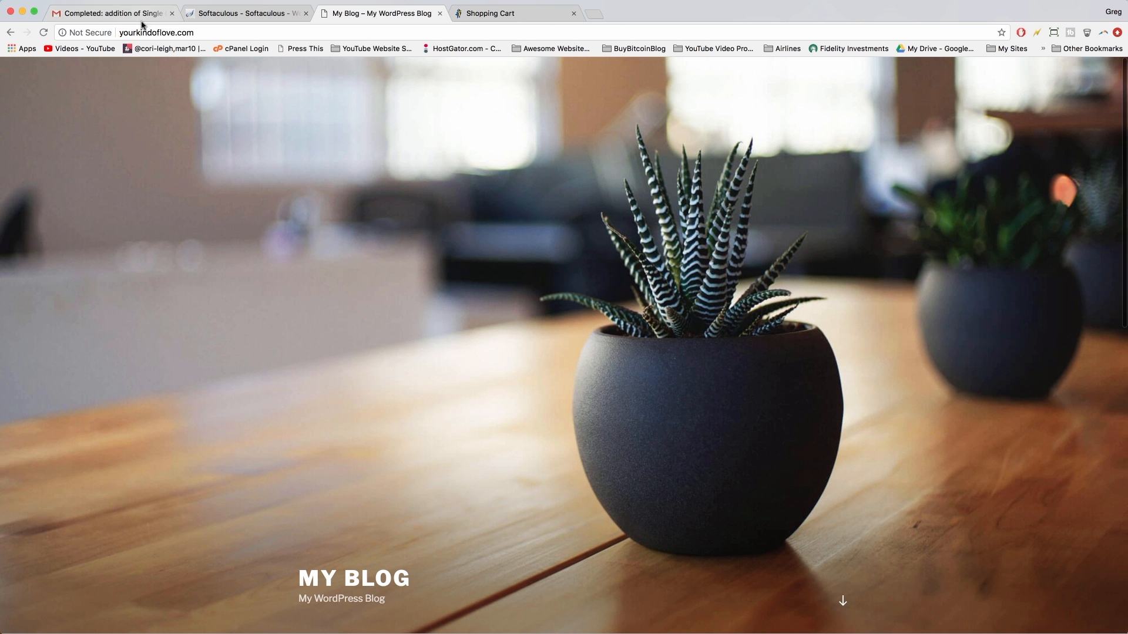
{"action": "left_click", "coordinate": [212, 31]}
{"action": "left_click", "coordinate": [212, 31]}
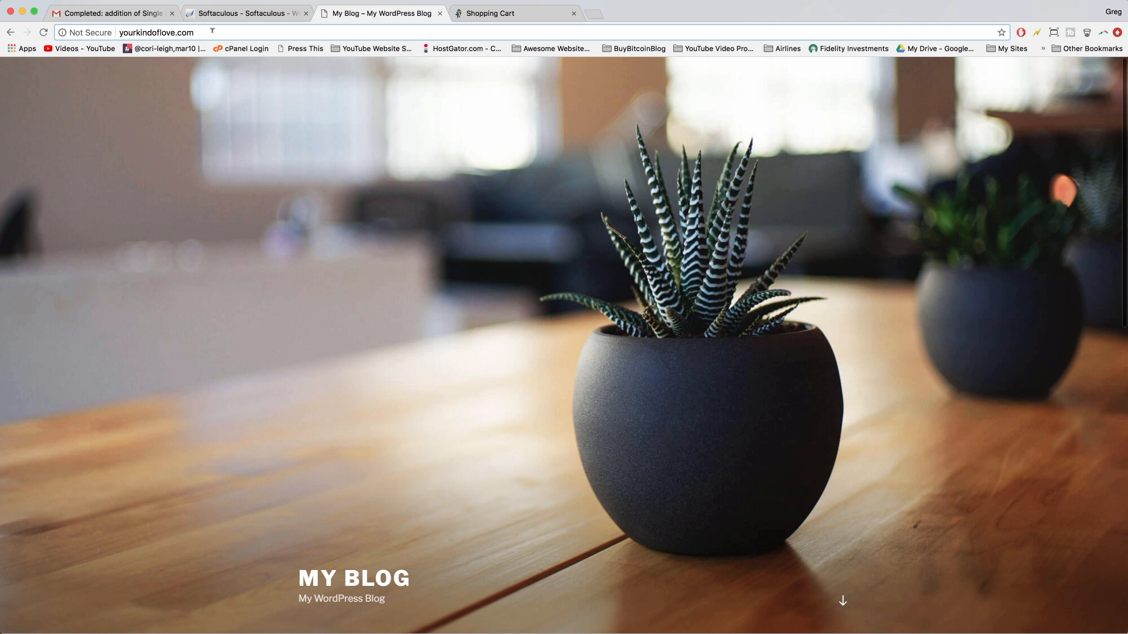
{"action": "type", "text": "/"}
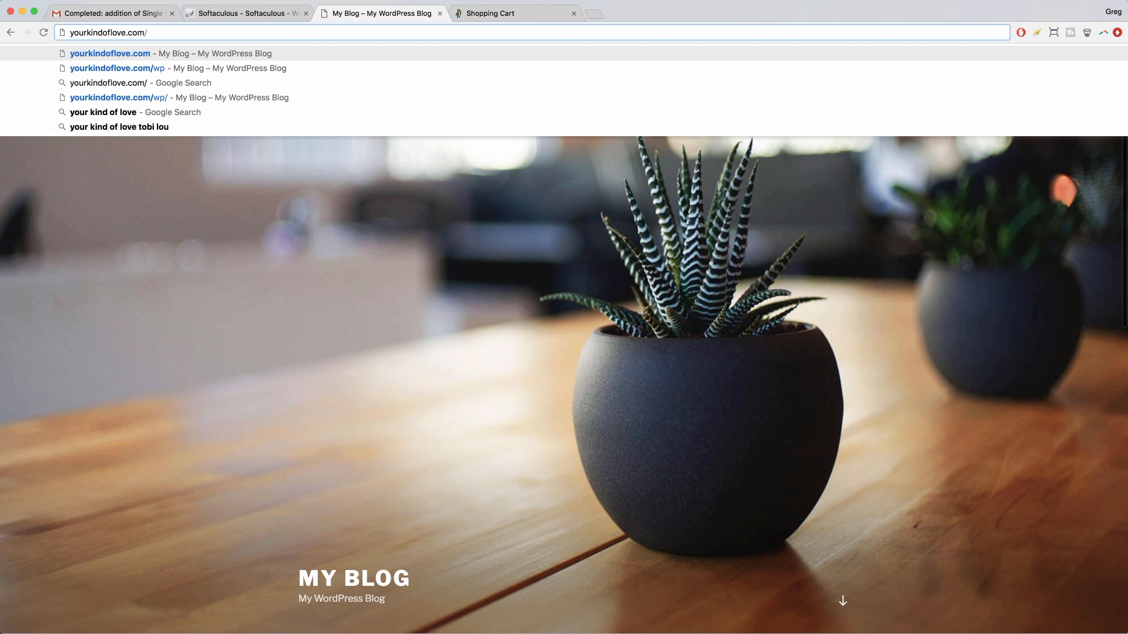
{"action": "type", "text": "wp-admin"}
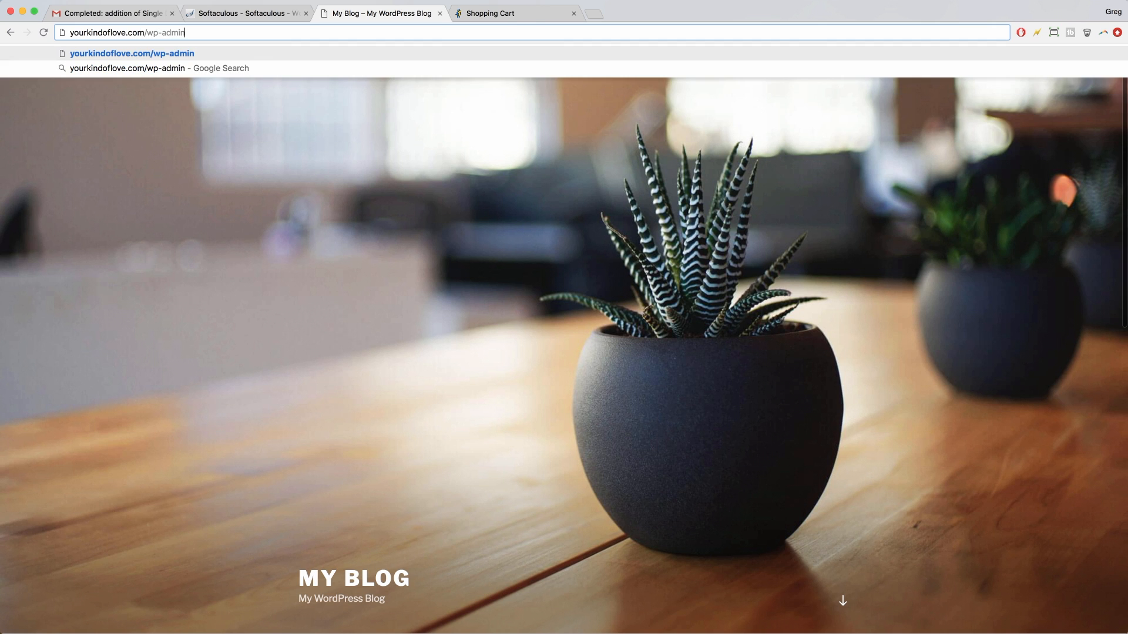
{"action": "key", "text": "Return"}
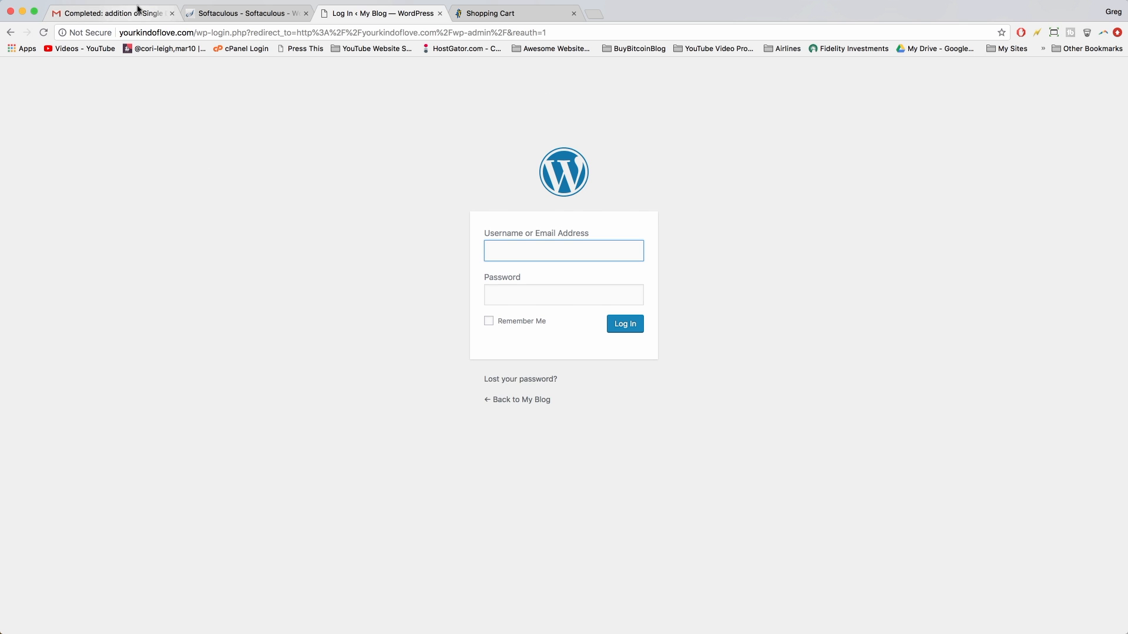
{"action": "left_click", "coordinate": [118, 14]}
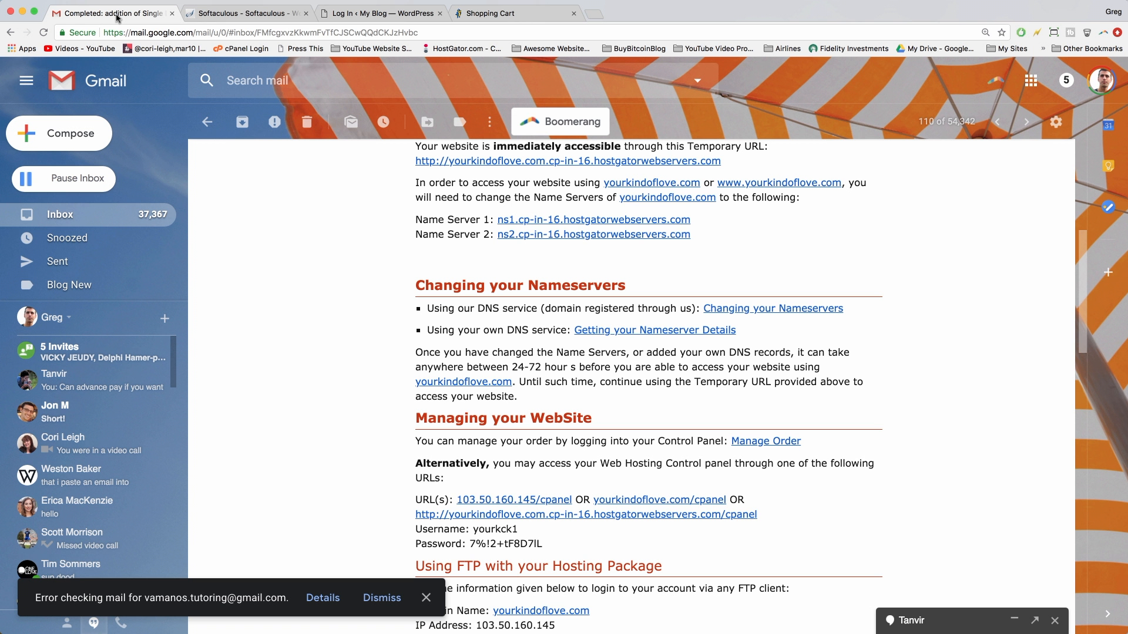
- Find the New Installation of WordPress e-mail in Spam and read through it
{"action": "left_click", "coordinate": [56, 213]}
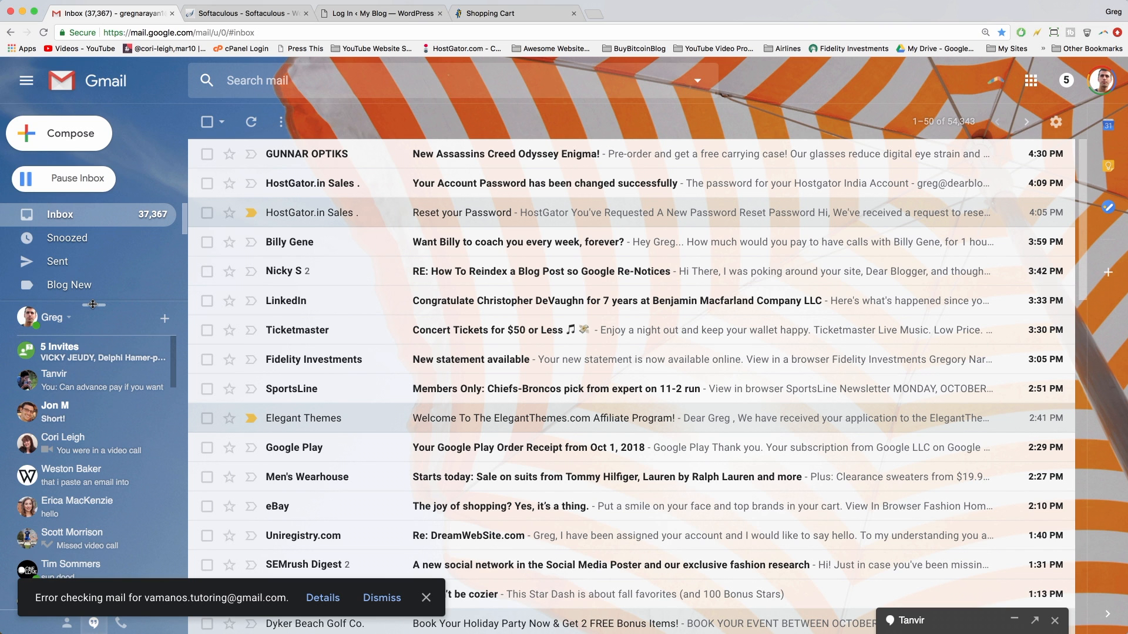
{"action": "left_click_drag", "start_coordinate": [93, 305], "coordinate": [93, 587]}
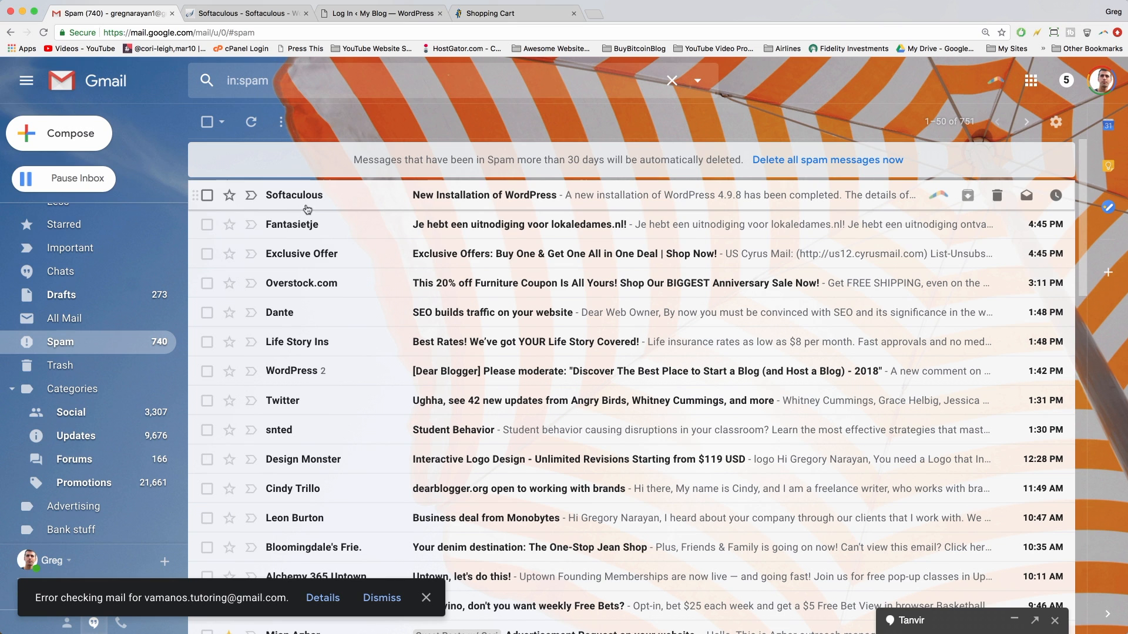
{"action": "left_click", "coordinate": [574, 199]}
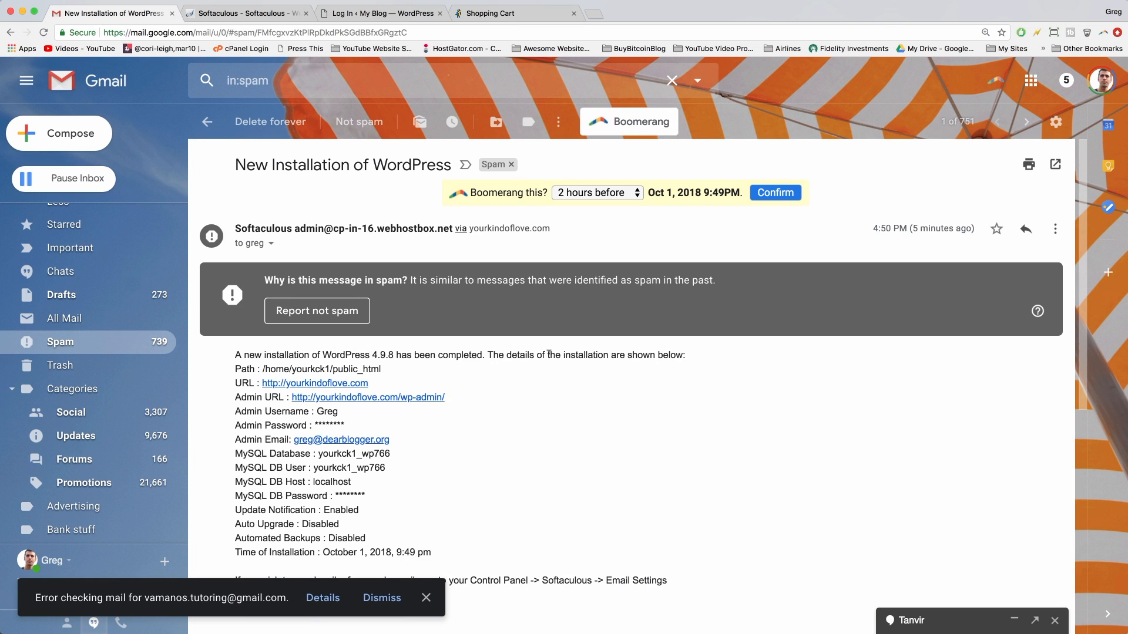
{"action": "scroll", "coordinate": [550, 354], "scroll_direction": "down", "scroll_amount": 1}
{"action": "scroll", "coordinate": [549, 357], "scroll_direction": "down", "scroll_amount": 2}
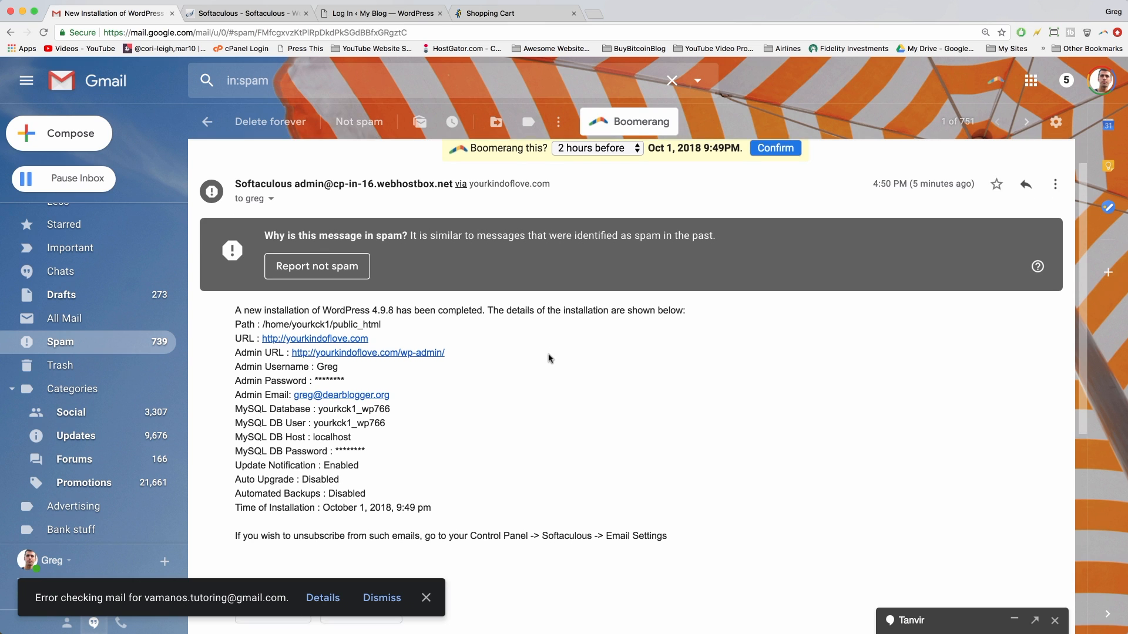
{"action": "scroll", "coordinate": [550, 358], "scroll_direction": "down", "scroll_amount": 1}
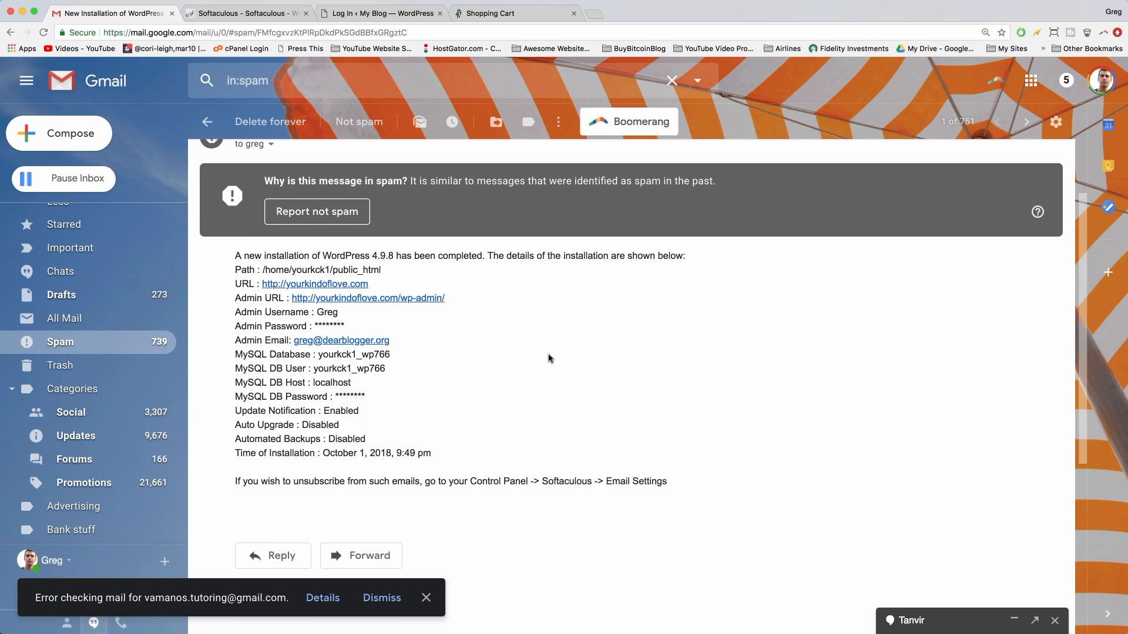
{"action": "scroll", "coordinate": [549, 359], "scroll_direction": "down", "scroll_amount": 2}
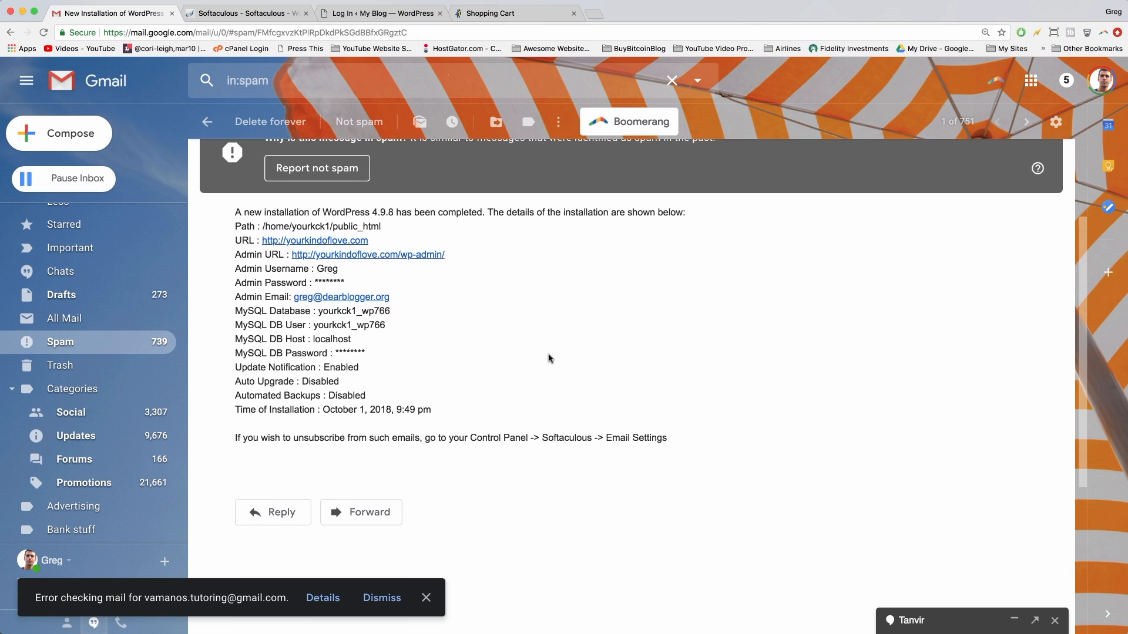
{"action": "scroll", "coordinate": [550, 358], "scroll_direction": "up", "scroll_amount": 3}
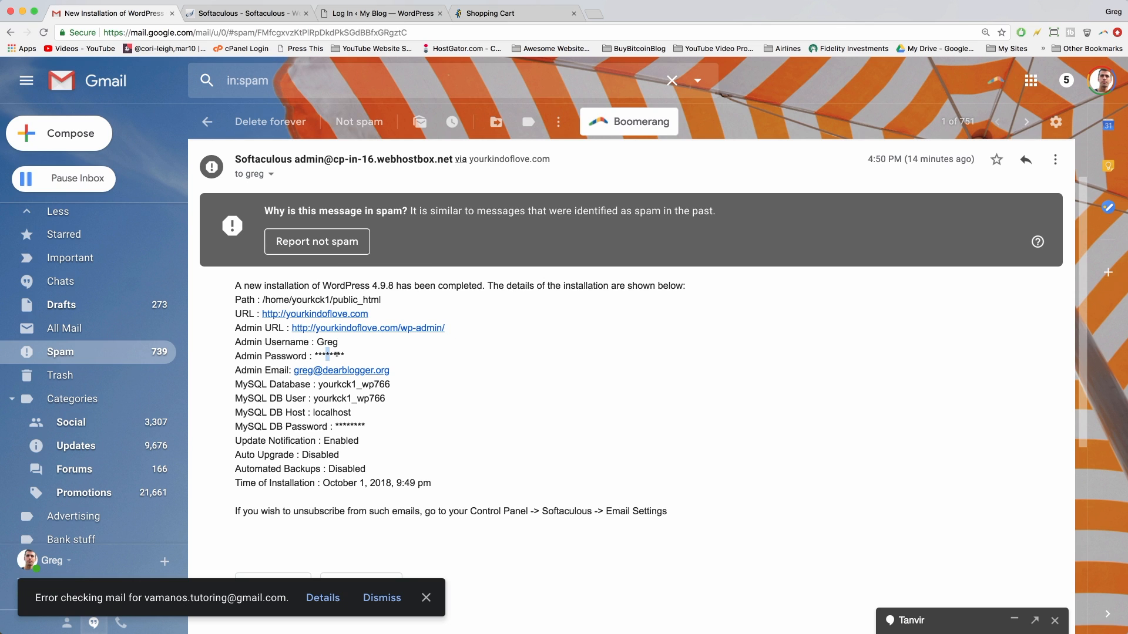
- Check the e-mail's Admin Password line, then report the e-mail as not spam
{"action": "triple_click", "coordinate": [327, 355]}
{"action": "left_click_drag", "start_coordinate": [340, 355], "coordinate": [312, 353]}
{"action": "left_click", "coordinate": [339, 353]}
{"action": "scroll", "coordinate": [323, 305], "scroll_direction": "up", "scroll_amount": 1}
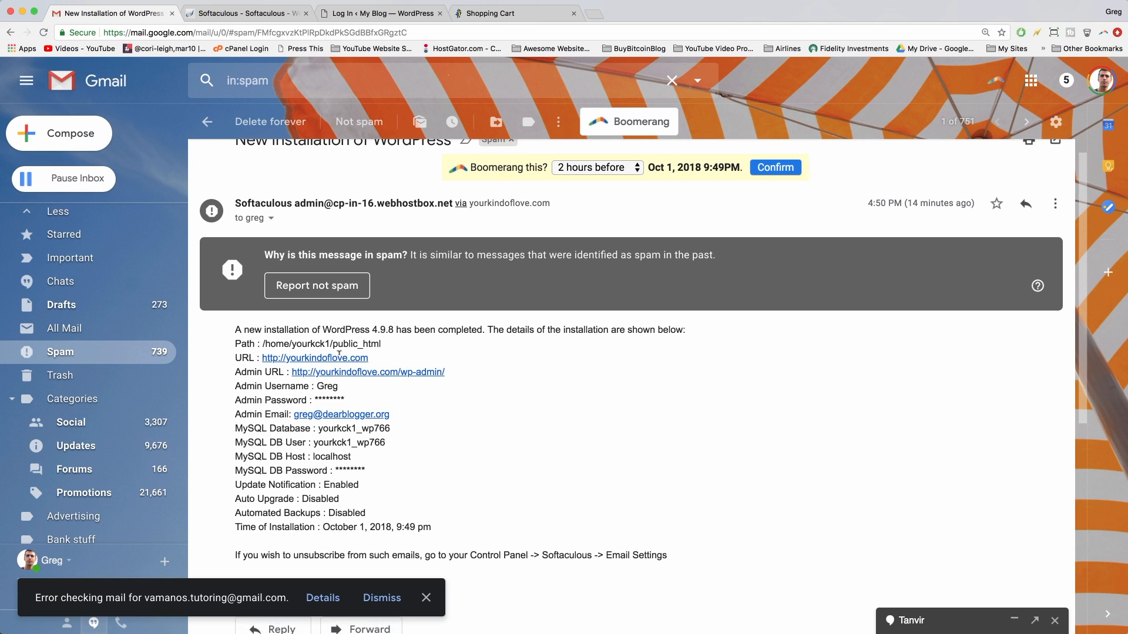
{"action": "left_click", "coordinate": [322, 298]}
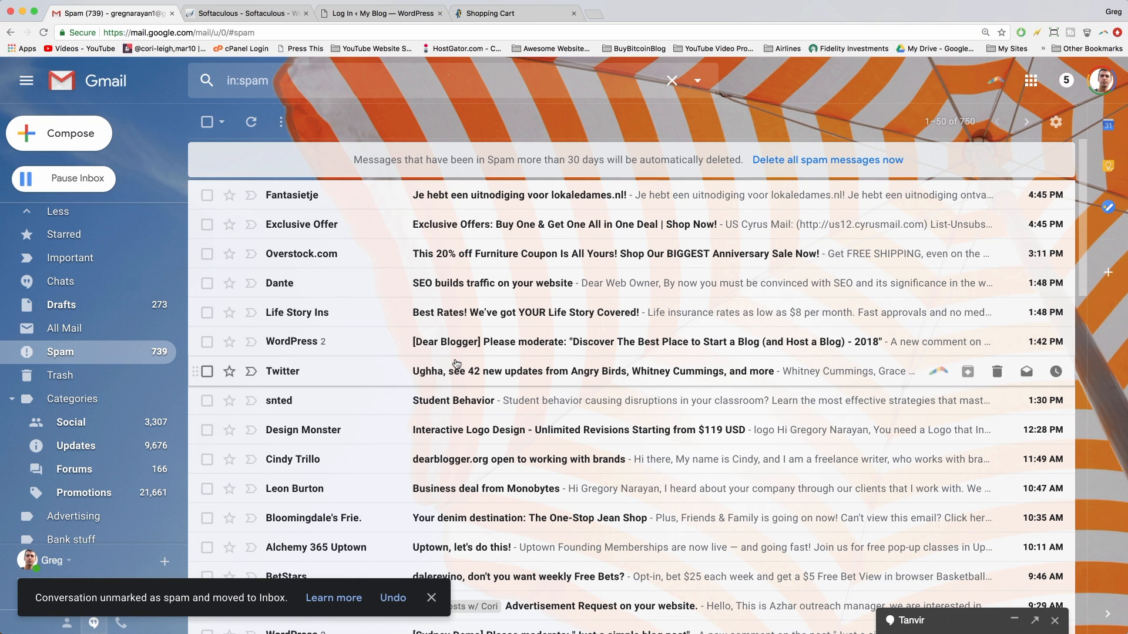
- Enter the admin username and password on the WordPress login form, then return to the Softaculous success page
{"action": "left_click", "coordinate": [382, 13]}
{"action": "type", "text": "Greg"}
{"action": "key", "text": "Tab"}
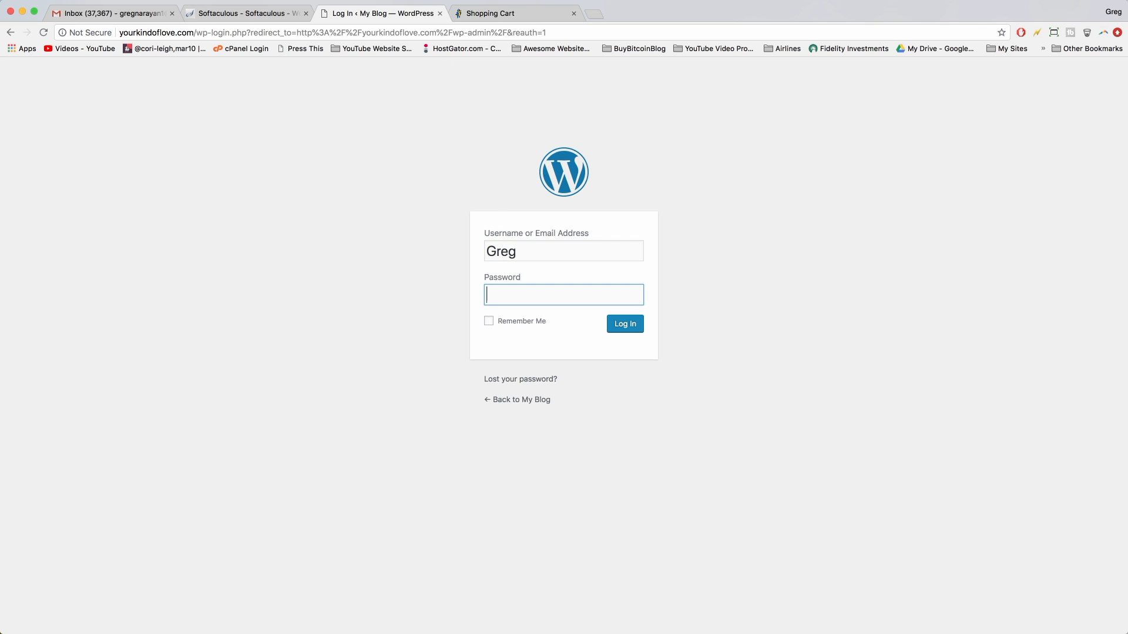
{"action": "type", "text": "••••••••••••"}
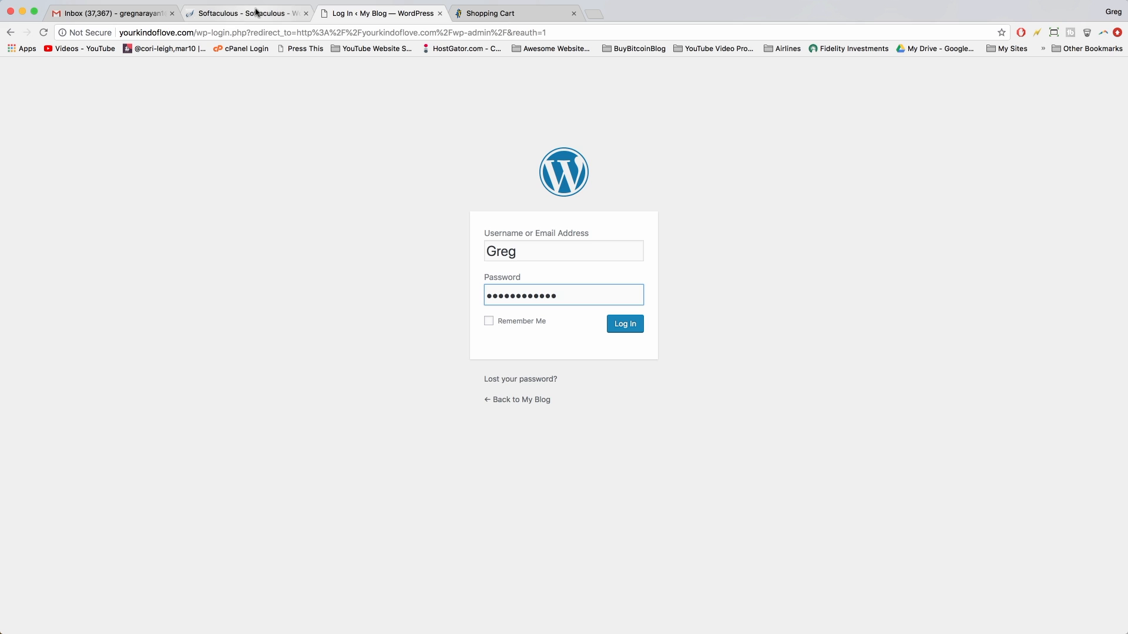
{"action": "left_click", "coordinate": [256, 14]}
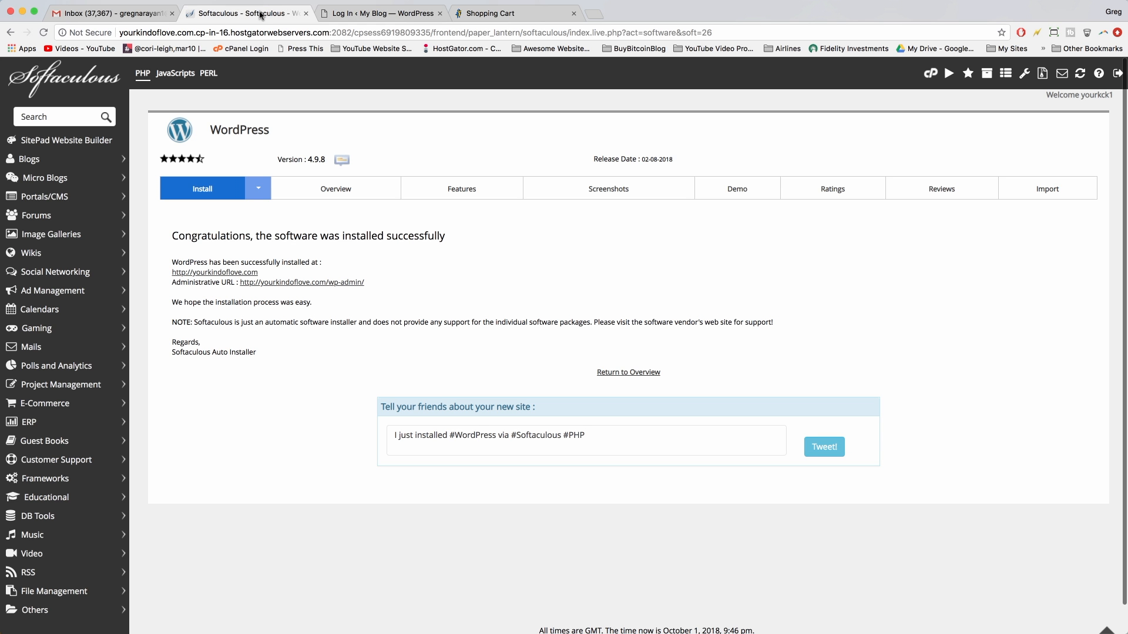
- Re-authenticate Softaculous with the cPanel password and open the Installations list
{"action": "left_click", "coordinate": [71, 85]}
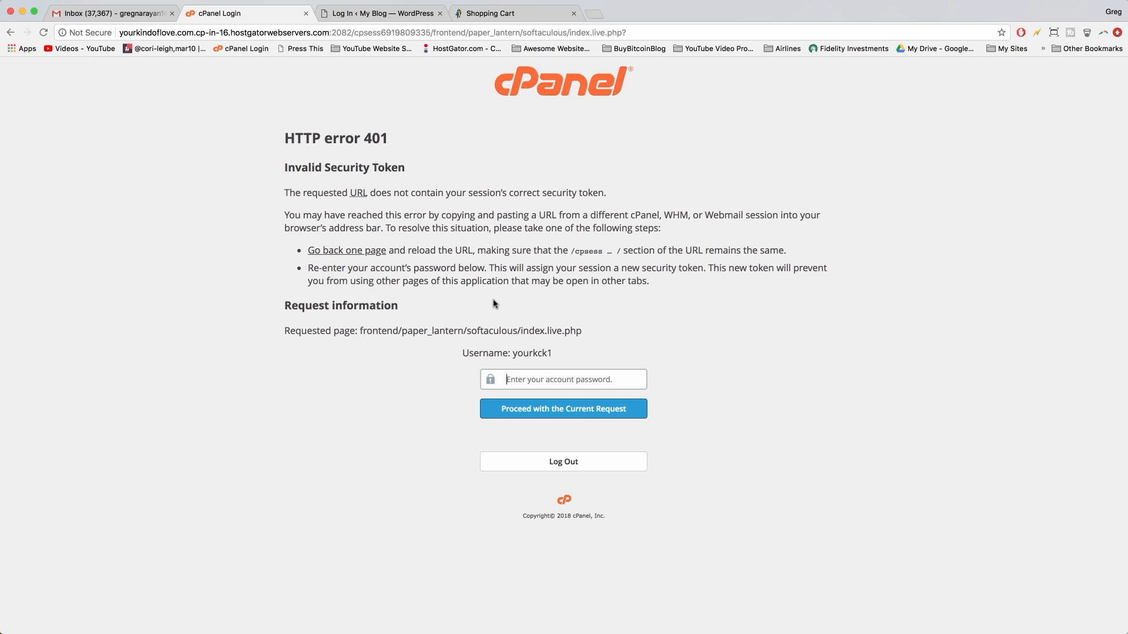
{"action": "key", "text": "super+v"}
{"action": "left_click", "coordinate": [543, 411]}
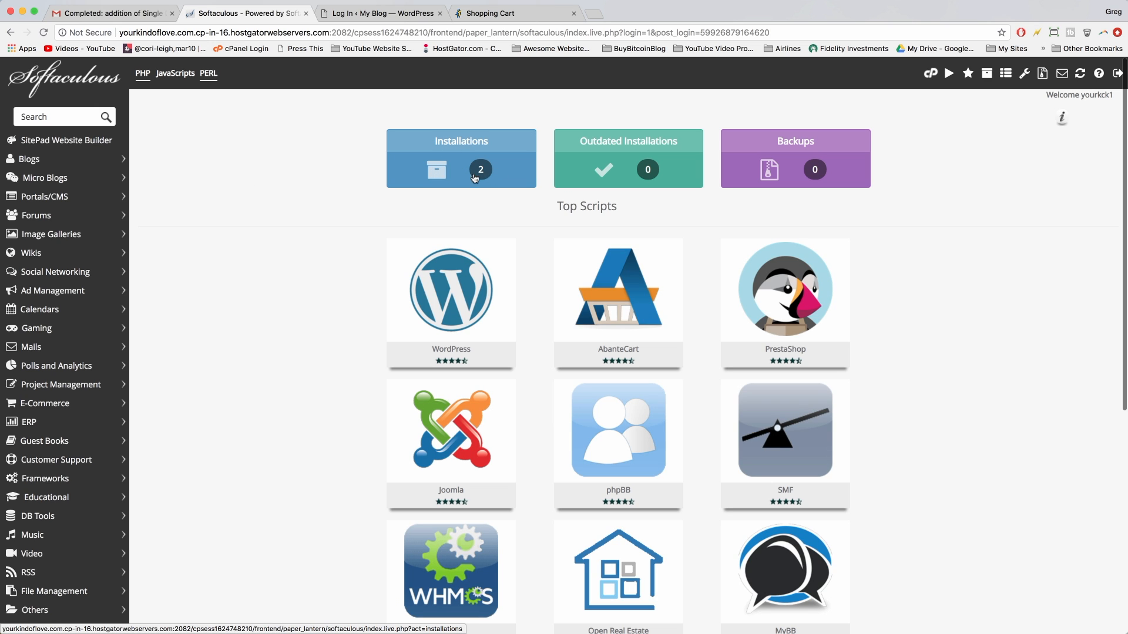
{"action": "left_click", "coordinate": [478, 147]}
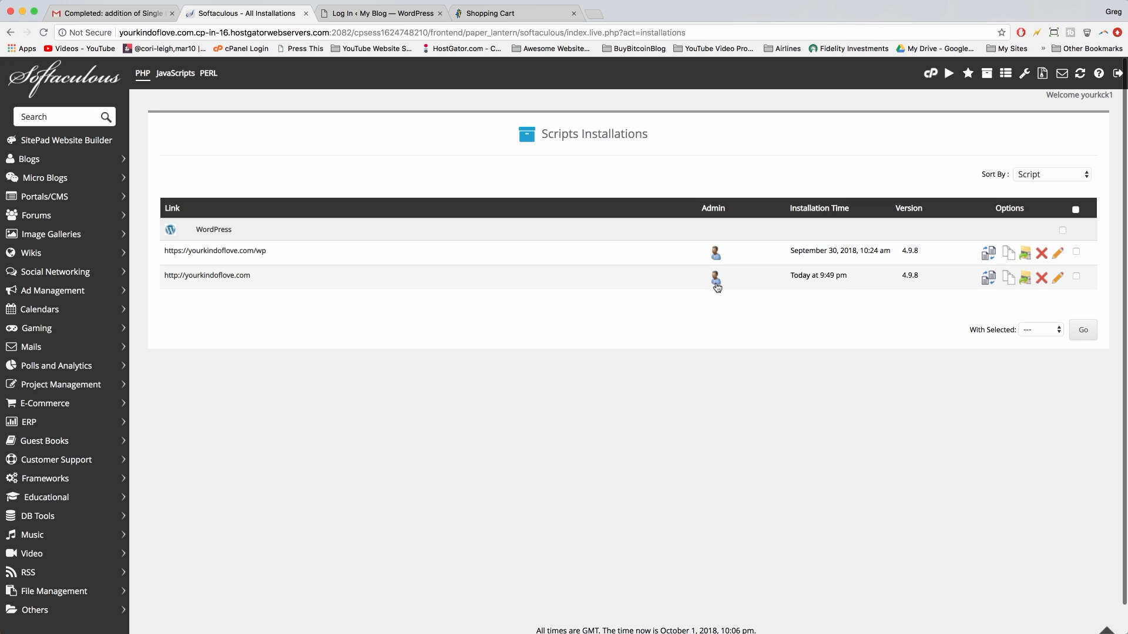
- Open the yourkindoflove.com installation's edit details and review its Admin Account password settings
{"action": "left_click", "coordinate": [1058, 280]}
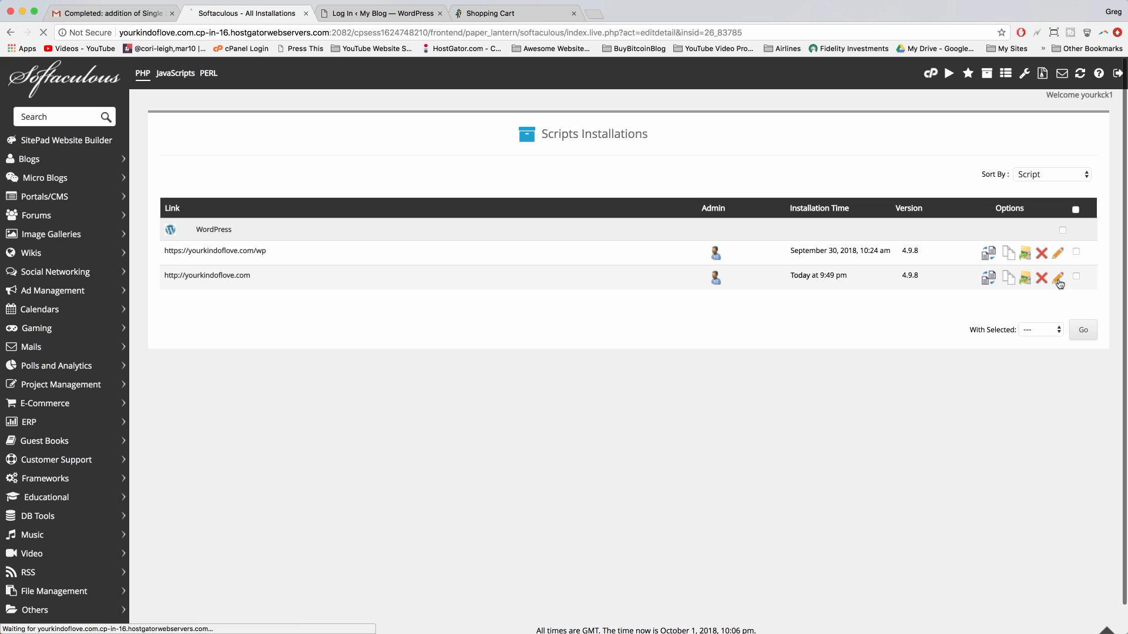
{"action": "scroll", "coordinate": [478, 379], "scroll_direction": "down", "scroll_amount": 7}
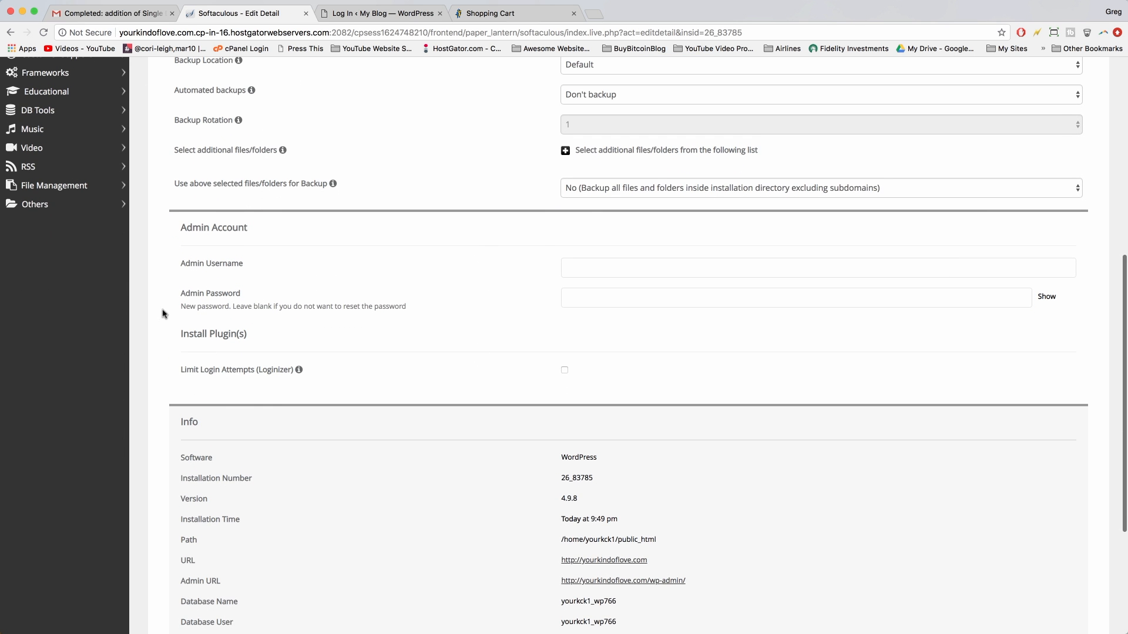
{"action": "left_click_drag", "start_coordinate": [181, 305], "coordinate": [246, 306]}
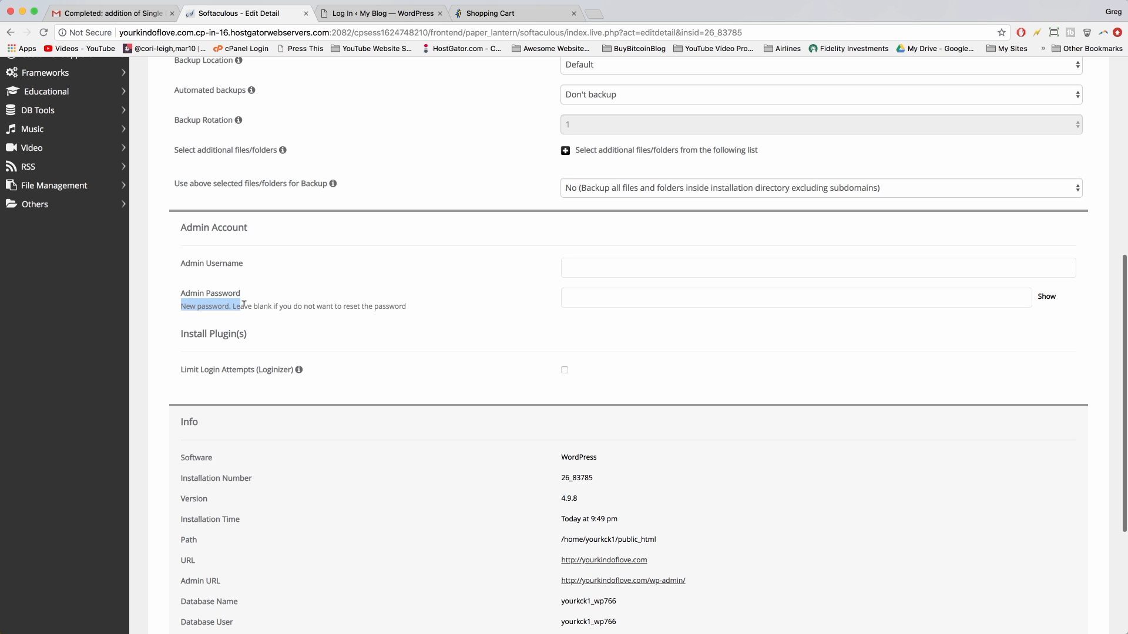
{"action": "left_click", "coordinate": [579, 297]}
{"action": "scroll", "coordinate": [503, 311], "scroll_direction": "down", "scroll_amount": 4}
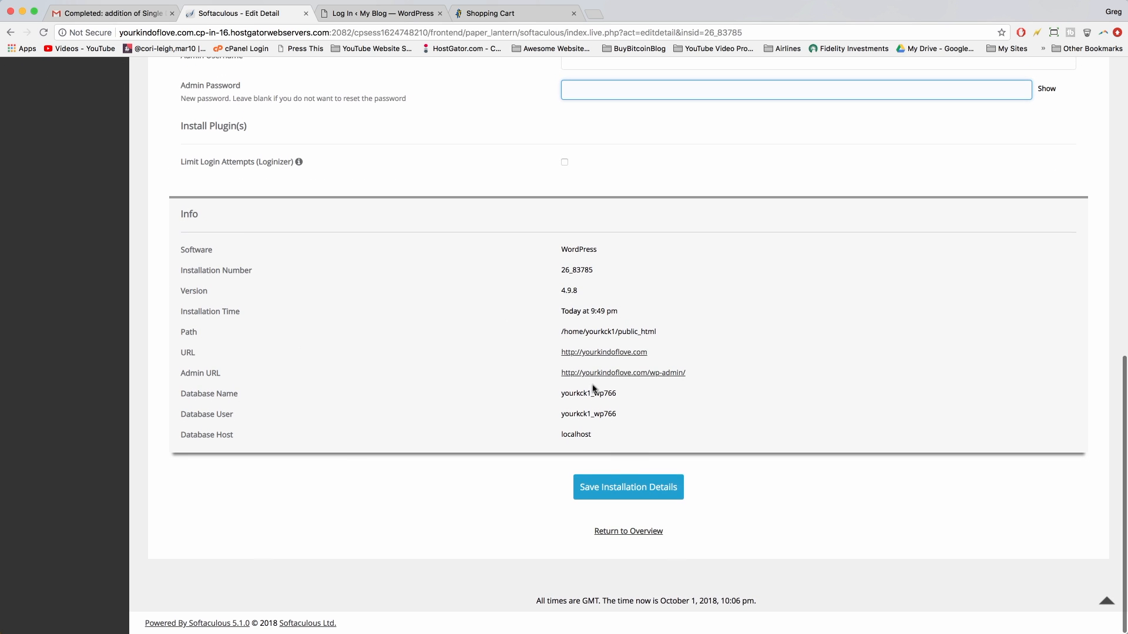
- Tick Remember Me on the WordPress login form and submit the admin sign-in
{"action": "left_click", "coordinate": [394, 15]}
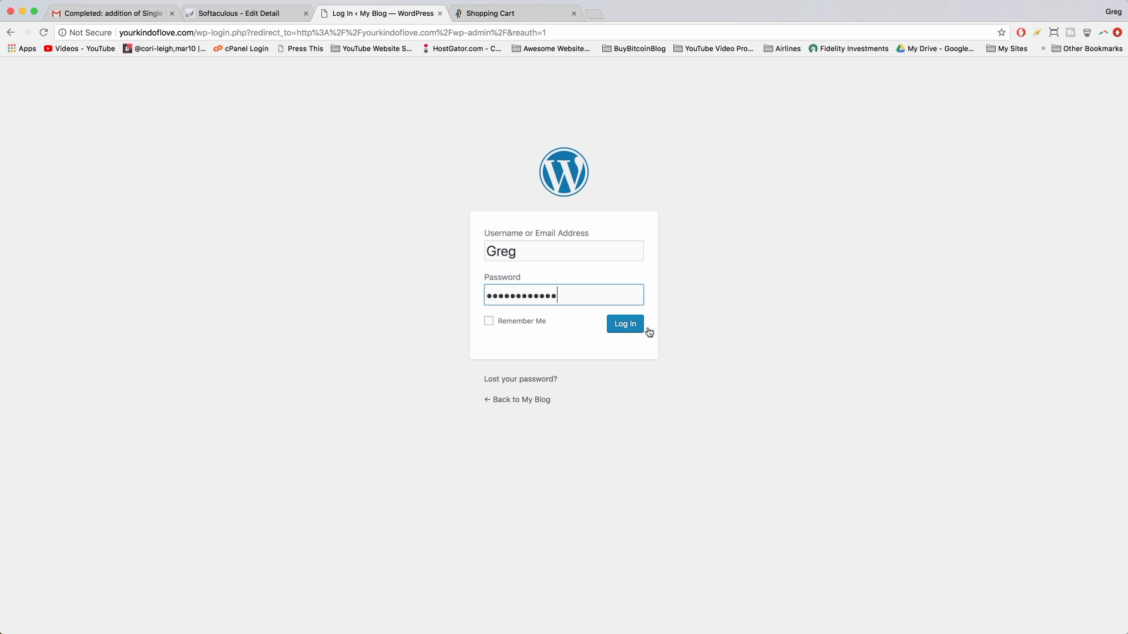
{"action": "key", "text": "Tab"}
{"action": "key", "text": "Tab"}
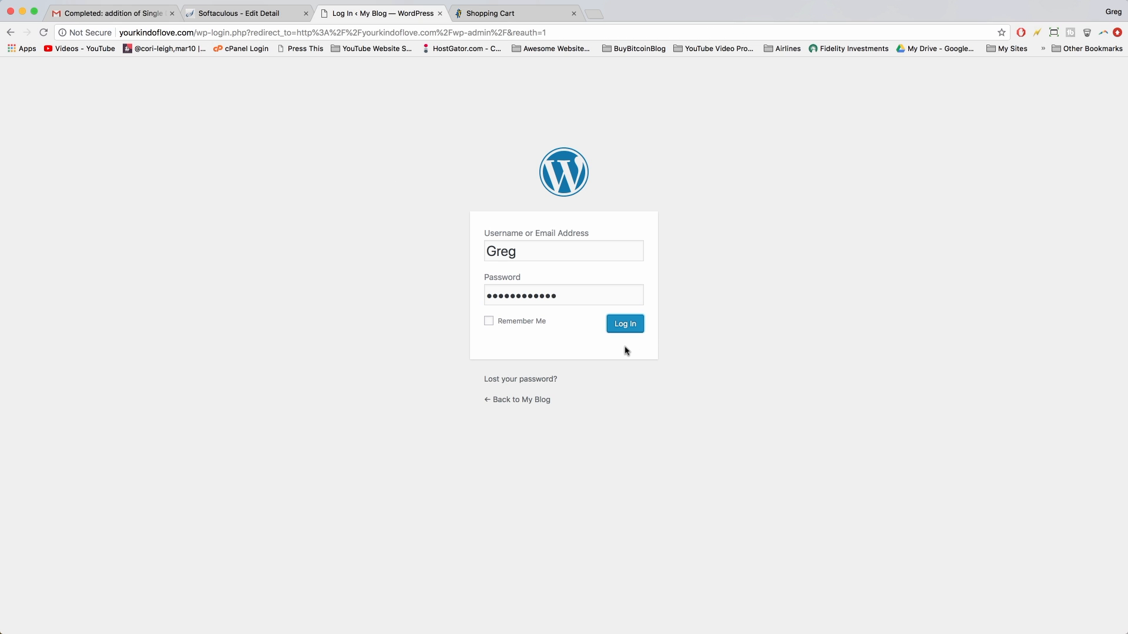
{"action": "key", "text": "shift+Tab"}
{"action": "left_click", "coordinate": [488, 322]}
{"action": "left_click", "coordinate": [625, 328]}
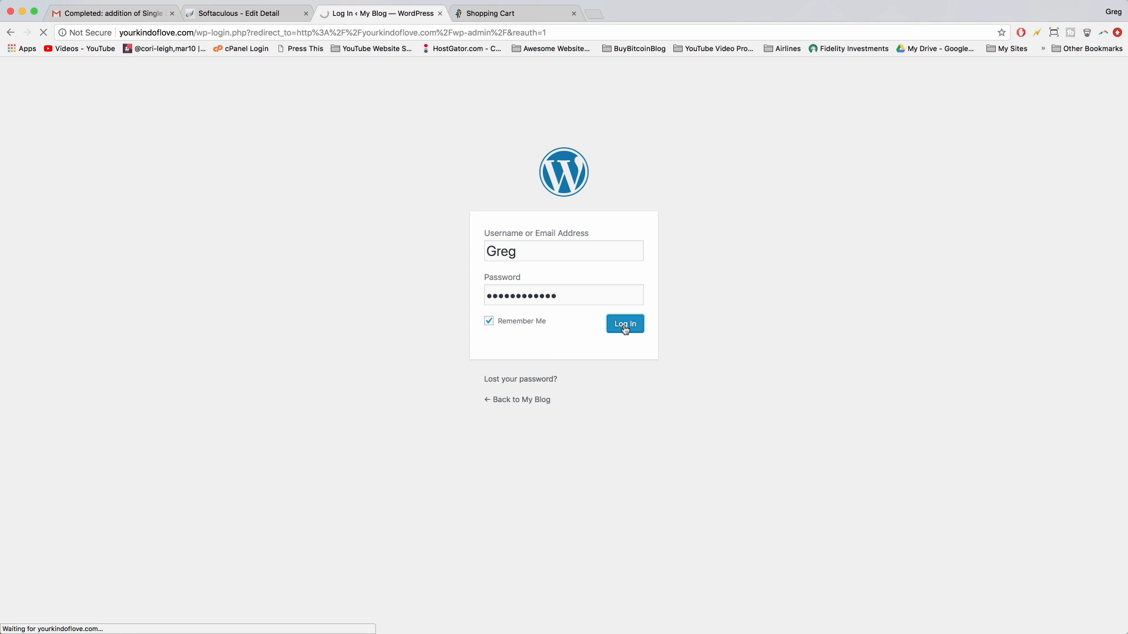
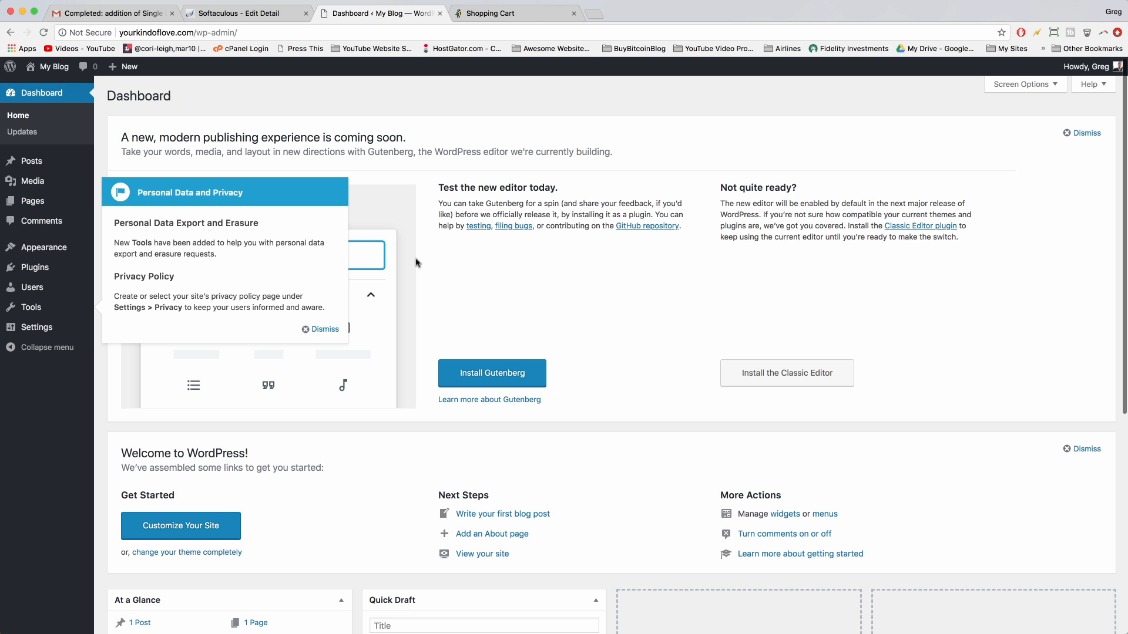
- Dismiss the Personal Data and Privacy pointer and look over the Dashboard
{"action": "left_click", "coordinate": [323, 330]}
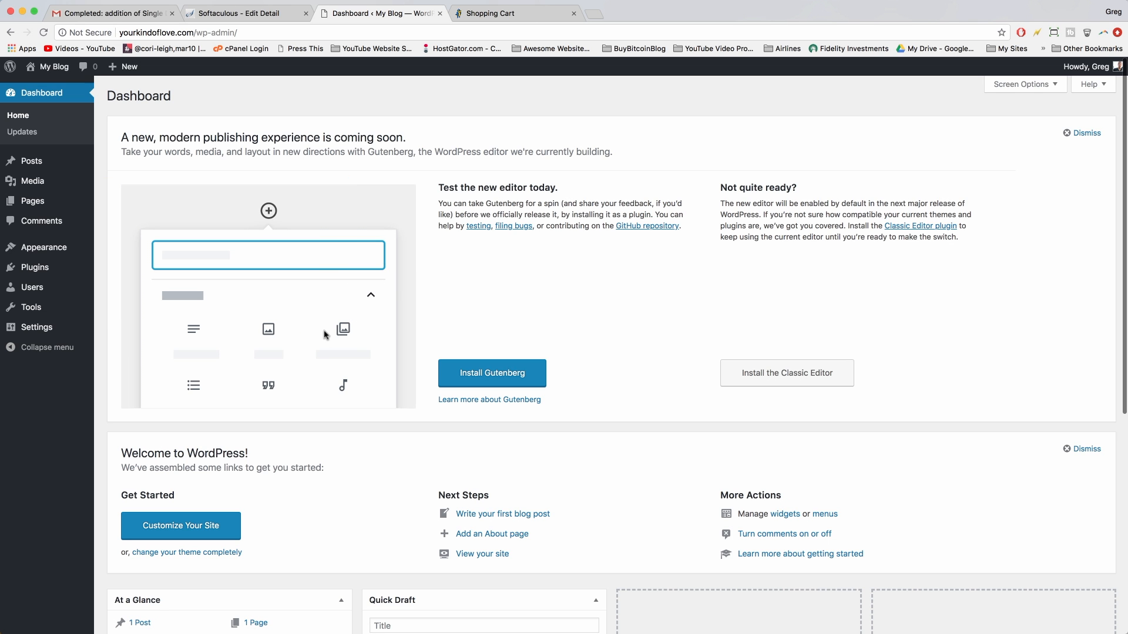
{"action": "scroll", "coordinate": [405, 291], "scroll_direction": "down", "scroll_amount": 6}
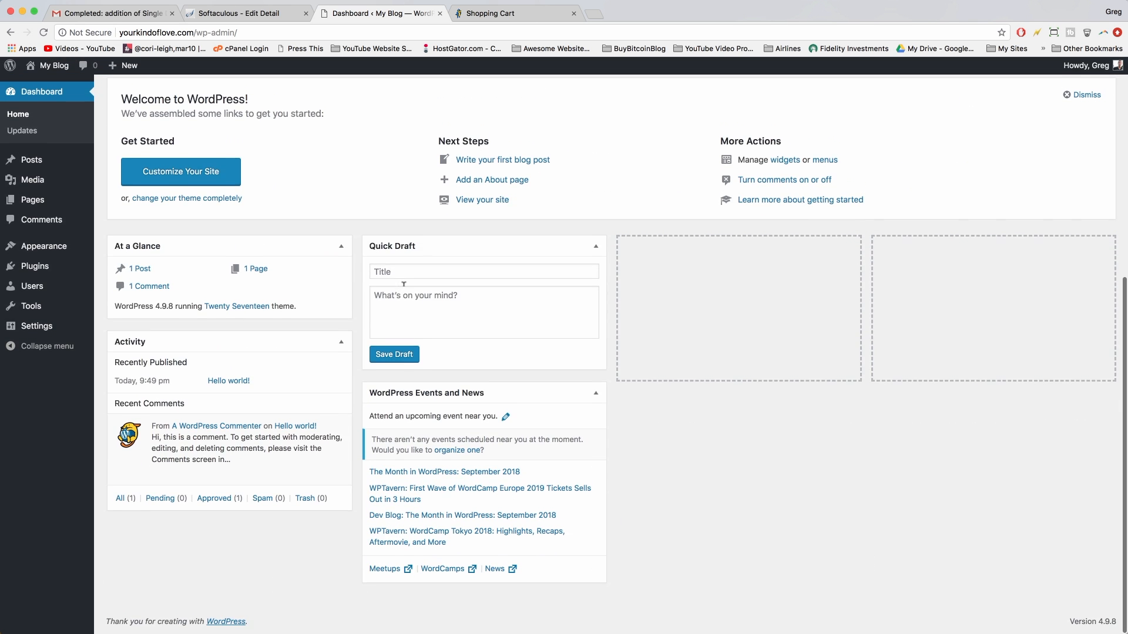
{"action": "scroll", "coordinate": [403, 283], "scroll_direction": "up", "scroll_amount": 6}
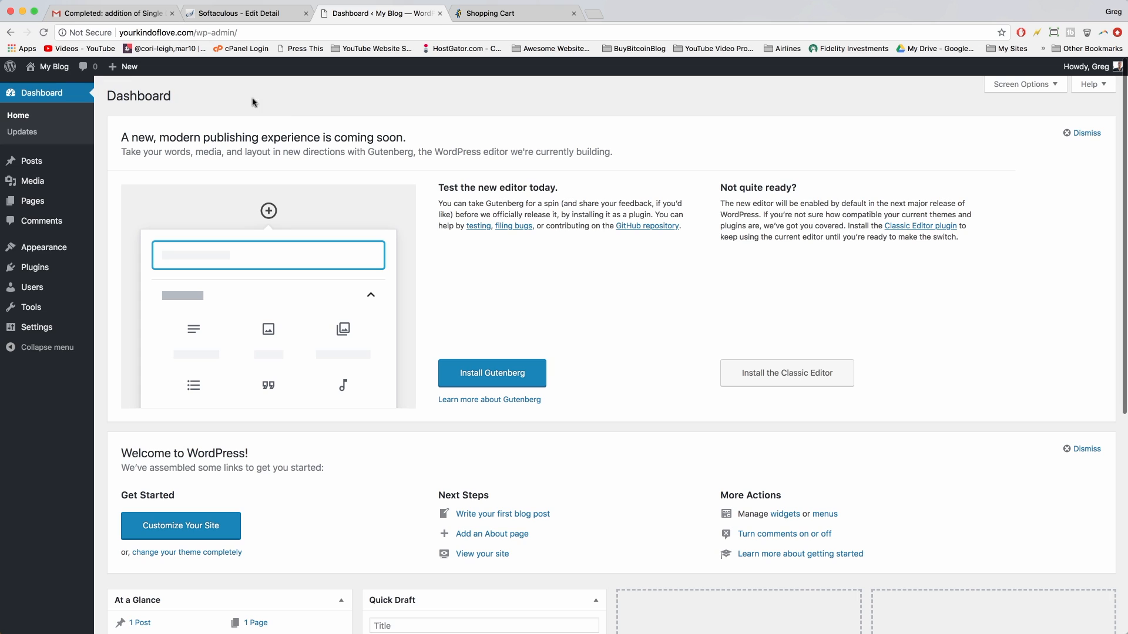
{"action": "left_click", "coordinate": [52, 68]}
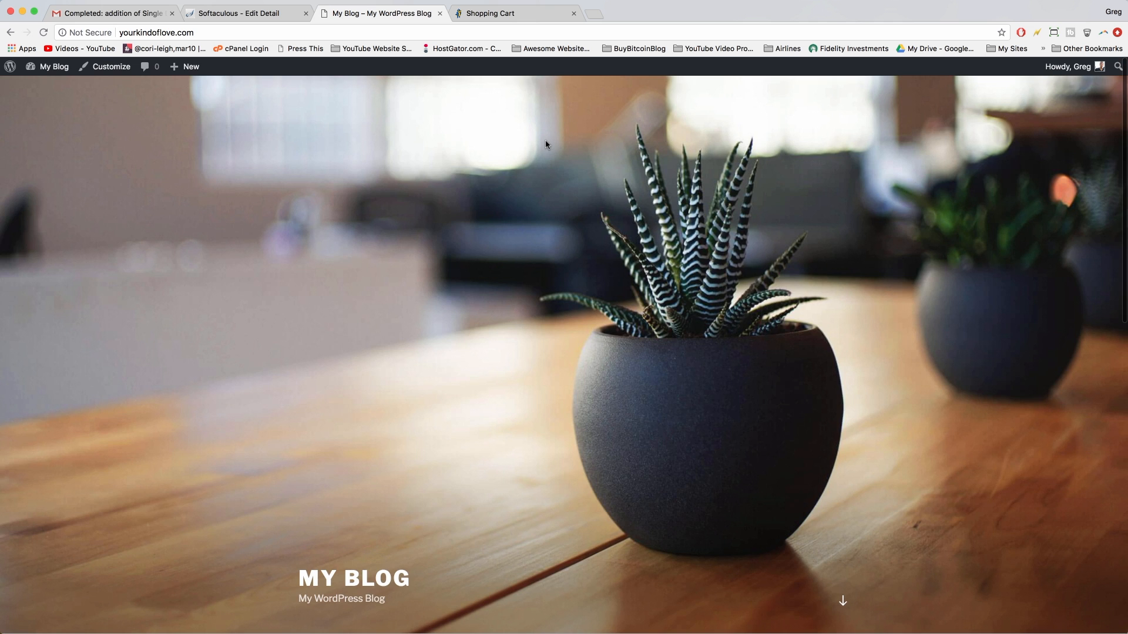
{"action": "scroll", "coordinate": [337, 209], "scroll_direction": "down", "scroll_amount": 8}
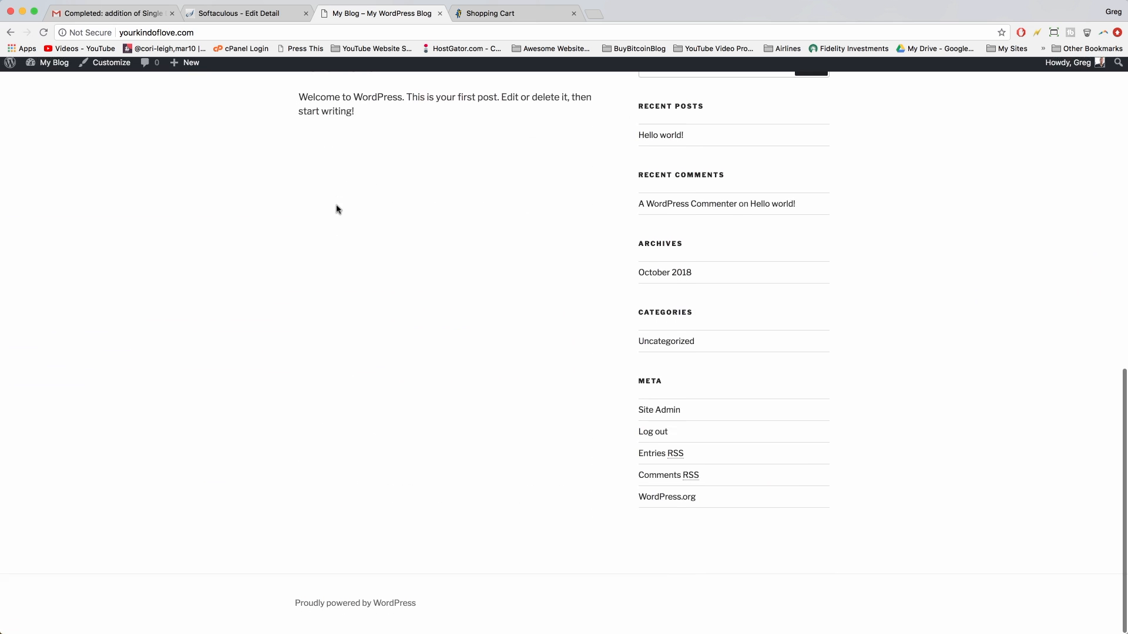
{"action": "scroll", "coordinate": [335, 209], "scroll_direction": "up", "scroll_amount": 12}
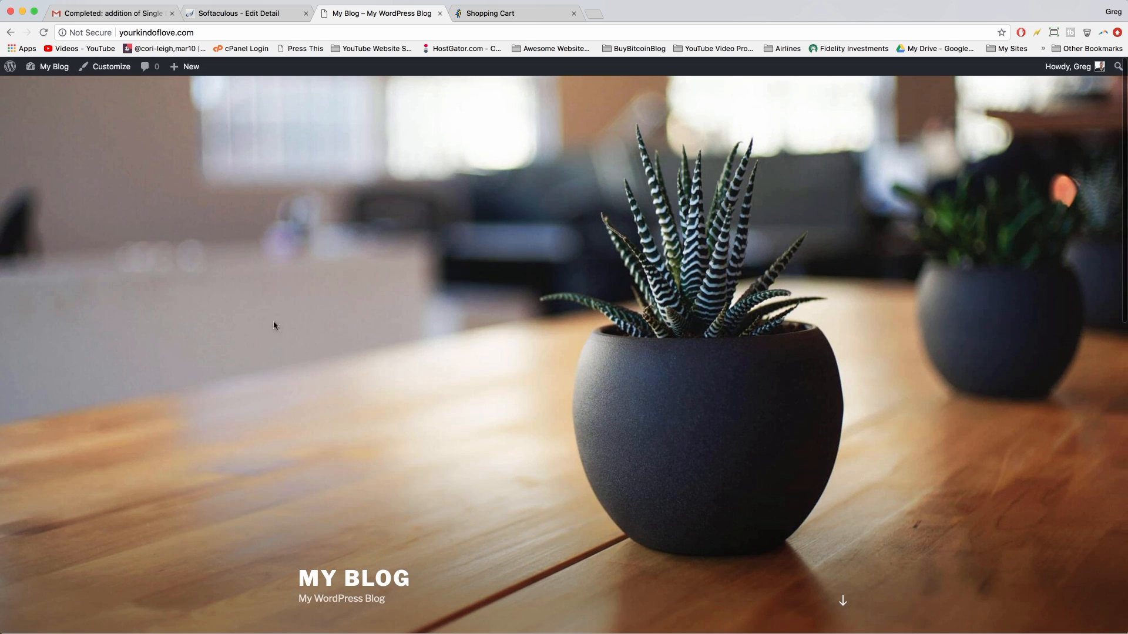
{"action": "scroll", "coordinate": [638, 127], "scroll_direction": "down", "scroll_amount": 8}
{"action": "scroll", "coordinate": [637, 126], "scroll_direction": "up", "scroll_amount": 12}
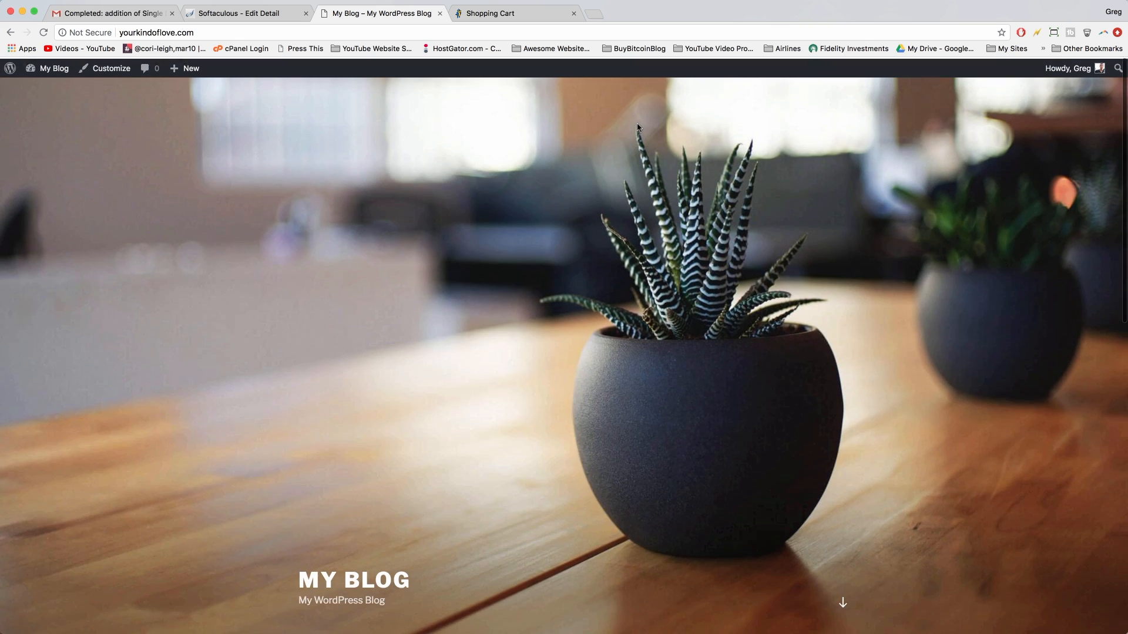
{"action": "scroll", "coordinate": [516, 161], "scroll_direction": "down", "scroll_amount": 6}
{"action": "scroll", "coordinate": [599, 471], "scroll_direction": "up", "scroll_amount": 8}
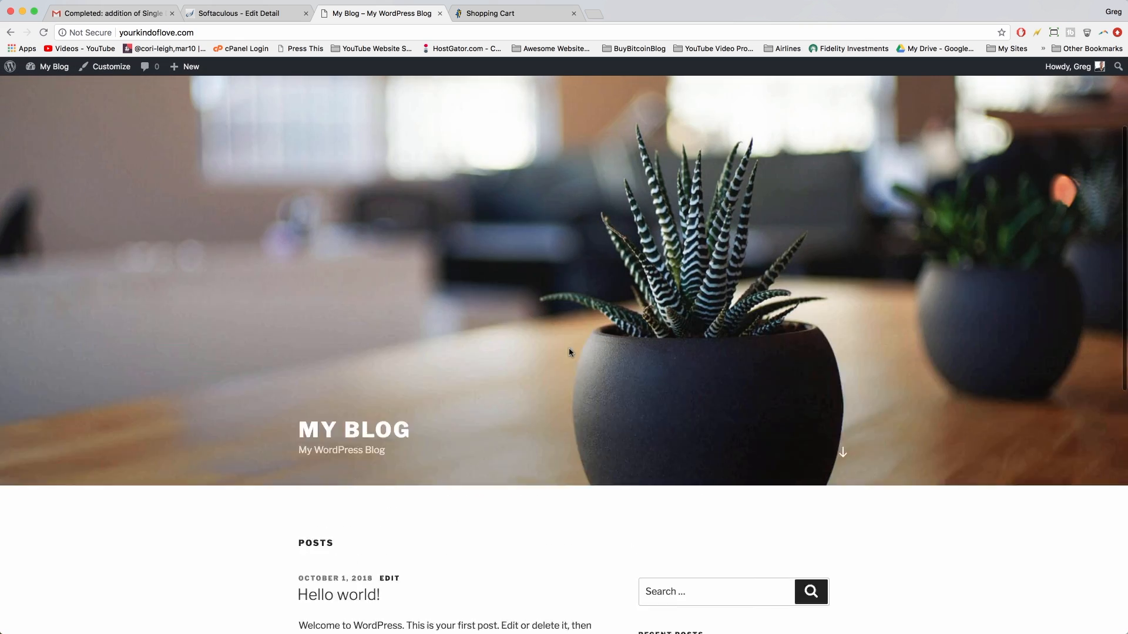
{"action": "mouse_move", "coordinate": [60, 72]}
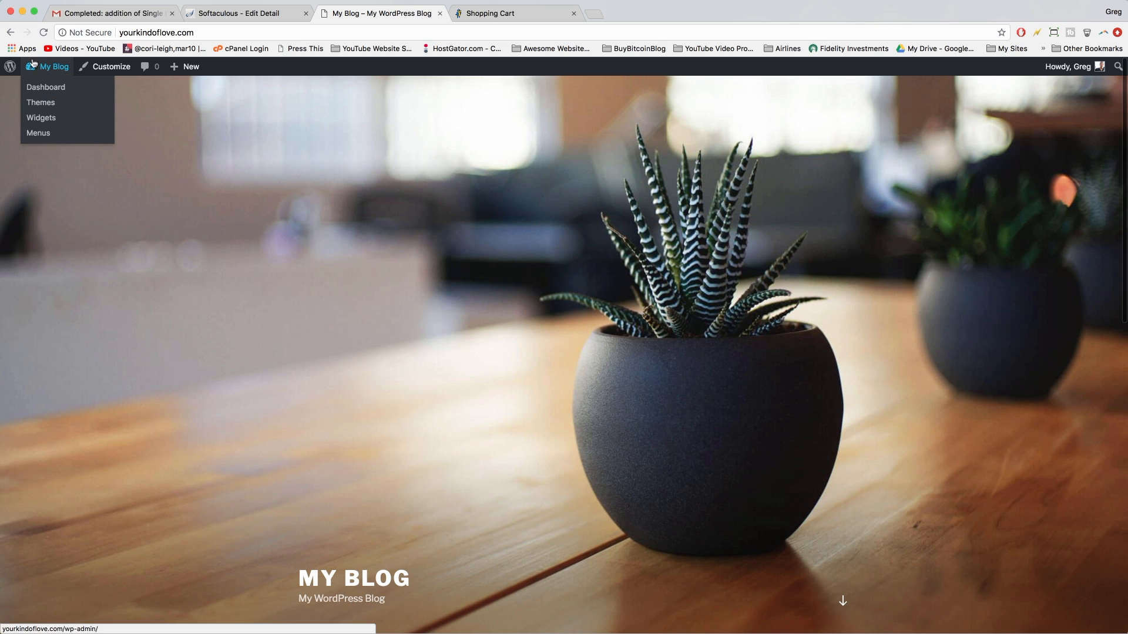
{"action": "left_click", "coordinate": [31, 67]}
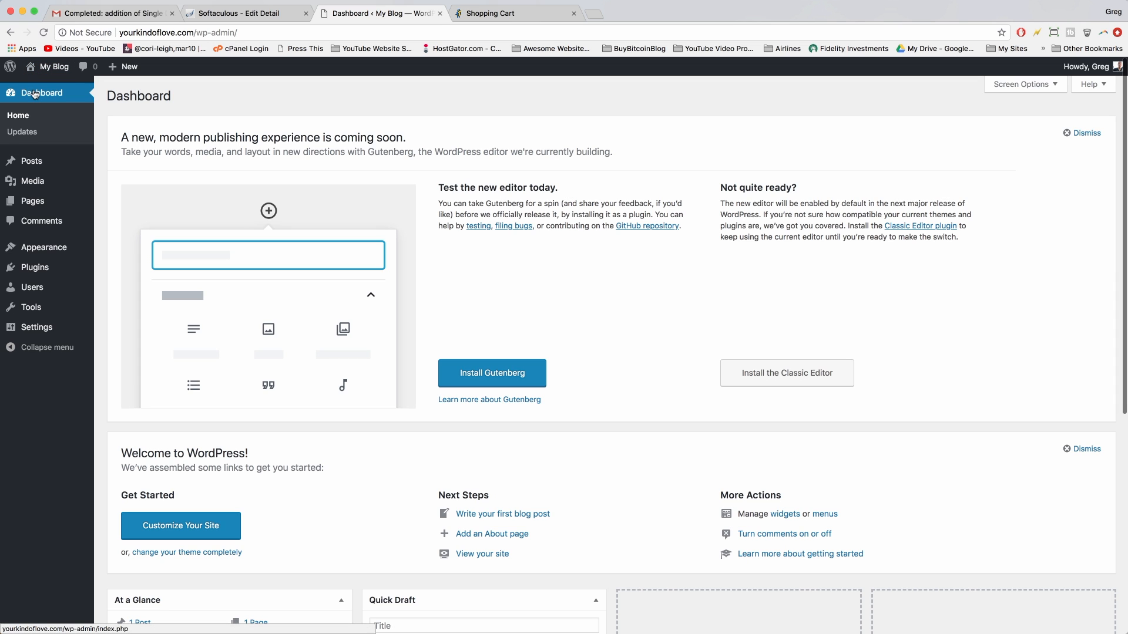
{"action": "left_click", "coordinate": [17, 117]}
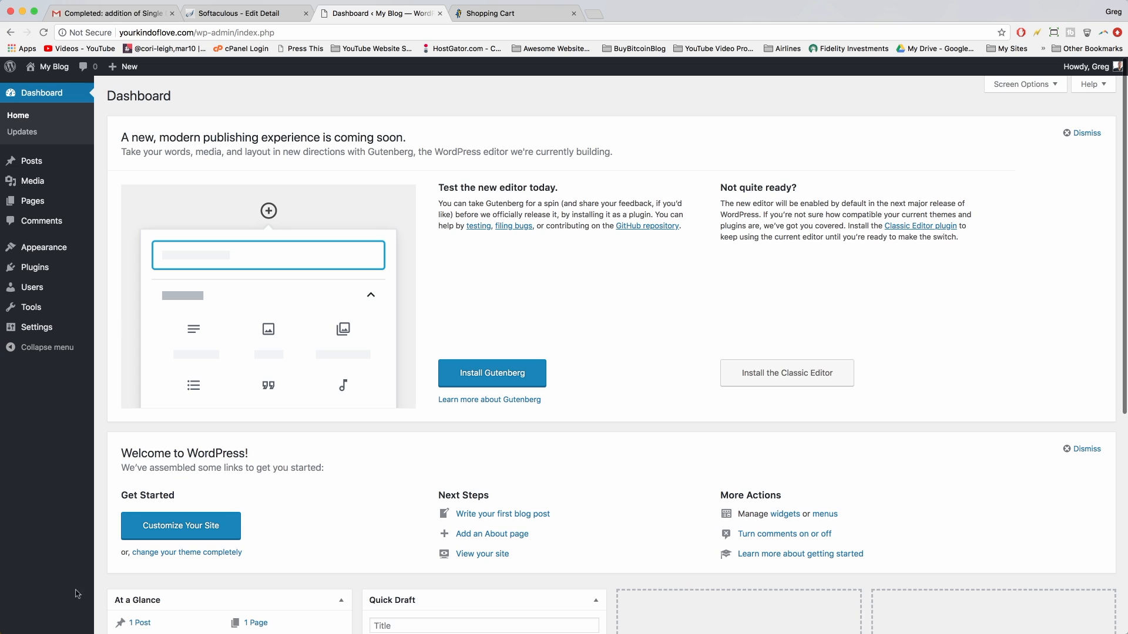
{"action": "left_click", "coordinate": [33, 94]}
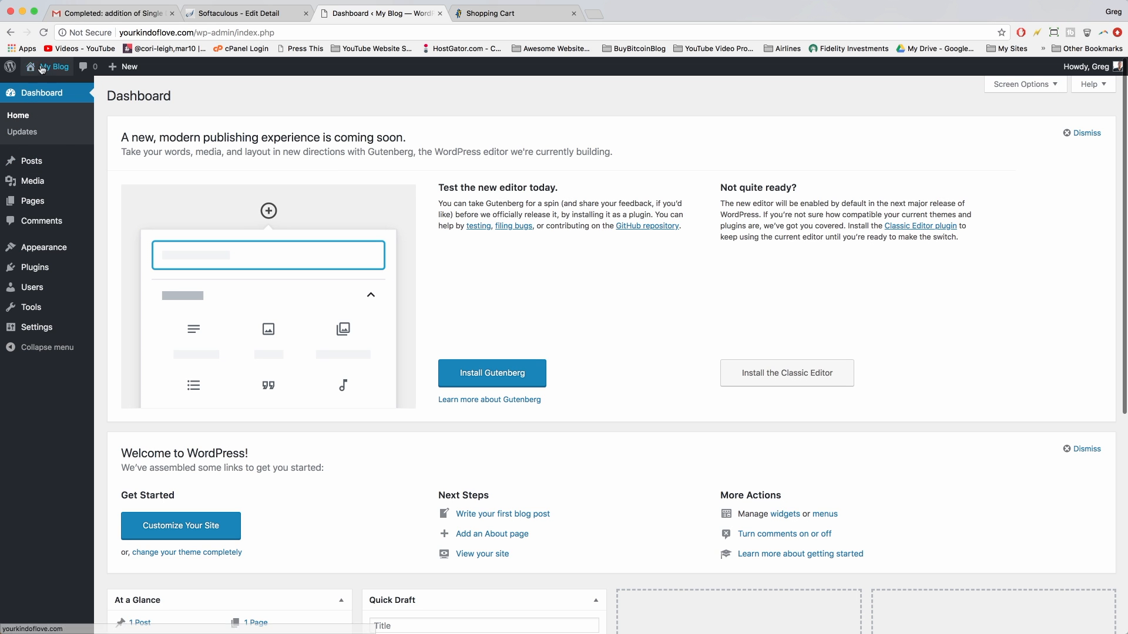
{"action": "left_click", "coordinate": [50, 69]}
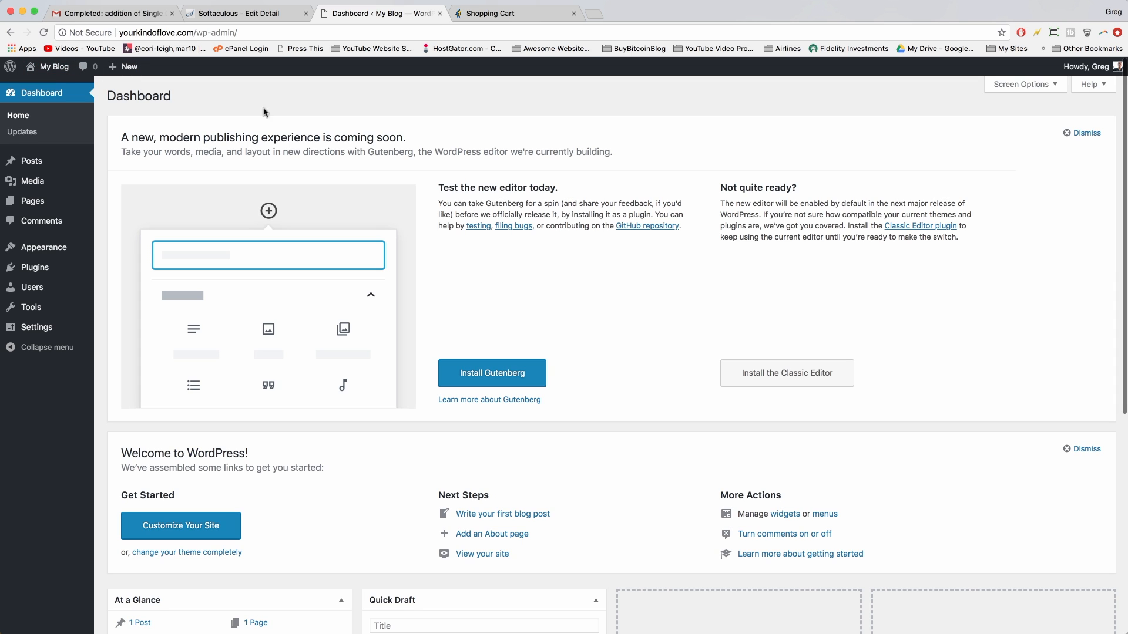
- Review and trash the default 'Hello world!' post, then begin a new blank post
{"action": "left_click", "coordinate": [34, 166]}
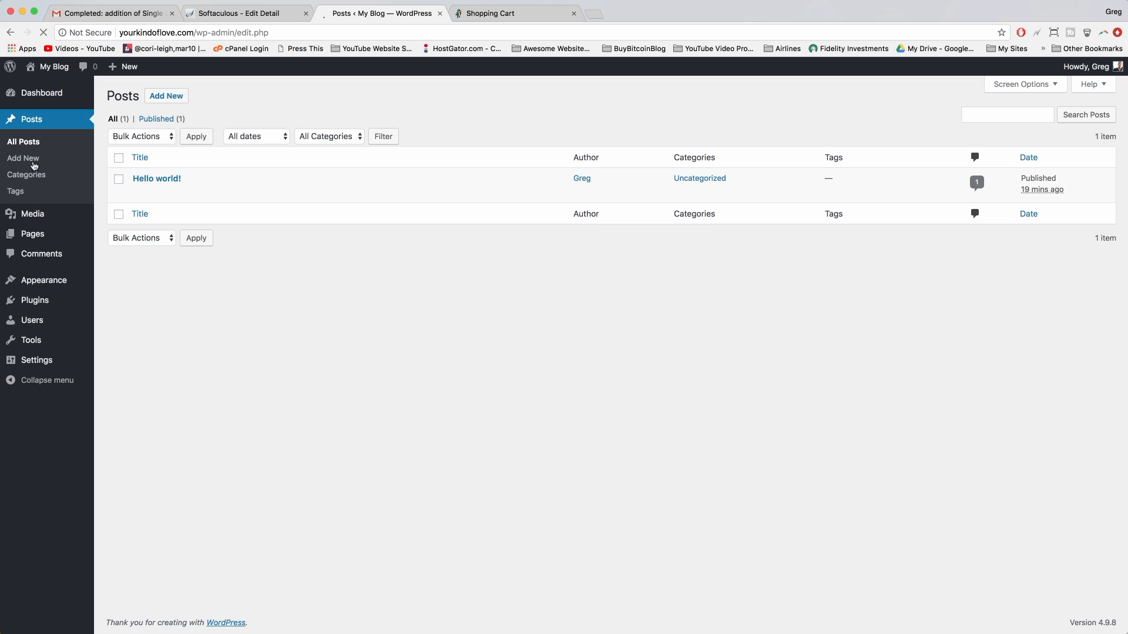
{"action": "left_click", "coordinate": [151, 179]}
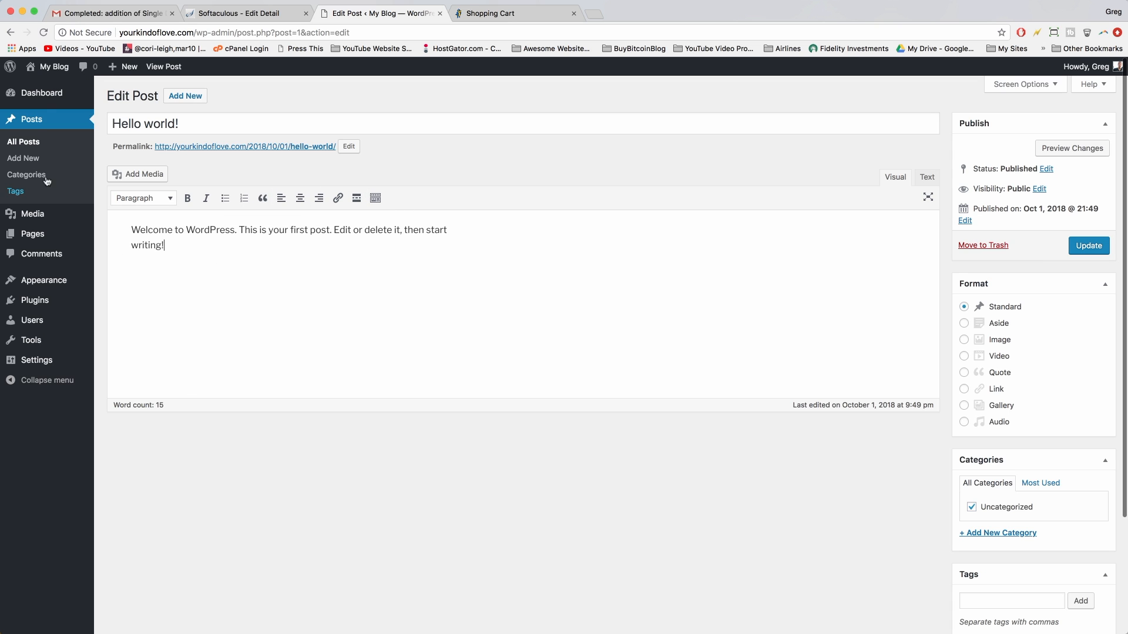
{"action": "left_click", "coordinate": [32, 117]}
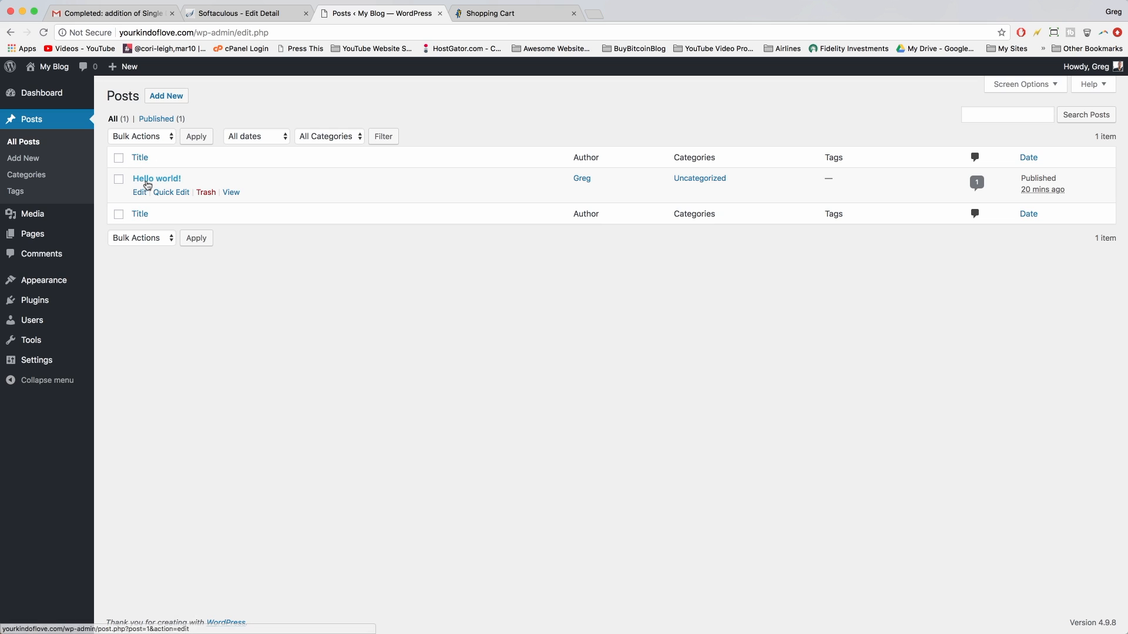
{"action": "left_click", "coordinate": [207, 194]}
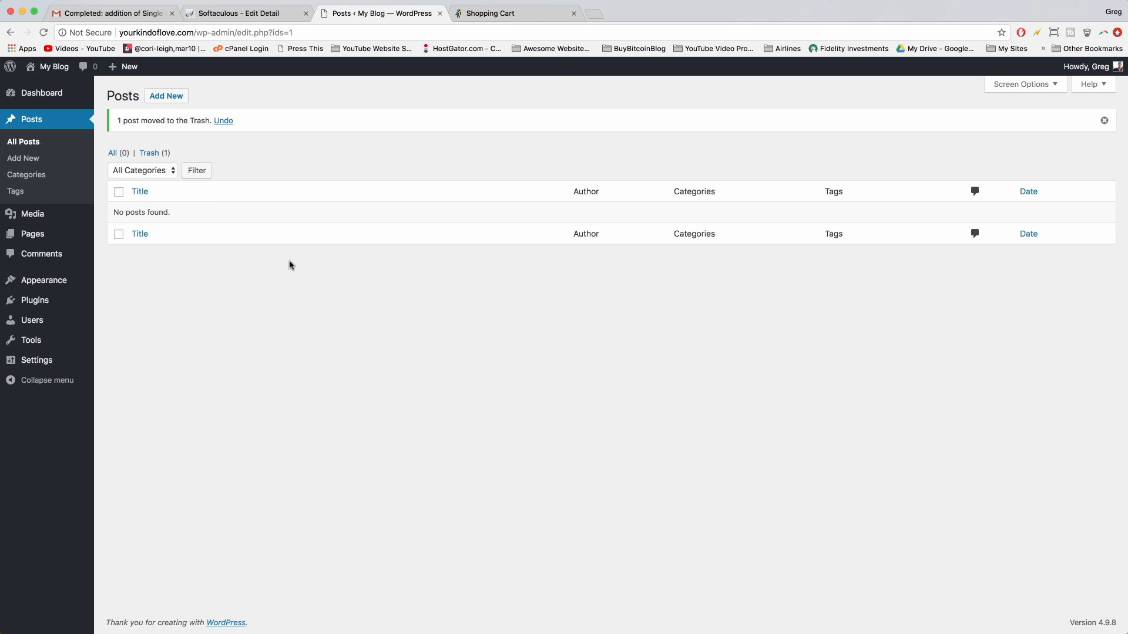
{"action": "left_click", "coordinate": [170, 97]}
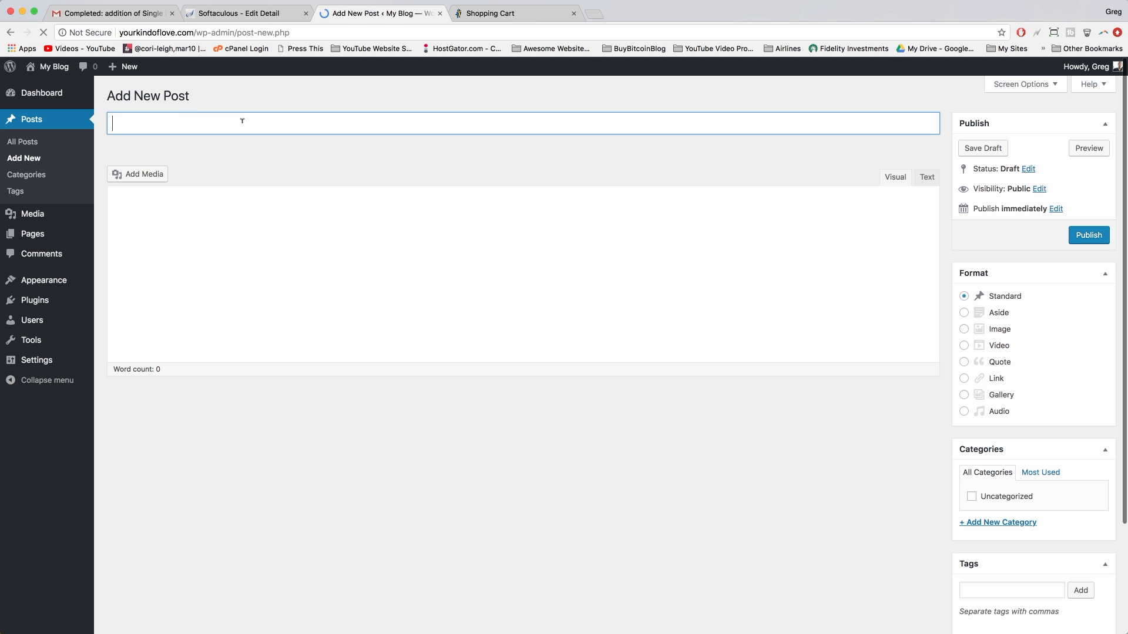
- Title the post 'Welcome to the Blog' and write the intro, with an empty line above it
{"action": "type", "text": "Welcome "}
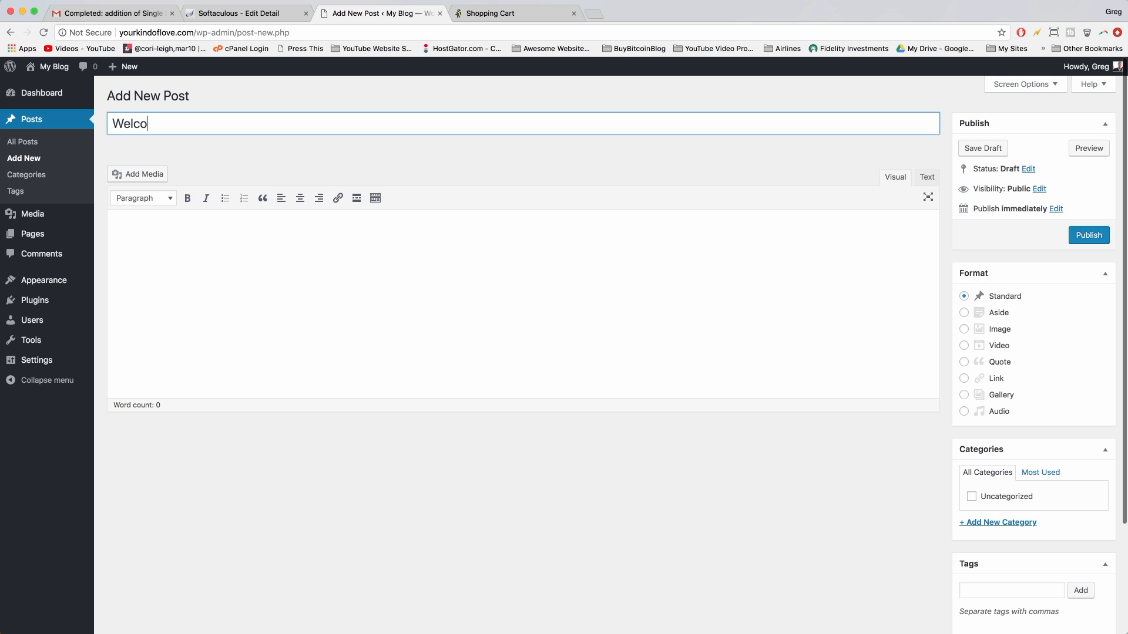
{"action": "type", "text": "to the Blog!"}
{"action": "key", "text": "Tab"}
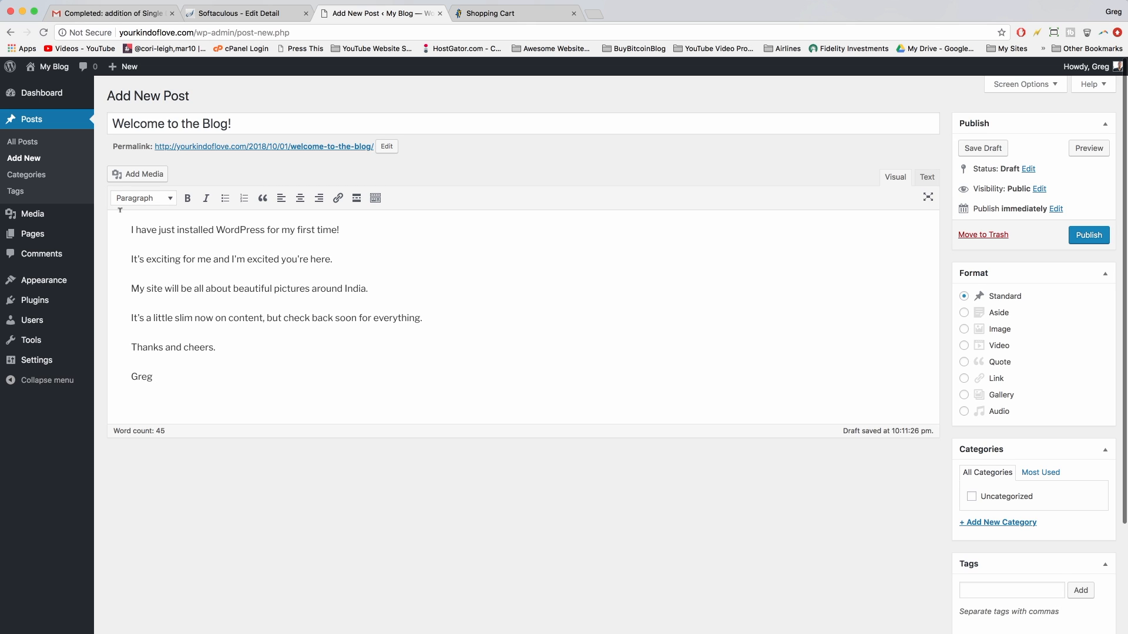
{"action": "key", "text": "Return"}
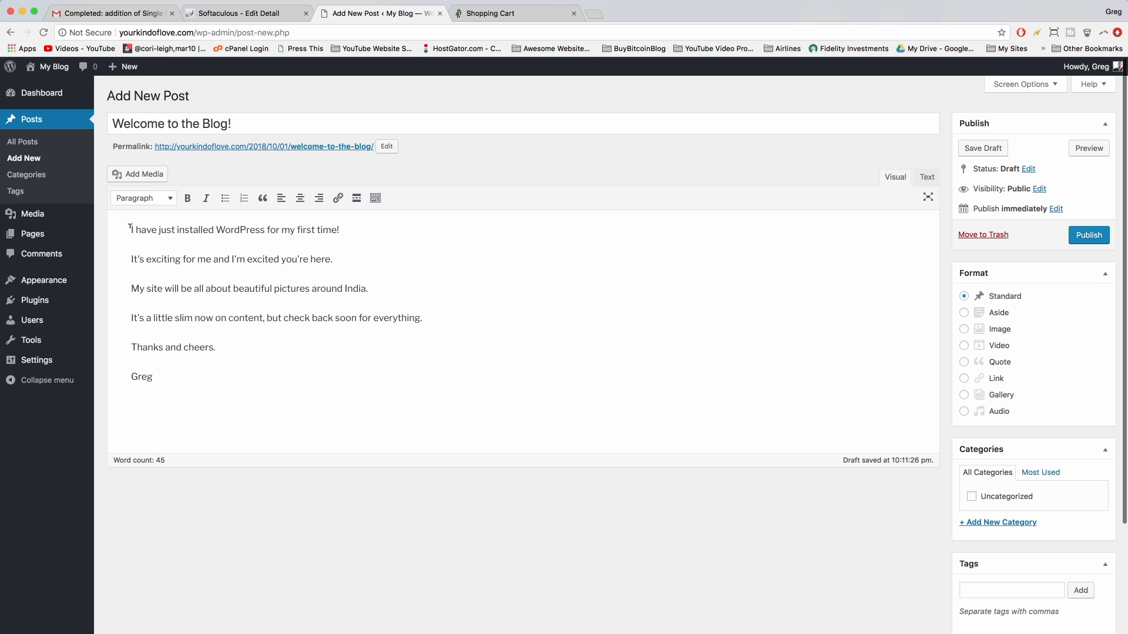
{"action": "key", "text": "Return"}
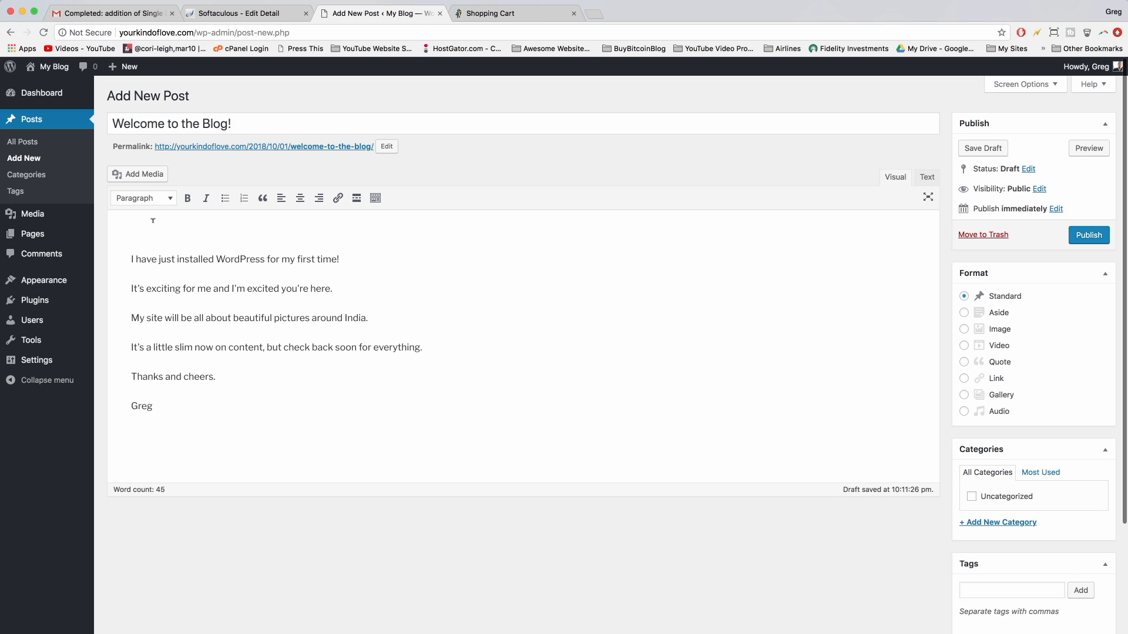
- Upload cartoon-couch-greg.jpg from the computer through Add Media, found by searching 'cartoon'
{"action": "left_click", "coordinate": [143, 175]}
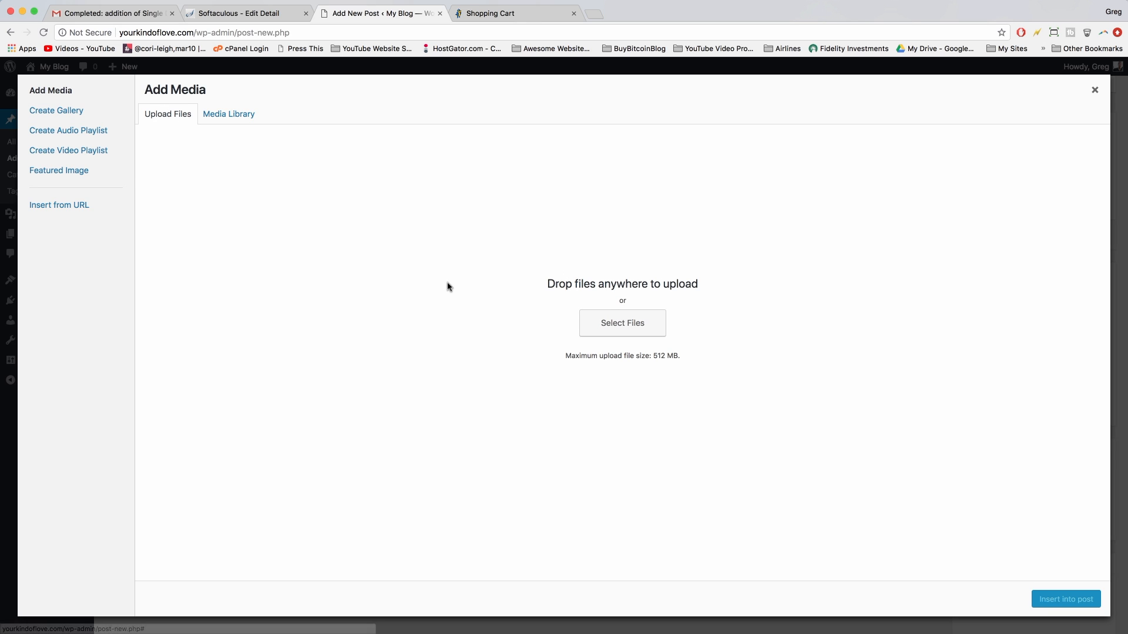
{"action": "left_click", "coordinate": [662, 324]}
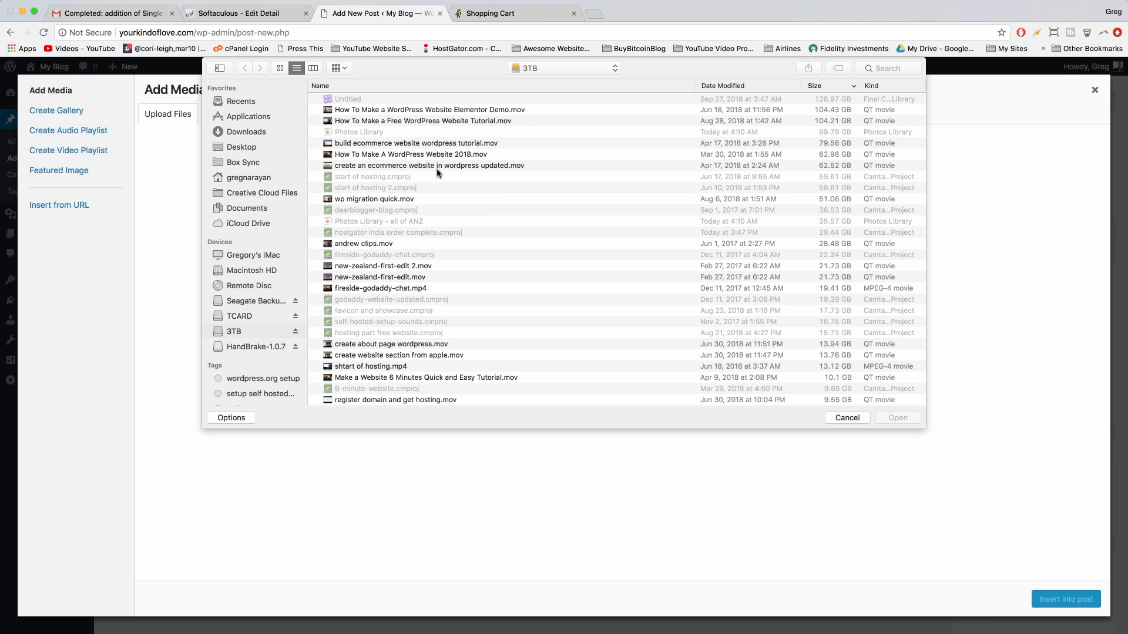
{"action": "left_click", "coordinate": [886, 66]}
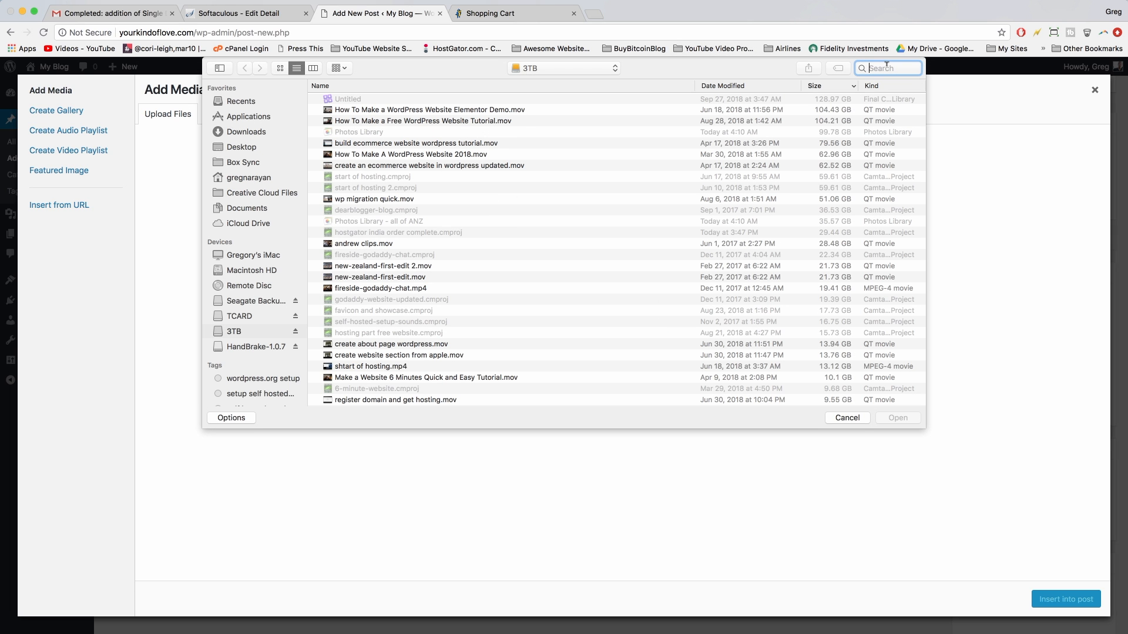
{"action": "type", "text": "carton"}
{"action": "key", "text": "BackSpace"}
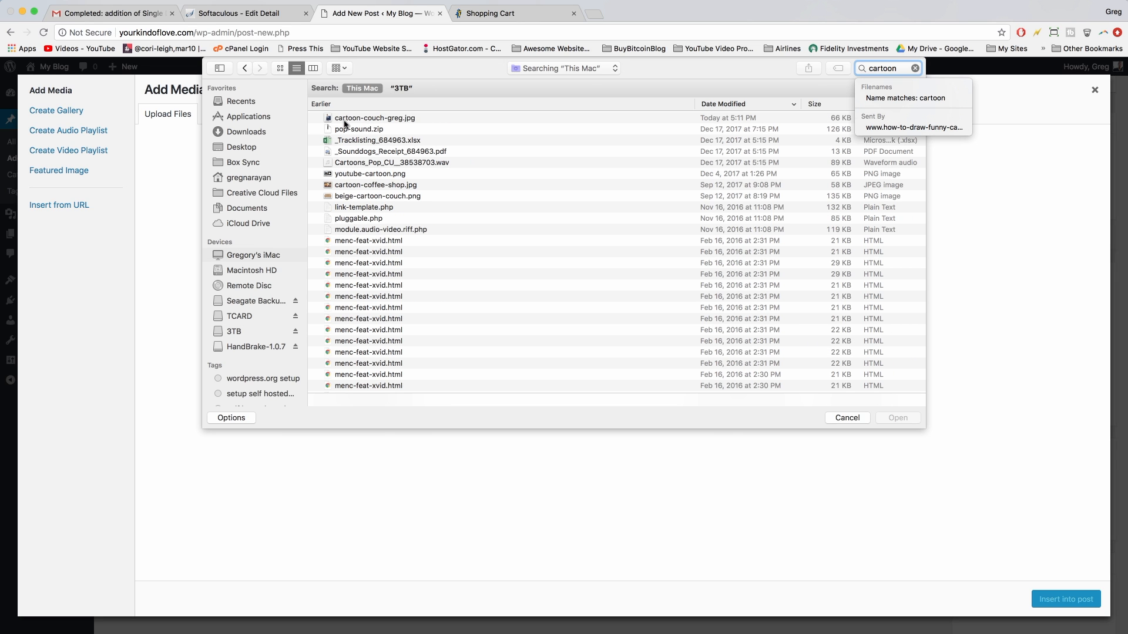
{"action": "left_click", "coordinate": [343, 120]}
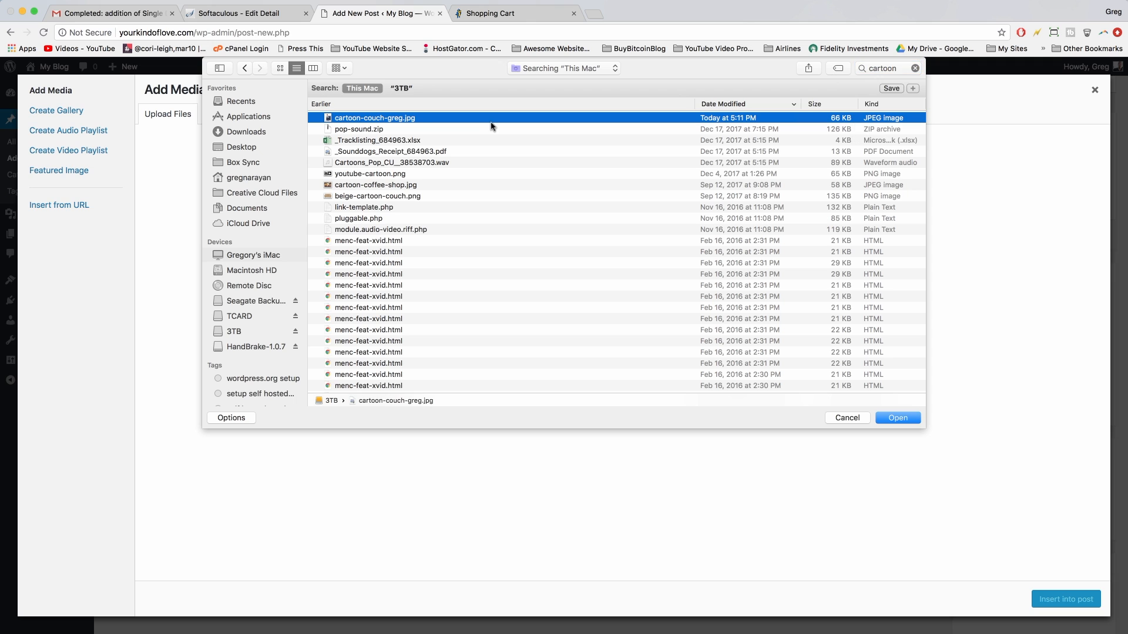
{"action": "left_click", "coordinate": [897, 418]}
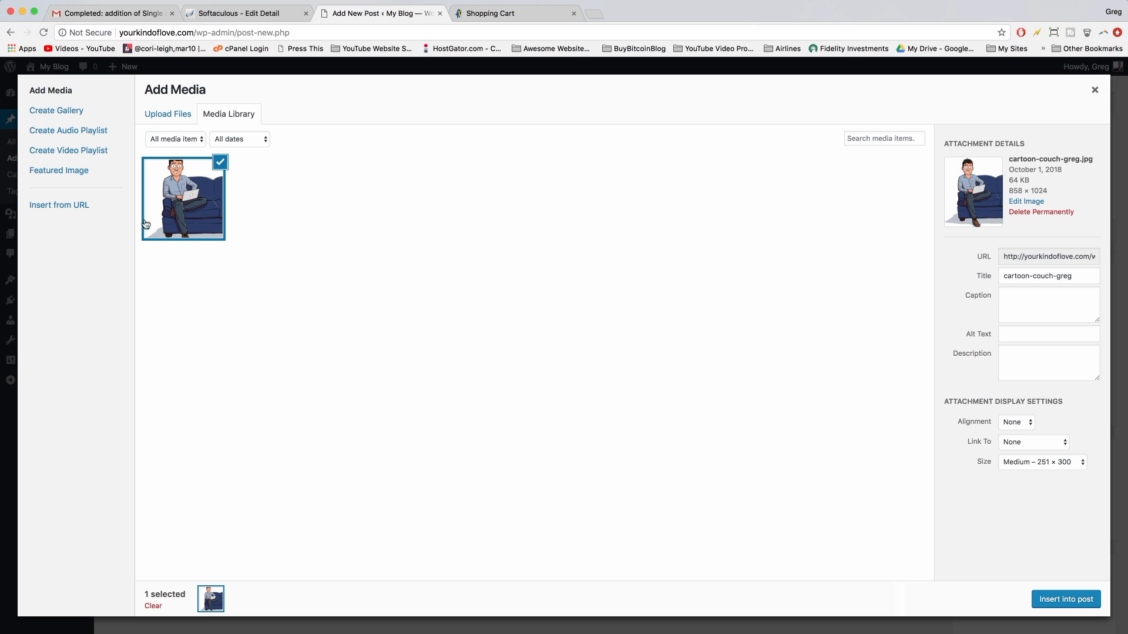
- Insert the image with alignment None, no link, at Full Size 858 × 1024
{"action": "left_click", "coordinate": [1012, 424]}
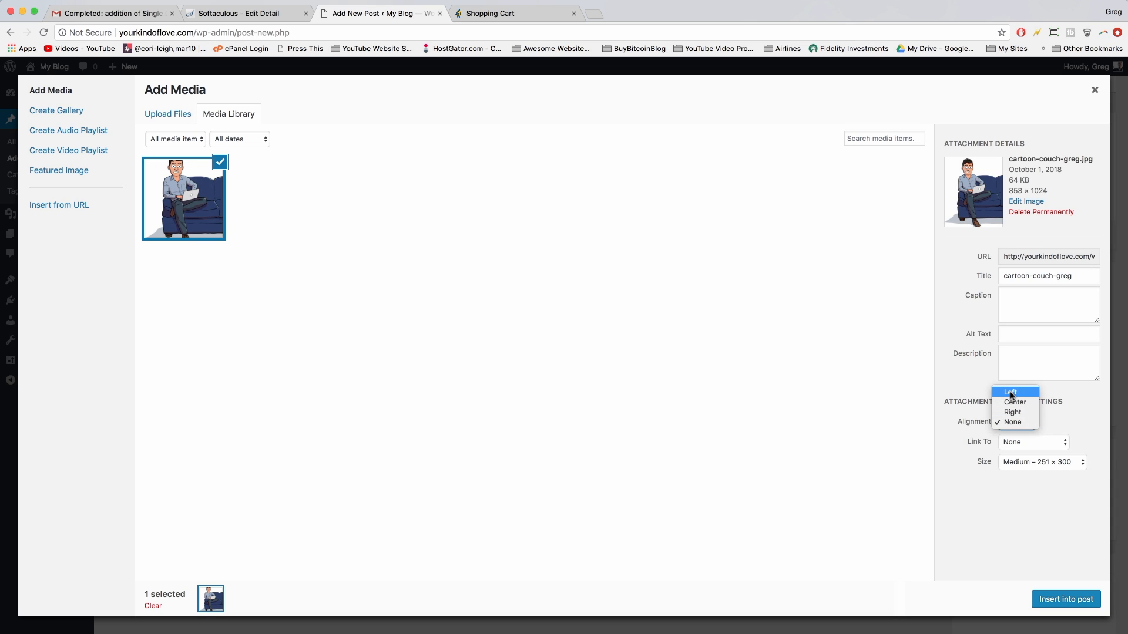
{"action": "left_click", "coordinate": [1005, 423]}
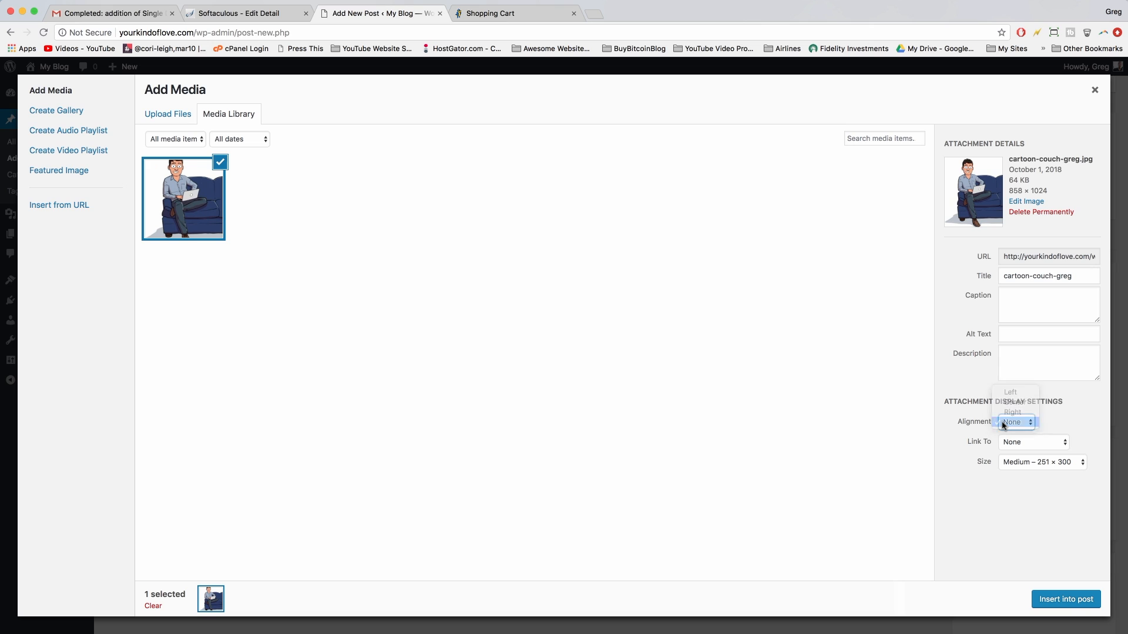
{"action": "left_click", "coordinate": [1002, 424]}
{"action": "left_click", "coordinate": [1011, 446]}
{"action": "left_click", "coordinate": [1011, 446]}
{"action": "left_click", "coordinate": [1012, 446]}
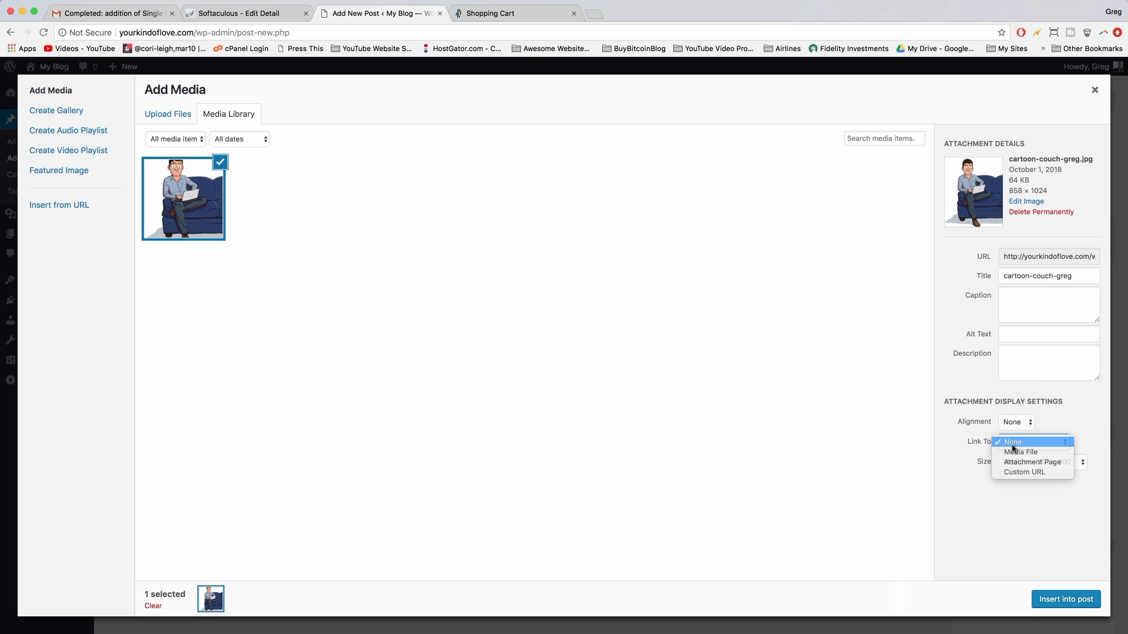
{"action": "left_click", "coordinate": [1028, 467]}
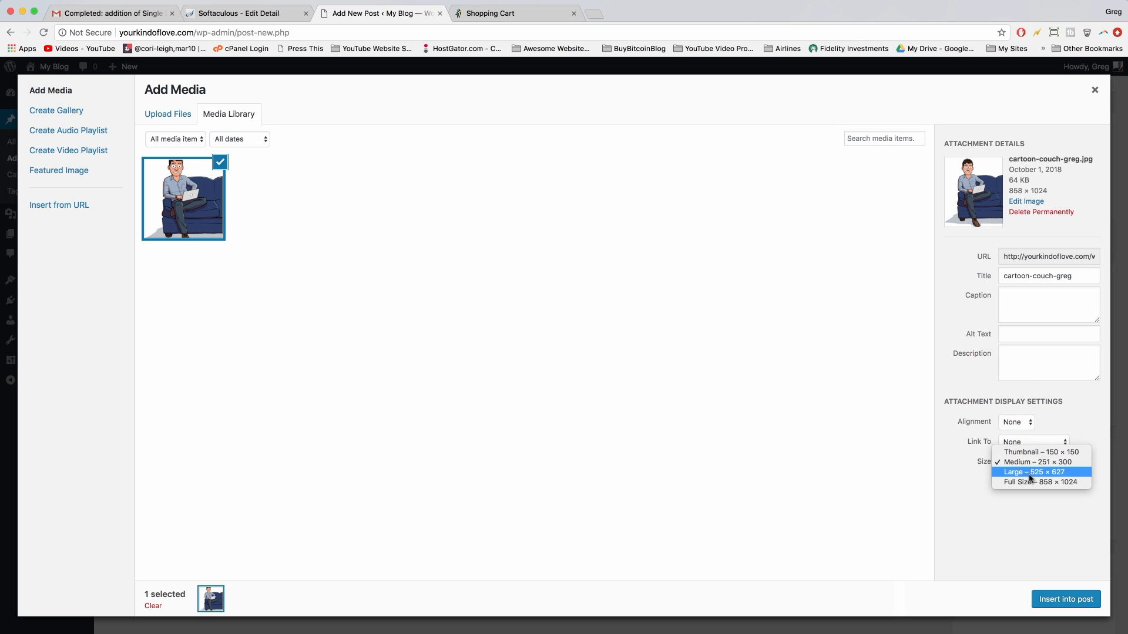
{"action": "left_click", "coordinate": [1029, 482]}
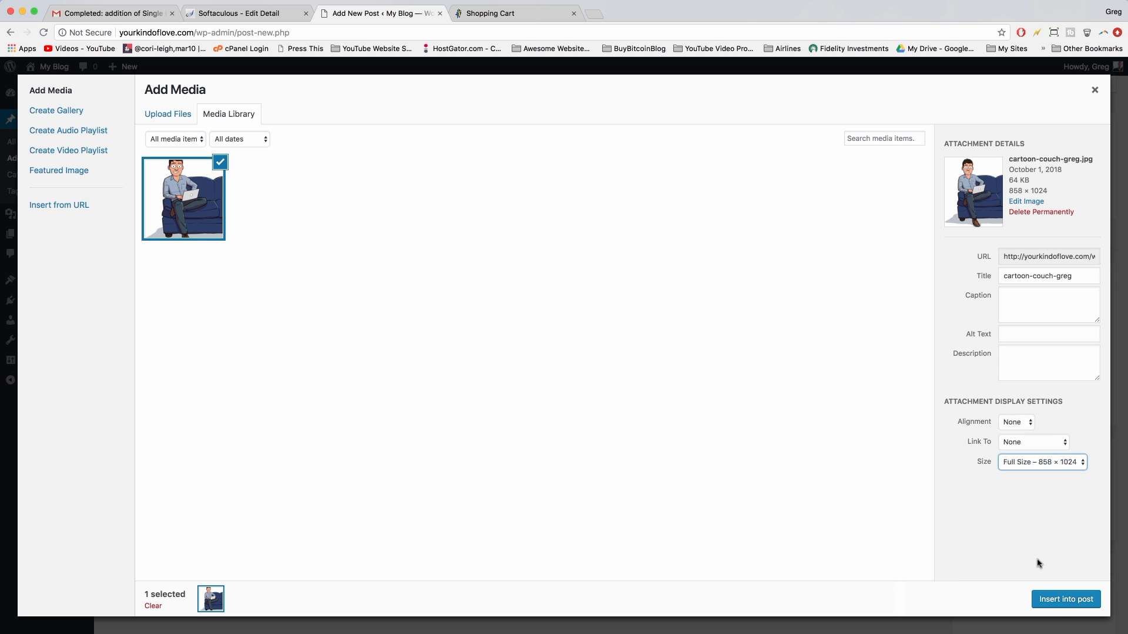
{"action": "left_click", "coordinate": [1064, 599]}
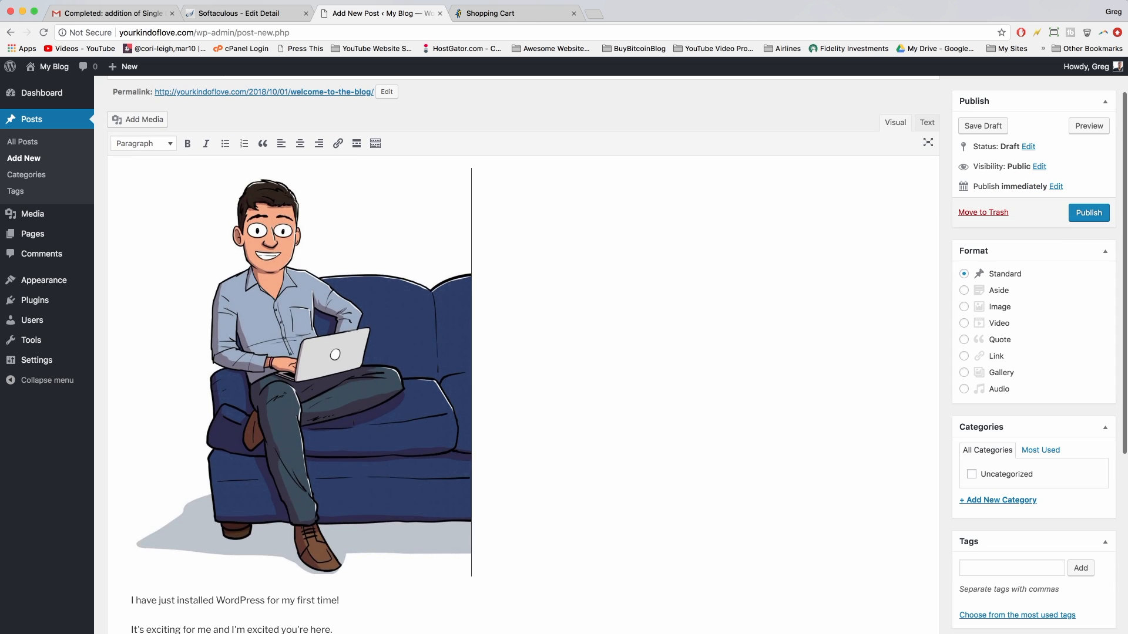
- Drag the cartoon image's corner handle to resize it to about 256 × 305
{"action": "left_click", "coordinate": [355, 424]}
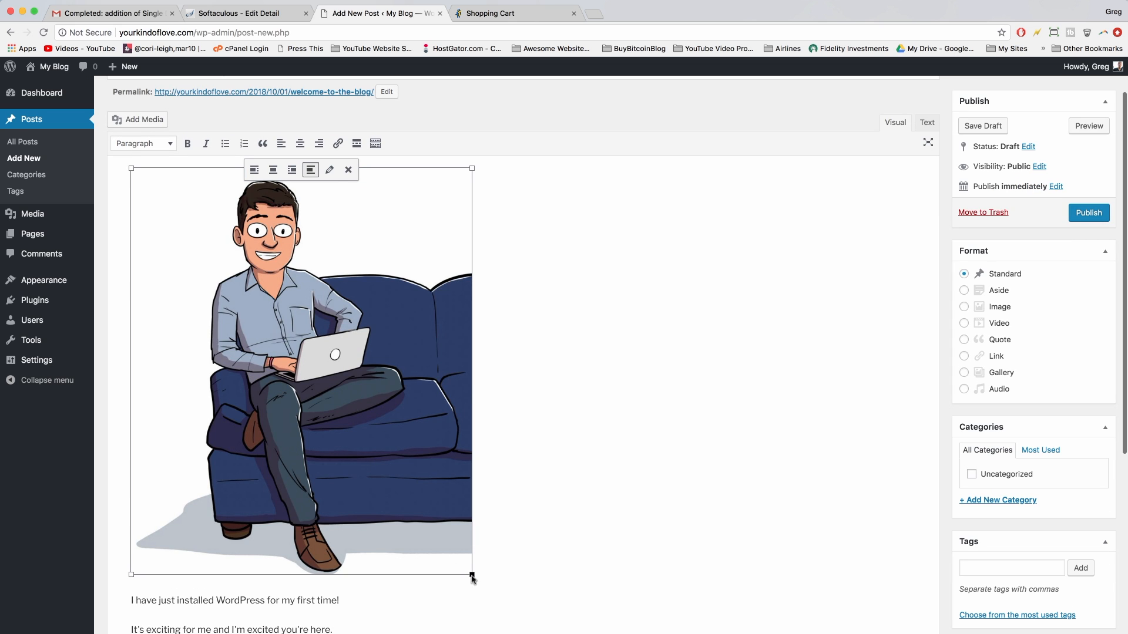
{"action": "mouse_move", "coordinate": [473, 578]}
{"action": "left_mouse_down"}
{"action": "mouse_move", "coordinate": [414, 431]}
{"action": "mouse_move", "coordinate": [360, 411]}
{"action": "mouse_move", "coordinate": [242, 275]}
{"action": "mouse_move", "coordinate": [266, 295]}
{"action": "left_mouse_up"}
{"action": "scroll", "coordinate": [447, 336], "scroll_direction": "up", "scroll_amount": 2}
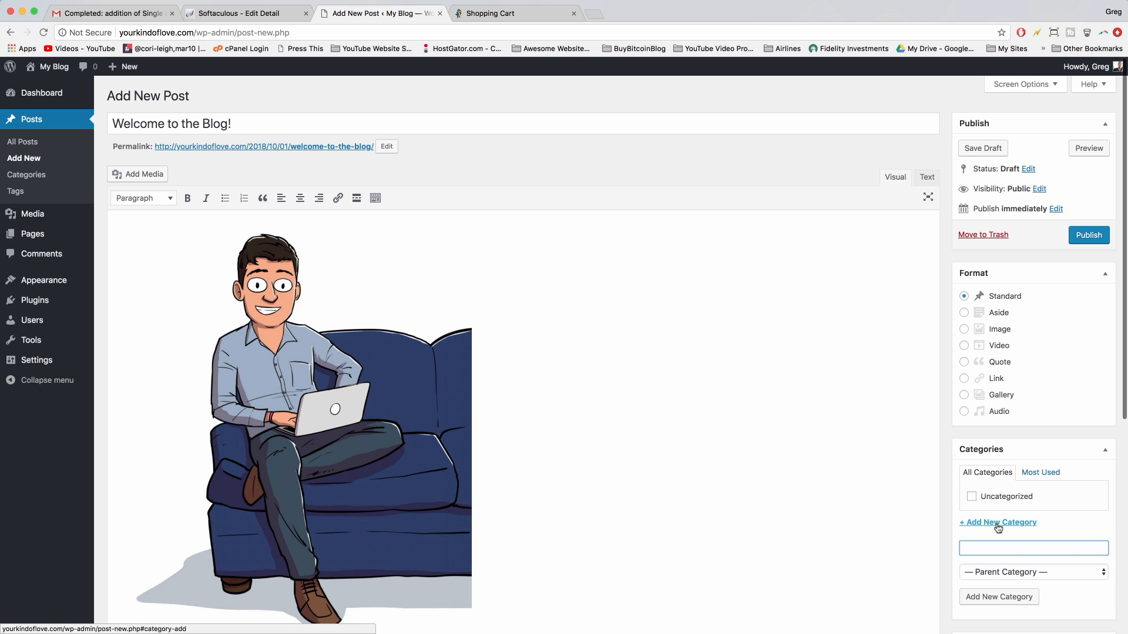
- Create and tick a new 'Updates' category for the post, then publish it
{"action": "type", "text": "Welcome"}
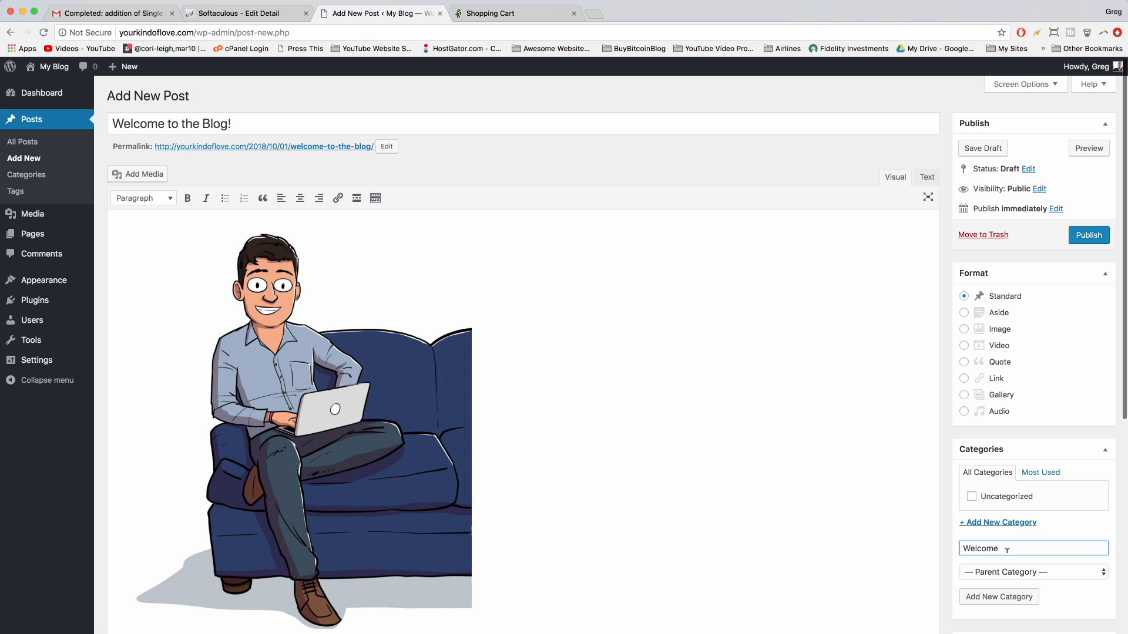
{"action": "double_click", "coordinate": [975, 547]}
{"action": "type", "text": "Updates"}
{"action": "left_click", "coordinate": [997, 596]}
{"action": "left_click", "coordinate": [1089, 243]}
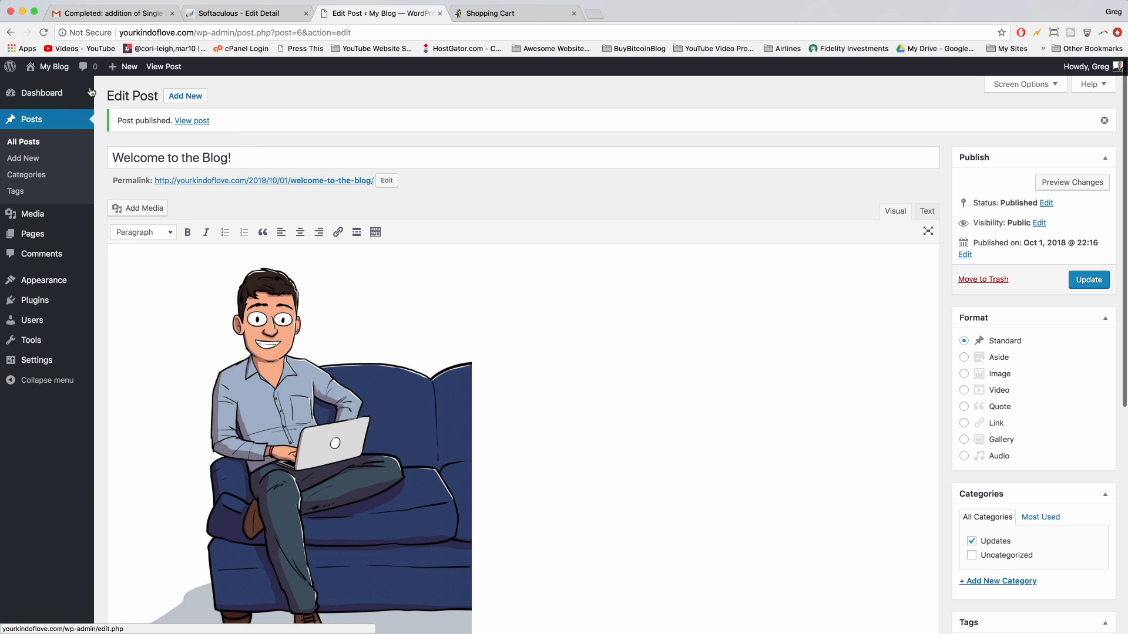
- Visit the live site via My Blog and view the 'Welcome to the Blog!' post and its comment form
{"action": "left_click", "coordinate": [45, 69]}
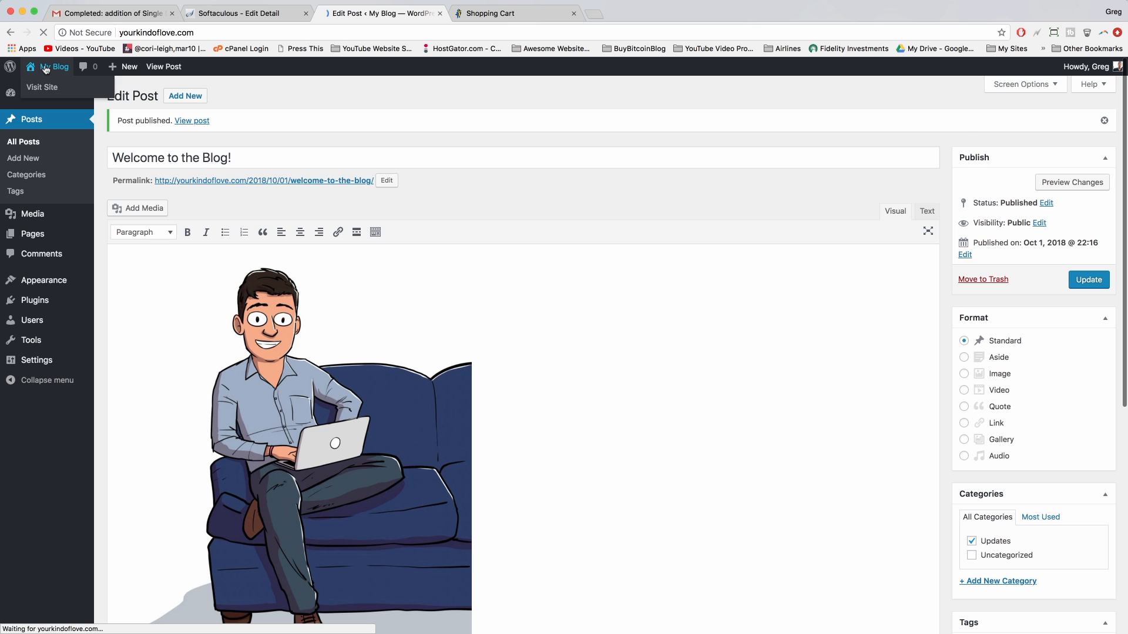
{"action": "scroll", "coordinate": [393, 246], "scroll_direction": "down", "scroll_amount": 9}
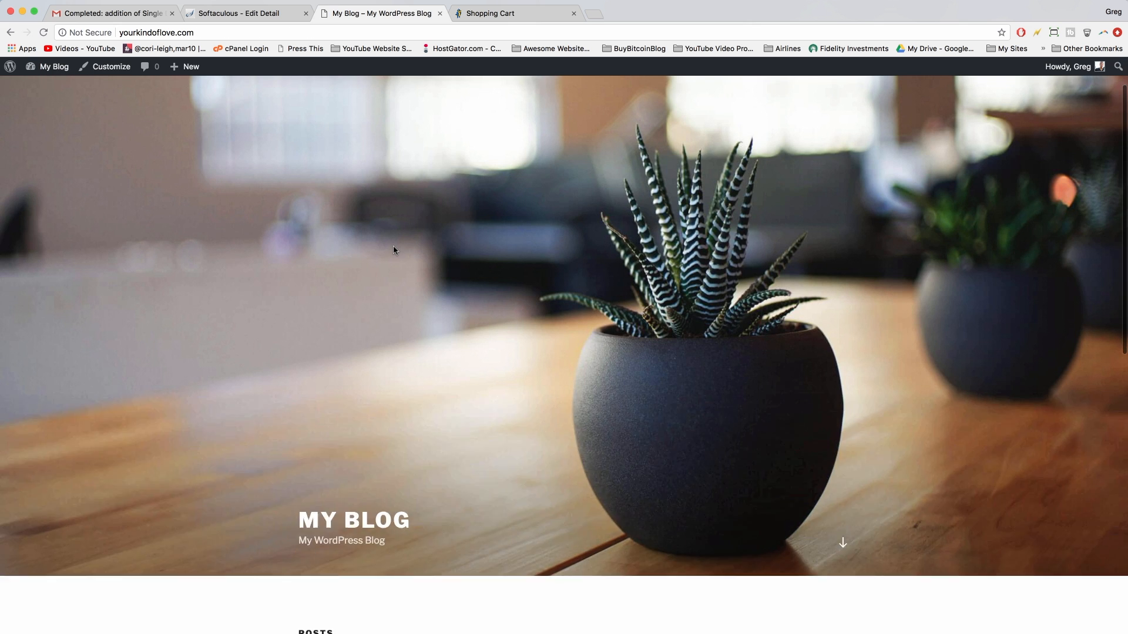
{"action": "scroll", "coordinate": [392, 250], "scroll_direction": "down", "scroll_amount": 5}
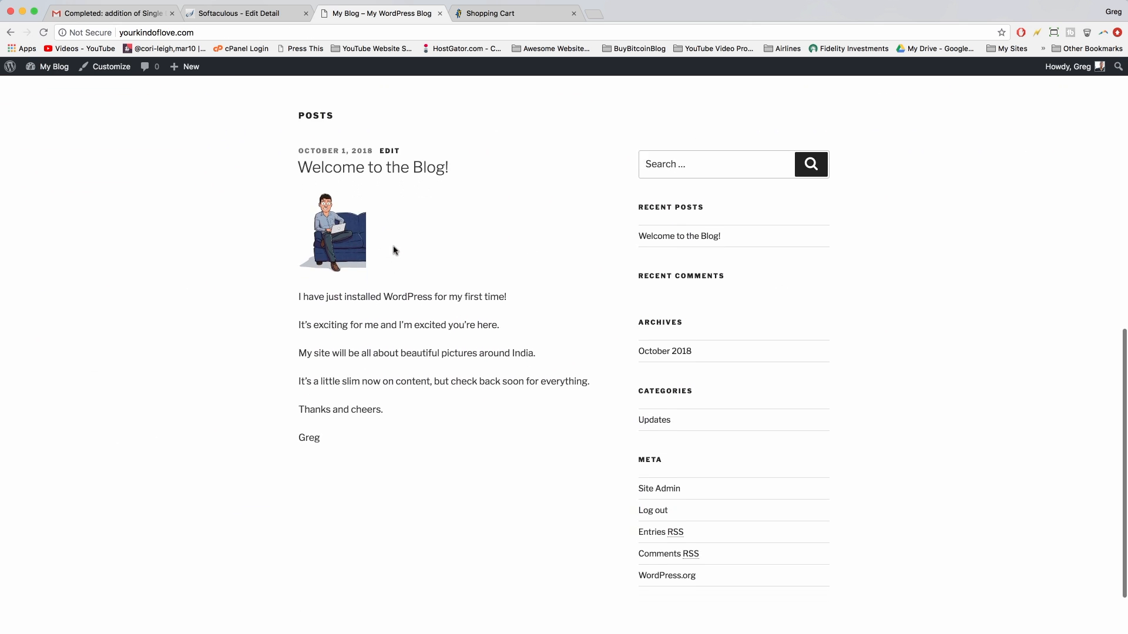
{"action": "scroll", "coordinate": [394, 251], "scroll_direction": "up", "scroll_amount": 5}
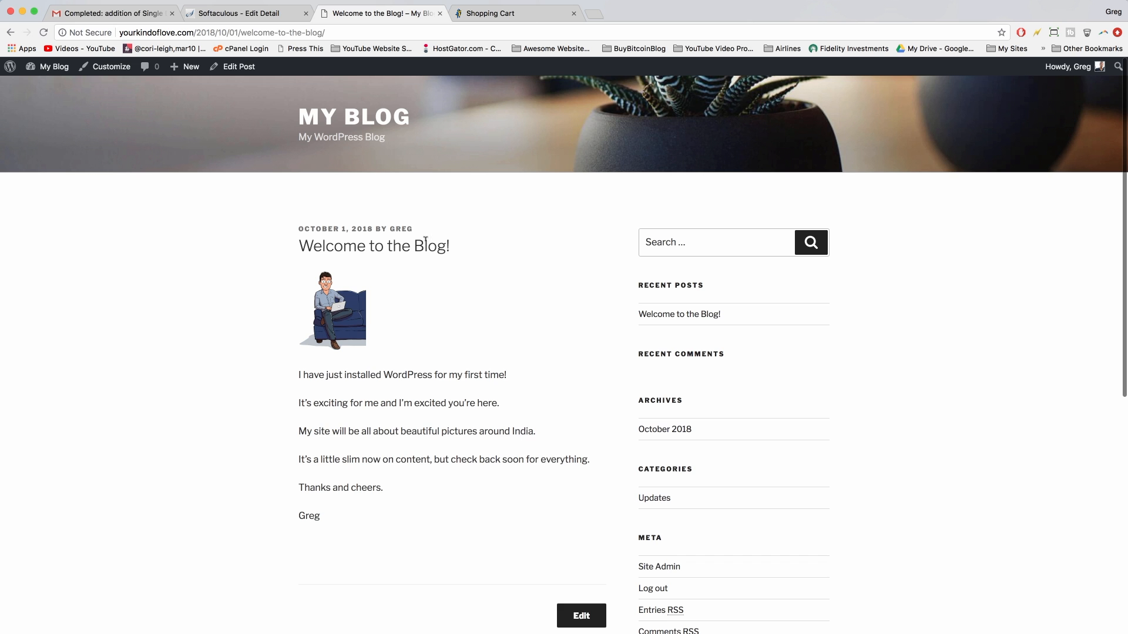
{"action": "scroll", "coordinate": [475, 268], "scroll_direction": "down", "scroll_amount": 5}
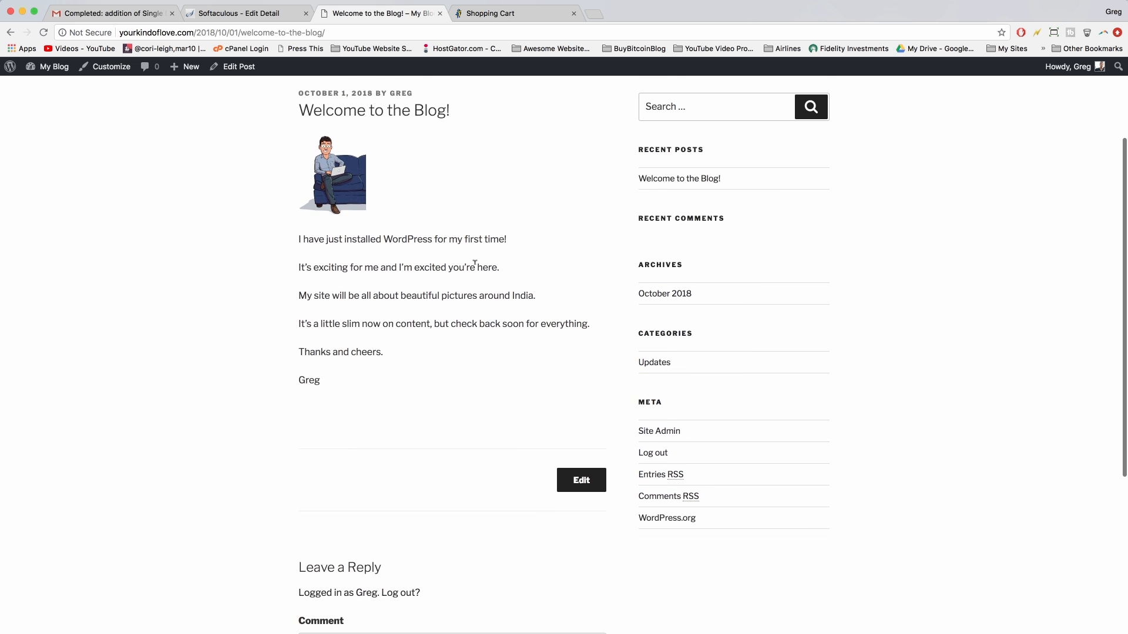
{"action": "scroll", "coordinate": [475, 263], "scroll_direction": "down", "scroll_amount": 3}
{"action": "left_click", "coordinate": [456, 395]}
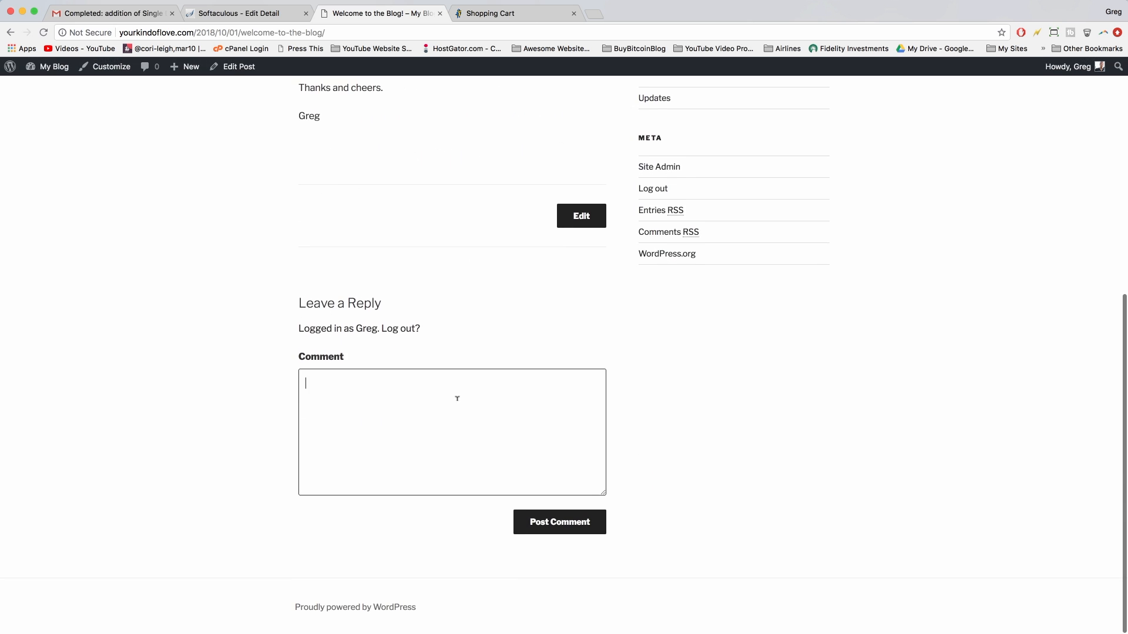
{"action": "scroll", "coordinate": [457, 397], "scroll_direction": "up", "scroll_amount": 3}
{"action": "scroll", "coordinate": [457, 398], "scroll_direction": "up", "scroll_amount": 5}
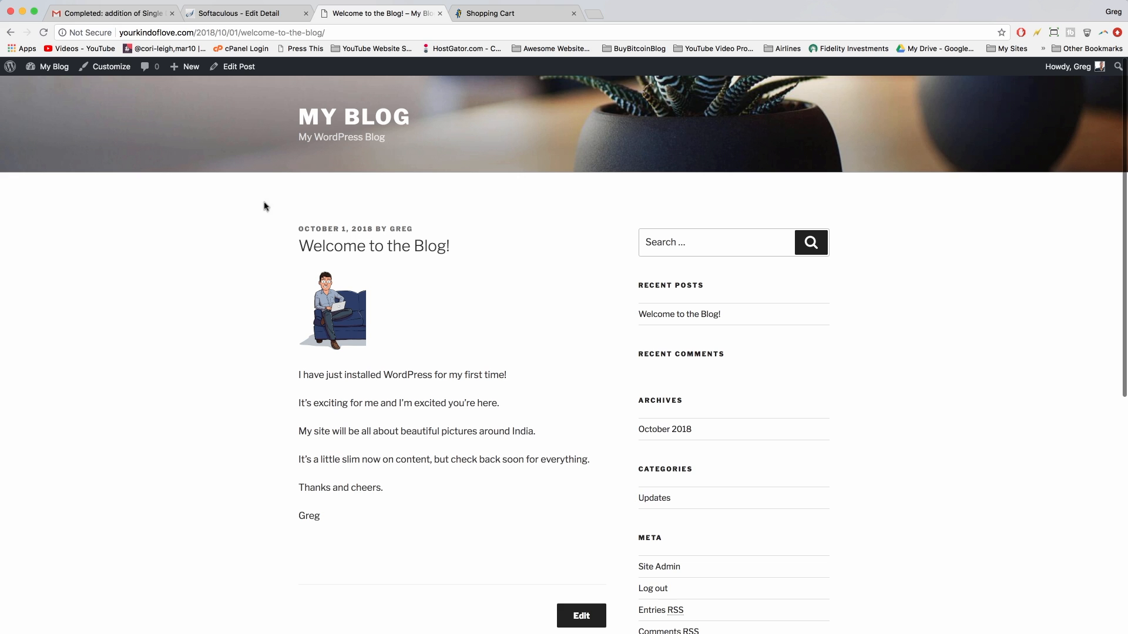
- Look at the Media library, then go to the Pages list
{"action": "mouse_move", "coordinate": [52, 70]}
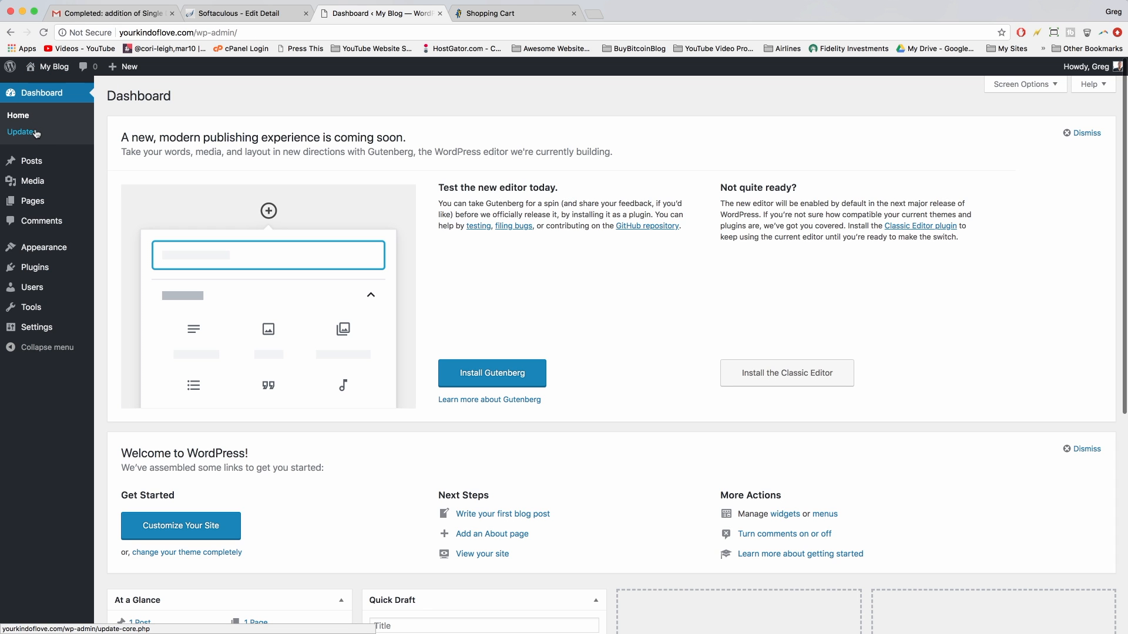
{"action": "mouse_move", "coordinate": [35, 157]}
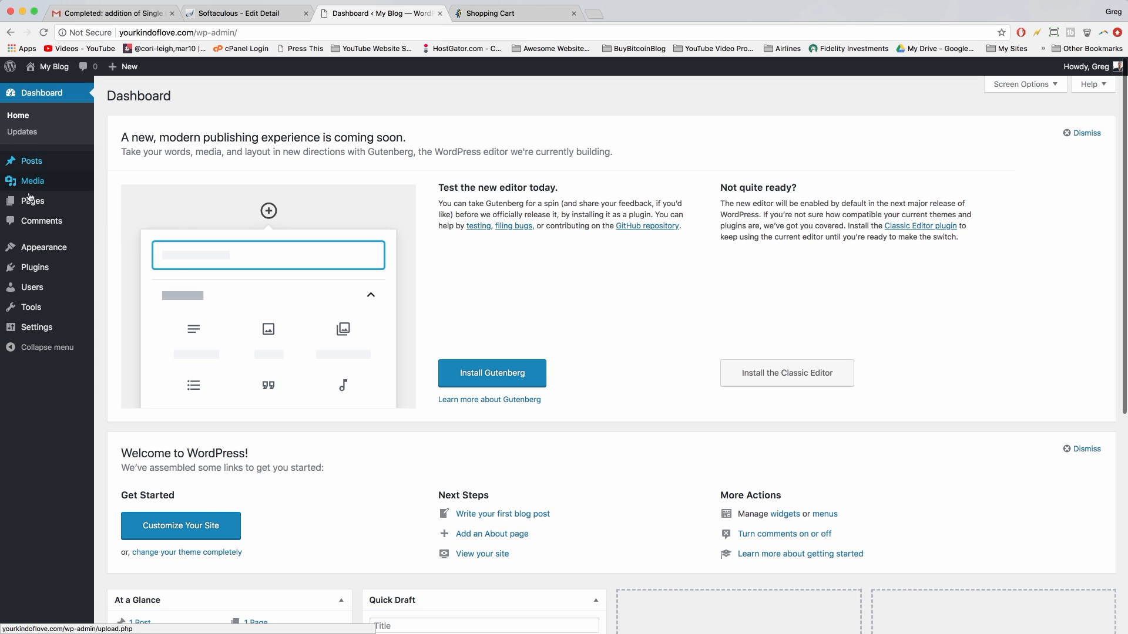
{"action": "mouse_move", "coordinate": [41, 183]}
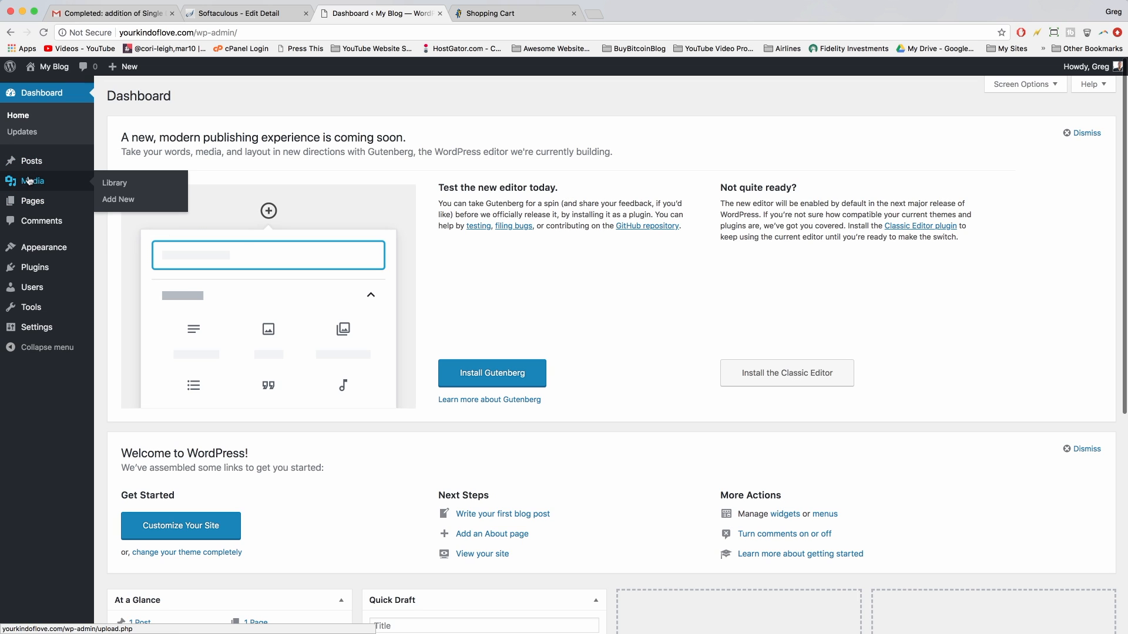
{"action": "left_click", "coordinate": [26, 186]}
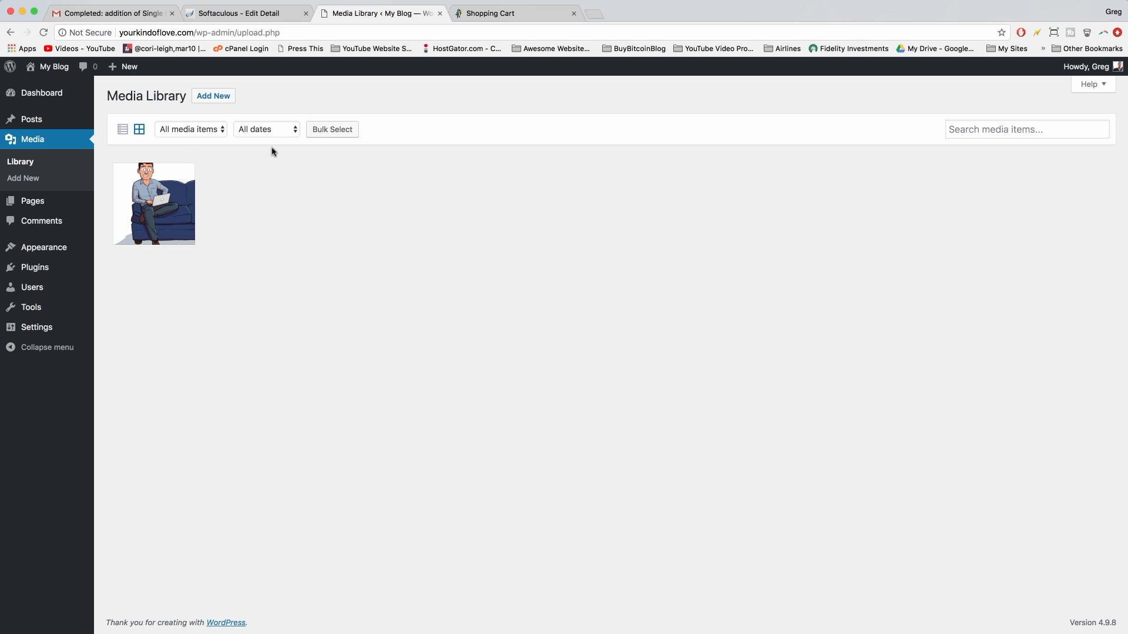
{"action": "mouse_move", "coordinate": [62, 128]}
{"action": "left_click", "coordinate": [30, 201]}
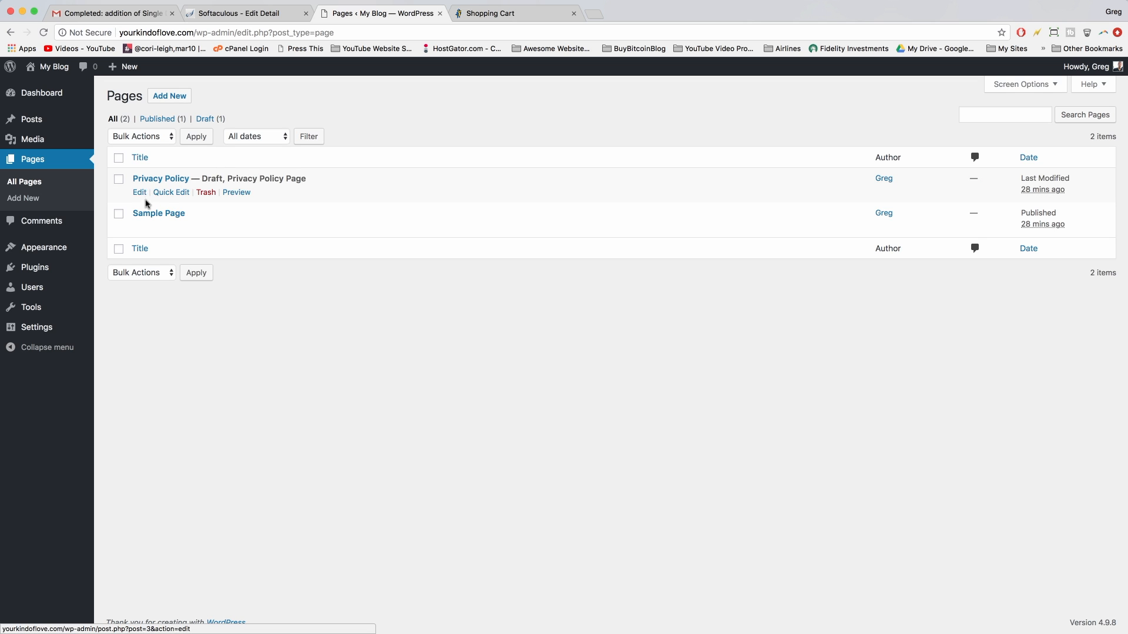
- Trash the Sample Page, then review the Privacy Policy draft and return to Pages
{"action": "left_click", "coordinate": [205, 228]}
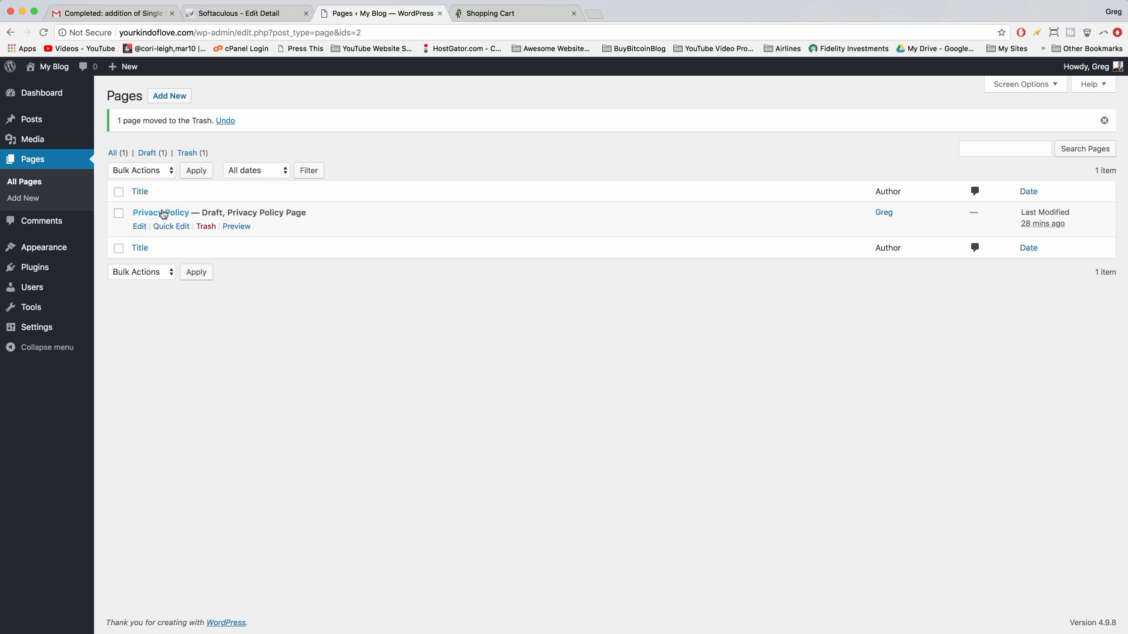
{"action": "left_click", "coordinate": [163, 214]}
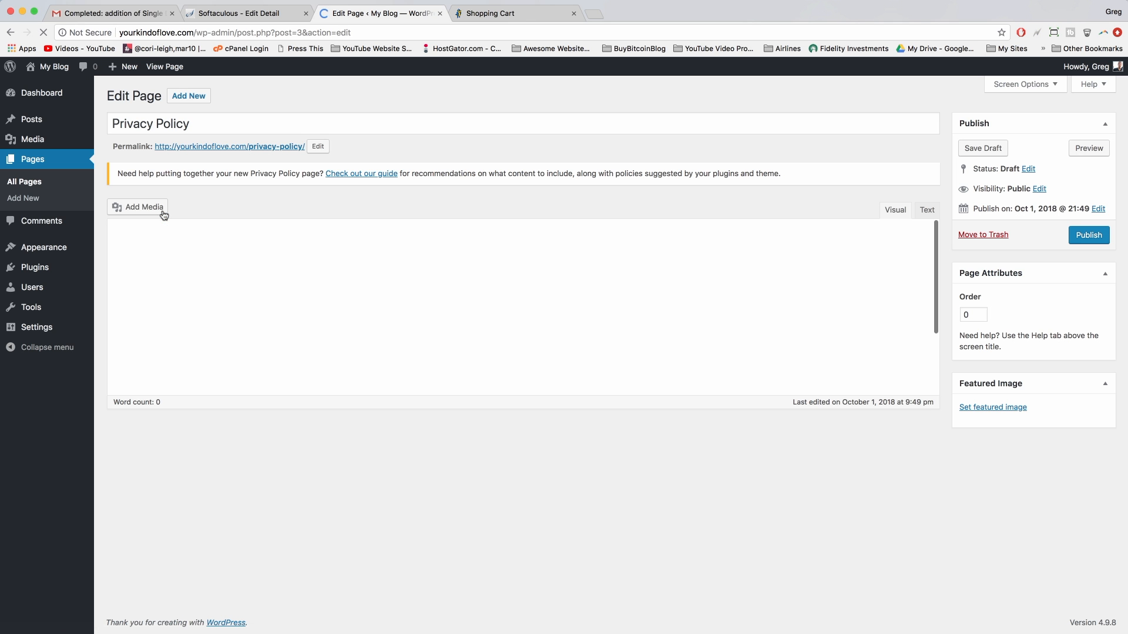
{"action": "scroll", "coordinate": [353, 420], "scroll_direction": "down", "scroll_amount": 5}
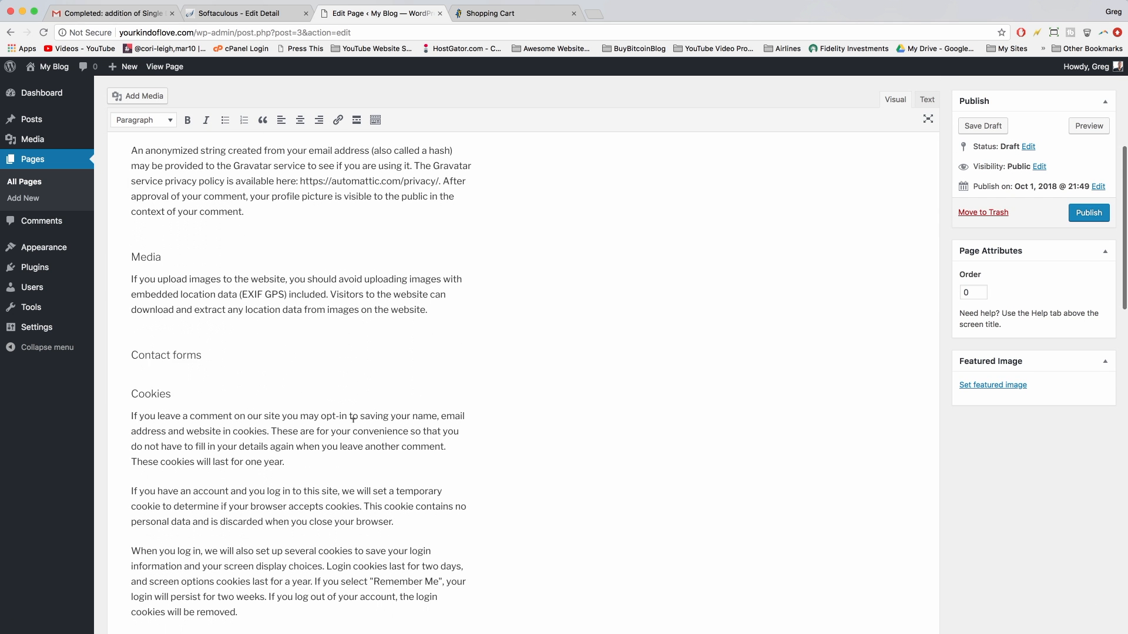
{"action": "scroll", "coordinate": [353, 420], "scroll_direction": "down", "scroll_amount": 10}
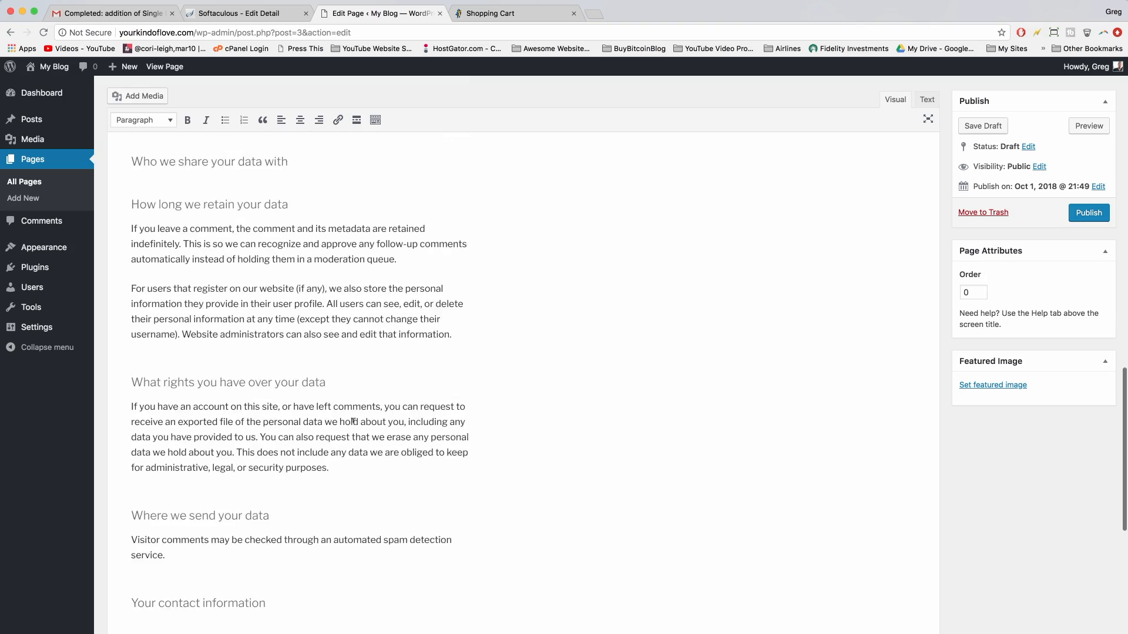
{"action": "scroll", "coordinate": [353, 421], "scroll_direction": "down", "scroll_amount": 6}
{"action": "scroll", "coordinate": [353, 421], "scroll_direction": "up", "scroll_amount": 5}
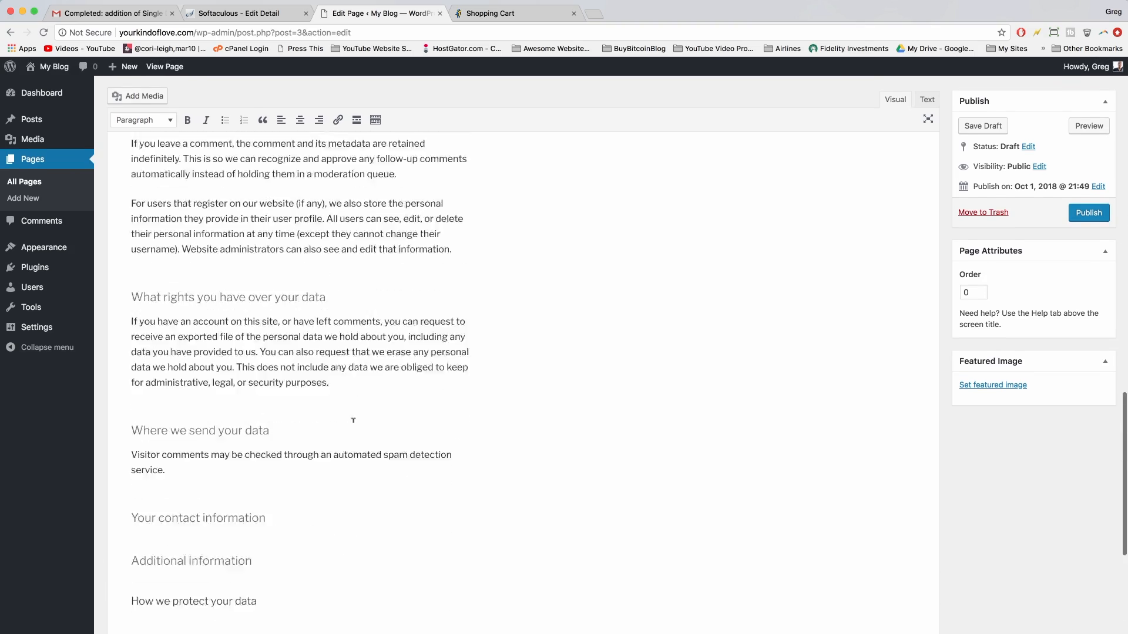
{"action": "scroll", "coordinate": [353, 420], "scroll_direction": "up", "scroll_amount": 15}
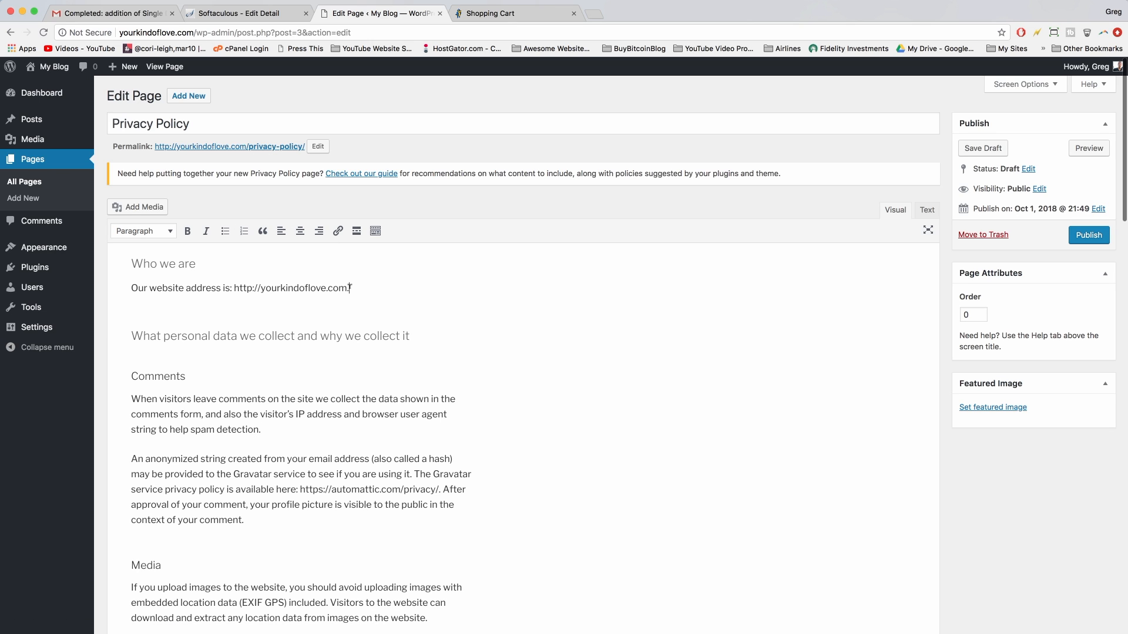
{"action": "scroll", "coordinate": [331, 422], "scroll_direction": "down", "scroll_amount": 4}
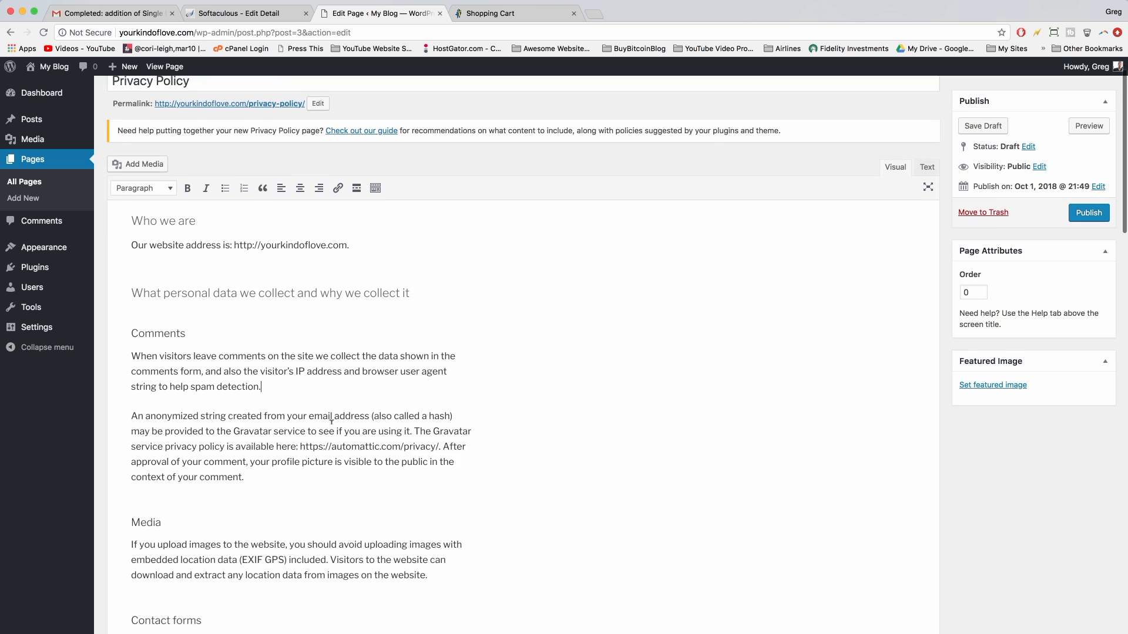
{"action": "scroll", "coordinate": [287, 349], "scroll_direction": "up", "scroll_amount": 3}
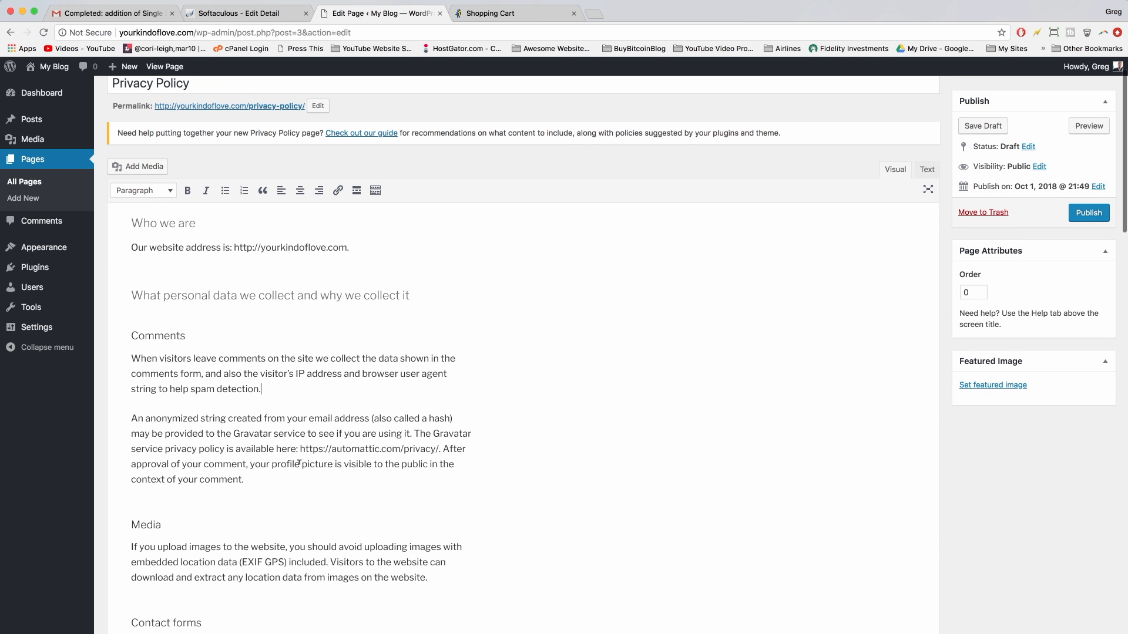
{"action": "scroll", "coordinate": [318, 477], "scroll_direction": "up", "scroll_amount": 2}
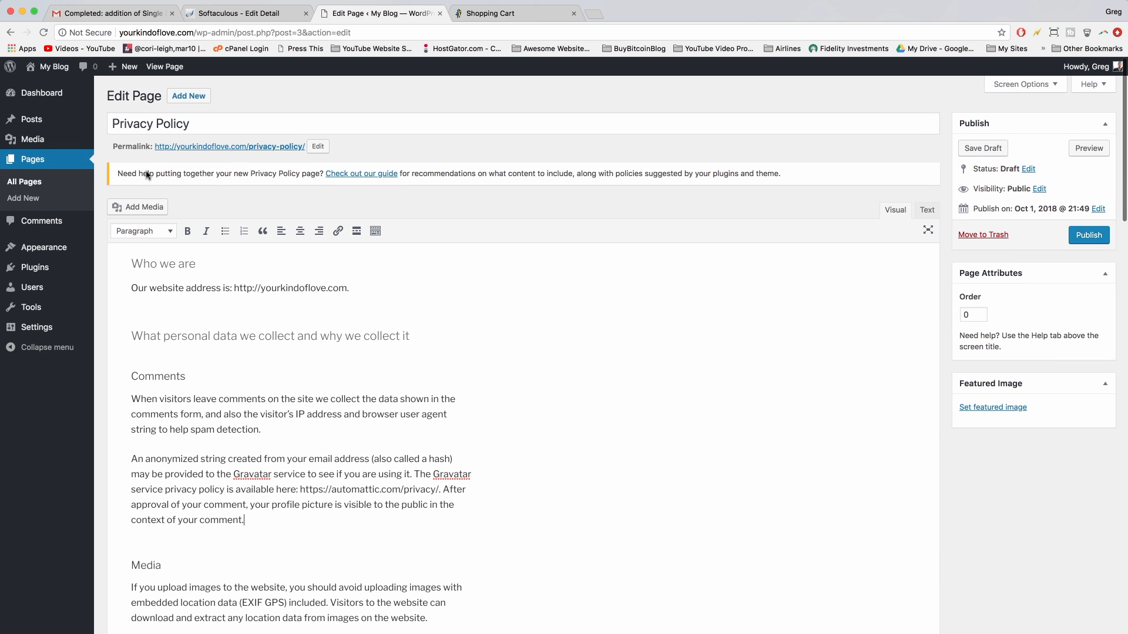
{"action": "left_click", "coordinate": [34, 164]}
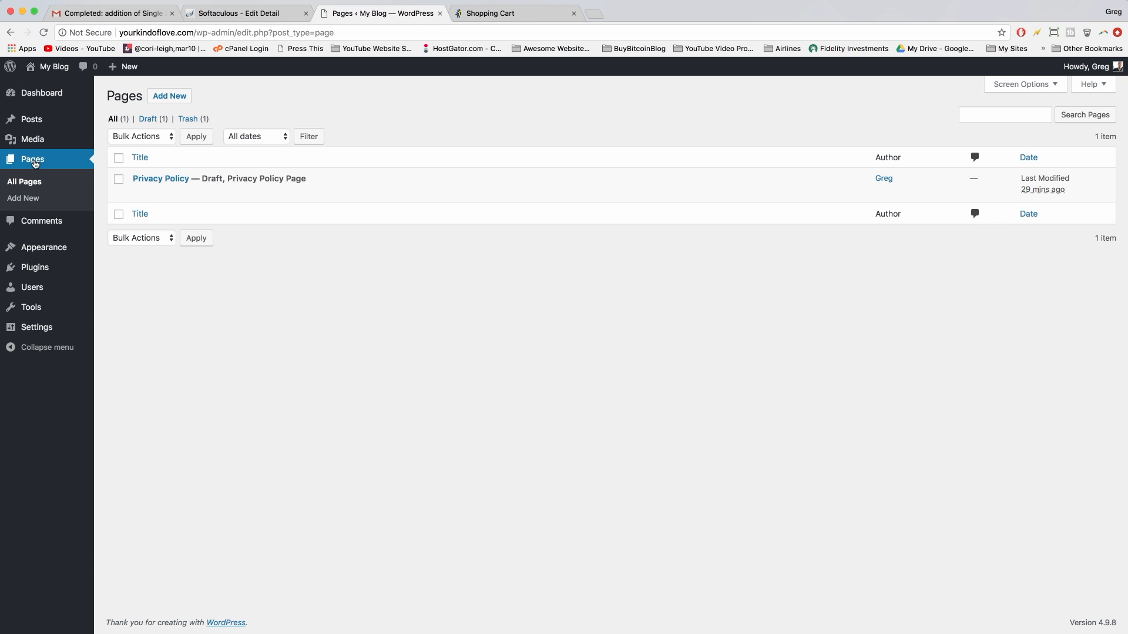
- Title the new page 'About Us' so its draft autosaves with the /about-us/ permalink
{"action": "left_click", "coordinate": [180, 100]}
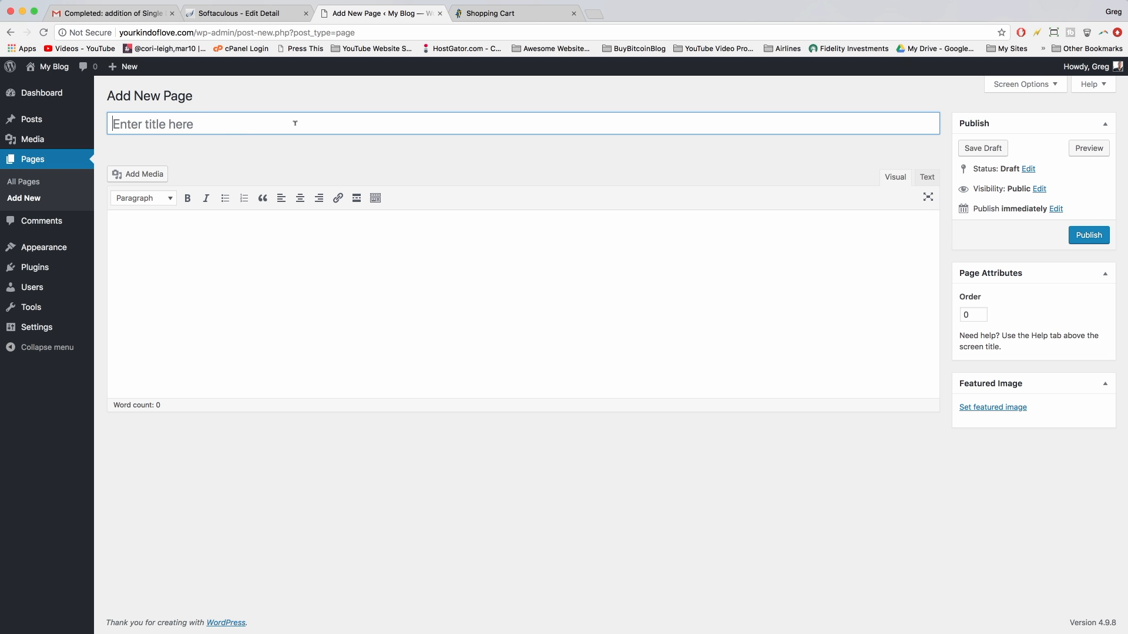
{"action": "type", "text": "About Us"}
{"action": "left_click", "coordinate": [351, 245]}
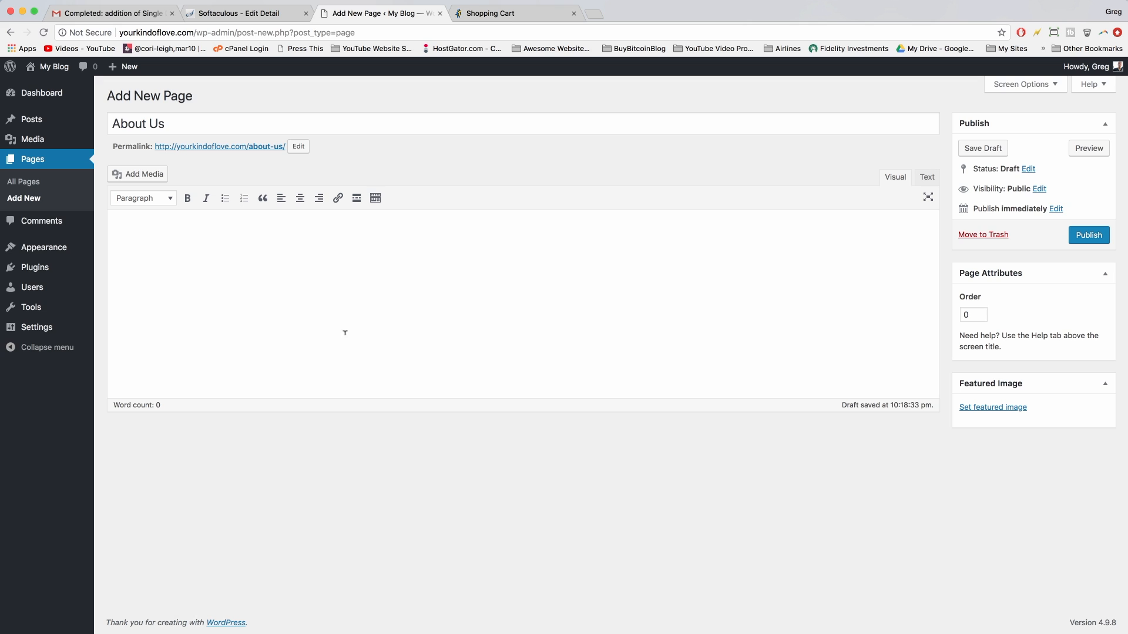
- In a new tab, open the HostGator WordPress Setup Tutorial from your YouTube uploads and pause it
{"action": "left_click", "coordinate": [594, 14]}
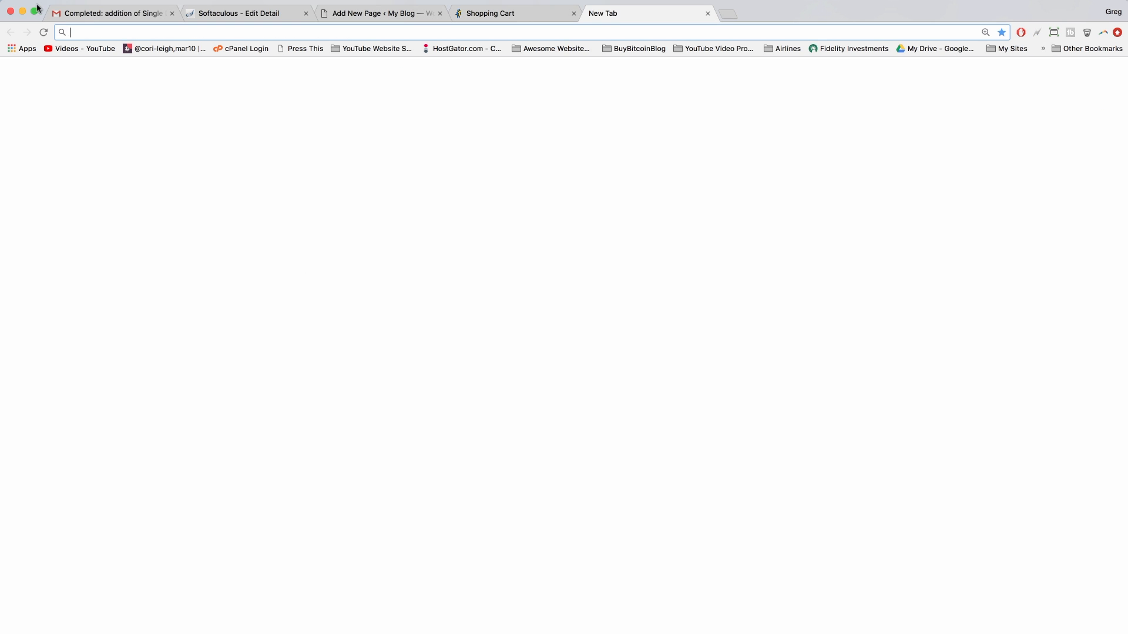
{"action": "left_click", "coordinate": [97, 51]}
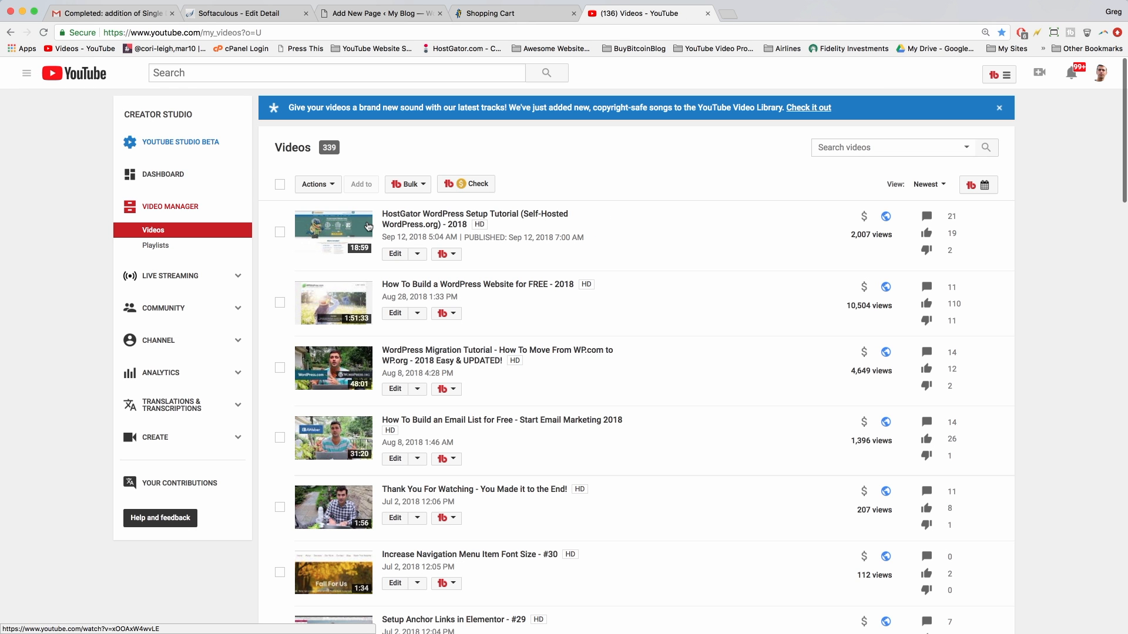
{"action": "left_click", "coordinate": [345, 224]}
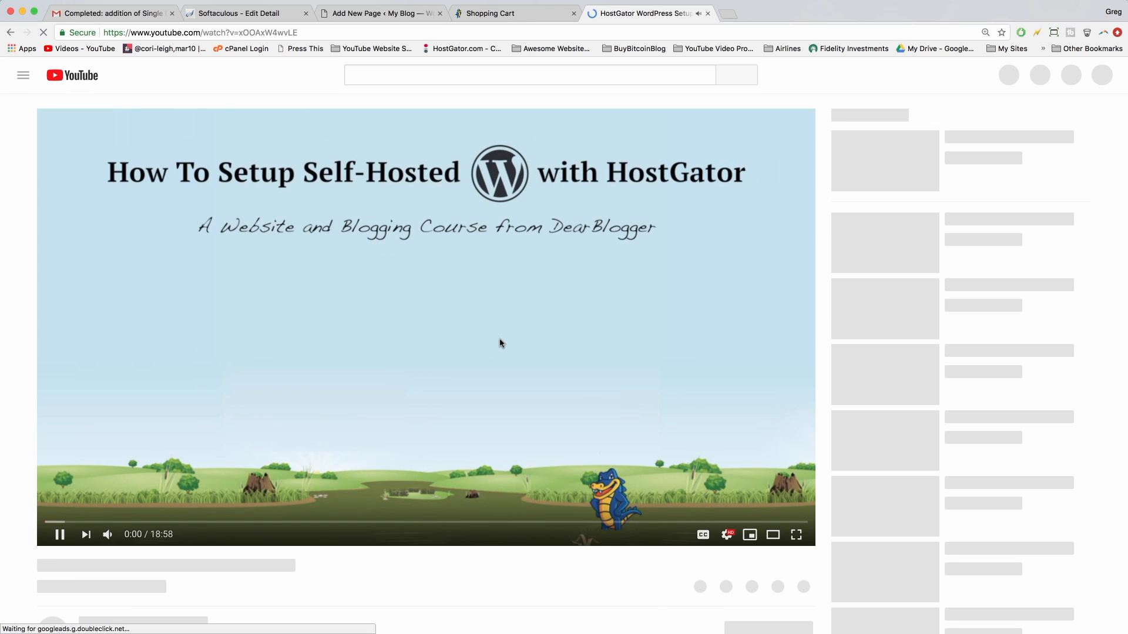
{"action": "left_click", "coordinate": [500, 343]}
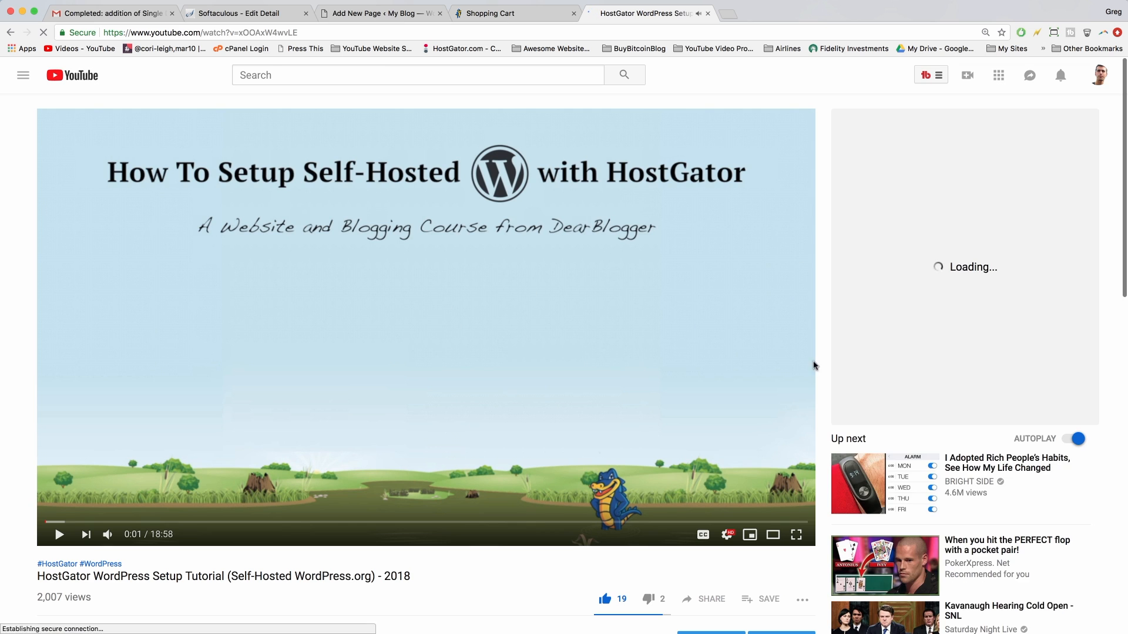
{"action": "scroll", "coordinate": [949, 418], "scroll_direction": "down", "scroll_amount": 3}
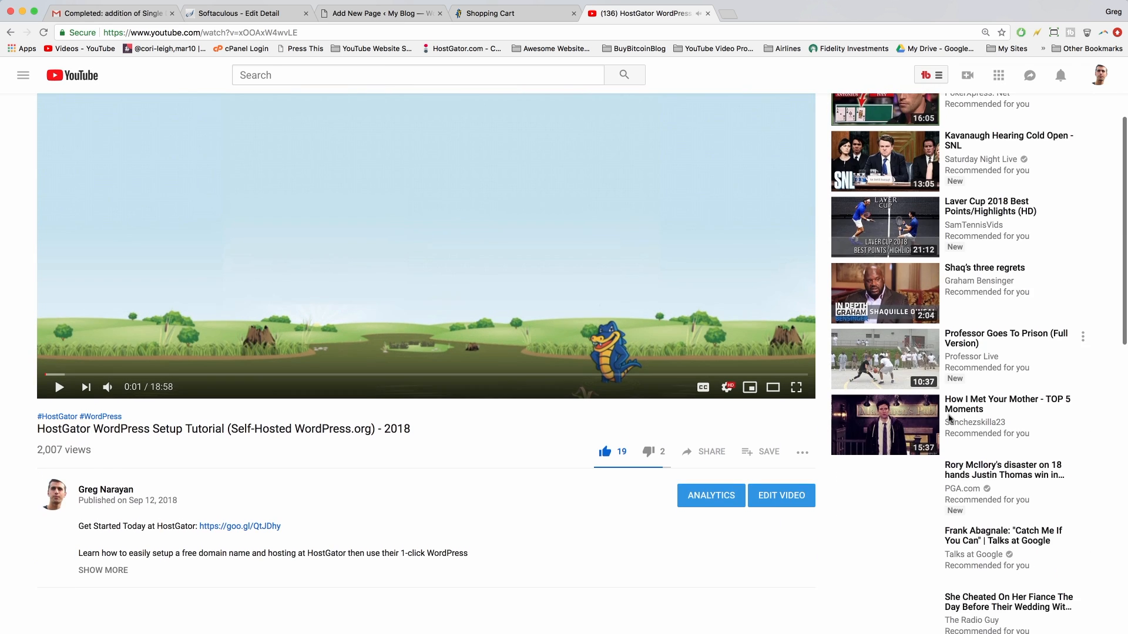
{"action": "scroll", "coordinate": [950, 418], "scroll_direction": "down", "scroll_amount": 4}
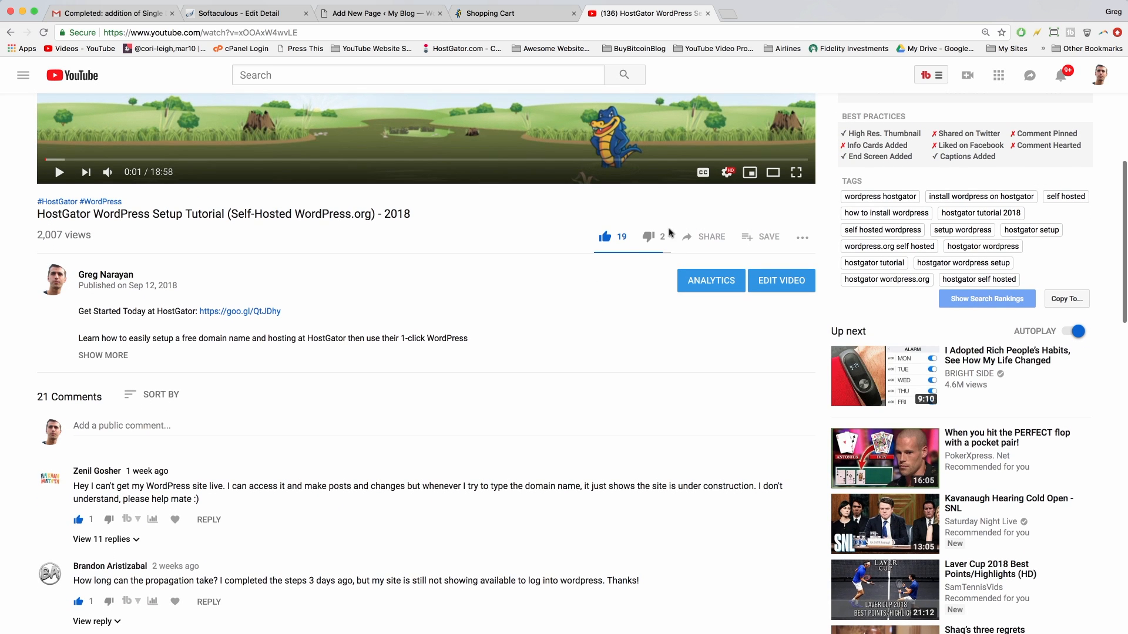
- Copy the video's iframe embed code from Share > Embed
{"action": "left_click", "coordinate": [711, 238]}
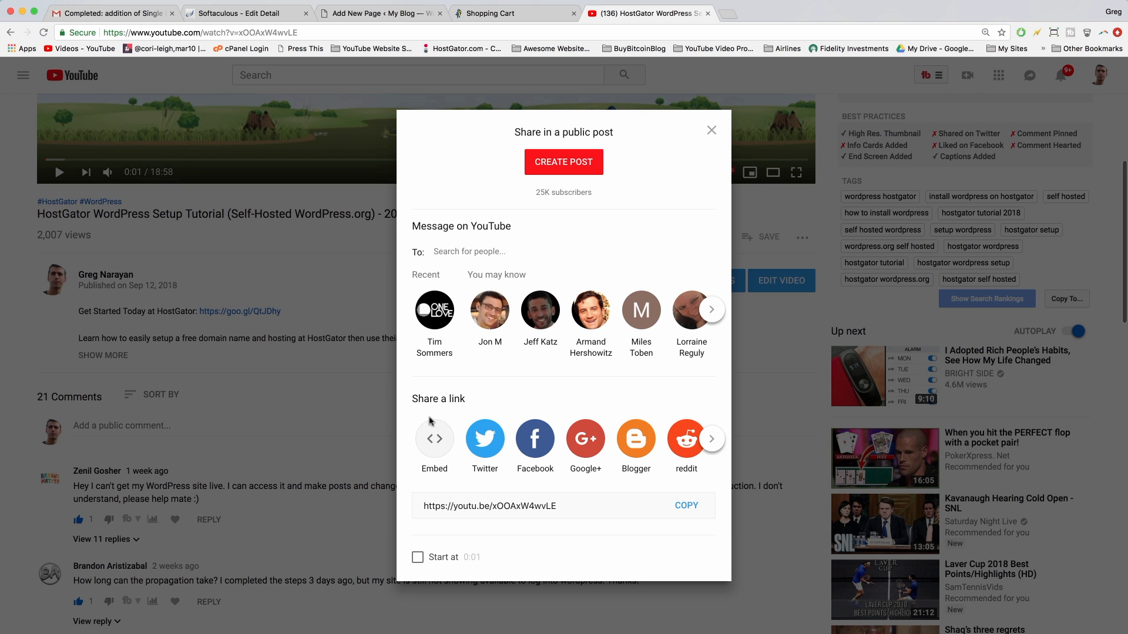
{"action": "left_click", "coordinate": [433, 444]}
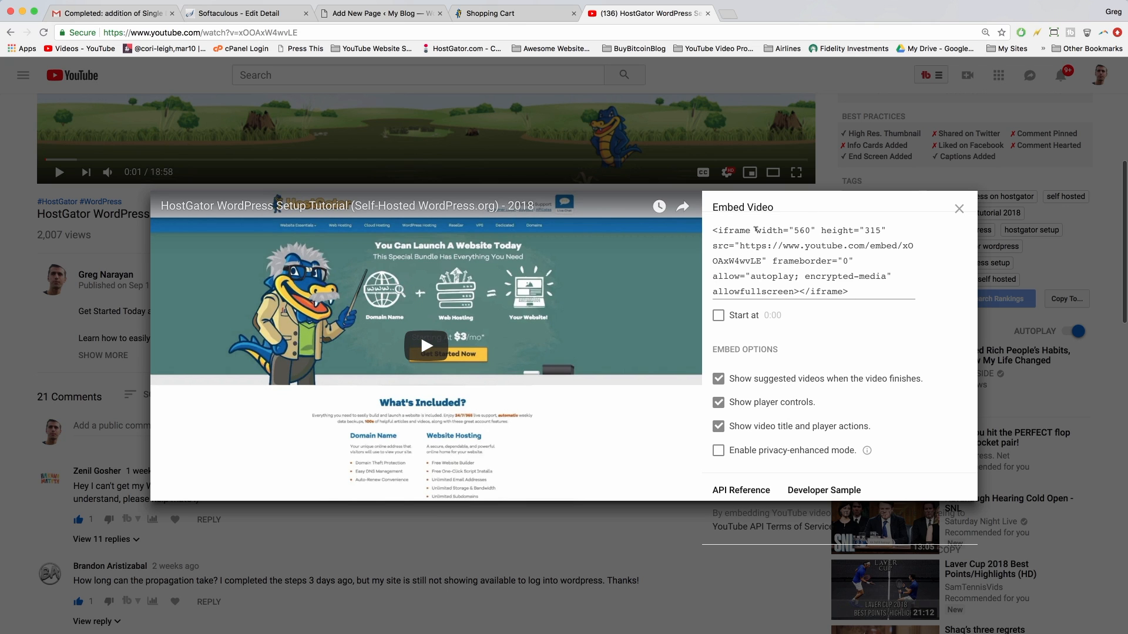
{"action": "left_click", "coordinate": [743, 244]}
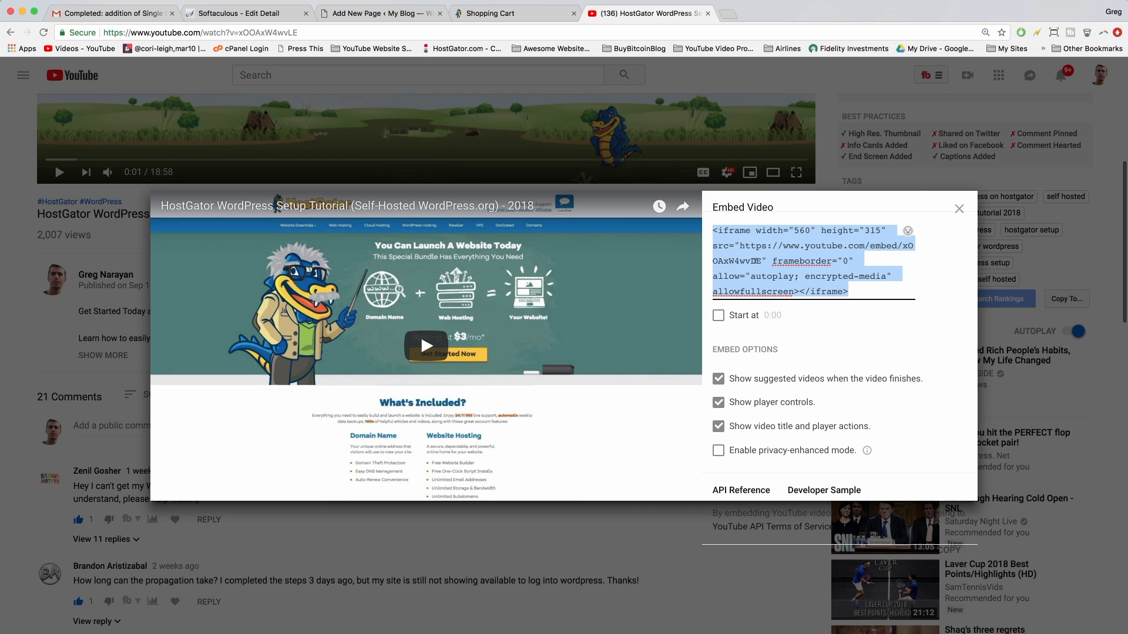
{"action": "right_click", "coordinate": [756, 259]}
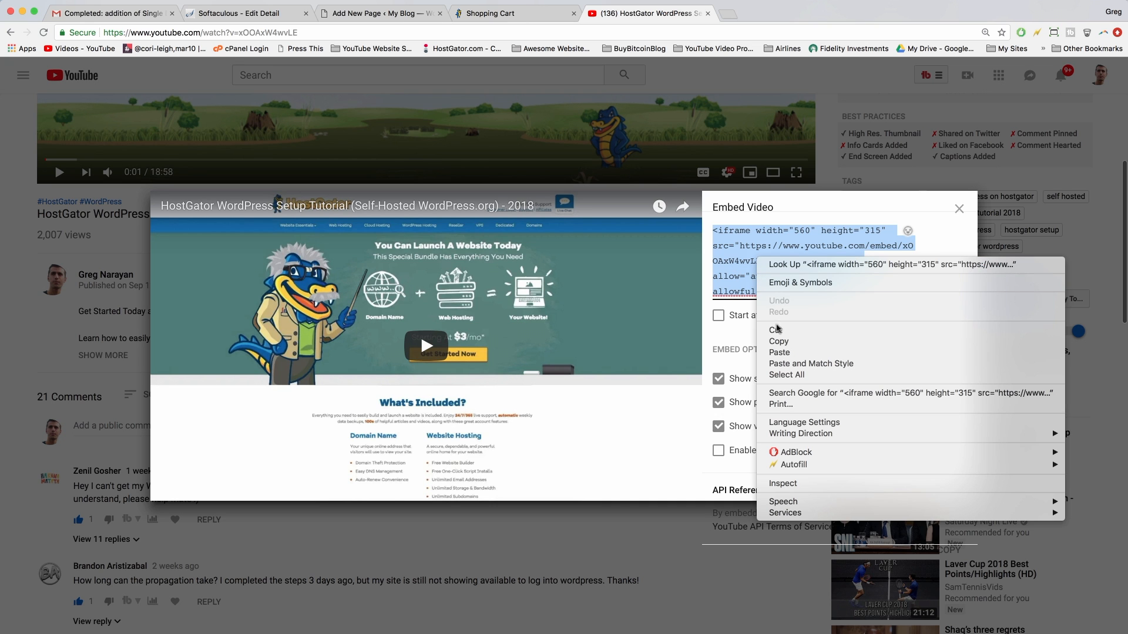
{"action": "left_click", "coordinate": [779, 341]}
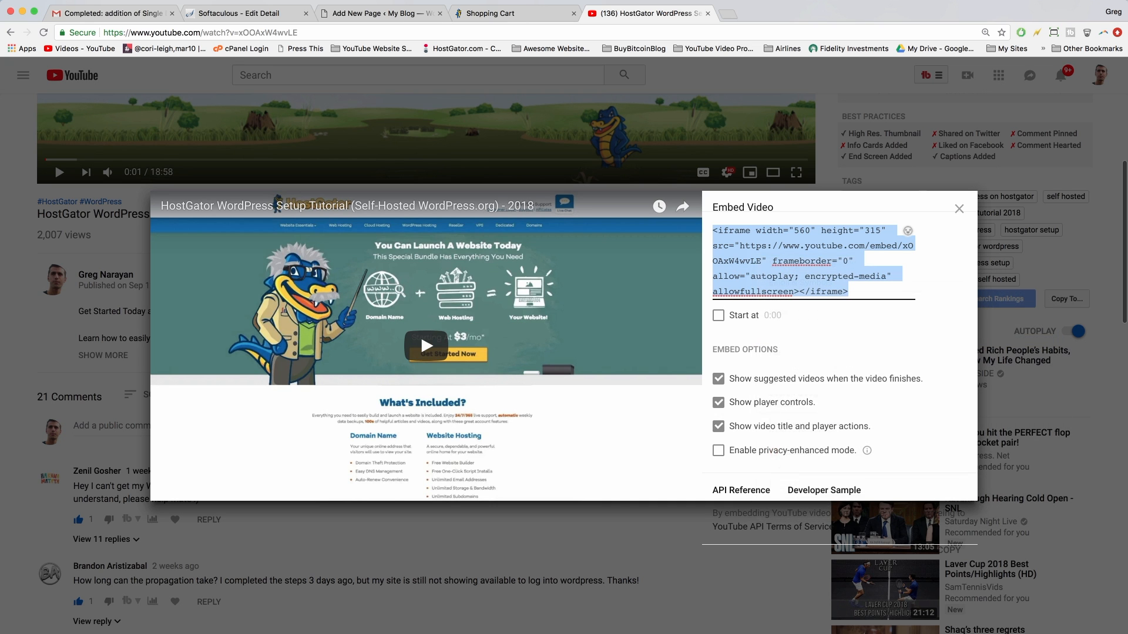
{"action": "left_click", "coordinate": [350, 17]}
- Paste the YouTube embed code into the About Us page in Text mode and publish it
{"action": "left_click", "coordinate": [223, 247]}
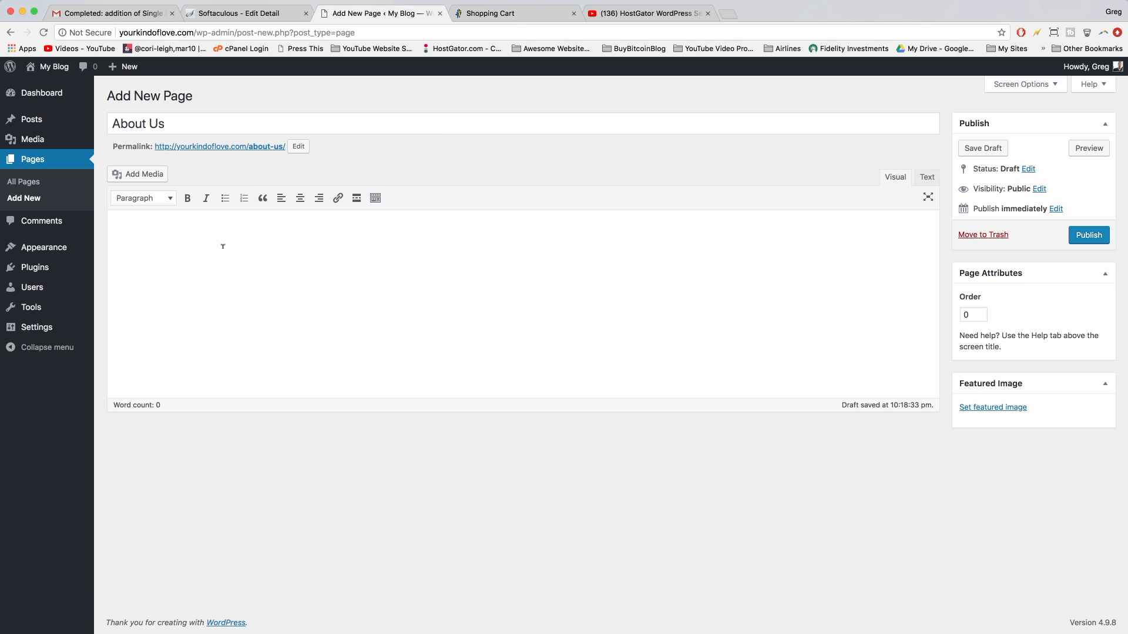
{"action": "left_click", "coordinate": [927, 178]}
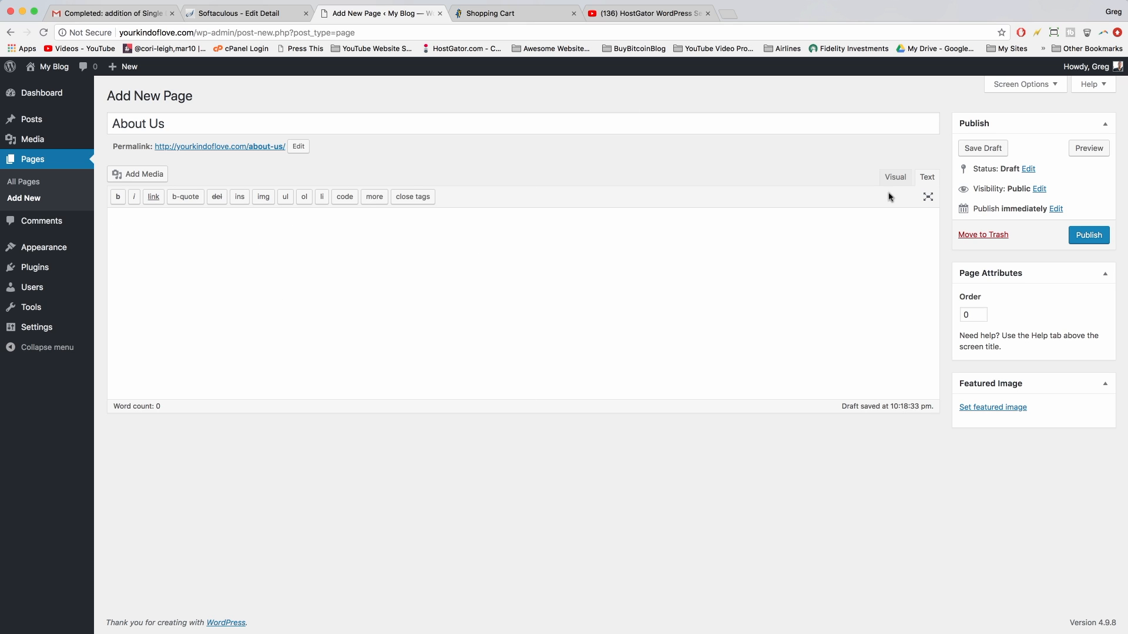
{"action": "left_click", "coordinate": [898, 177]}
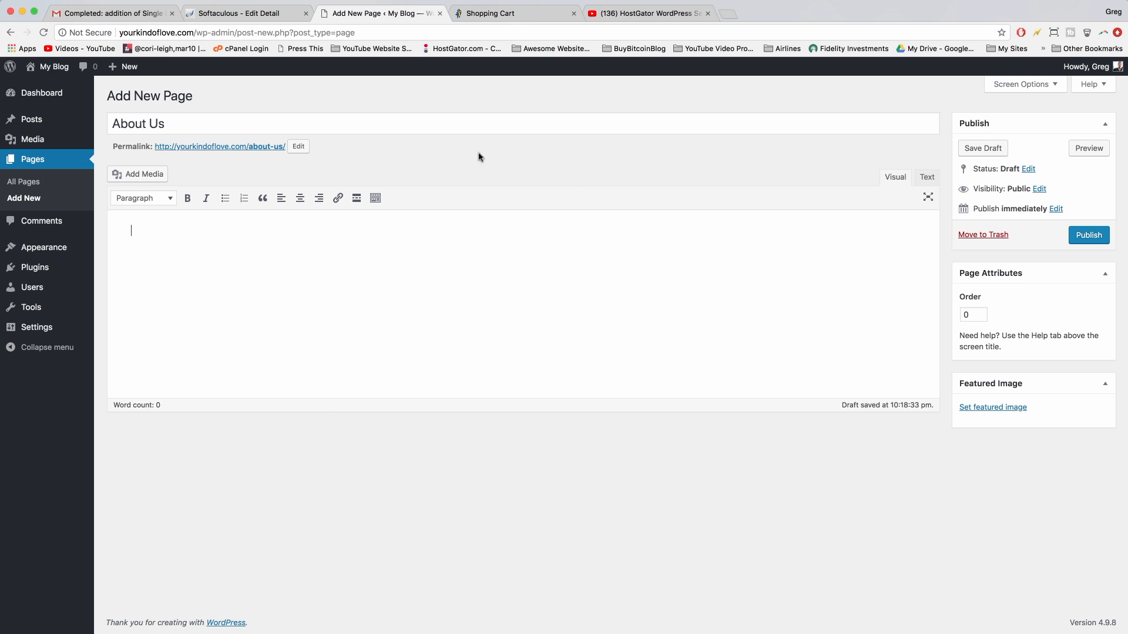
{"action": "left_click", "coordinate": [926, 178]}
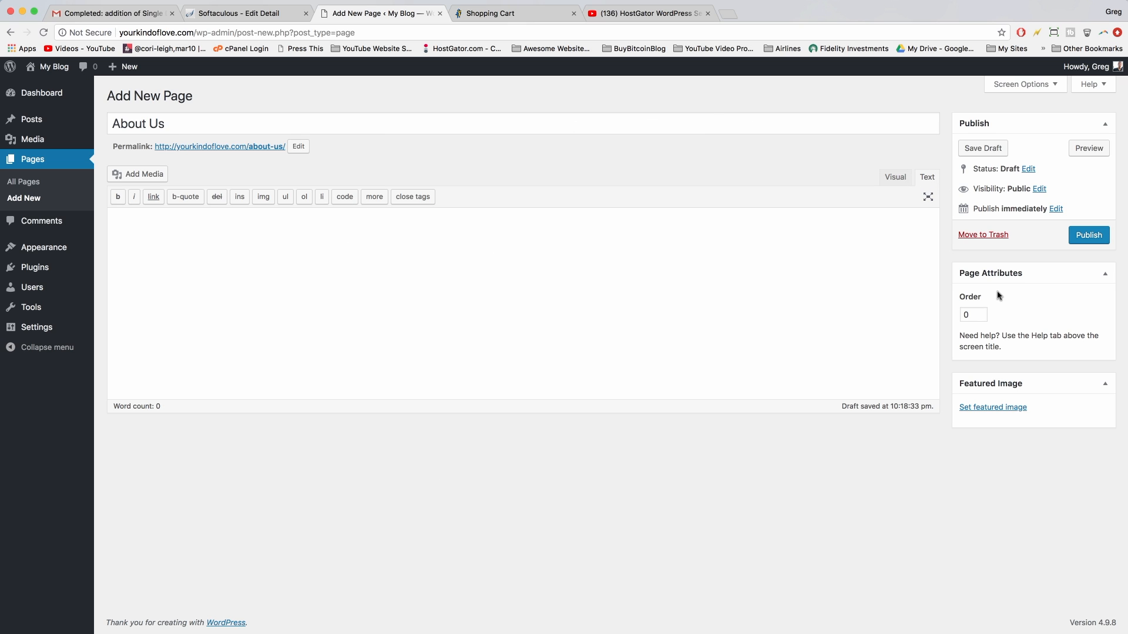
{"action": "right_click", "coordinate": [275, 244]}
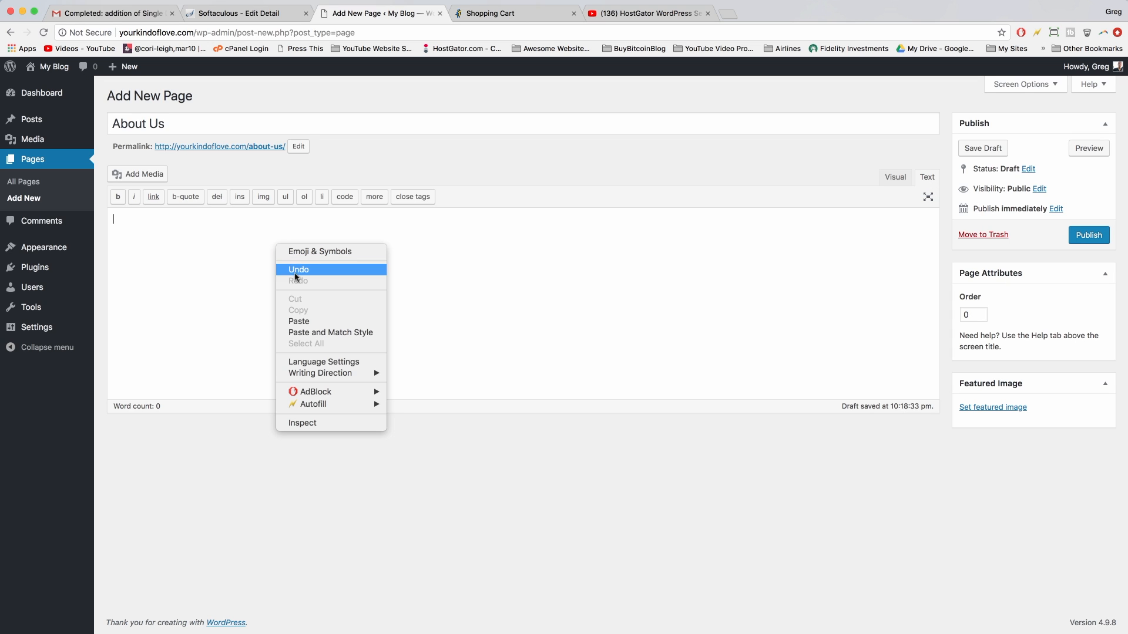
{"action": "left_click", "coordinate": [299, 323]}
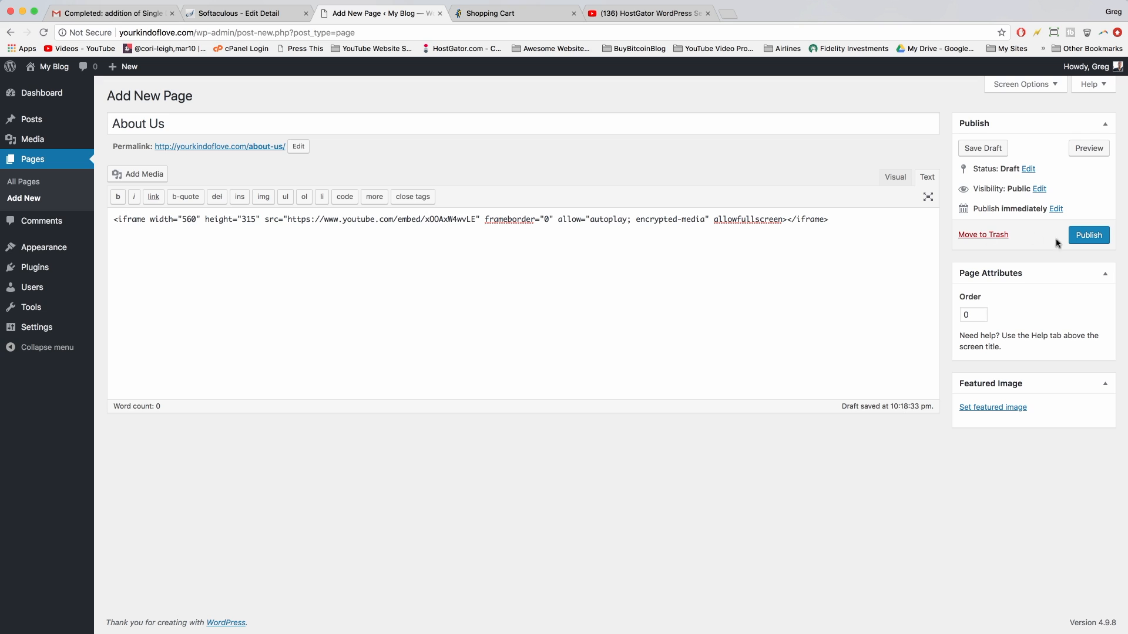
{"action": "left_click", "coordinate": [1081, 240]}
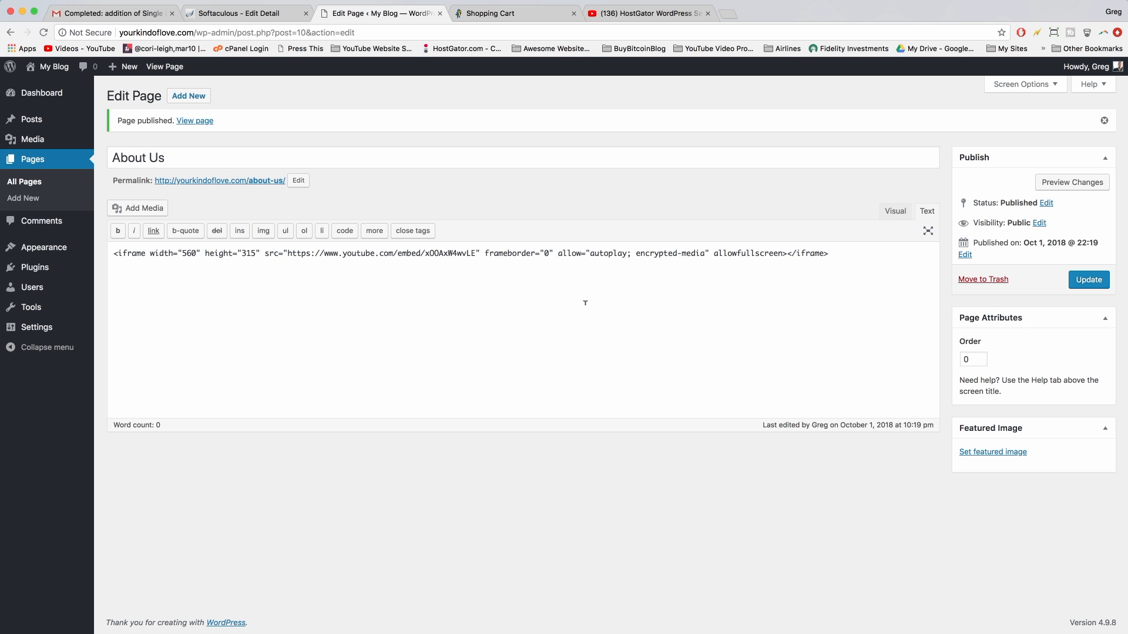
- Inspect the allow, autoplay, encrypted and media words in the published embed code
{"action": "double_click", "coordinate": [564, 253]}
{"action": "double_click", "coordinate": [608, 253]}
{"action": "double_click", "coordinate": [652, 253]}
{"action": "double_click", "coordinate": [696, 253]}
{"action": "left_click", "coordinate": [696, 253]}
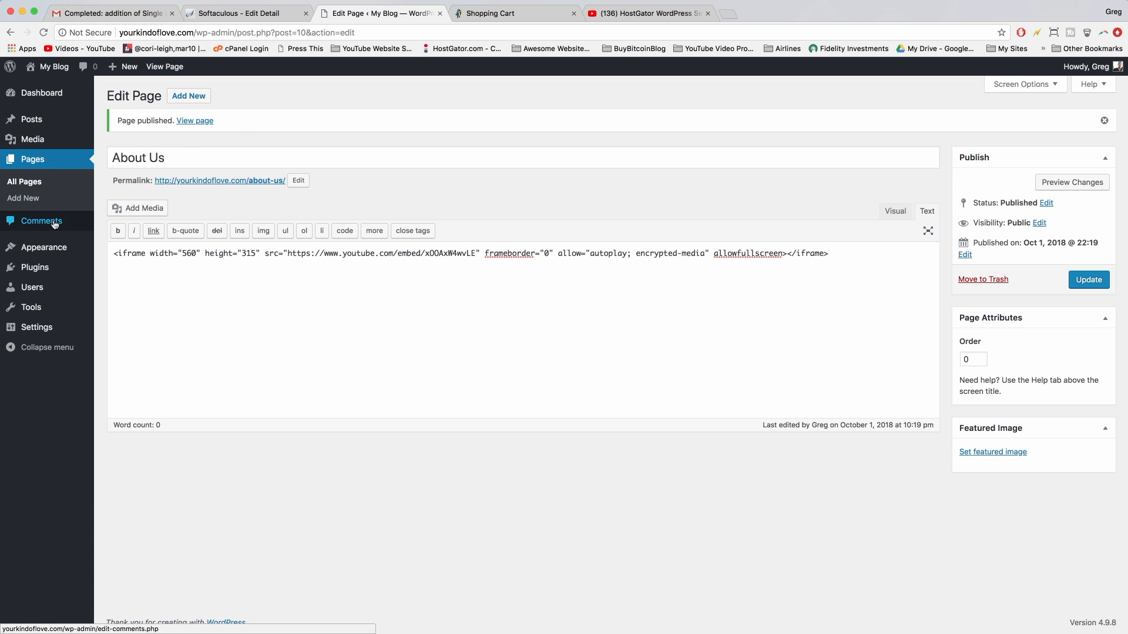
{"action": "mouse_move", "coordinate": [40, 253]}
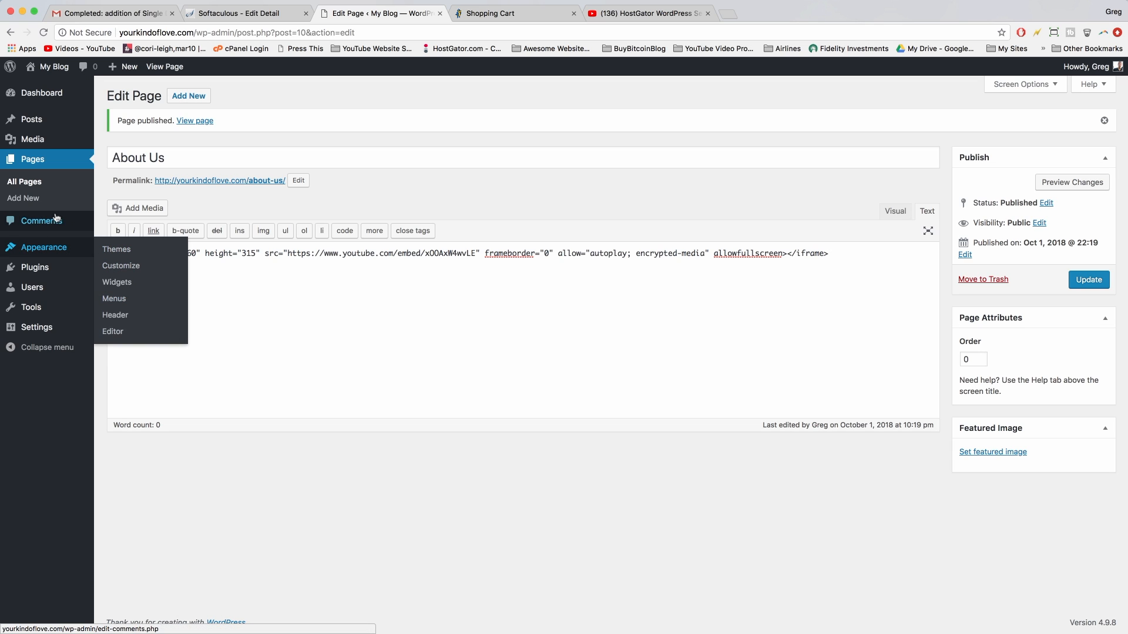
- Activate the Akismet Anti-Spam and Hello Dolly plugins from Installed Plugins
{"action": "mouse_move", "coordinate": [26, 271]}
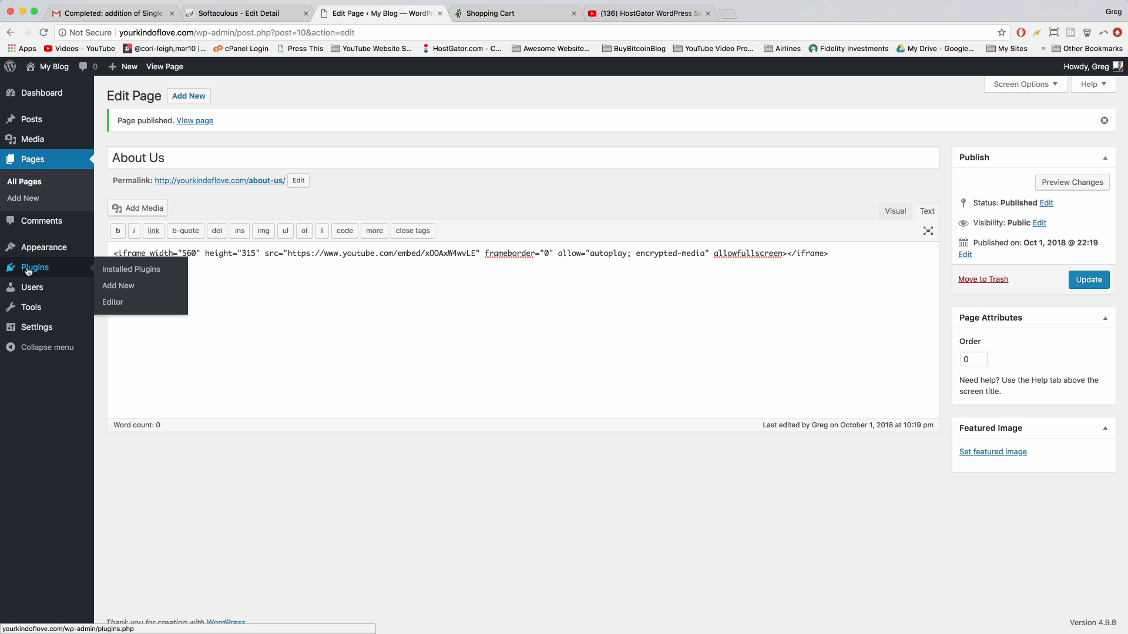
{"action": "left_click", "coordinate": [28, 271]}
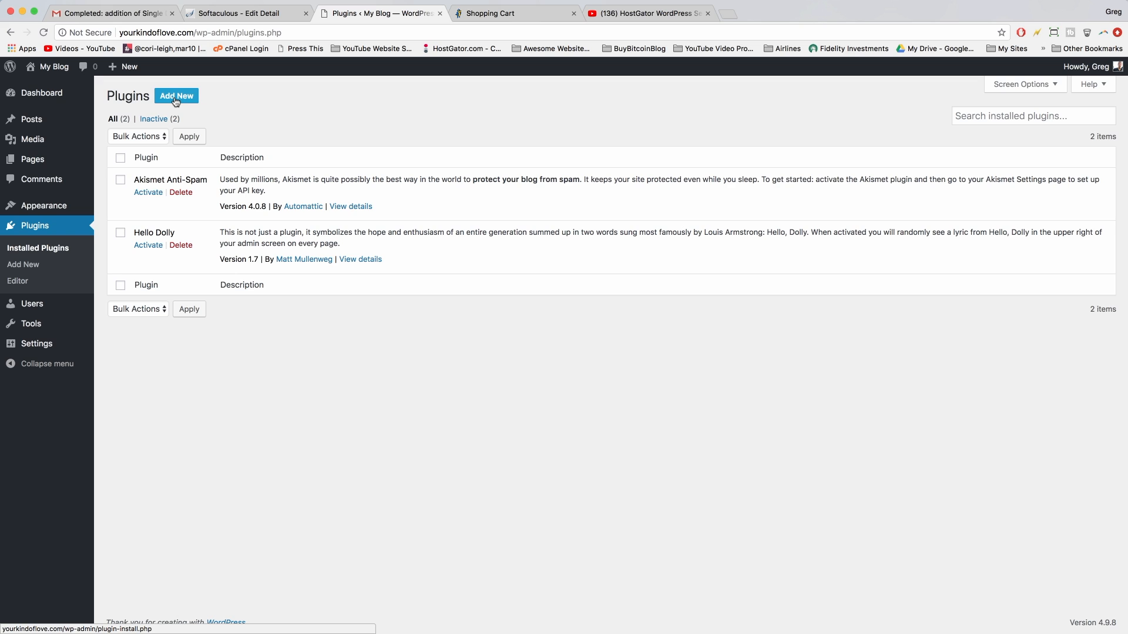
{"action": "left_click", "coordinate": [144, 196]}
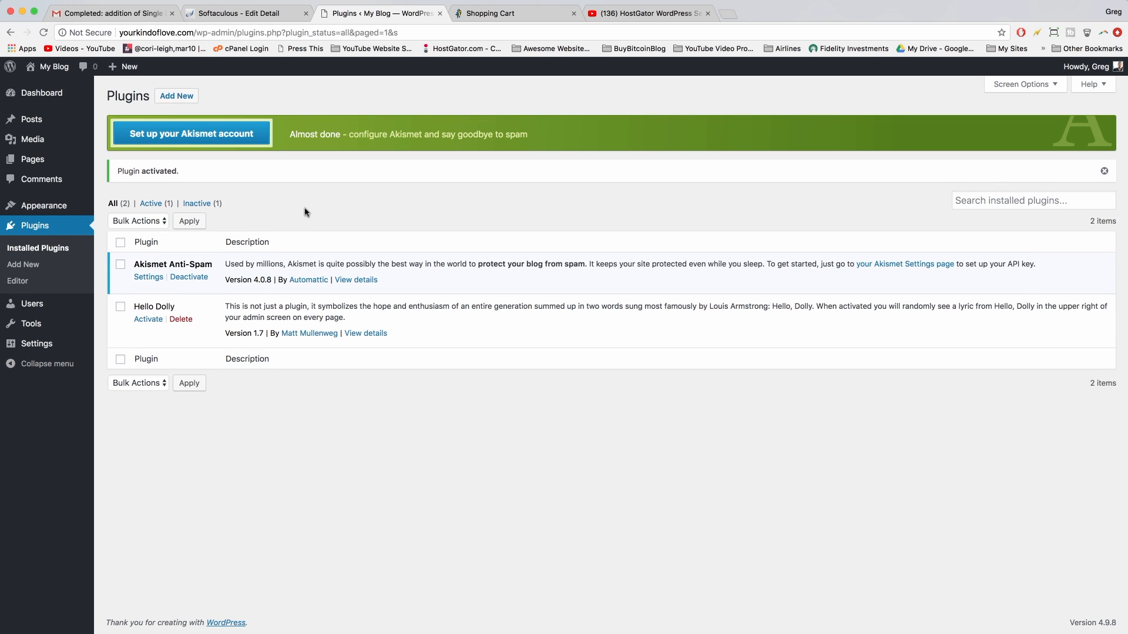
{"action": "left_click", "coordinate": [148, 319]}
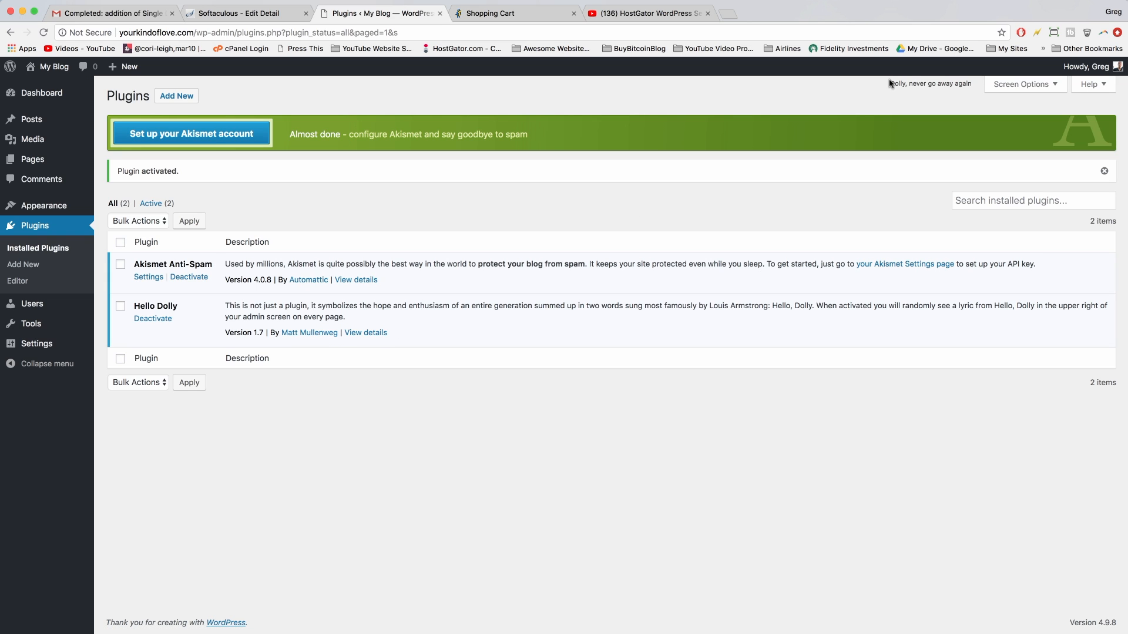
{"action": "left_click_drag", "start_coordinate": [890, 85], "coordinate": [972, 85]}
{"action": "left_click", "coordinate": [499, 445]}
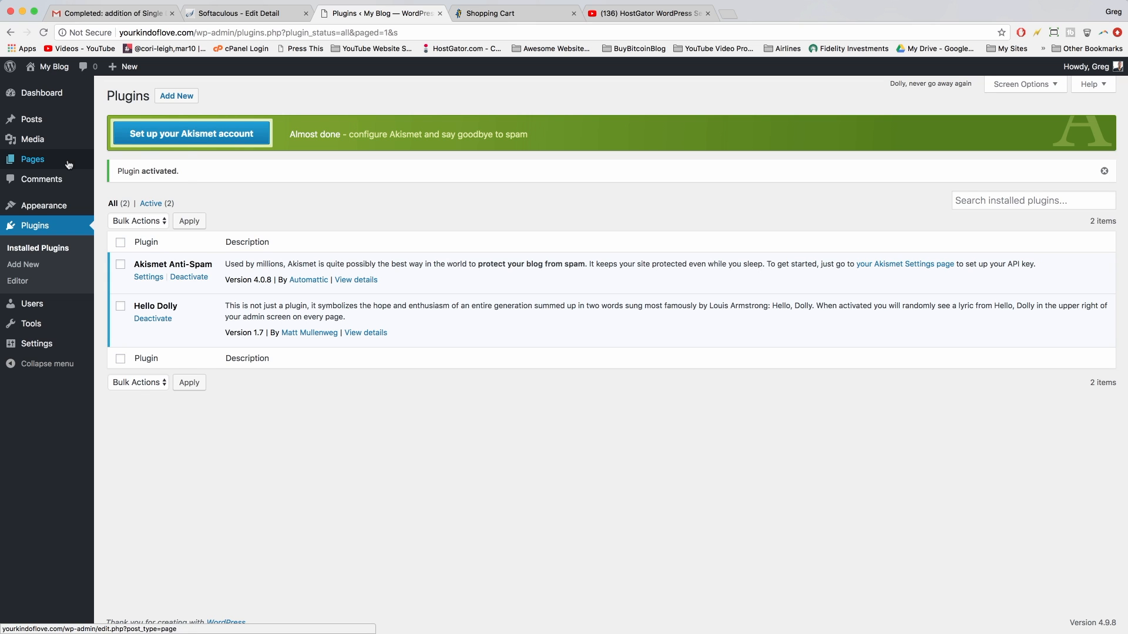
{"action": "left_click", "coordinate": [35, 310]}
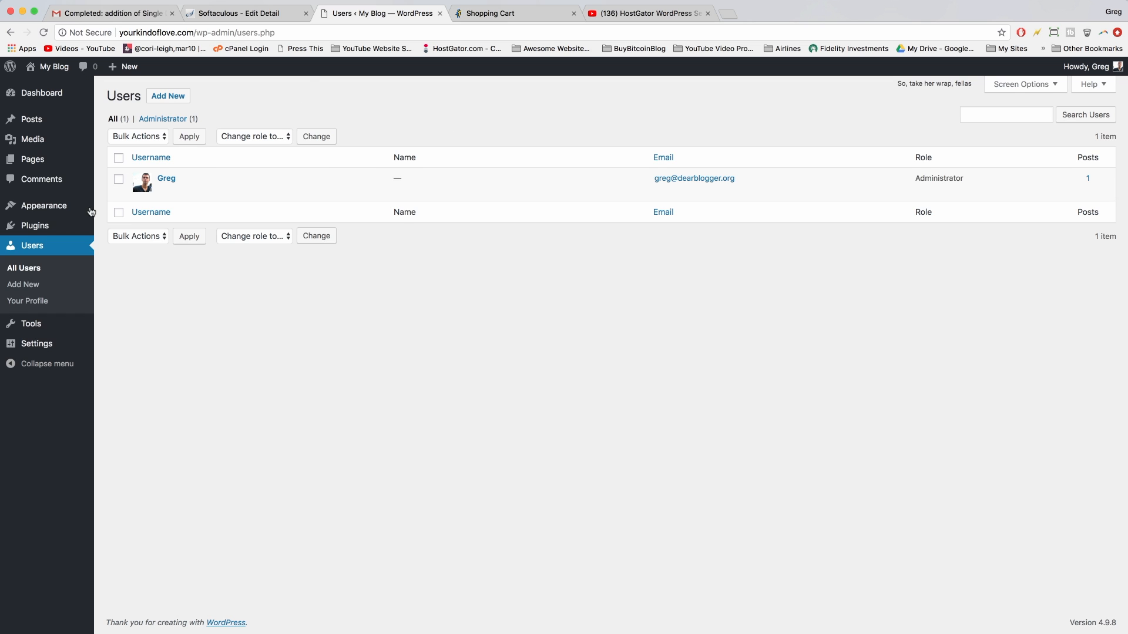
{"action": "left_click", "coordinate": [166, 178]}
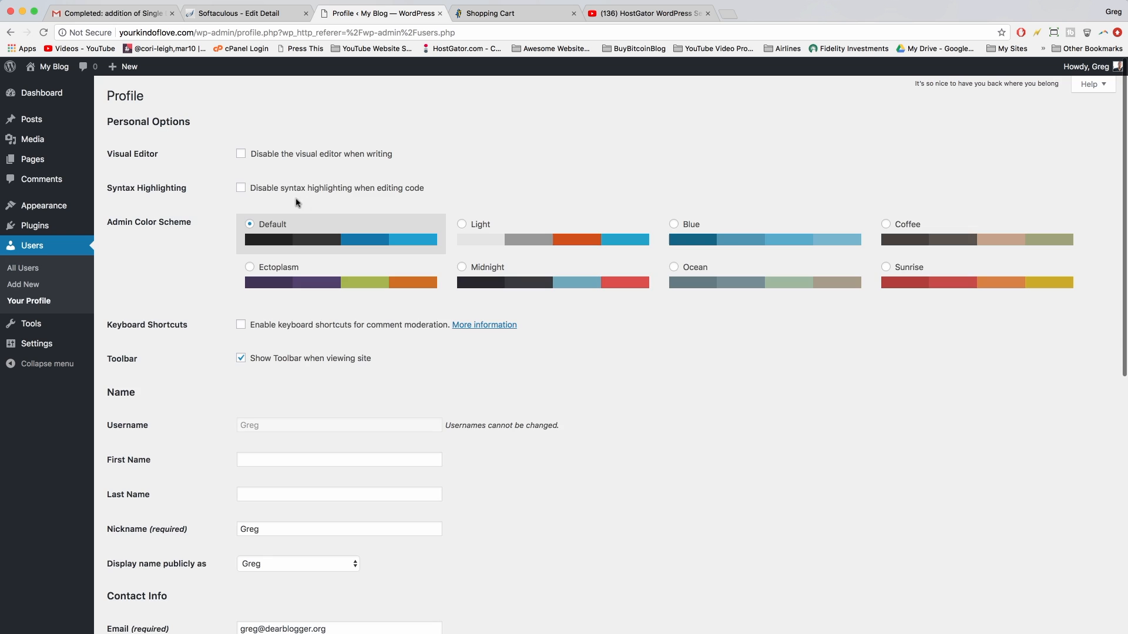
{"action": "scroll", "coordinate": [408, 331], "scroll_direction": "down", "scroll_amount": 10}
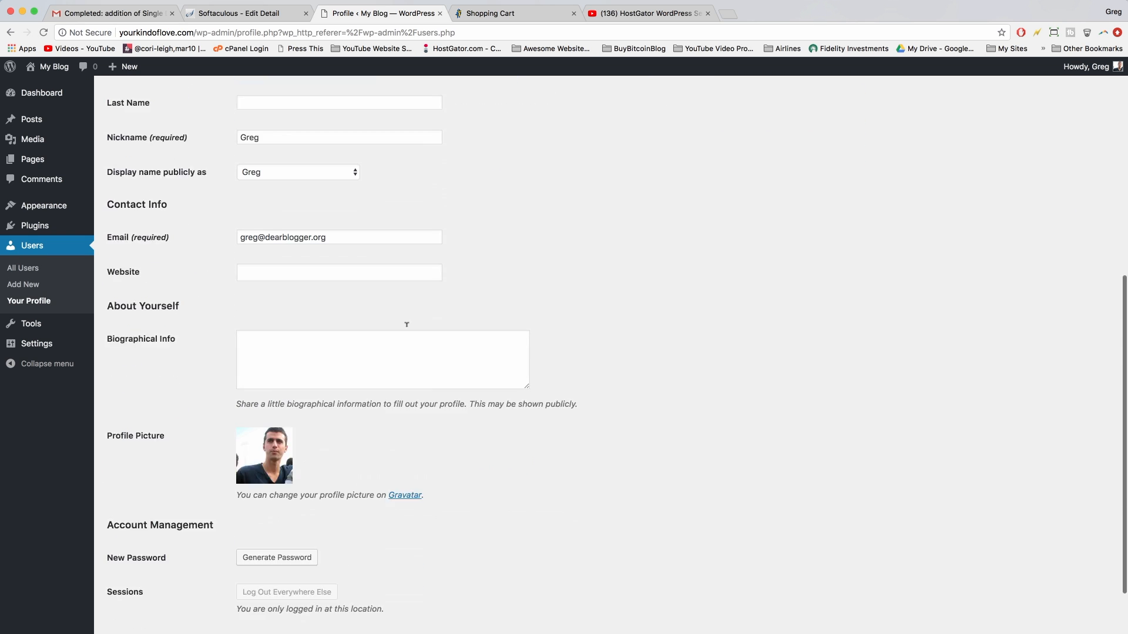
{"action": "left_click", "coordinate": [288, 492]}
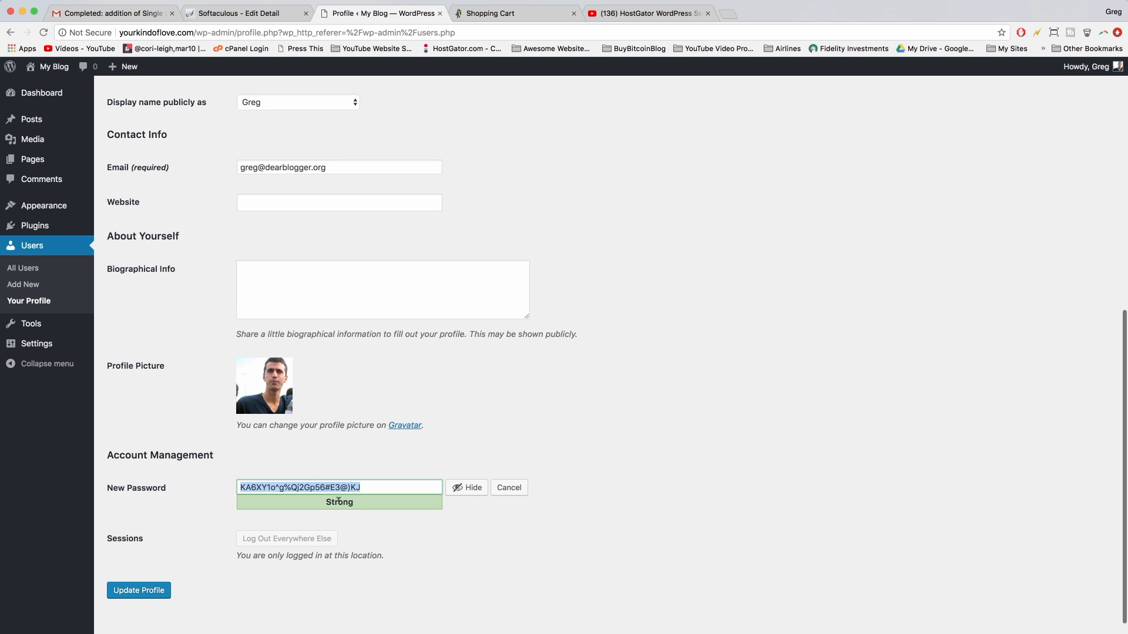
{"action": "scroll", "coordinate": [687, 504], "scroll_direction": "up", "scroll_amount": 10}
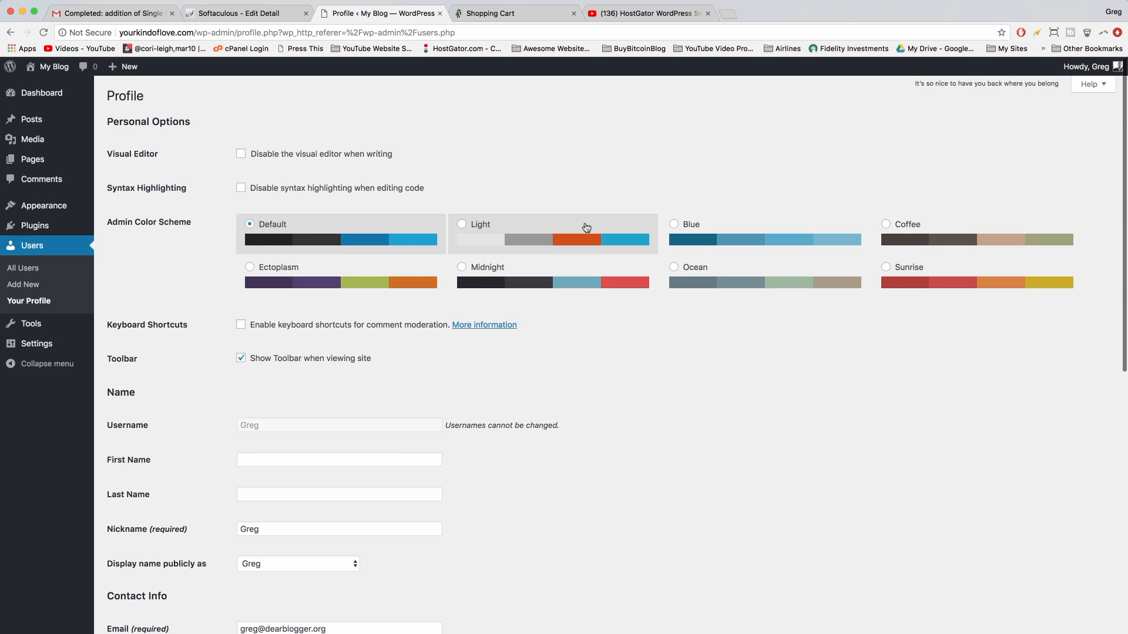
{"action": "left_click", "coordinate": [684, 225]}
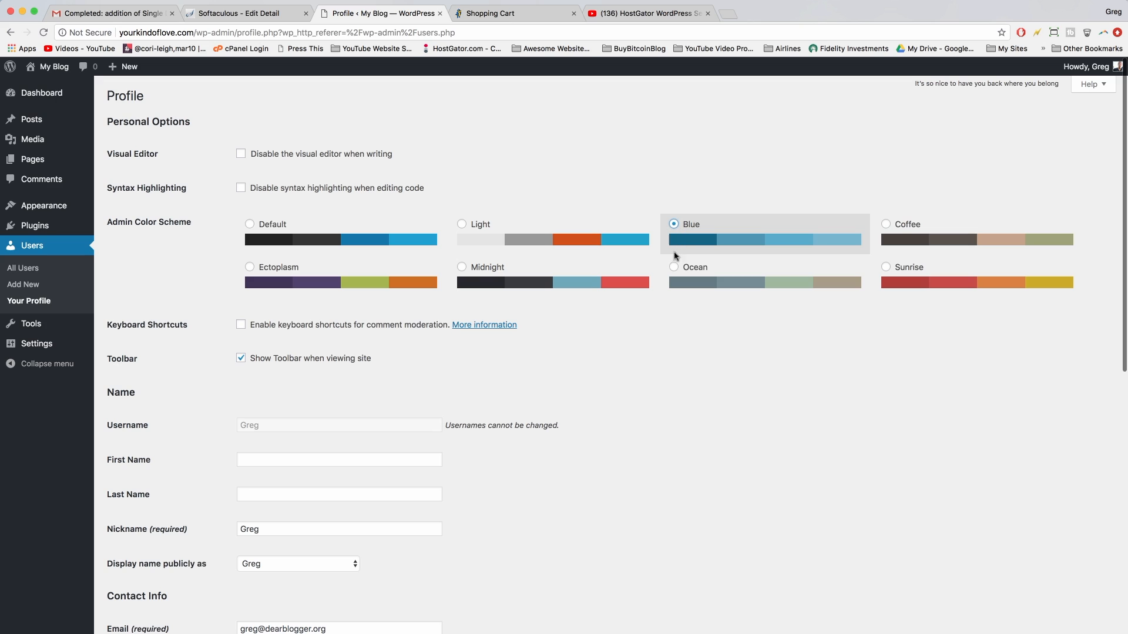
{"action": "left_click", "coordinate": [675, 267]}
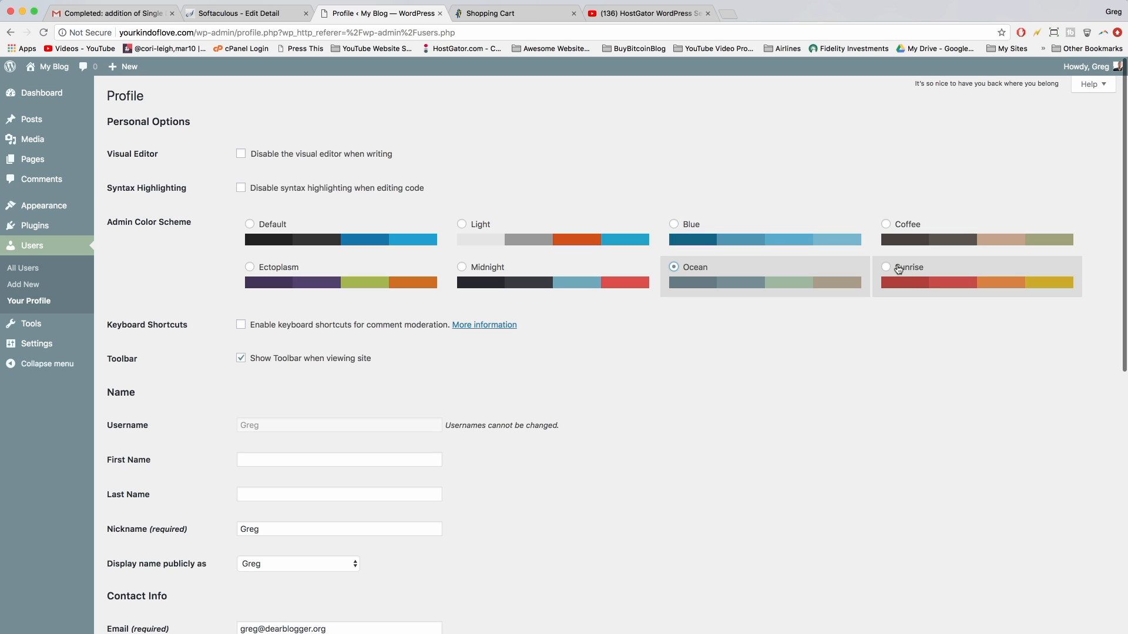
{"action": "left_click", "coordinate": [886, 267]}
{"action": "left_click", "coordinate": [461, 268]}
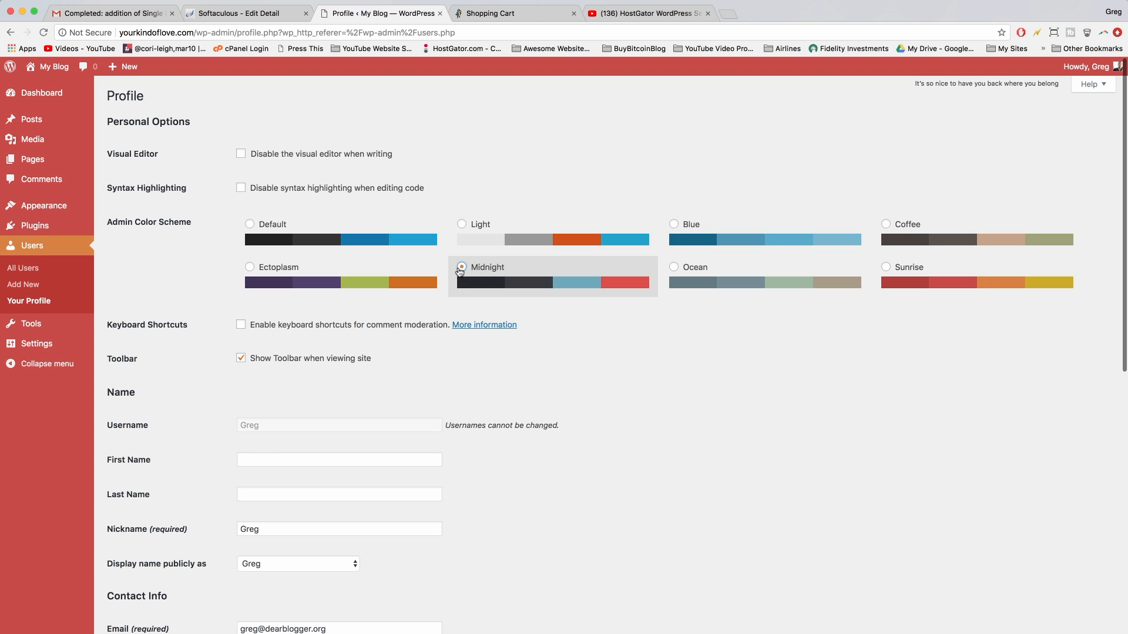
{"action": "left_click", "coordinate": [259, 226]}
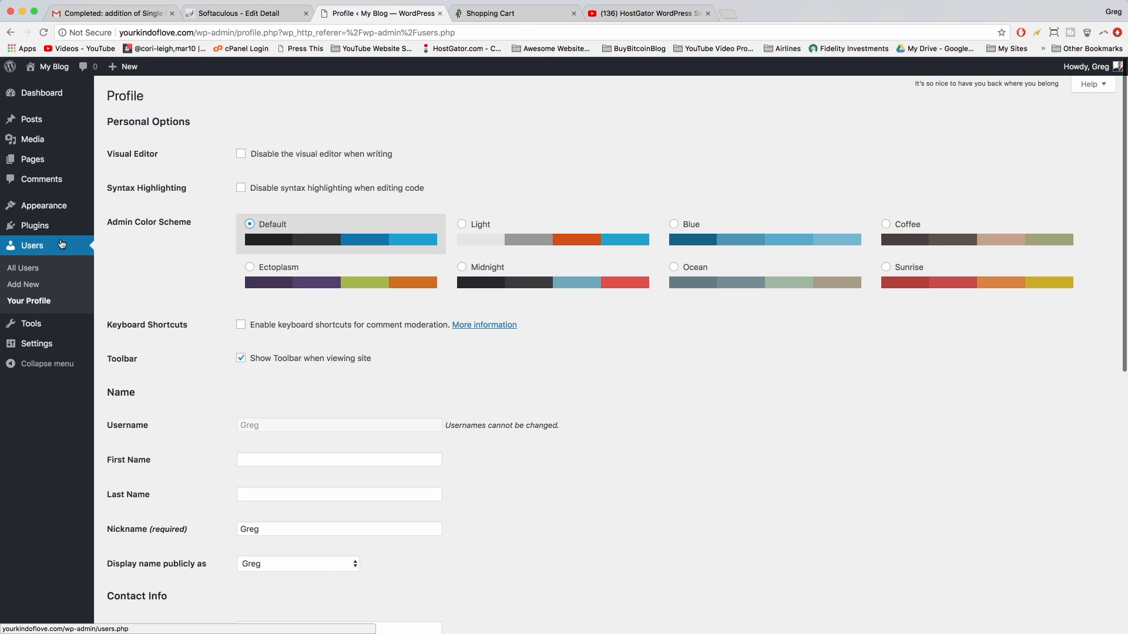
{"action": "mouse_move", "coordinate": [28, 330]}
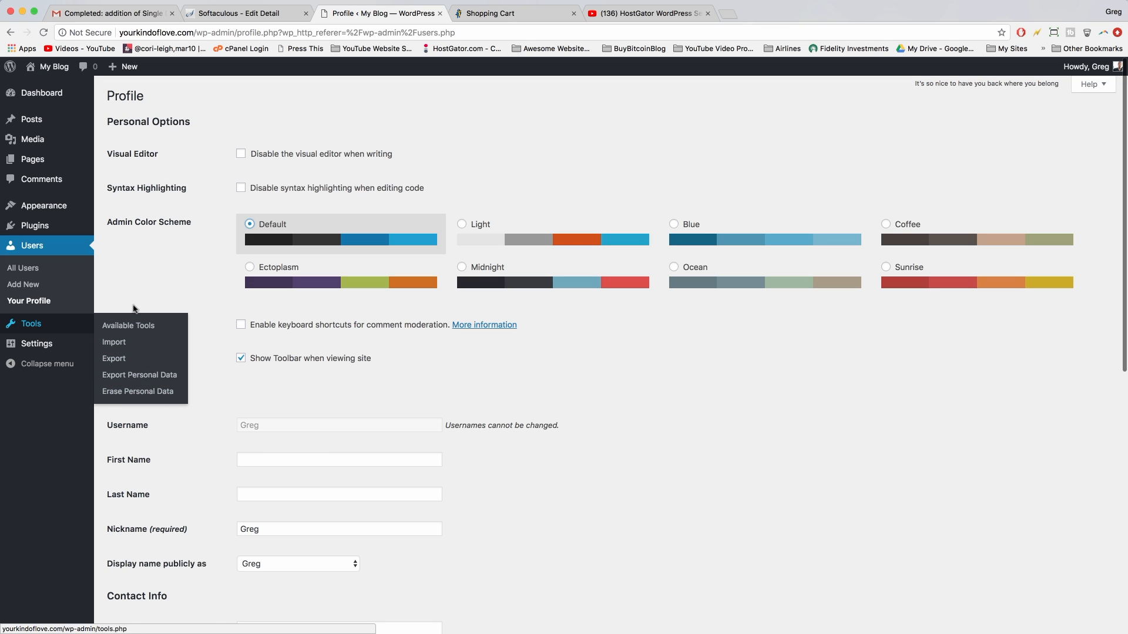
- Leave the profile page for General Settings and open the My Blog front page in a new tab
{"action": "left_click", "coordinate": [39, 349]}
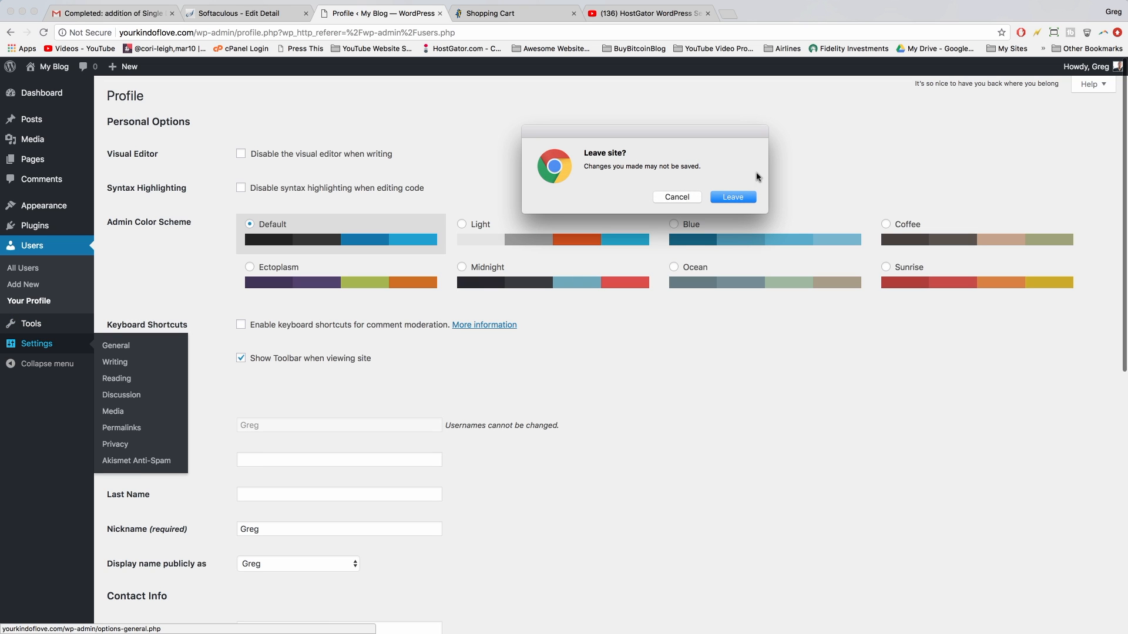
{"action": "left_click", "coordinate": [734, 198]}
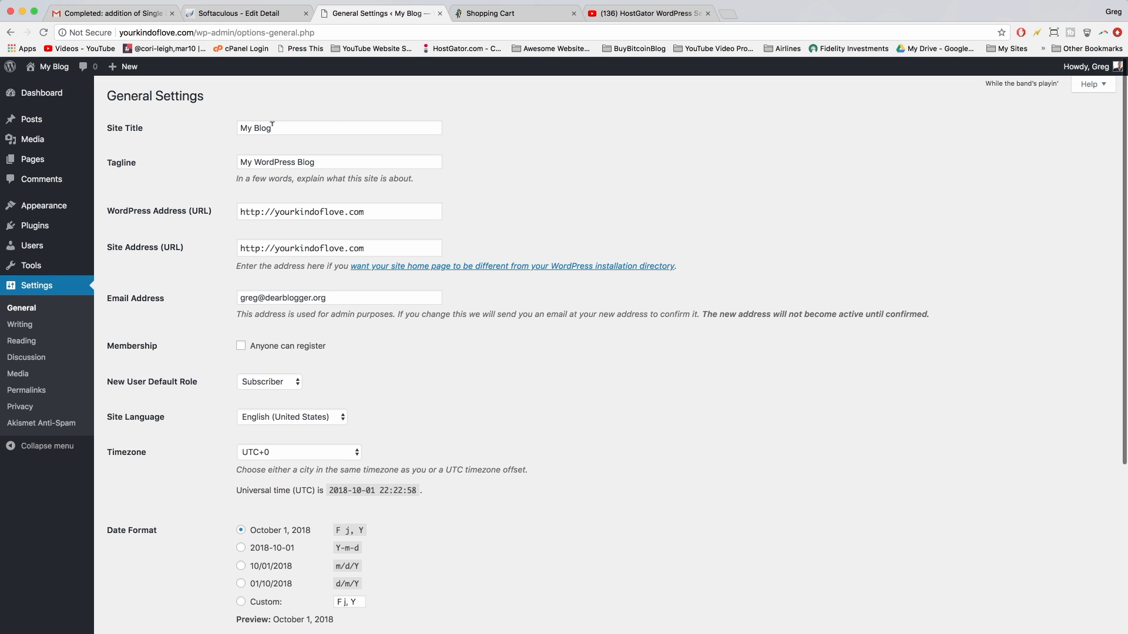
{"action": "right_click", "coordinate": [56, 66]}
{"action": "left_click", "coordinate": [108, 69]}
{"action": "left_click", "coordinate": [511, 13]}
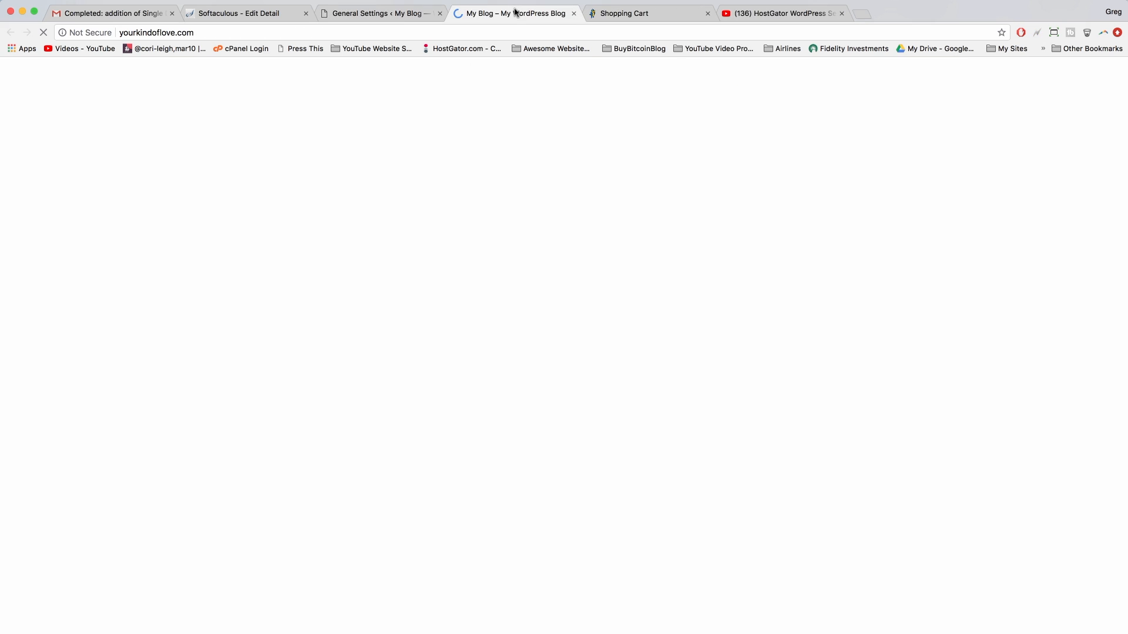
{"action": "left_click_drag", "start_coordinate": [394, 588], "coordinate": [264, 570]}
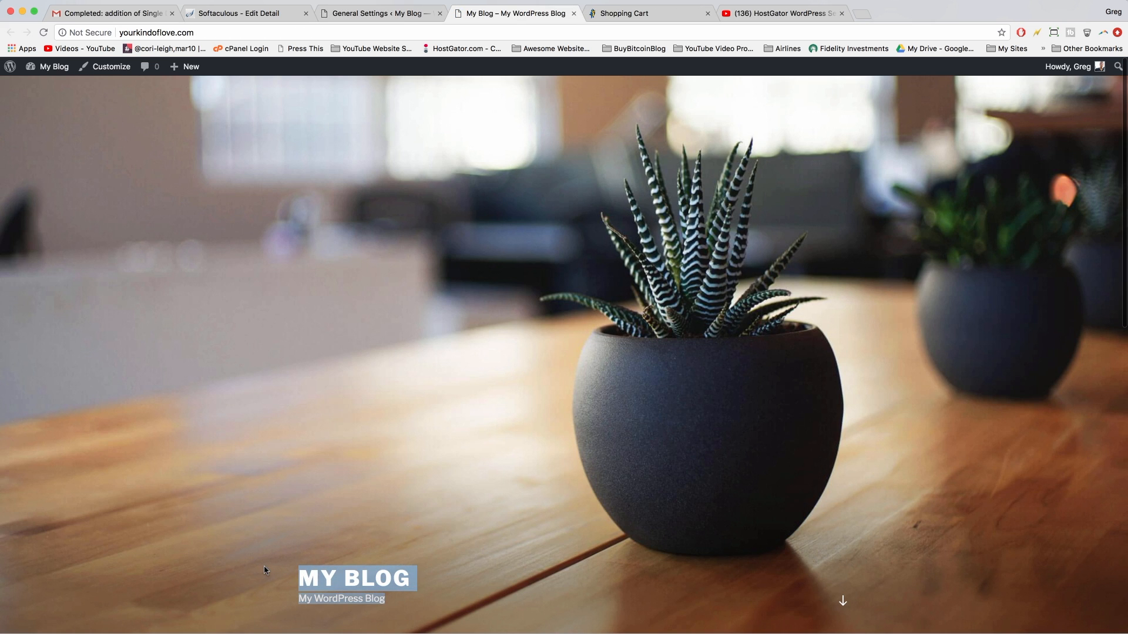
{"action": "left_click", "coordinate": [404, 605]}
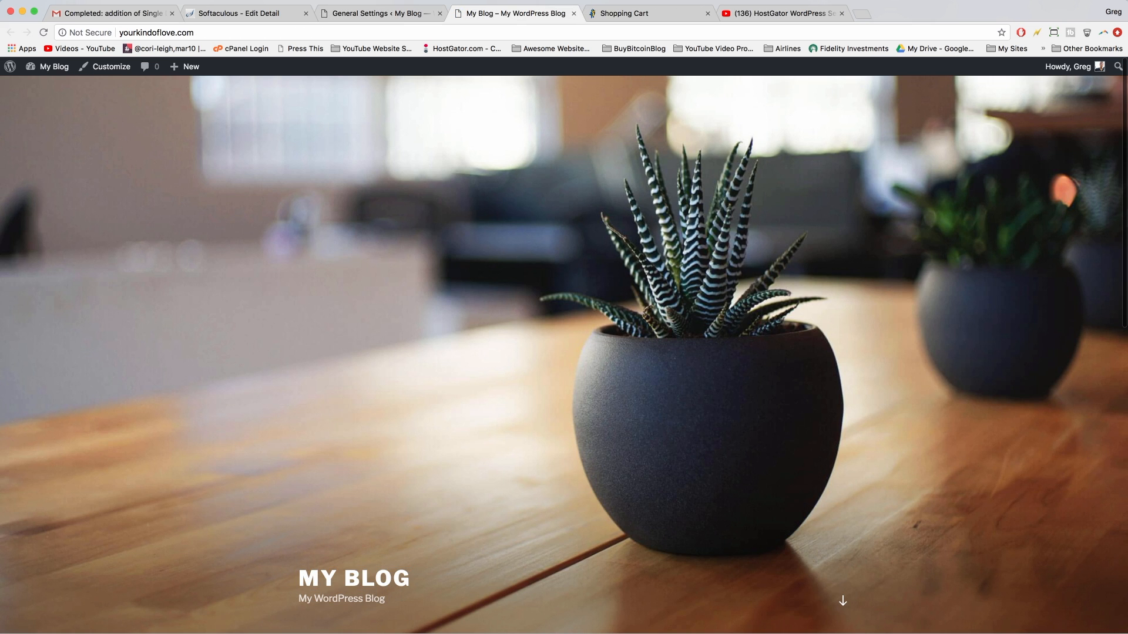
- Set the Site Title to 'Your Kind of Love' and the tagline to 'Because it should be, shouldn't it?'
{"action": "left_click", "coordinate": [380, 13]}
{"action": "triple_click", "coordinate": [259, 121]}
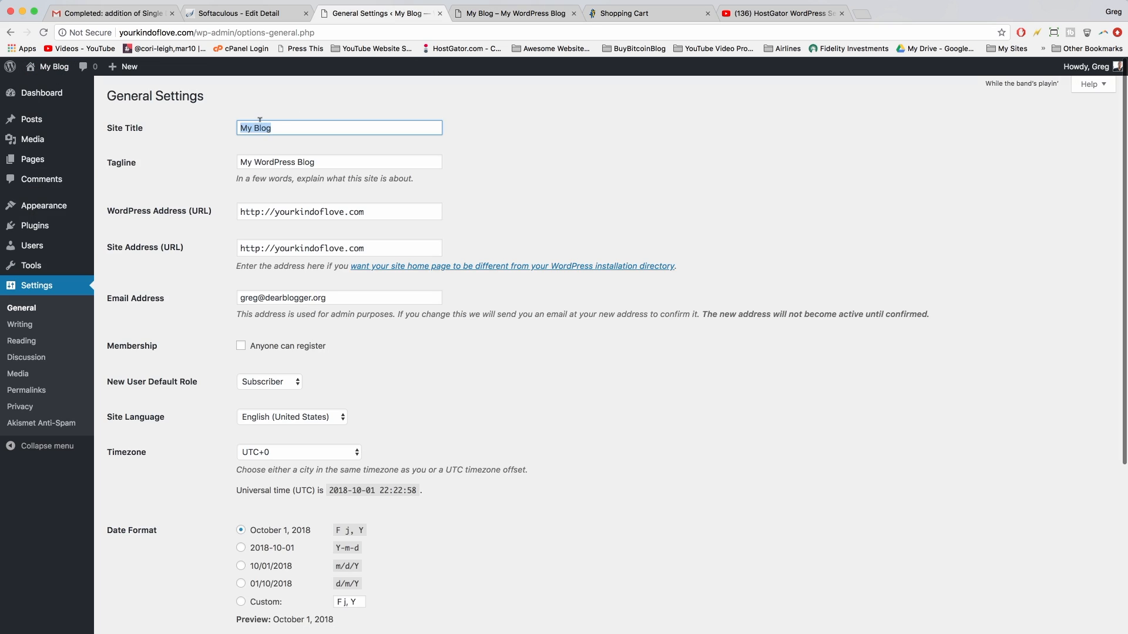
{"action": "type", "text": "Your Kind o"}
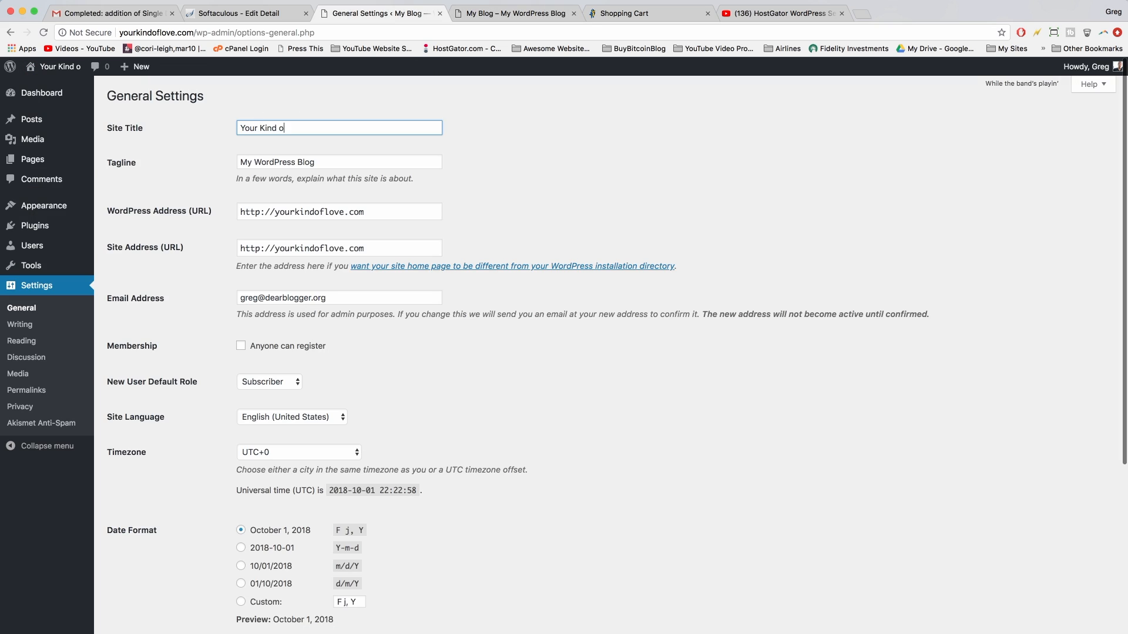
{"action": "type", "text": "f Love"}
{"action": "key", "text": "Tab"}
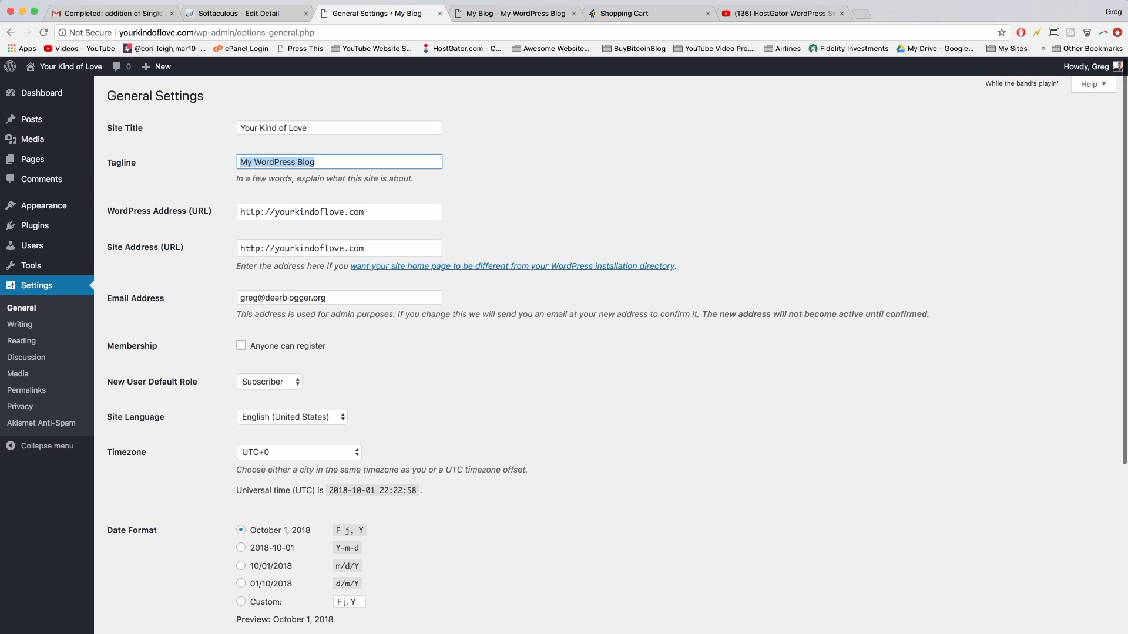
{"action": "type", "text": "Because"}
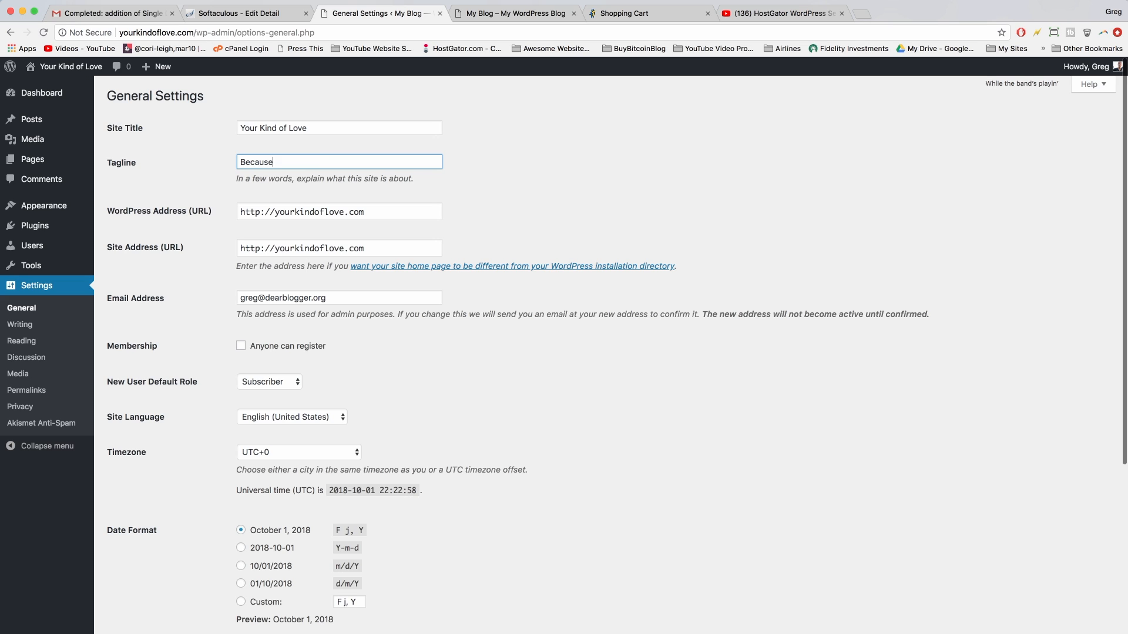
{"action": "type", "text": " it should be, shouldn't it?"}
- Review the WordPress Address and Site Address URLs, leaving both unchanged
{"action": "left_click", "coordinate": [273, 211]}
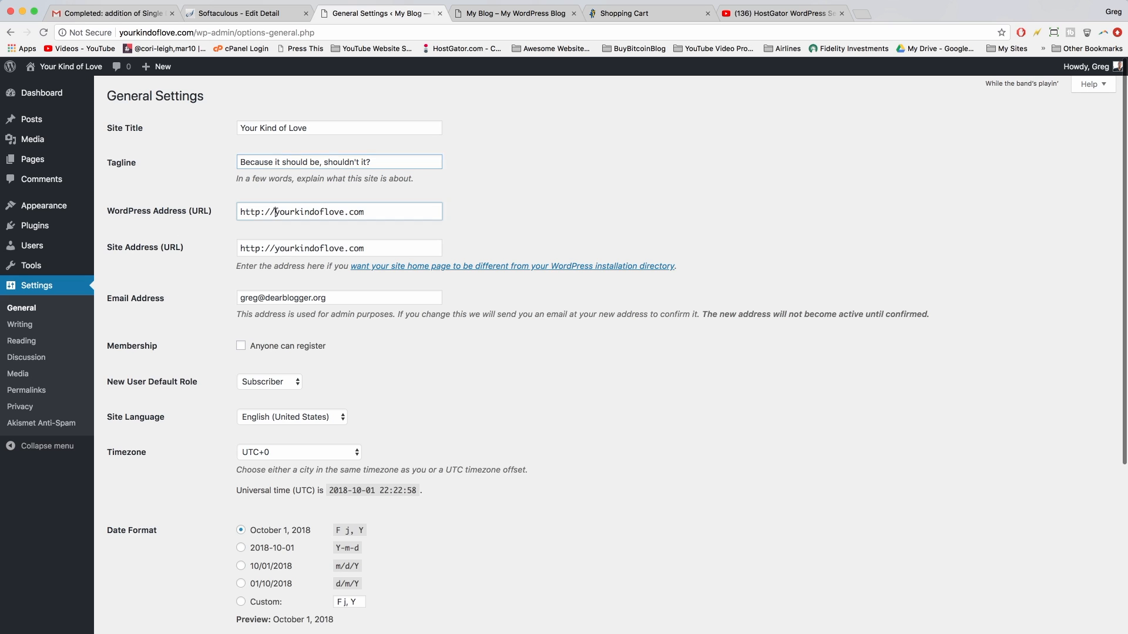
{"action": "left_click", "coordinate": [274, 249]}
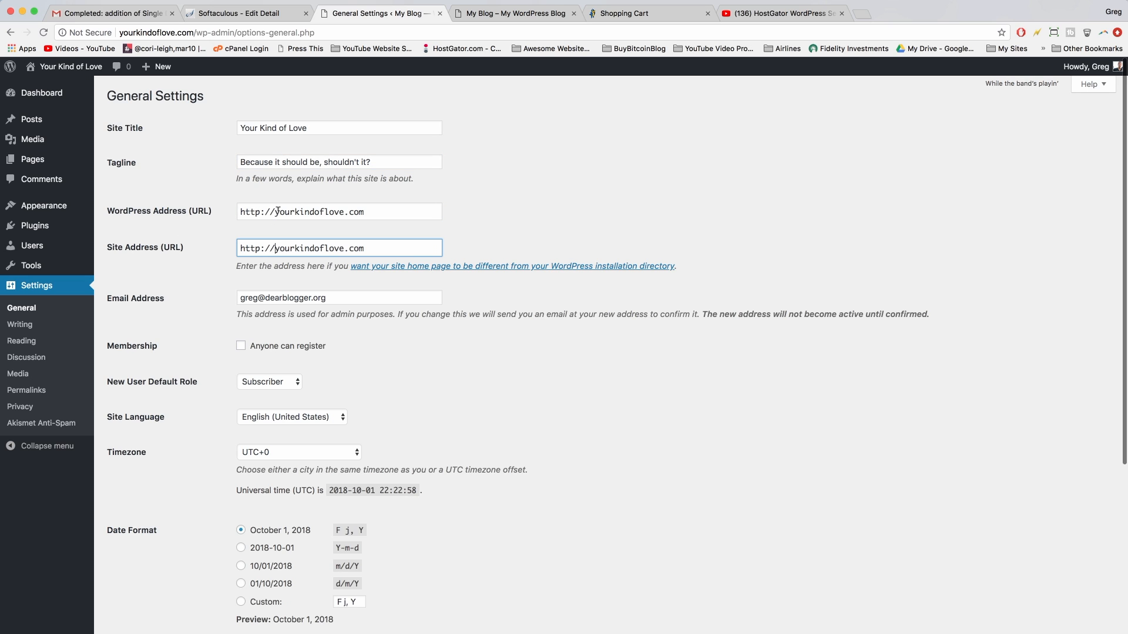
{"action": "left_click", "coordinate": [274, 211]}
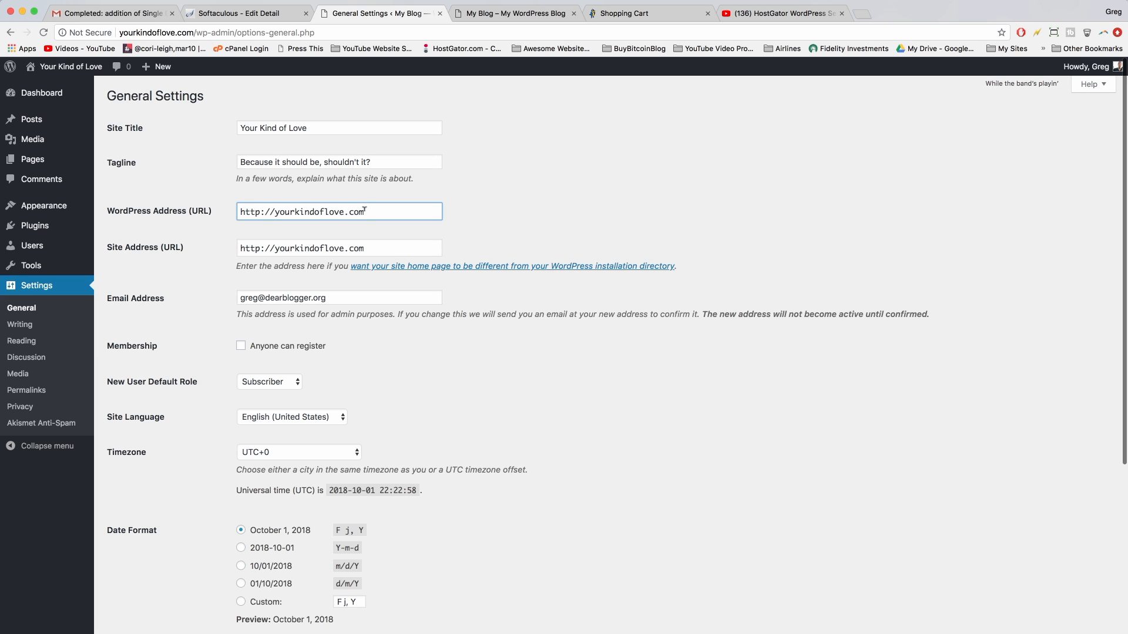
{"action": "left_click_drag", "start_coordinate": [364, 212], "coordinate": [240, 204]}
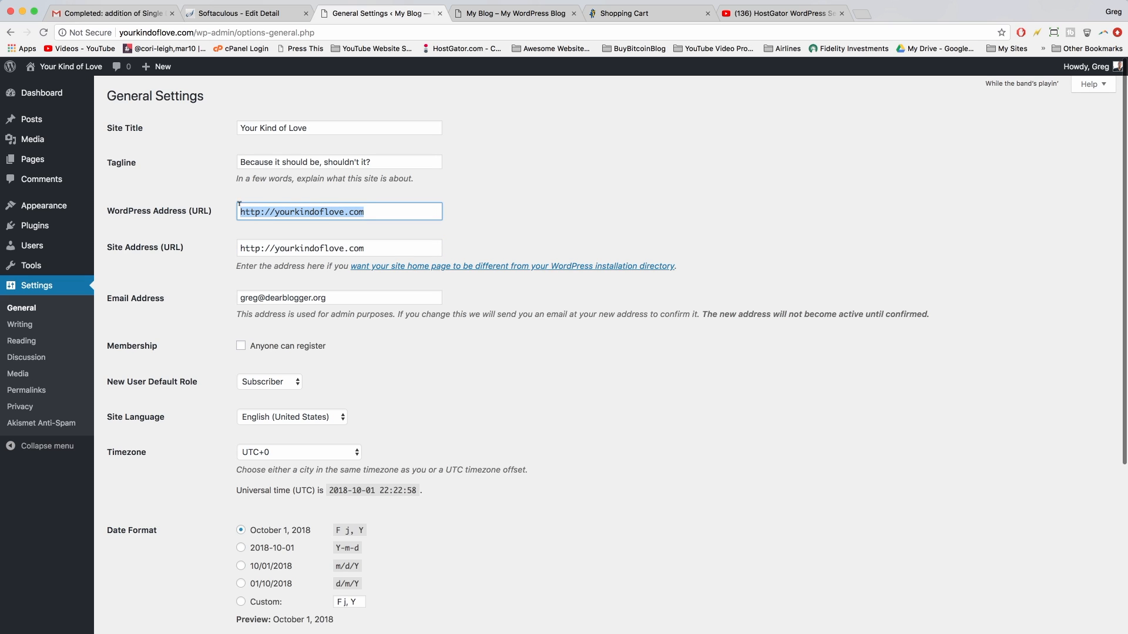
{"action": "left_click_drag", "start_coordinate": [370, 246], "coordinate": [239, 241]}
{"action": "left_click", "coordinate": [373, 246]}
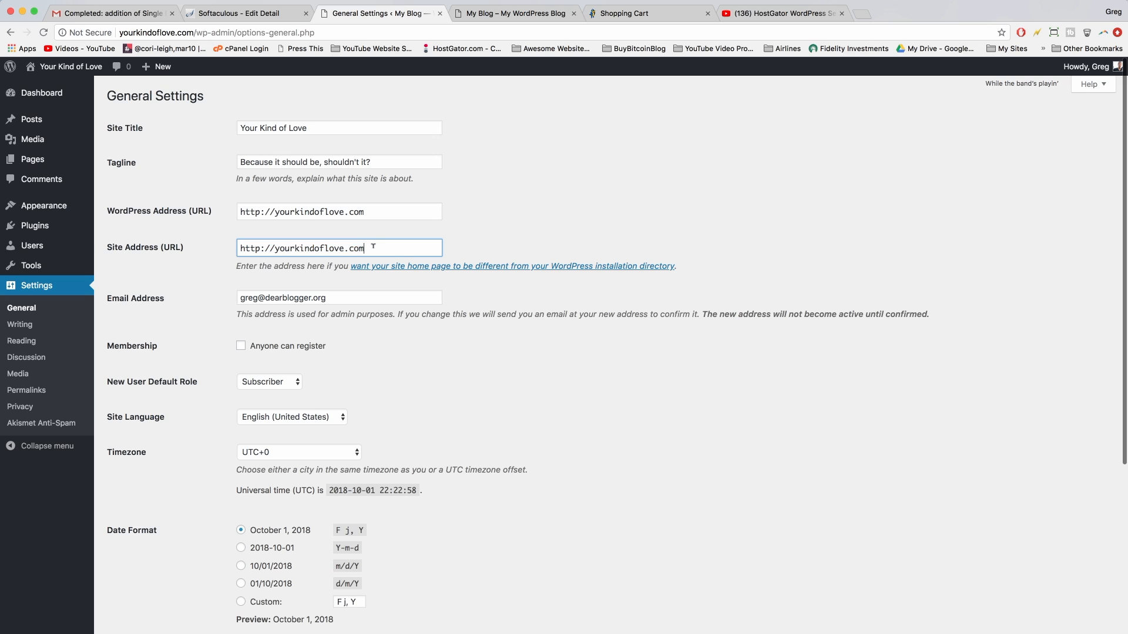
{"action": "left_click", "coordinate": [275, 210]}
{"action": "left_click", "coordinate": [544, 230]}
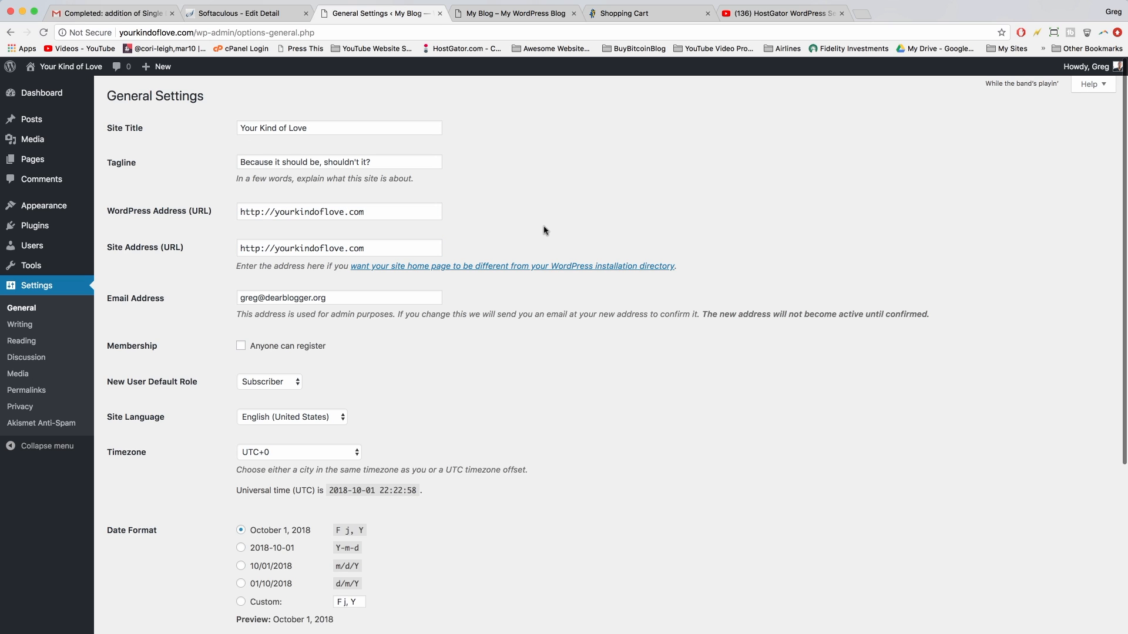
- Save the new title and tagline and check them on the front page
{"action": "scroll", "coordinate": [544, 230], "scroll_direction": "down", "scroll_amount": 5}
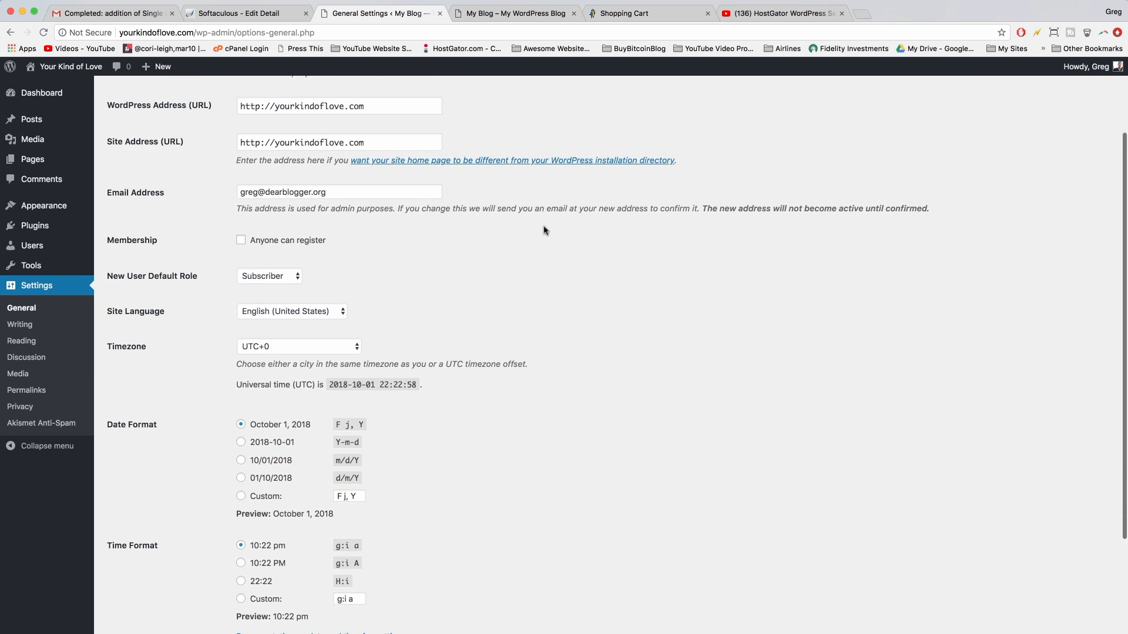
{"action": "scroll", "coordinate": [544, 230], "scroll_direction": "down", "scroll_amount": 2}
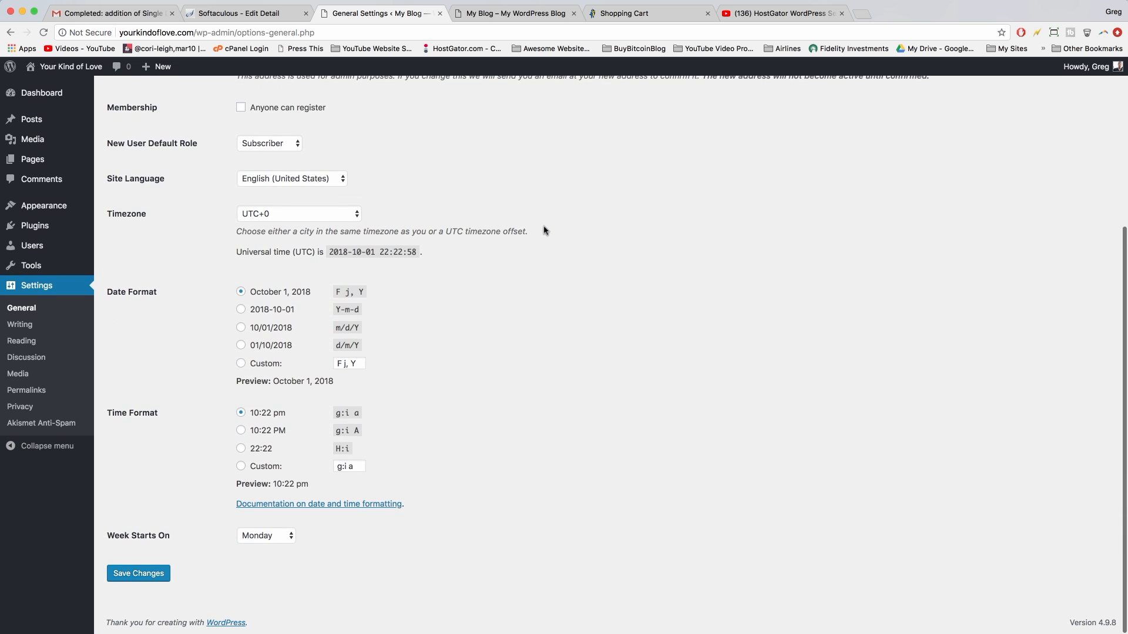
{"action": "scroll", "coordinate": [392, 379], "scroll_direction": "up", "scroll_amount": 5}
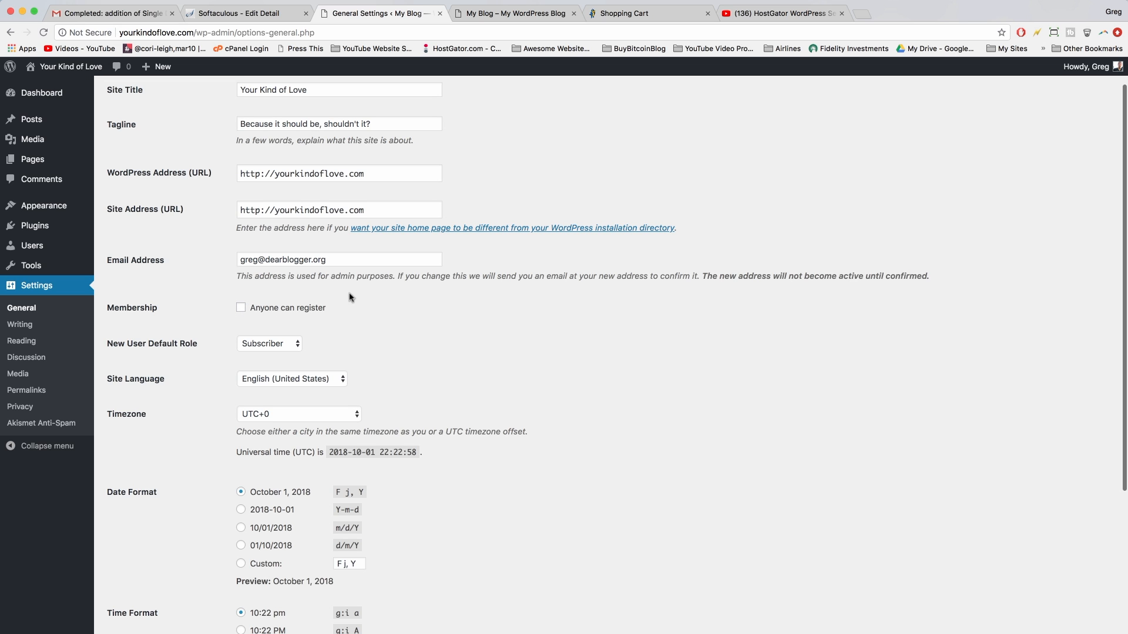
{"action": "scroll", "coordinate": [473, 342], "scroll_direction": "down", "scroll_amount": 5}
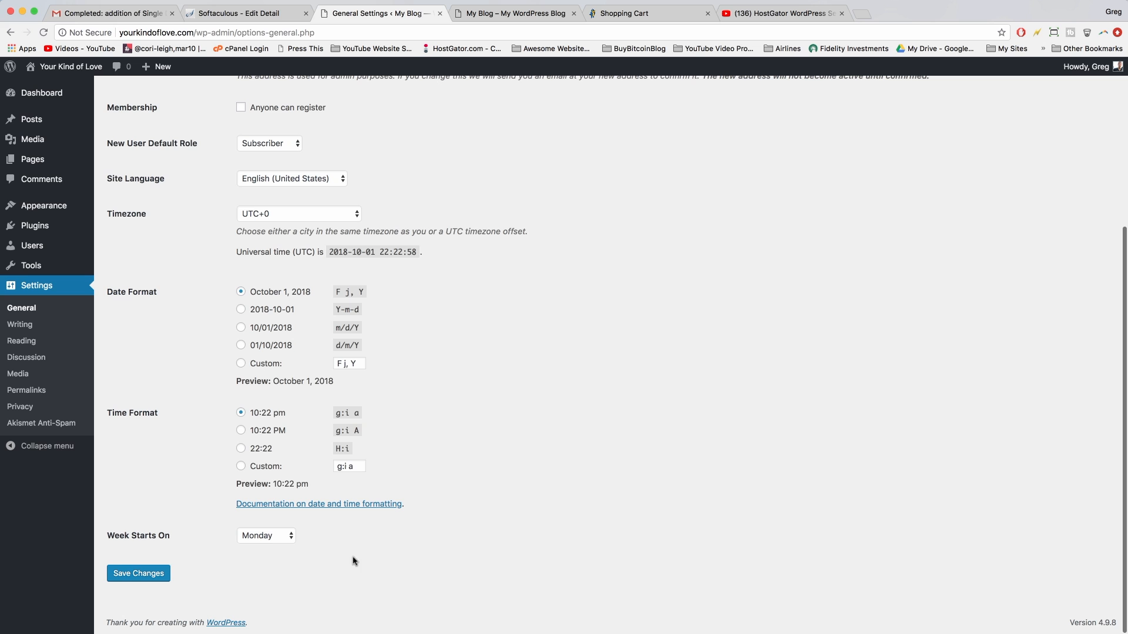
{"action": "left_click", "coordinate": [155, 574]}
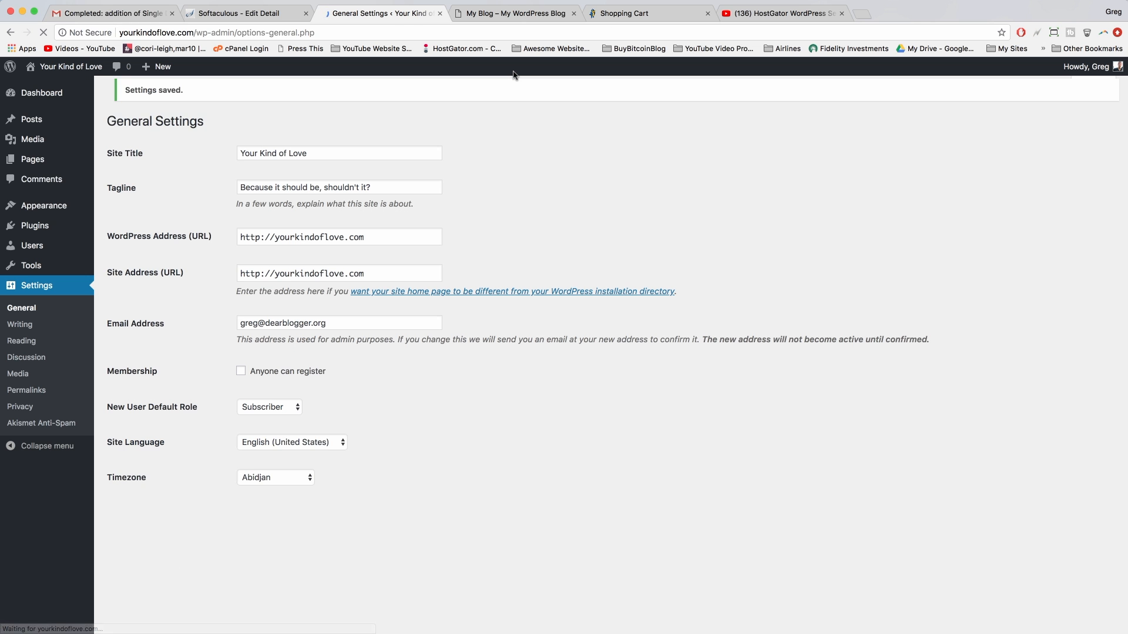
{"action": "left_click", "coordinate": [523, 14]}
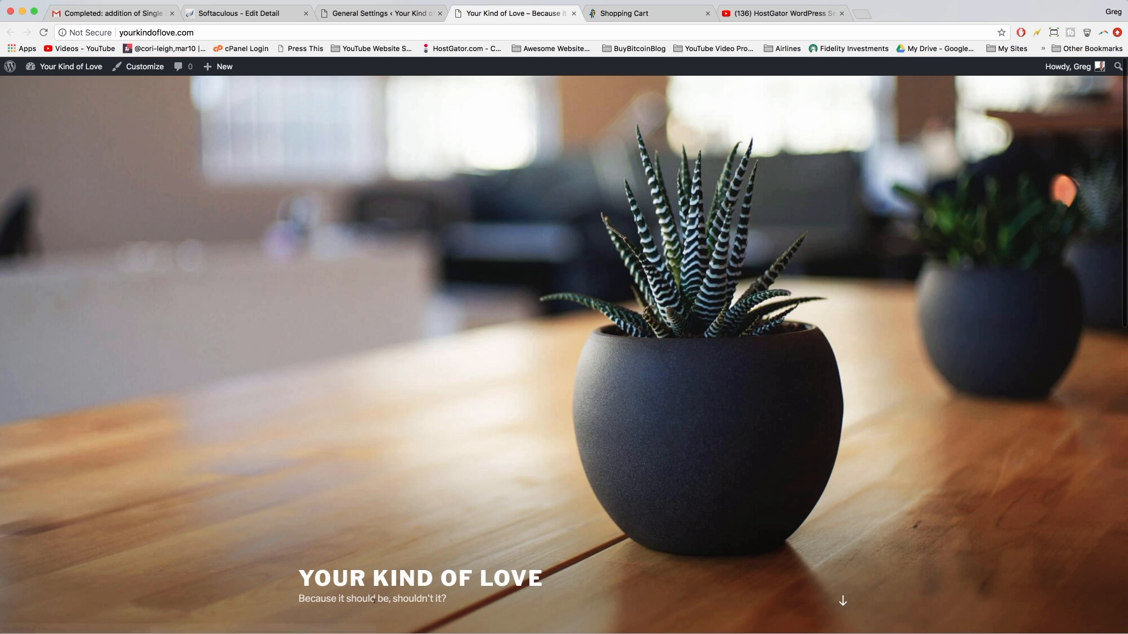
{"action": "left_click", "coordinate": [376, 13]}
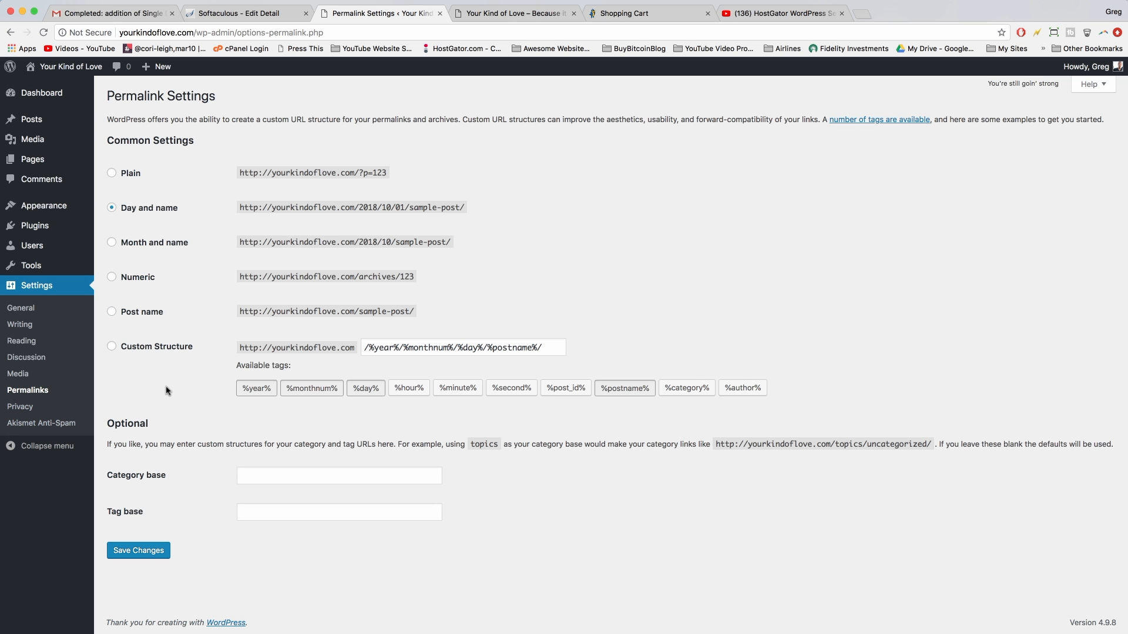
- Select the Post name permalink structure (/sample-post/)
{"action": "left_click", "coordinate": [112, 312]}
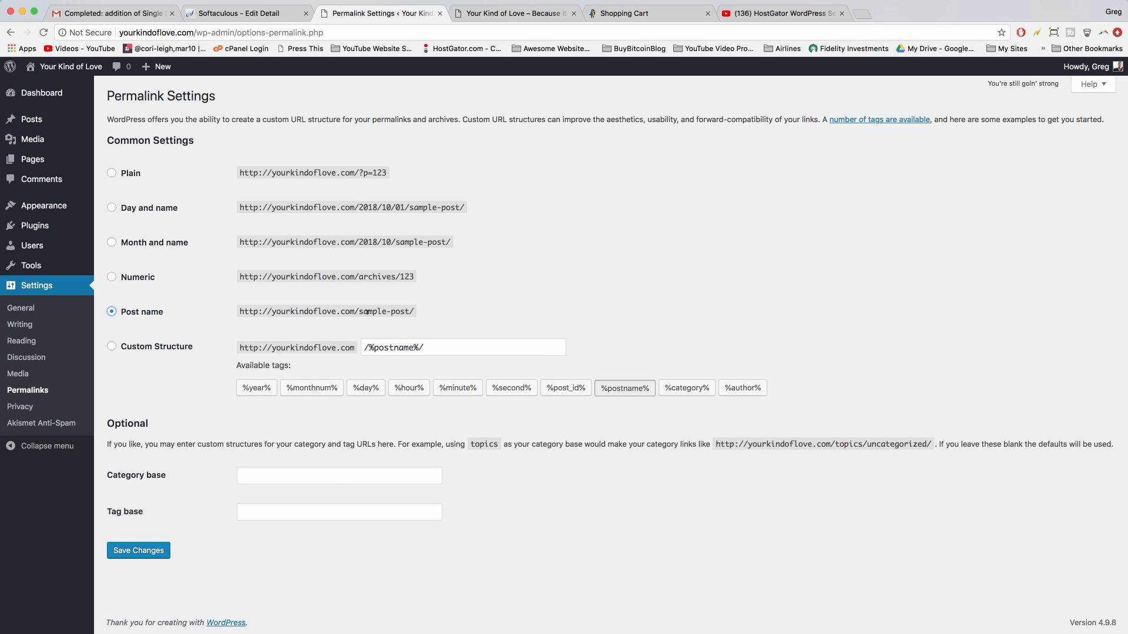
{"action": "left_click_drag", "start_coordinate": [359, 309], "coordinate": [420, 313]}
{"action": "left_click", "coordinate": [420, 313]}
{"action": "left_click_drag", "start_coordinate": [369, 311], "coordinate": [428, 314]}
{"action": "left_click", "coordinate": [429, 321]}
- Compare the Month, Day, Plain and Numeric permalink examples, then save Post name
{"action": "left_click_drag", "start_coordinate": [397, 240], "coordinate": [361, 242]}
{"action": "left_click_drag", "start_coordinate": [408, 206], "coordinate": [357, 206]}
{"action": "left_click", "coordinate": [359, 205]}
{"action": "left_click_drag", "start_coordinate": [360, 172], "coordinate": [410, 176]}
{"action": "left_click", "coordinate": [446, 268]}
{"action": "left_click_drag", "start_coordinate": [360, 271], "coordinate": [461, 277]}
{"action": "left_click", "coordinate": [461, 278]}
{"action": "left_click_drag", "start_coordinate": [358, 311], "coordinate": [468, 317]}
{"action": "left_click", "coordinate": [469, 317]}
{"action": "left_click", "coordinate": [151, 555]}
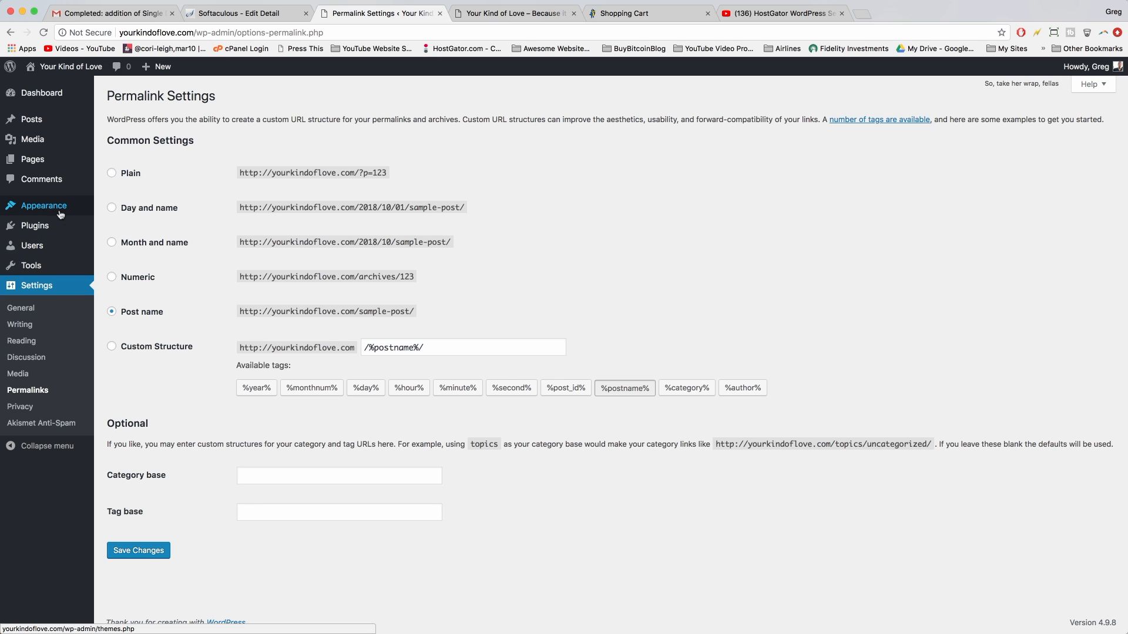
{"action": "mouse_move", "coordinate": [50, 209]}
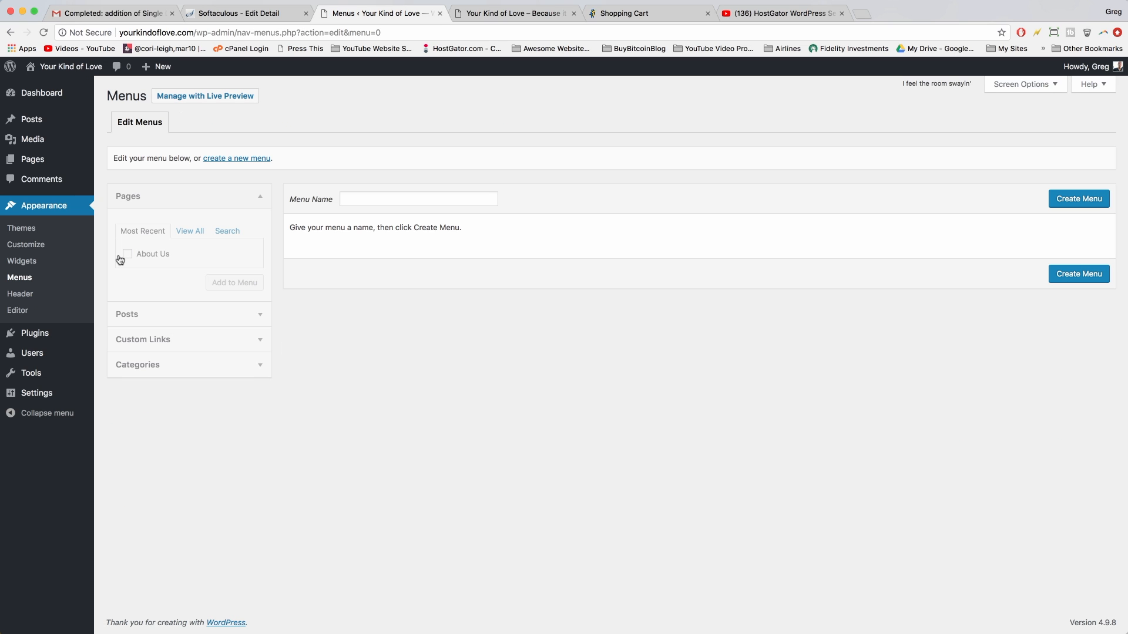
{"action": "left_click", "coordinate": [503, 14]}
{"action": "scroll", "coordinate": [563, 474], "scroll_direction": "down", "scroll_amount": 3}
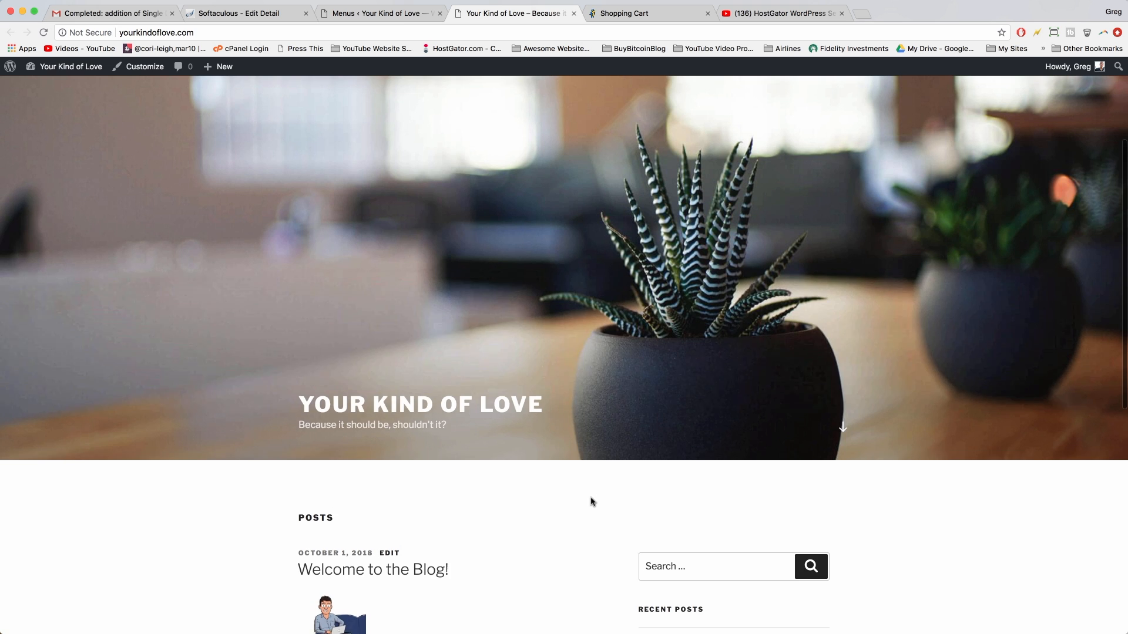
{"action": "scroll", "coordinate": [591, 498], "scroll_direction": "up", "scroll_amount": 5}
{"action": "scroll", "coordinate": [500, 374], "scroll_direction": "down", "scroll_amount": 7}
{"action": "scroll", "coordinate": [499, 374], "scroll_direction": "down", "scroll_amount": 1}
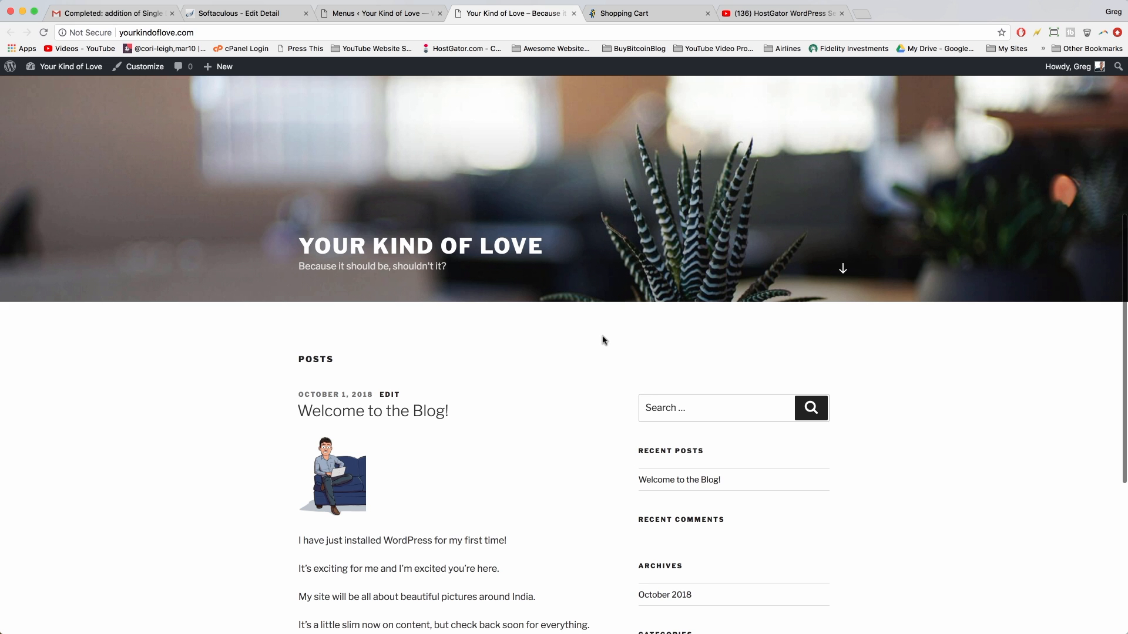
{"action": "scroll", "coordinate": [602, 339], "scroll_direction": "up", "scroll_amount": 5}
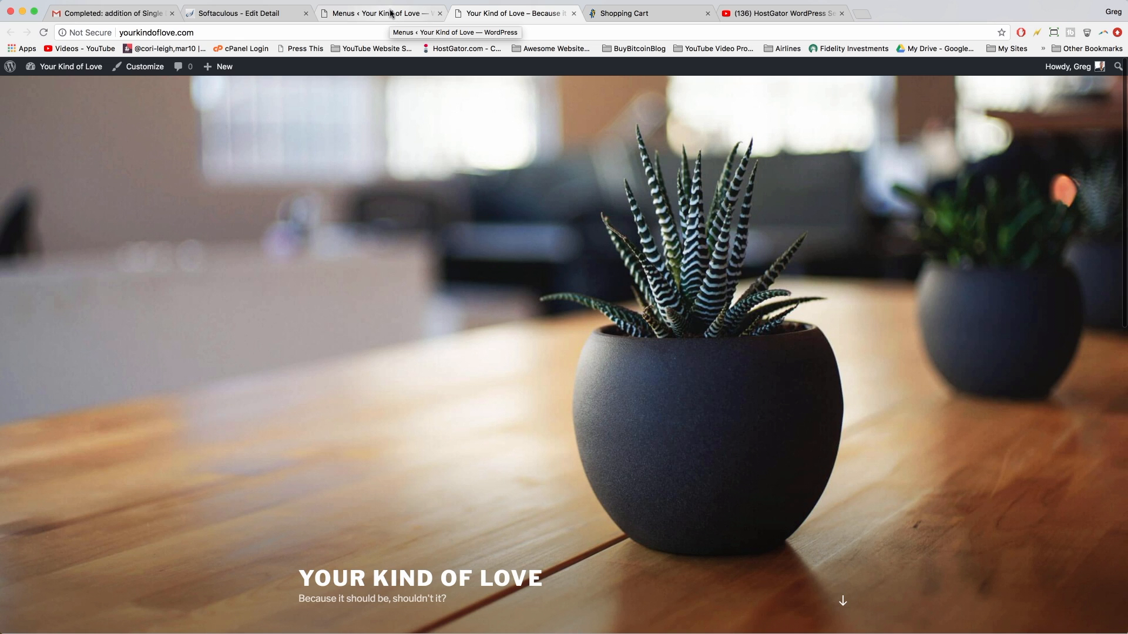
- Create a menu named 'Main Menu' and add the About Us page to it
{"action": "left_click", "coordinate": [392, 13]}
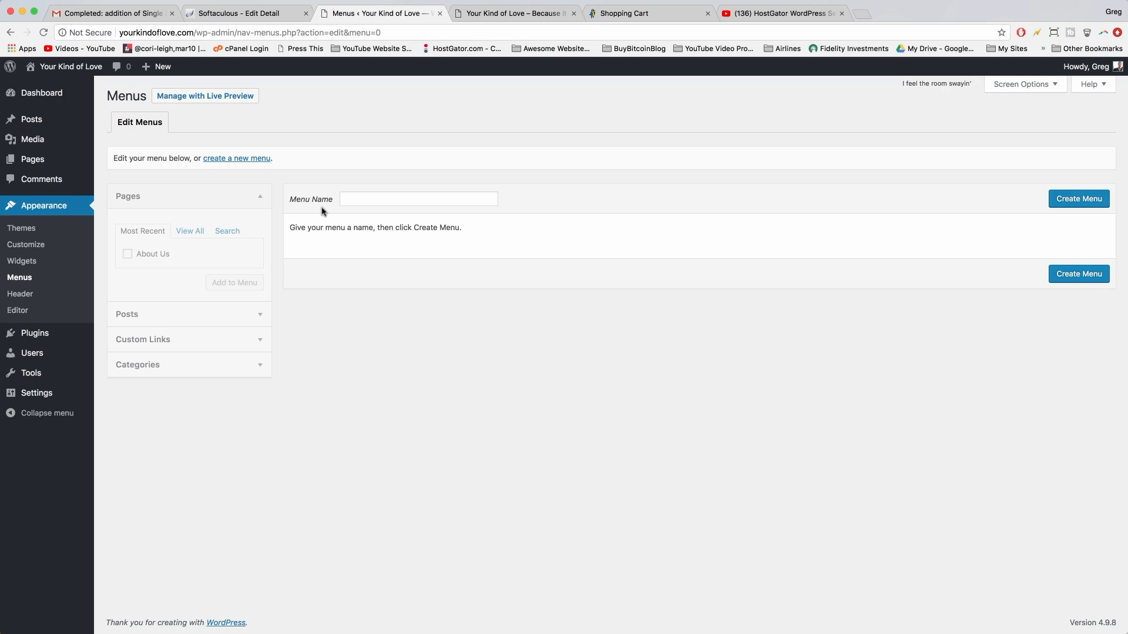
{"action": "left_click", "coordinate": [352, 199]}
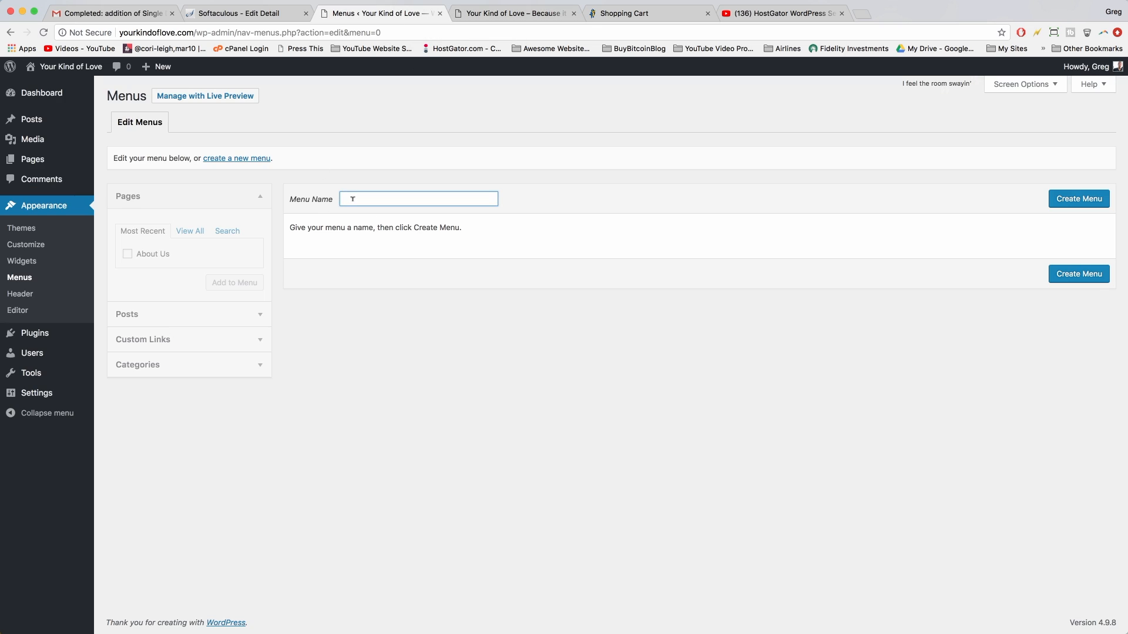
{"action": "left_click", "coordinate": [1070, 275]}
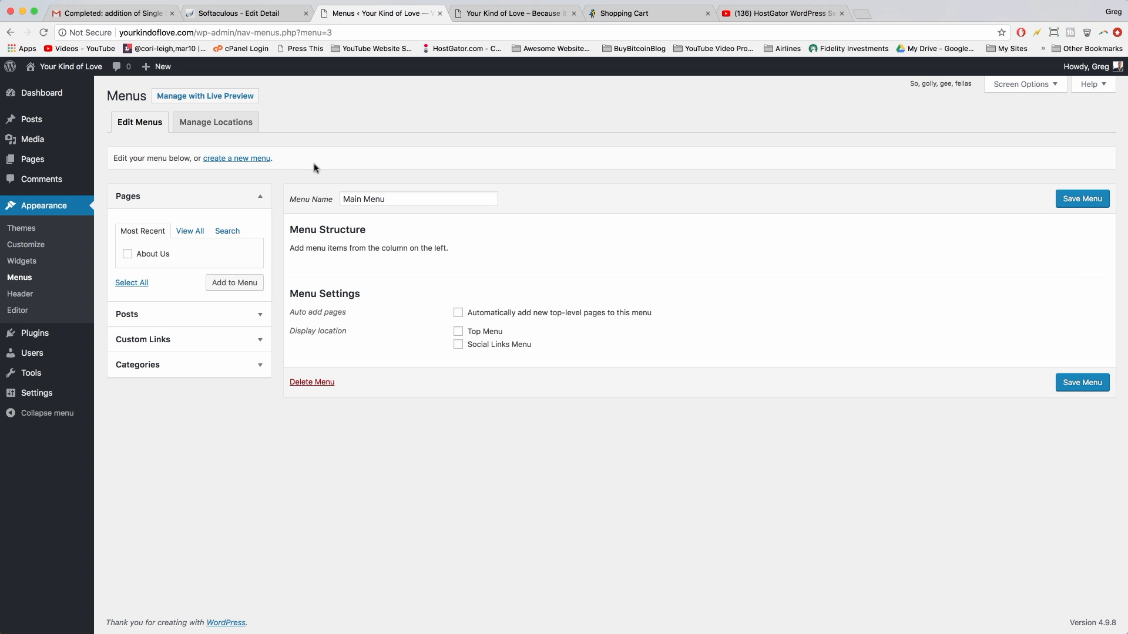
{"action": "left_click", "coordinate": [128, 257]}
{"action": "left_click", "coordinate": [253, 287]}
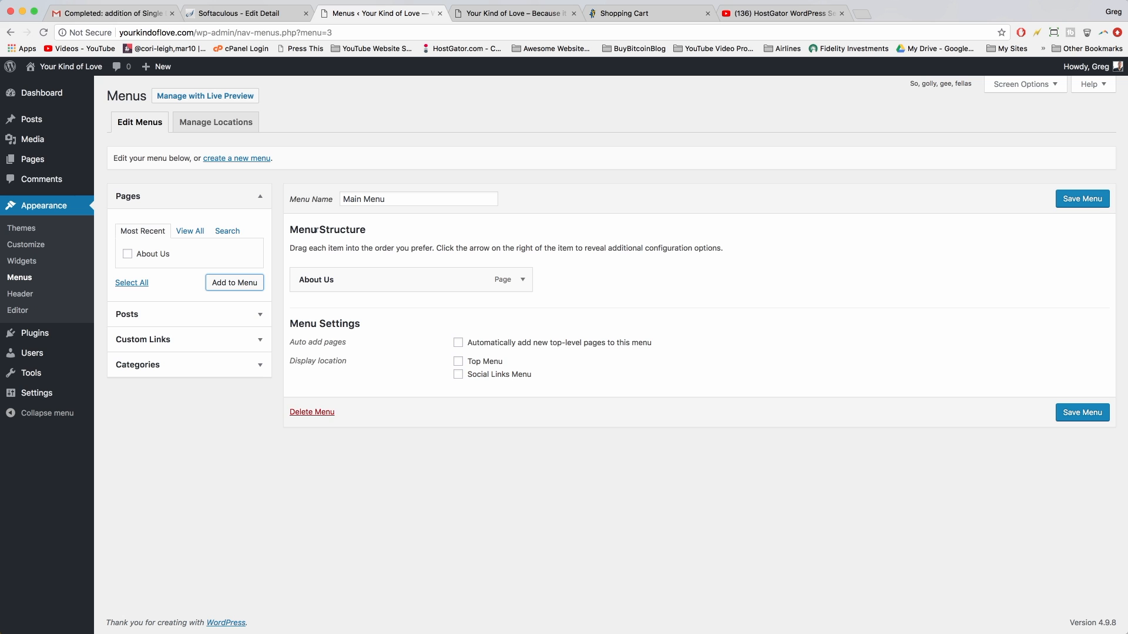
- Copy the site's web address from the front page for use as a custom link
{"action": "left_click", "coordinate": [257, 340]}
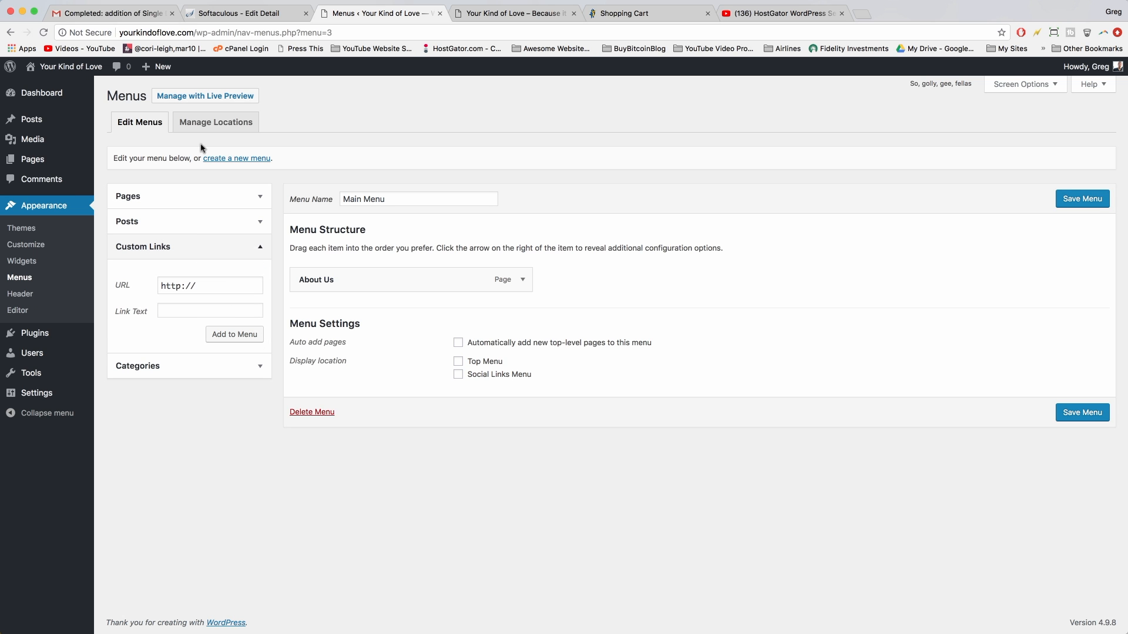
{"action": "left_click", "coordinate": [526, 13]}
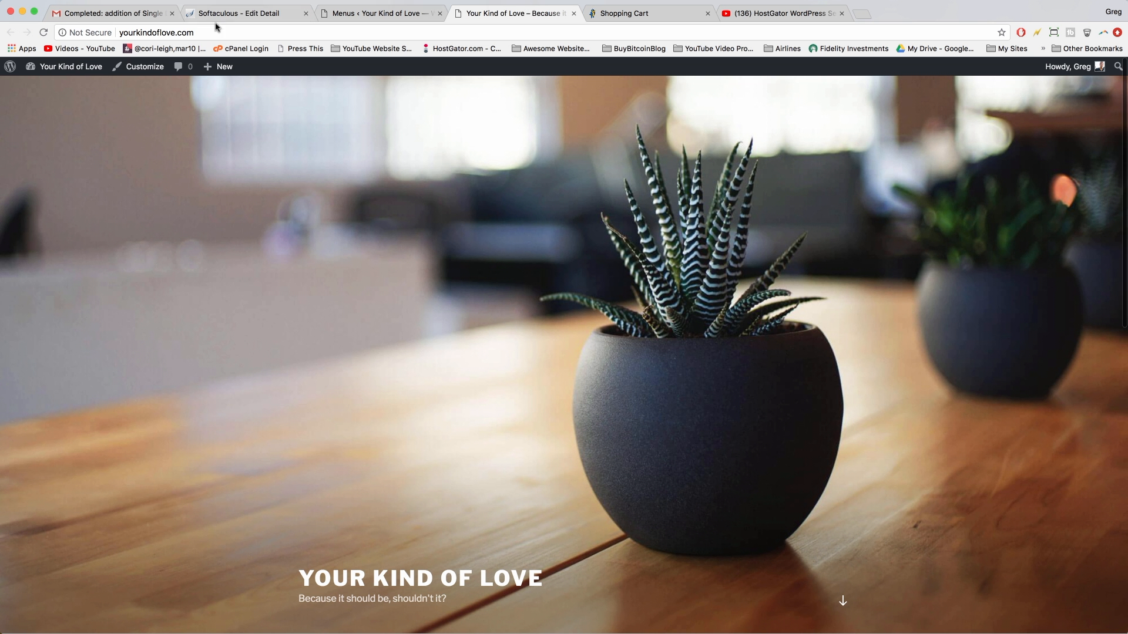
{"action": "left_click", "coordinate": [182, 31]}
{"action": "right_click", "coordinate": [182, 31]}
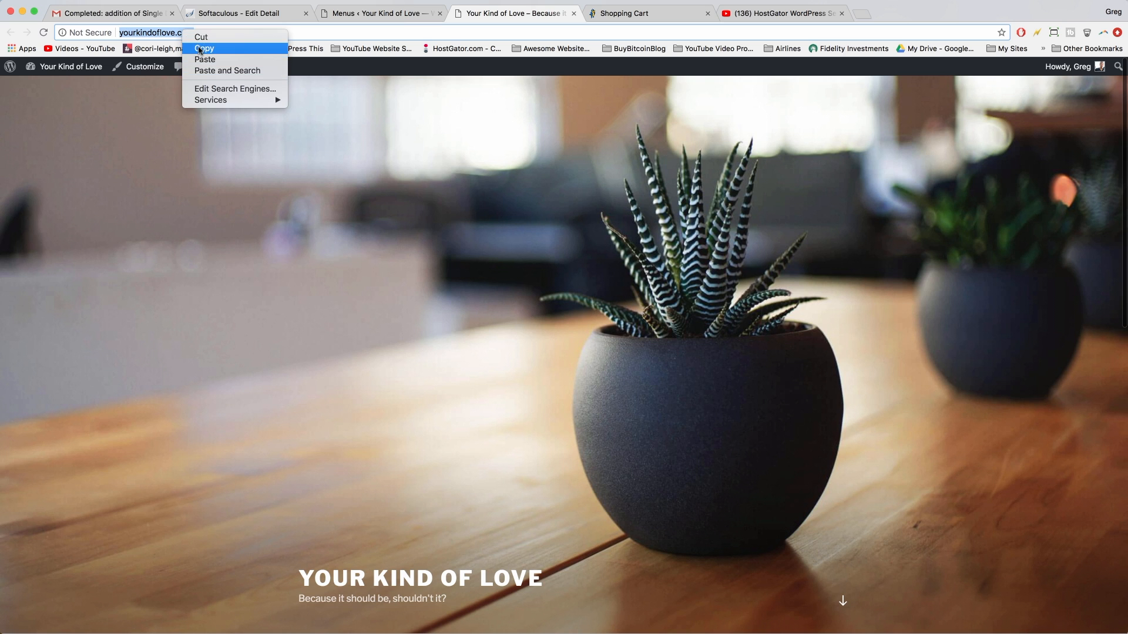
{"action": "left_click", "coordinate": [200, 48]}
{"action": "left_click", "coordinate": [393, 13]}
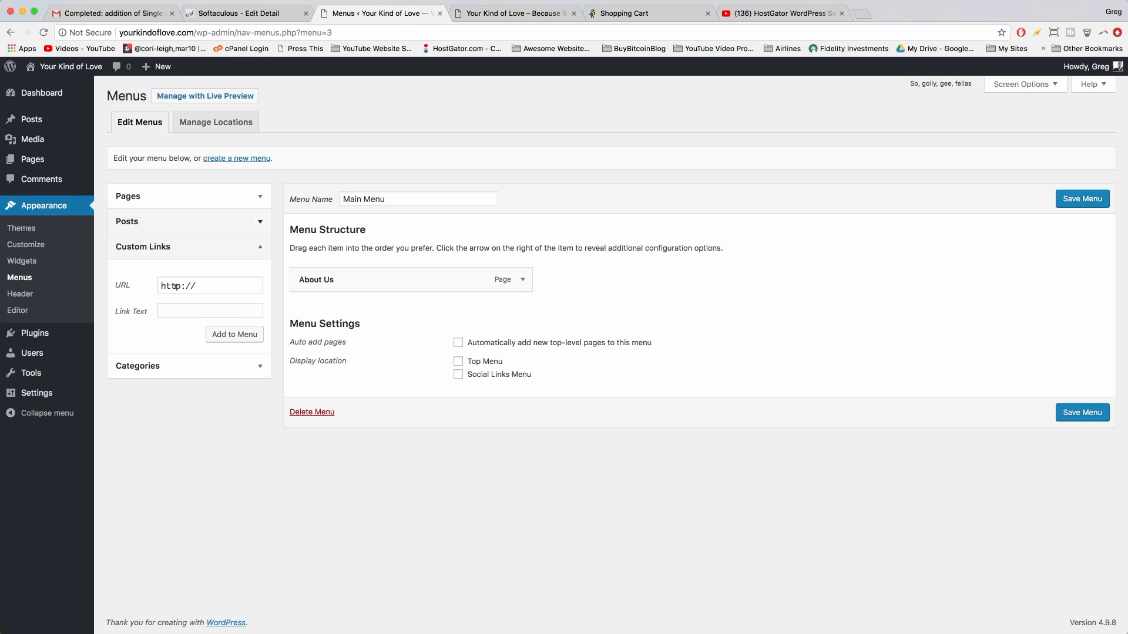
- Add a 'Home' custom link pointing to the site address to Main Menu
{"action": "left_click_drag", "start_coordinate": [205, 285], "coordinate": [163, 285]}
{"action": "key", "text": "BackSpace"}
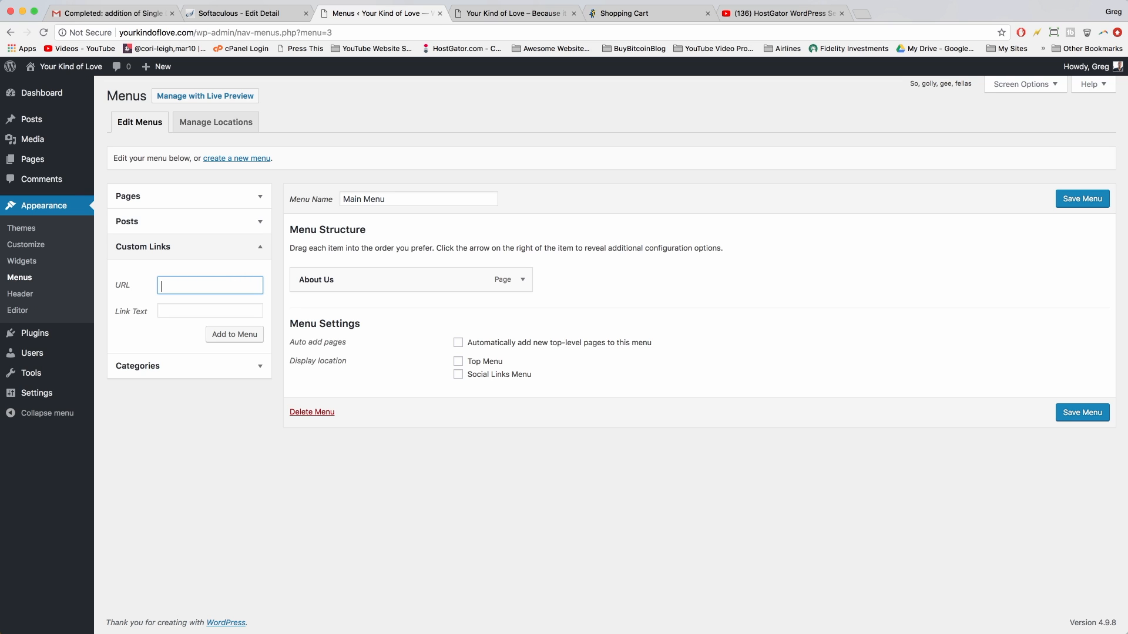
{"action": "right_click", "coordinate": [172, 286]}
{"action": "left_click", "coordinate": [197, 363]}
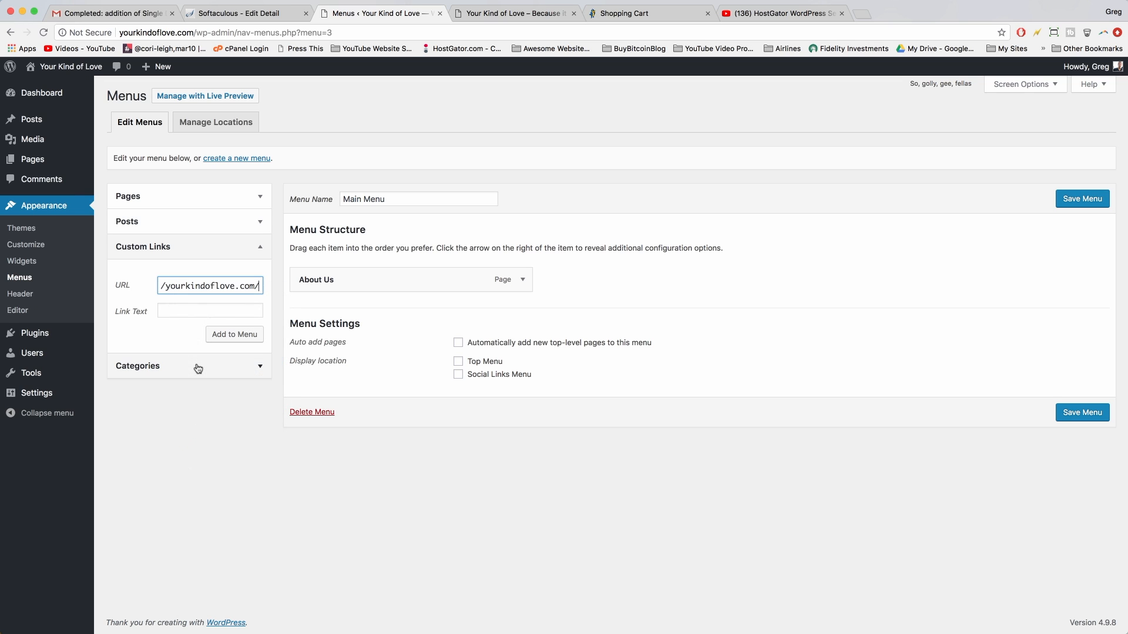
{"action": "left_click_drag", "start_coordinate": [220, 282], "coordinate": [121, 287]}
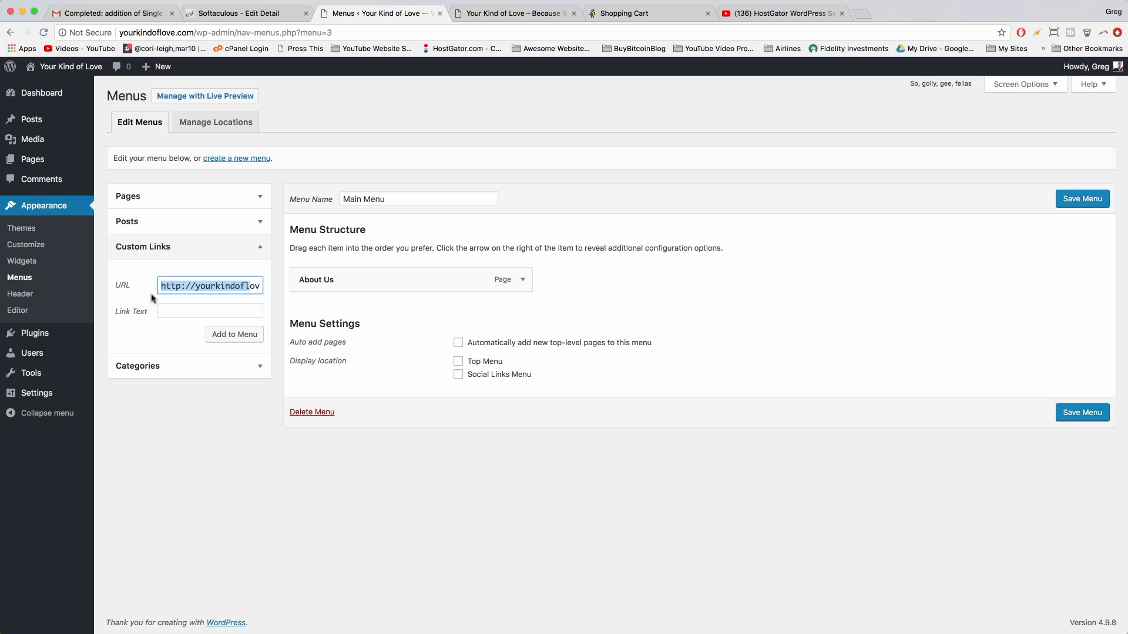
{"action": "left_click", "coordinate": [163, 305]}
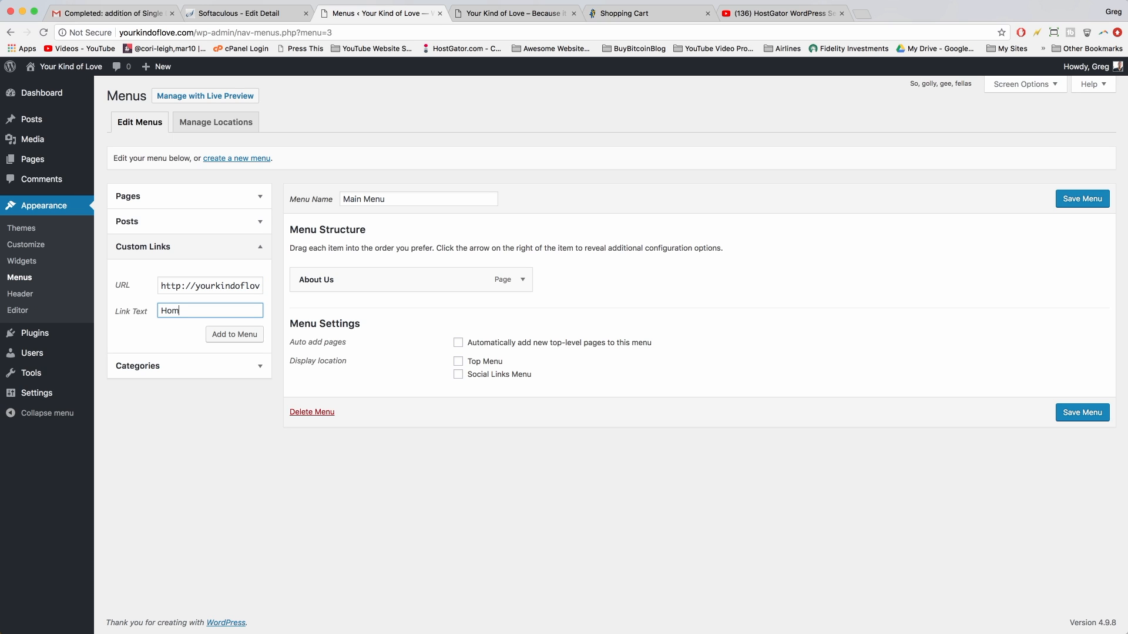
{"action": "left_click", "coordinate": [216, 342]}
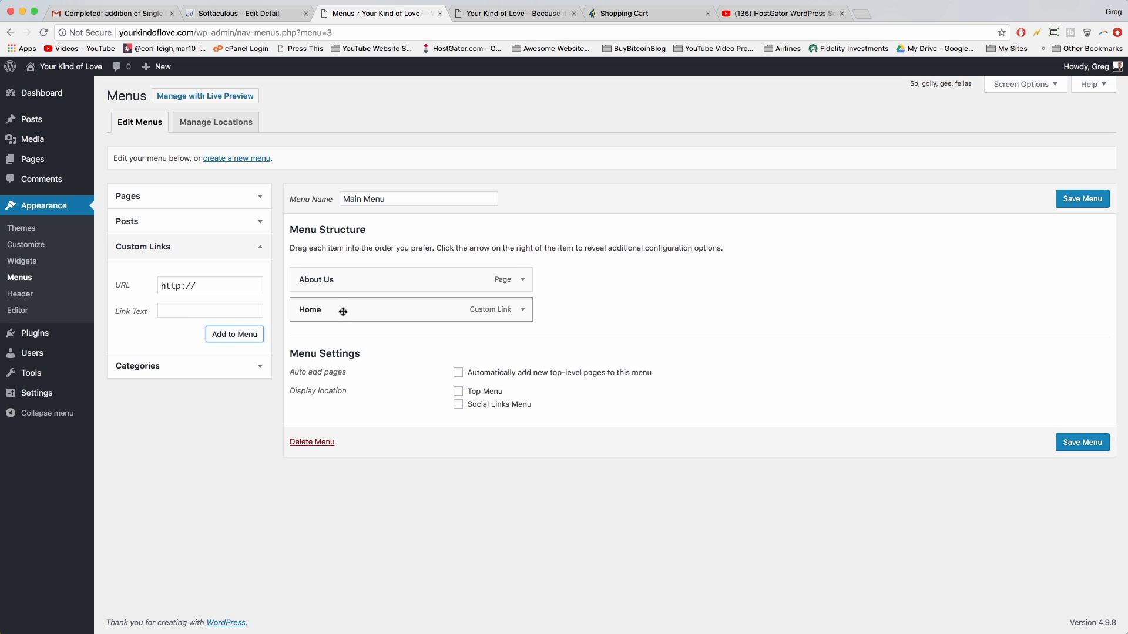
- Move Home above About Us, assign the menu to Top Menu, and save it
{"action": "left_click_drag", "start_coordinate": [342, 311], "coordinate": [380, 307]}
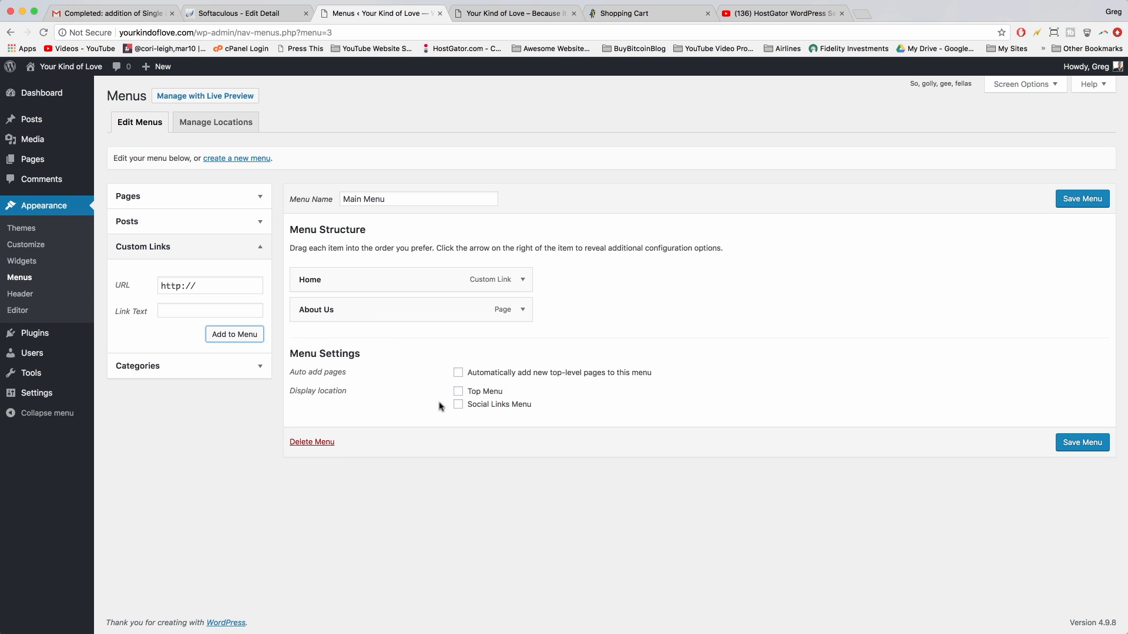
{"action": "left_click", "coordinate": [458, 392]}
{"action": "left_click", "coordinate": [1064, 449]}
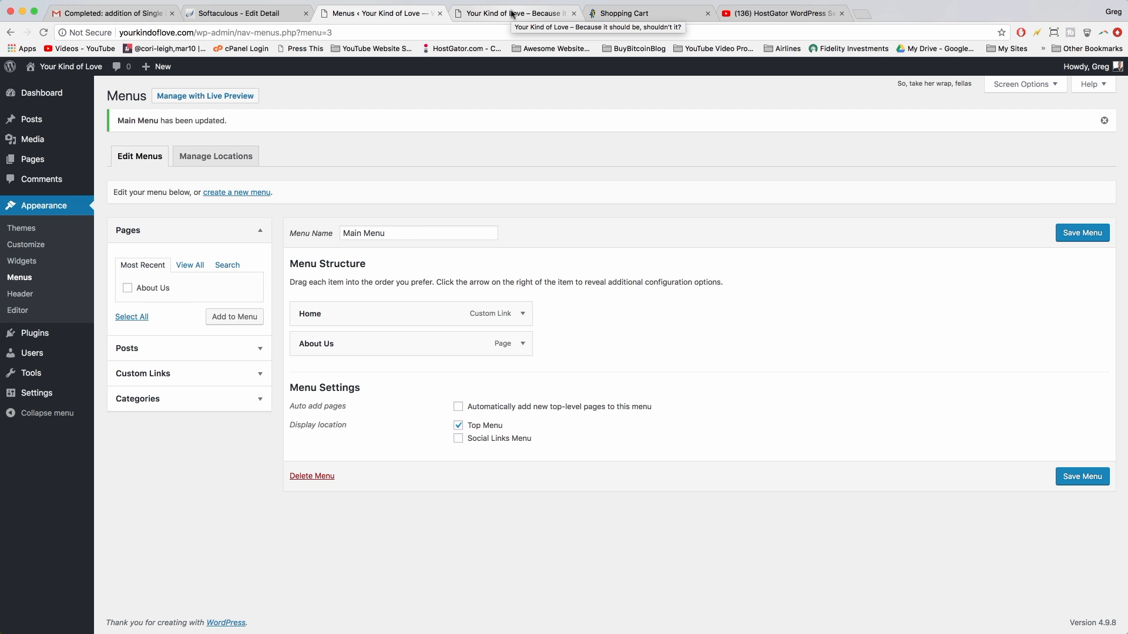
- Reload the front page and check the Home and About Us links under the Your Kind of Love header
{"action": "left_click", "coordinate": [512, 13]}
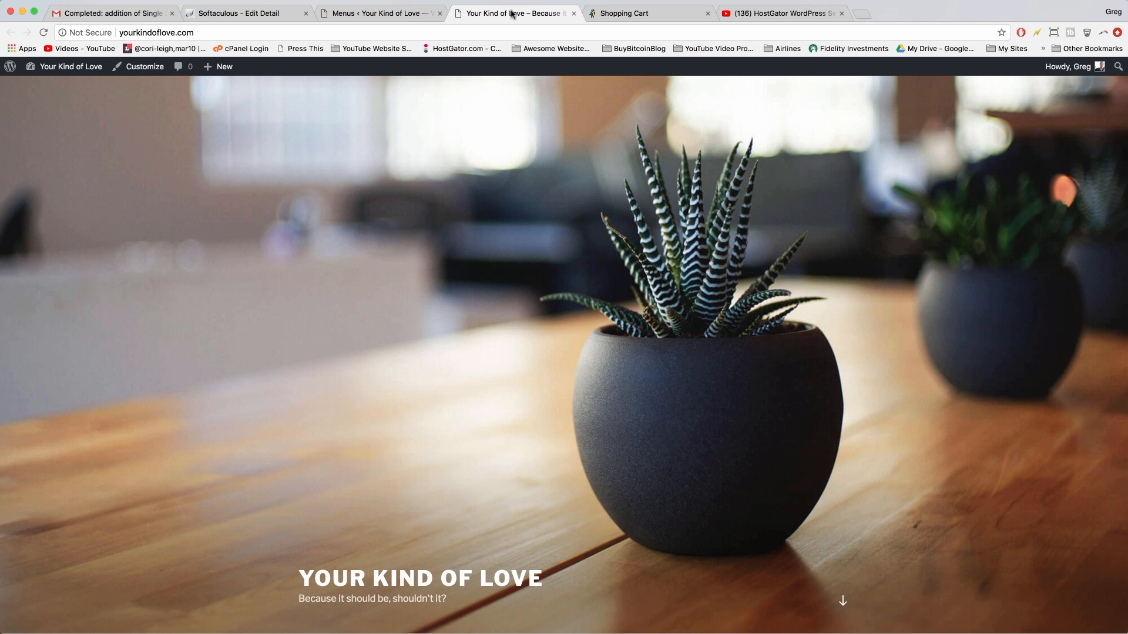
{"action": "scroll", "coordinate": [337, 365], "scroll_direction": "down", "scroll_amount": 5}
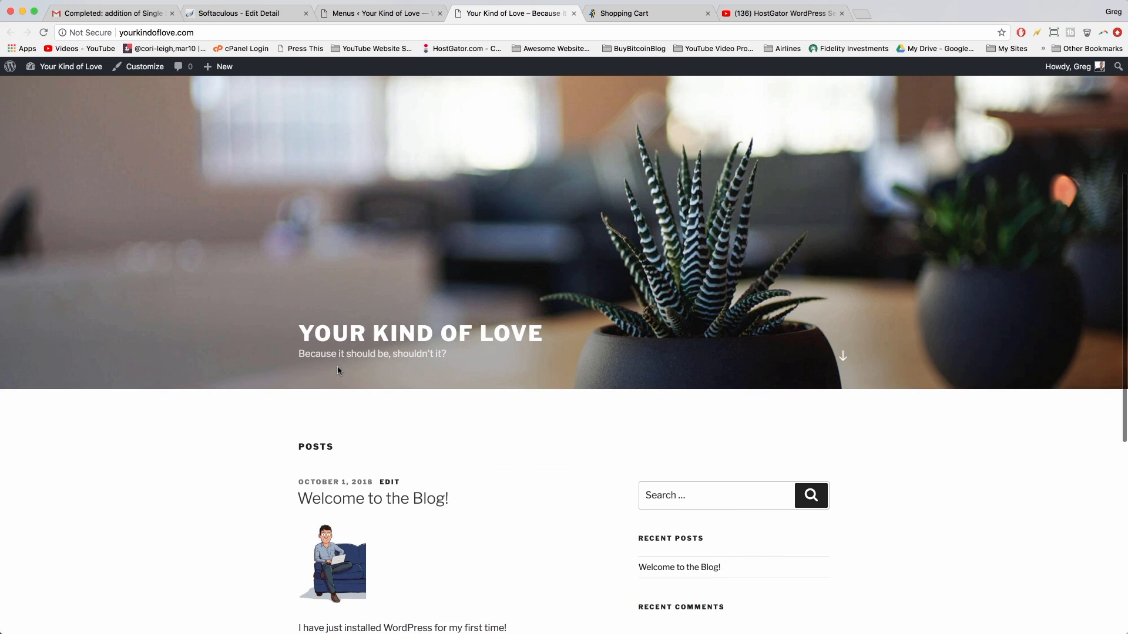
{"action": "left_click", "coordinate": [43, 32]}
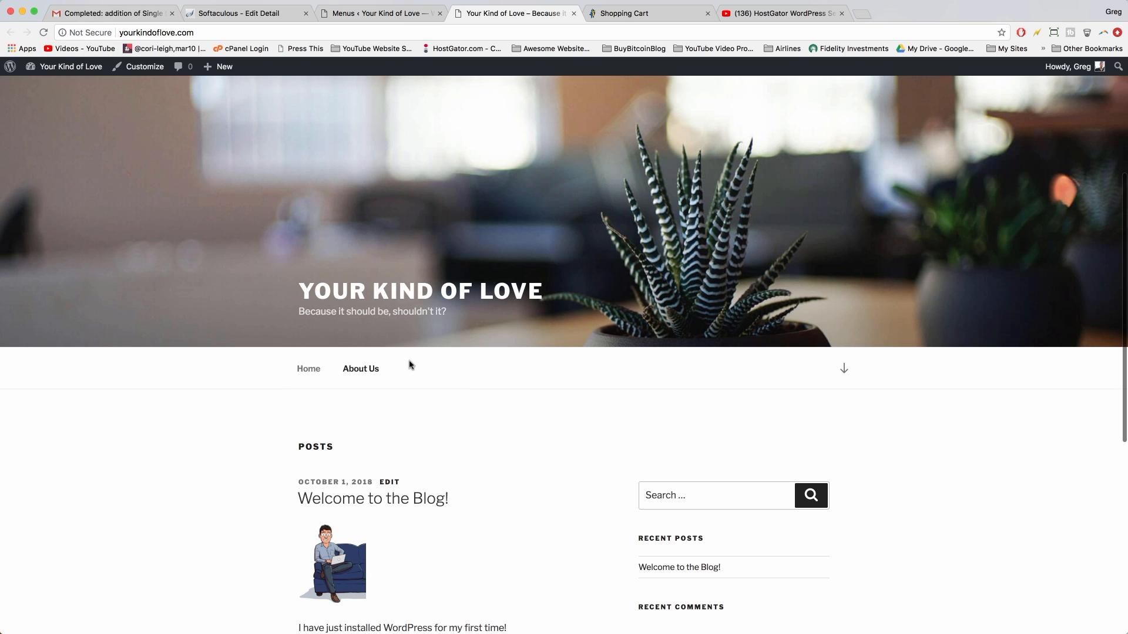
{"action": "scroll", "coordinate": [508, 289], "scroll_direction": "down", "scroll_amount": 2}
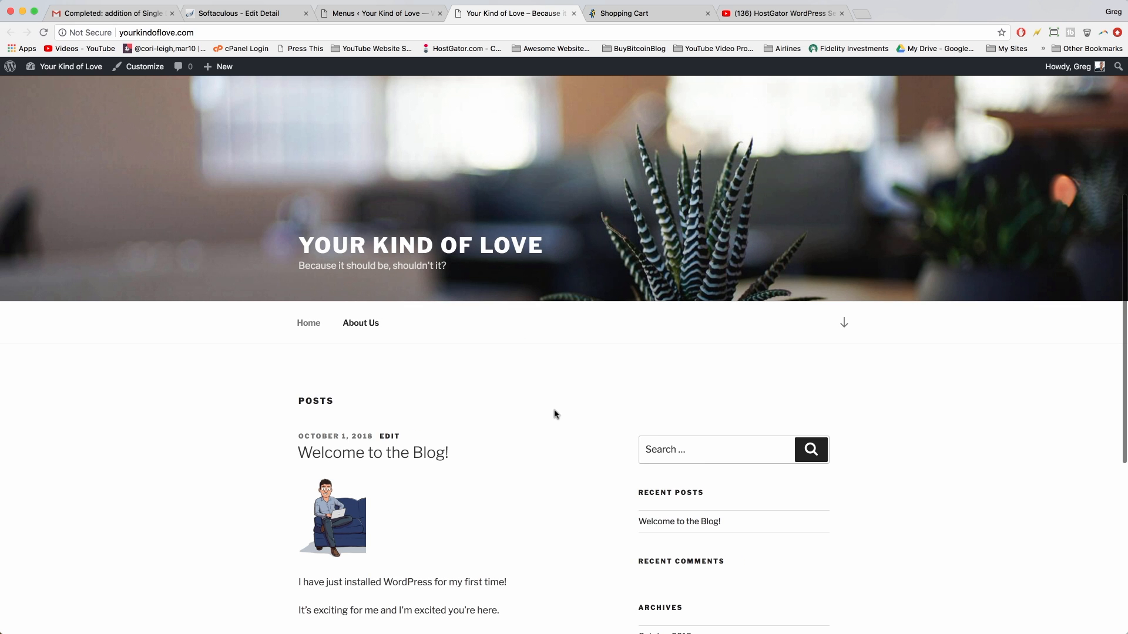
{"action": "scroll", "coordinate": [554, 414], "scroll_direction": "up", "scroll_amount": 3}
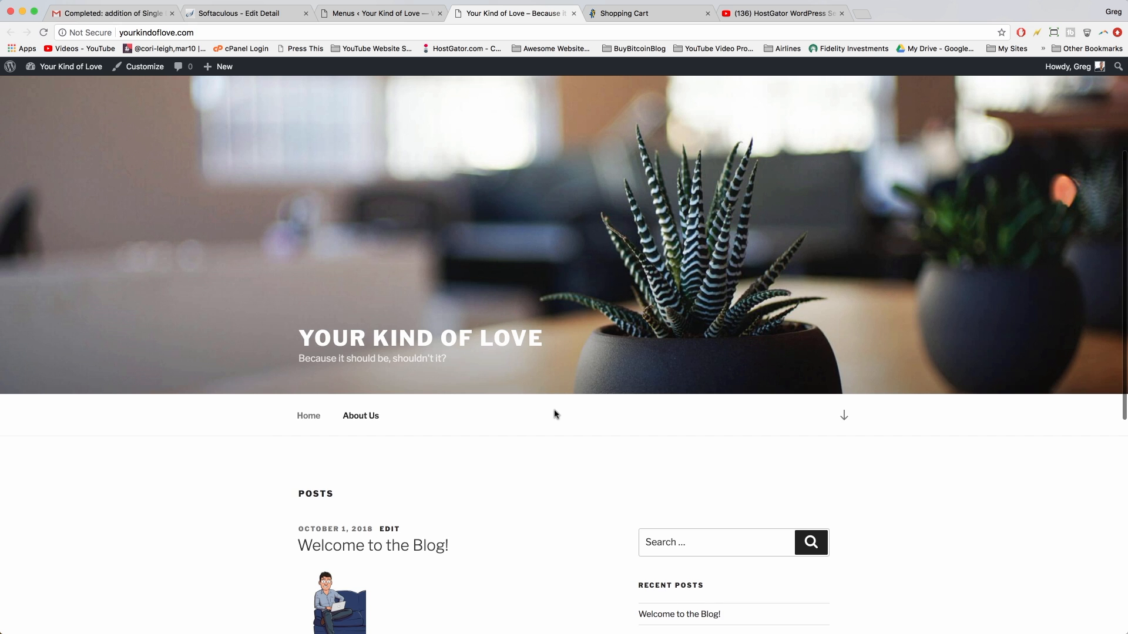
{"action": "scroll", "coordinate": [554, 414], "scroll_direction": "down", "scroll_amount": 10}
{"action": "scroll", "coordinate": [554, 415], "scroll_direction": "up", "scroll_amount": 10}
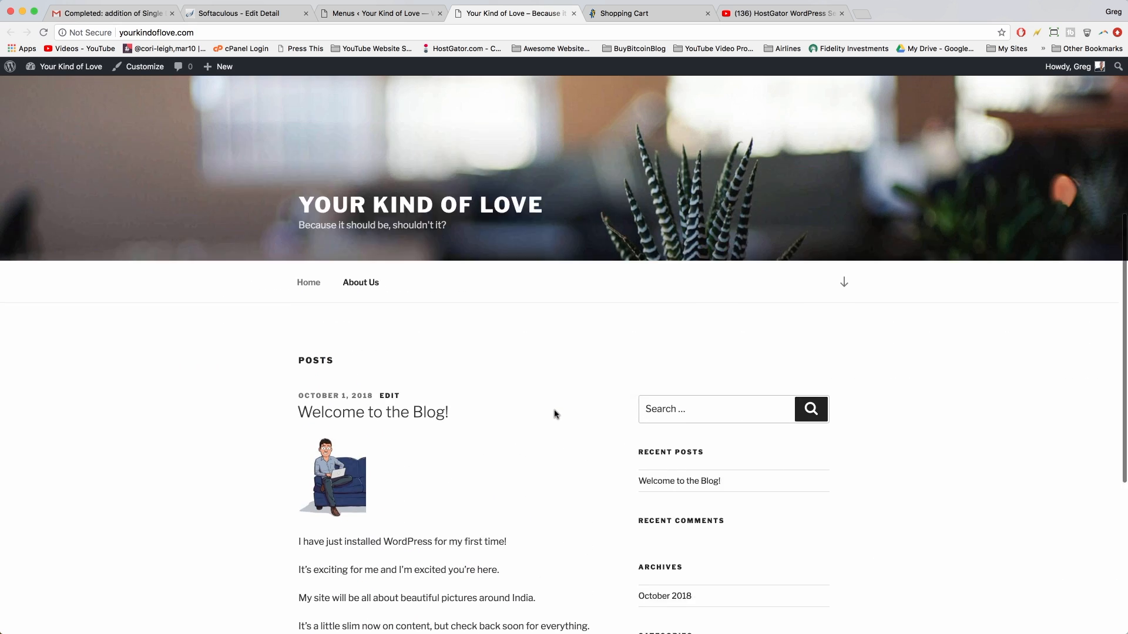
{"action": "scroll", "coordinate": [555, 415], "scroll_direction": "up", "scroll_amount": 3}
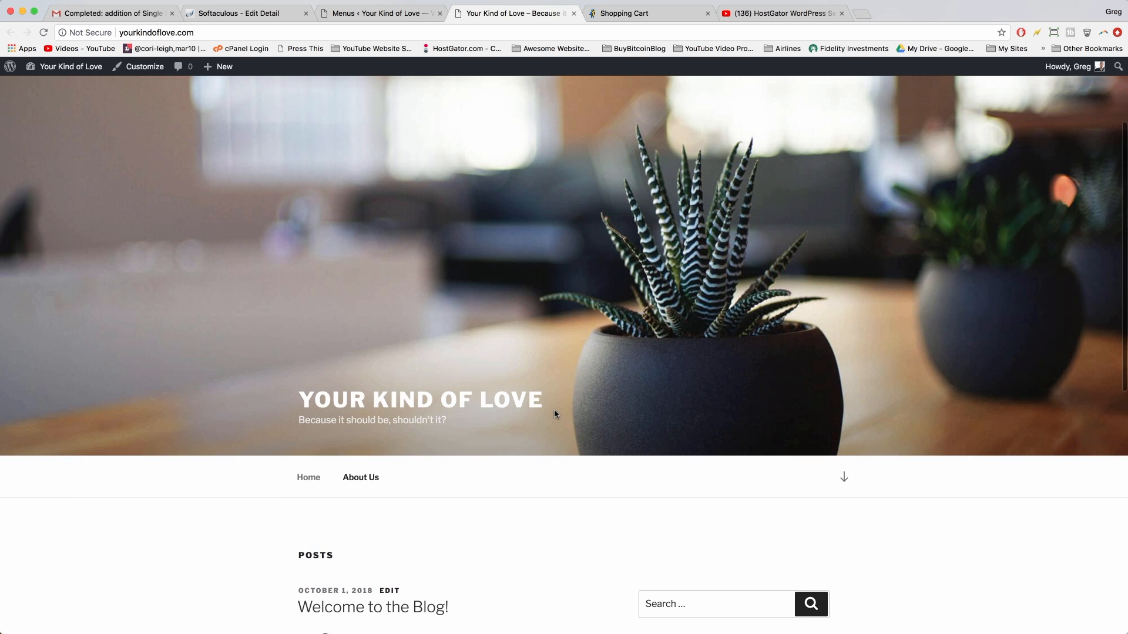
{"action": "scroll", "coordinate": [555, 414], "scroll_direction": "up", "scroll_amount": 2}
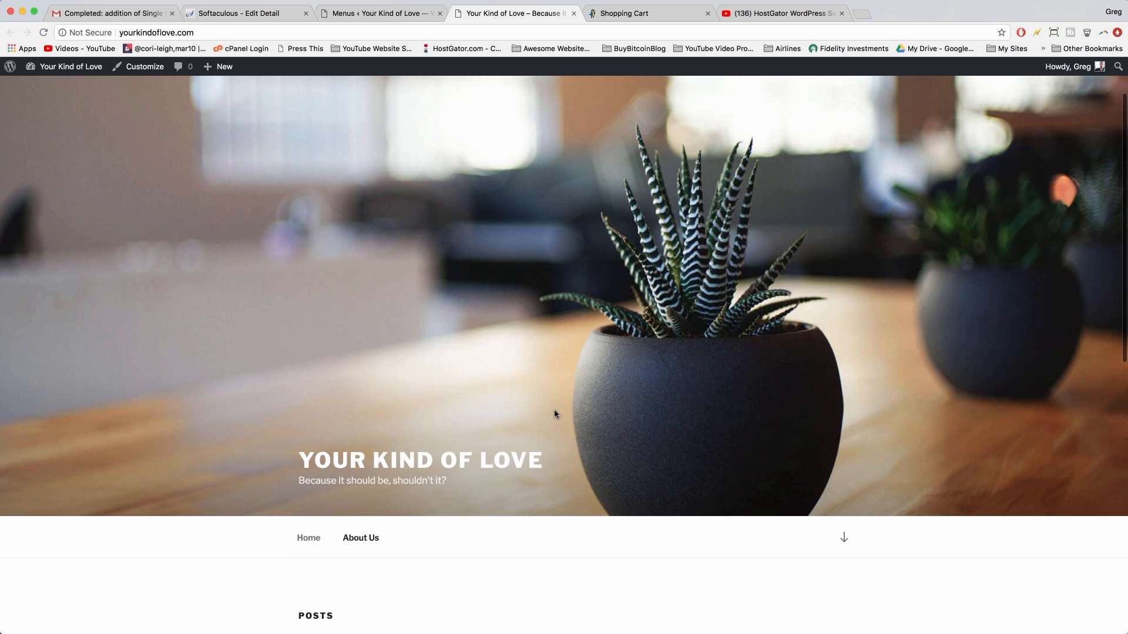
{"action": "scroll", "coordinate": [554, 415], "scroll_direction": "up", "scroll_amount": 2}
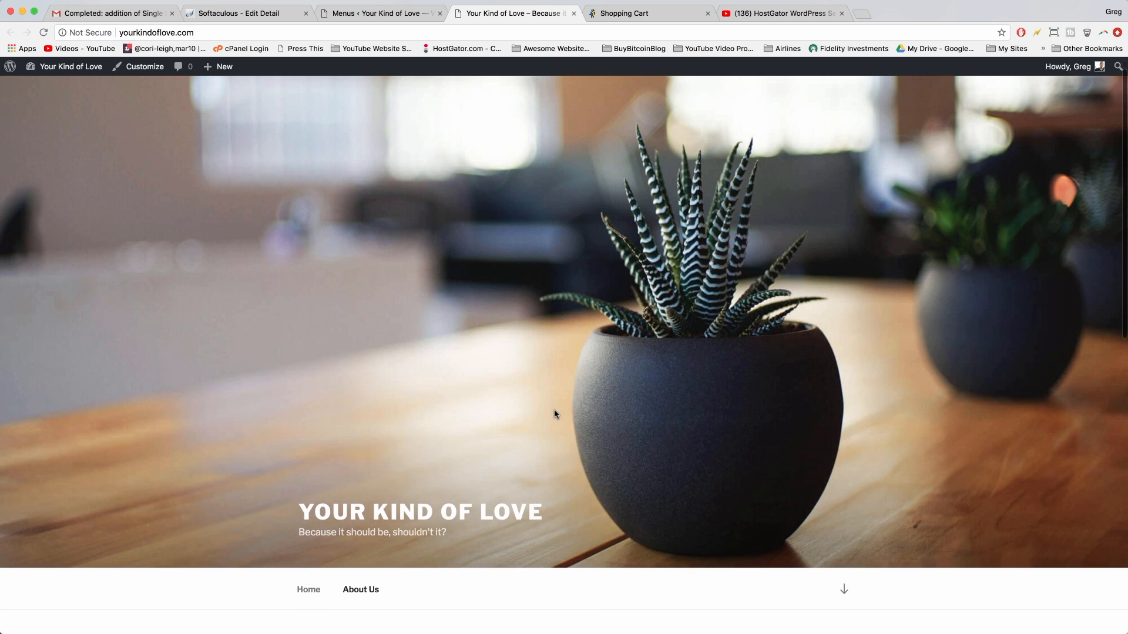